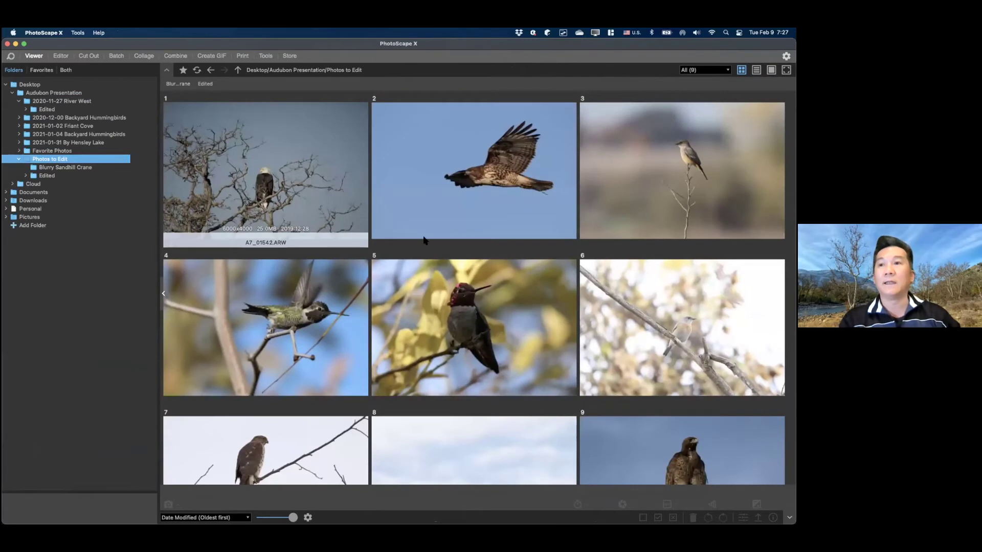
Open the 2020-12-00 Backyard Hummingbirds folder and view photo IMG_5696.CR2 on its own, without side-by-side comparison.
scroll(461, 373, "down", 3)
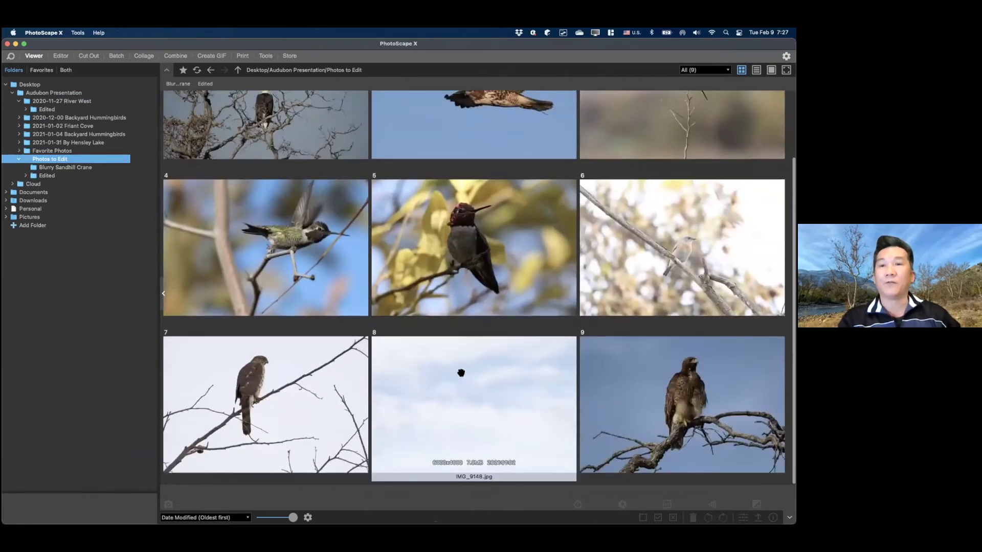
scroll(461, 372, "up", 3)
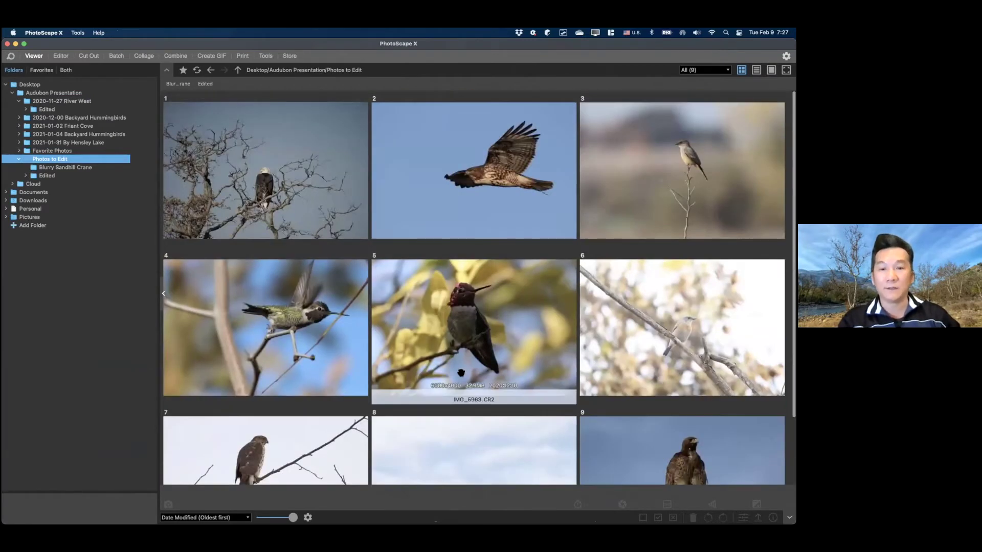
left_click(65, 116)
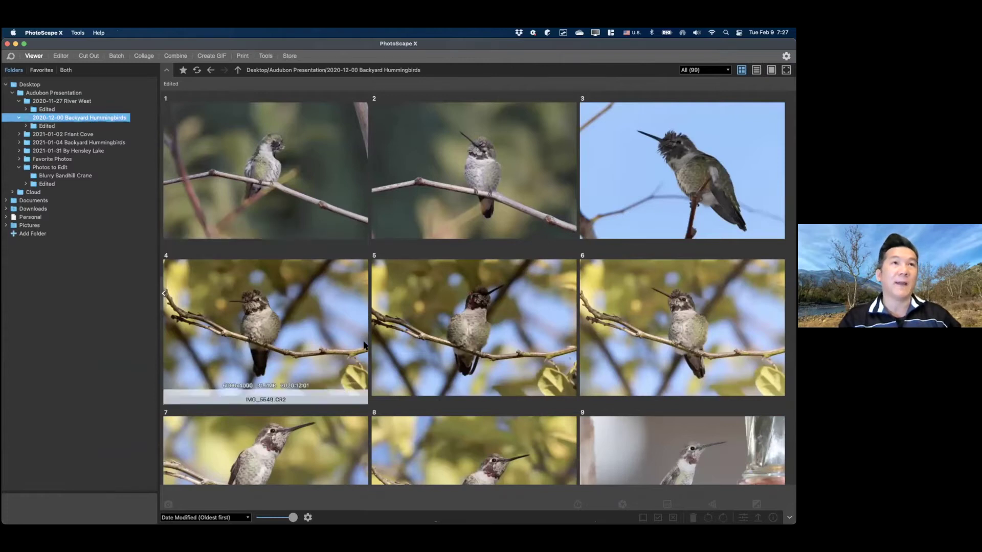
scroll(428, 362, "down", 5)
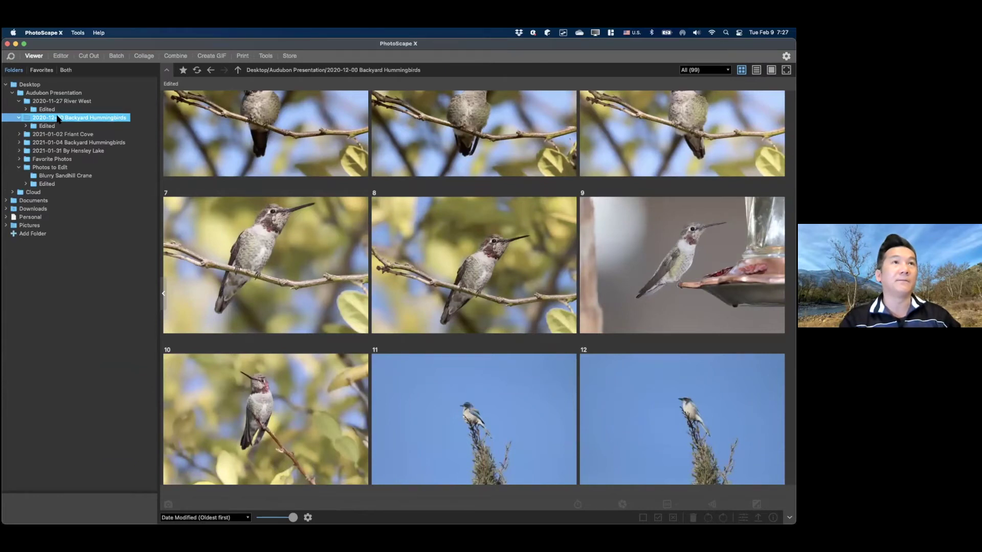
double_click(428, 302)
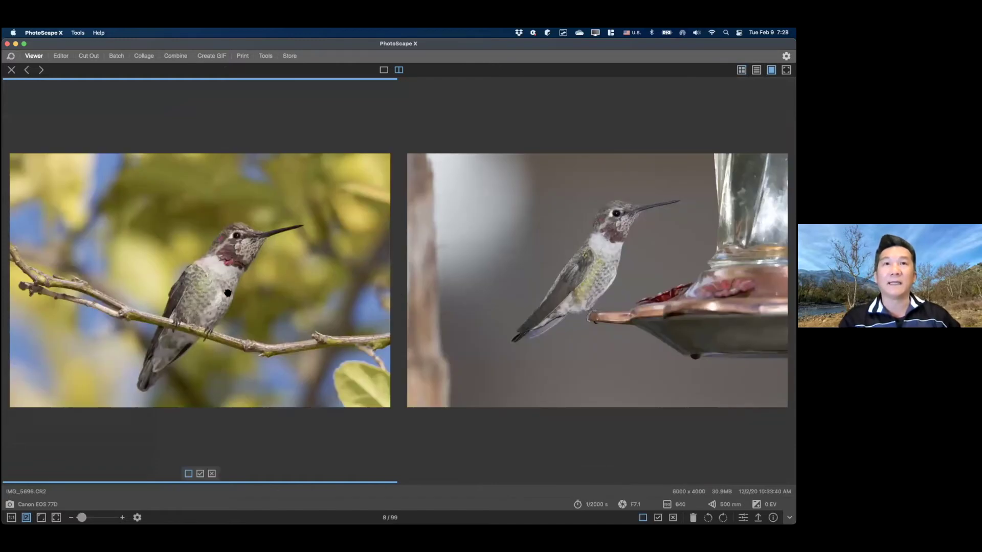
double_click(228, 293)
double_click(477, 253)
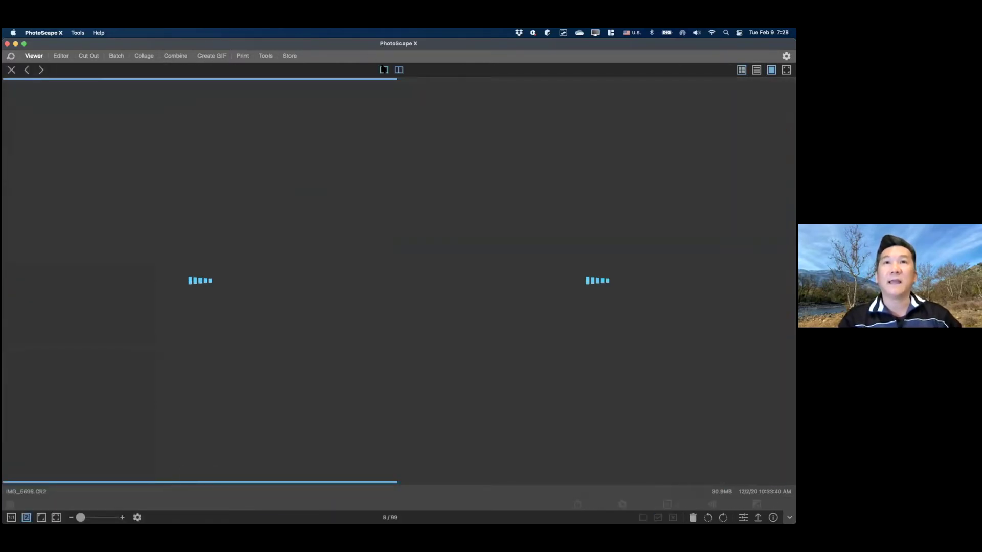
left_click(384, 70)
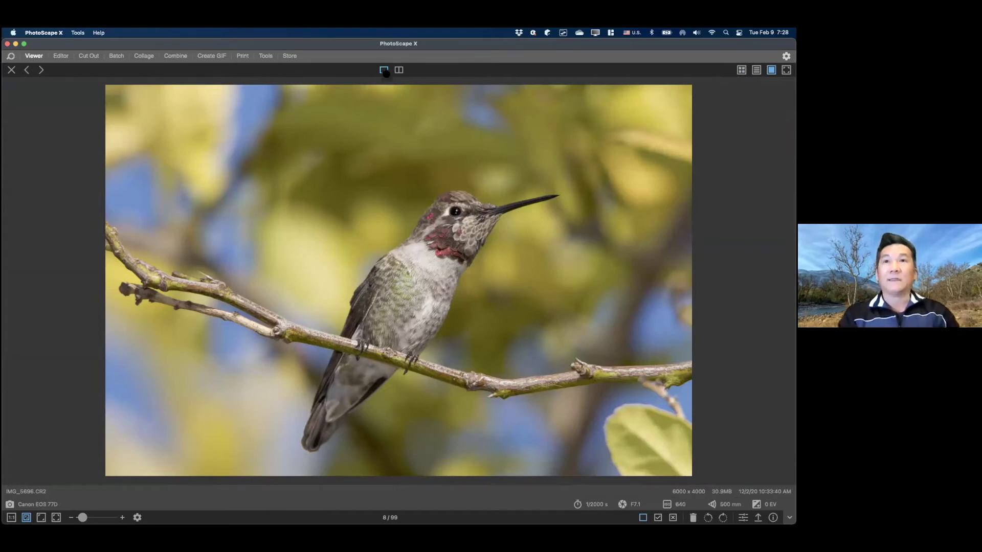
Try a 4 x 5 (8 x 10) portrait crop around the hummingbird, about 3109 x 3886 pixels, and close the photo without saving.
left_click(60, 55)
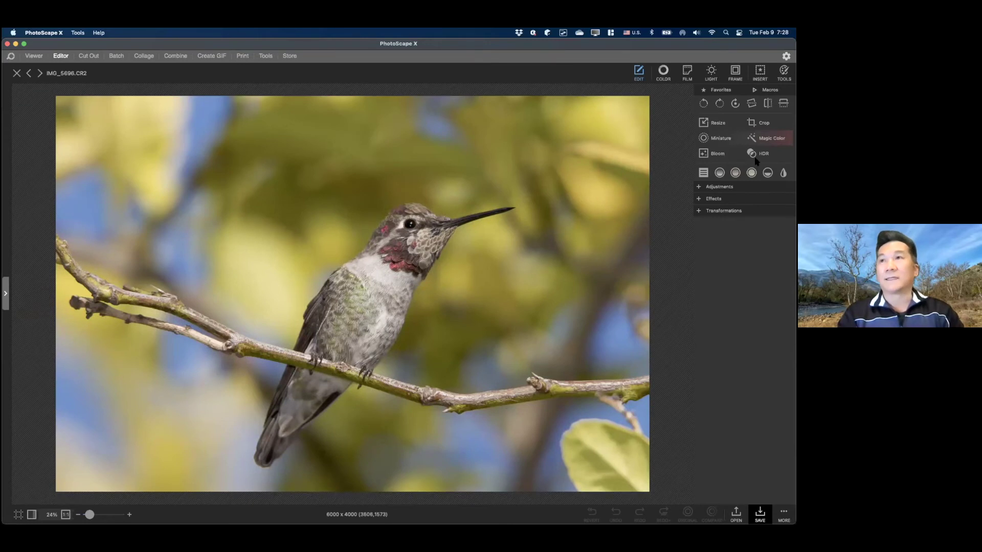
left_click(754, 124)
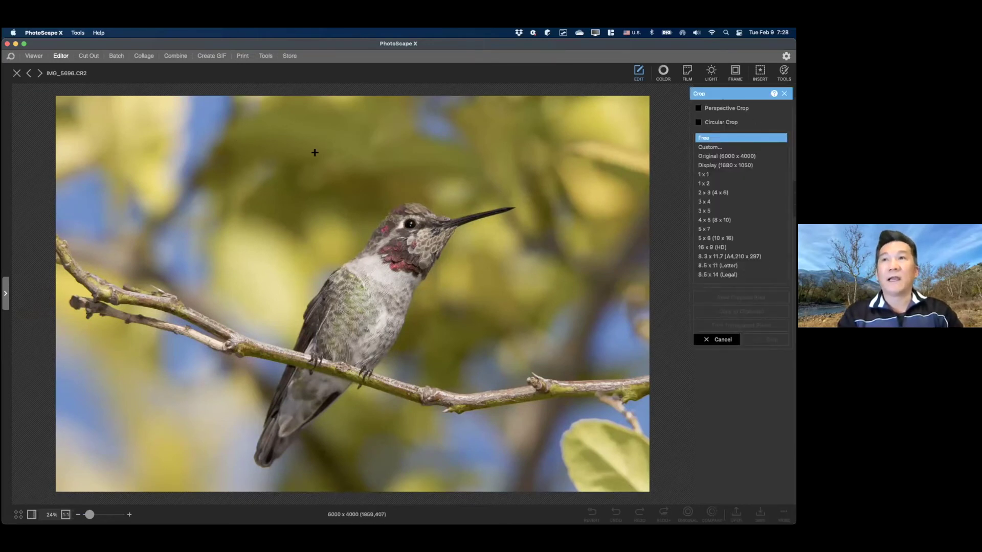
left_click(700, 220)
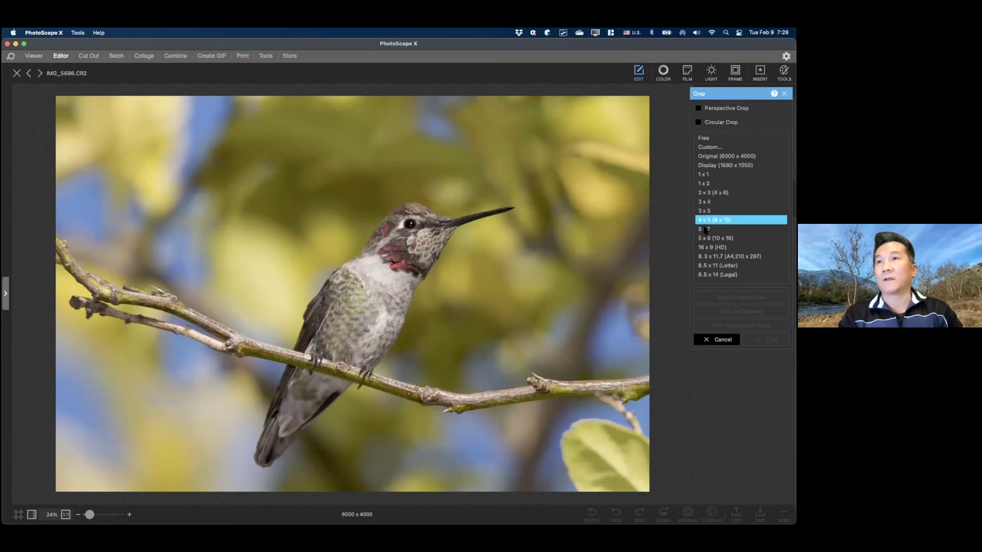
mouse_move(216, 119)
left_mouse_down()
mouse_move(514, 492)
mouse_move(511, 445)
mouse_move(511, 457)
left_mouse_up()
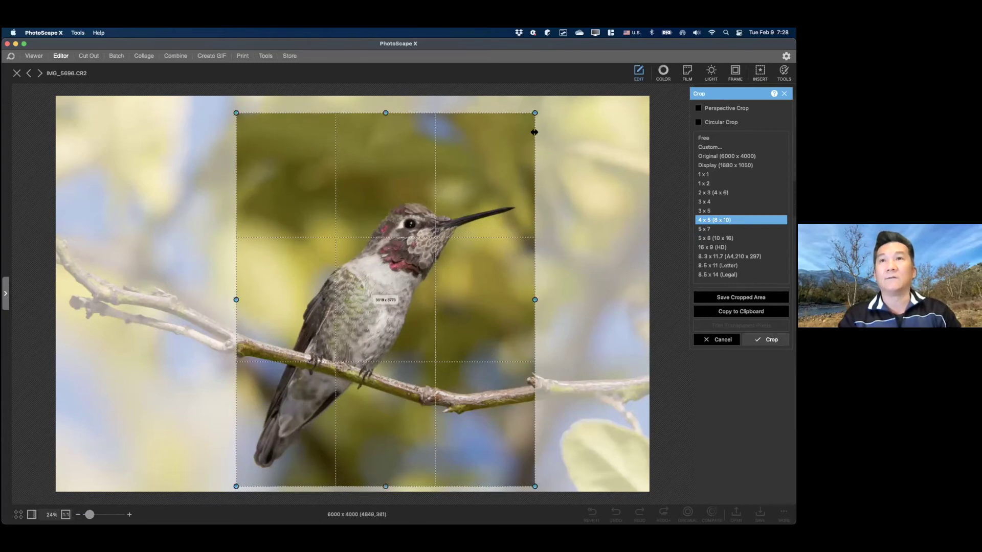
left_click_drag(535, 105, 548, 100)
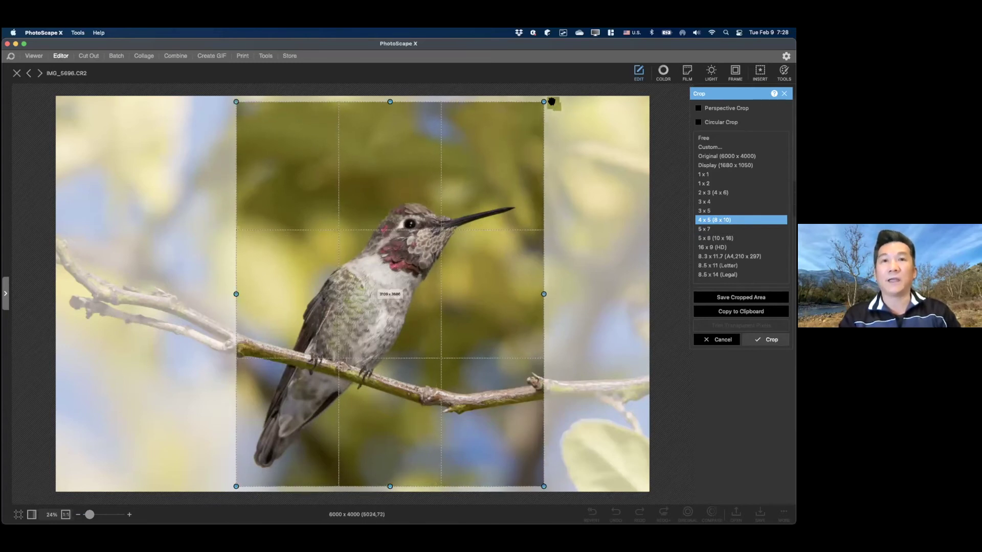
key("Return")
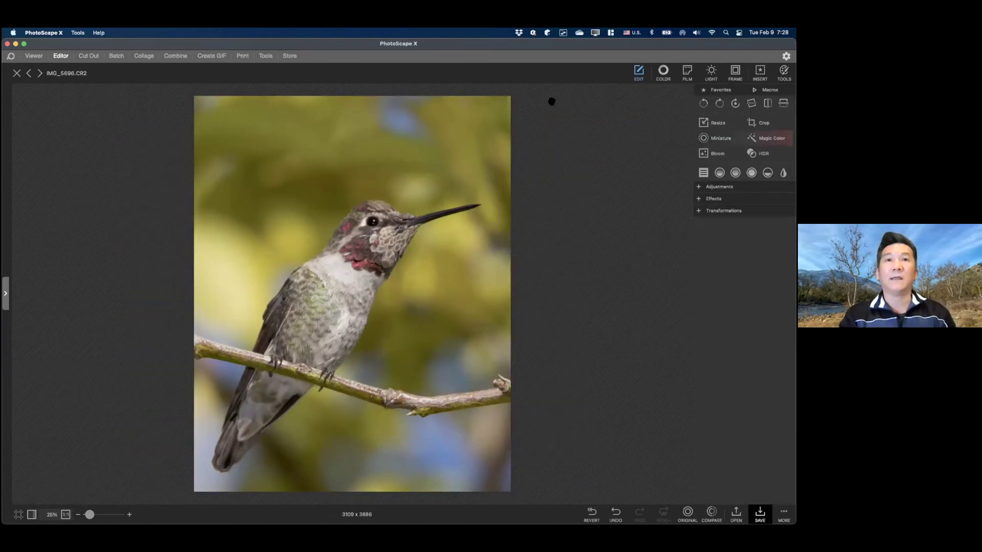
left_click(16, 73)
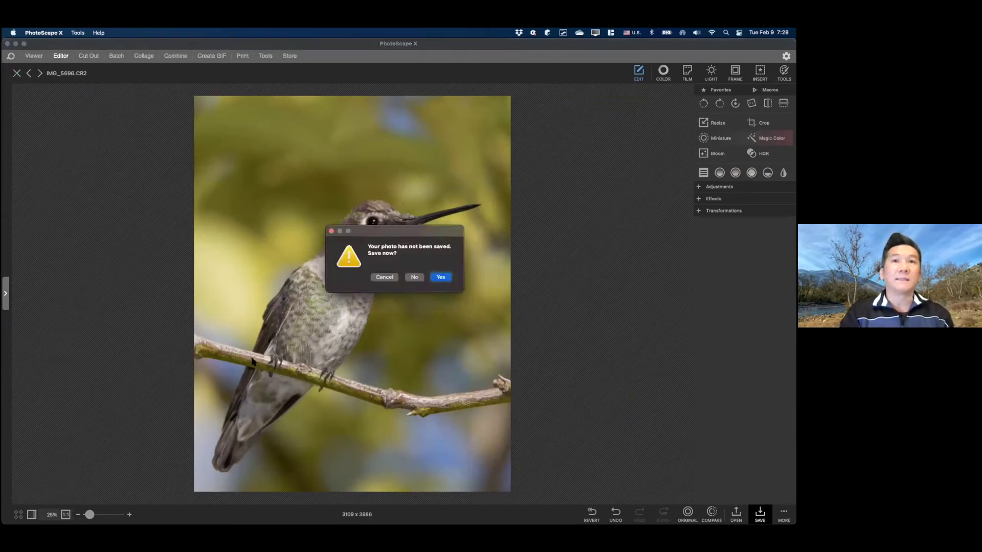
left_click(414, 277)
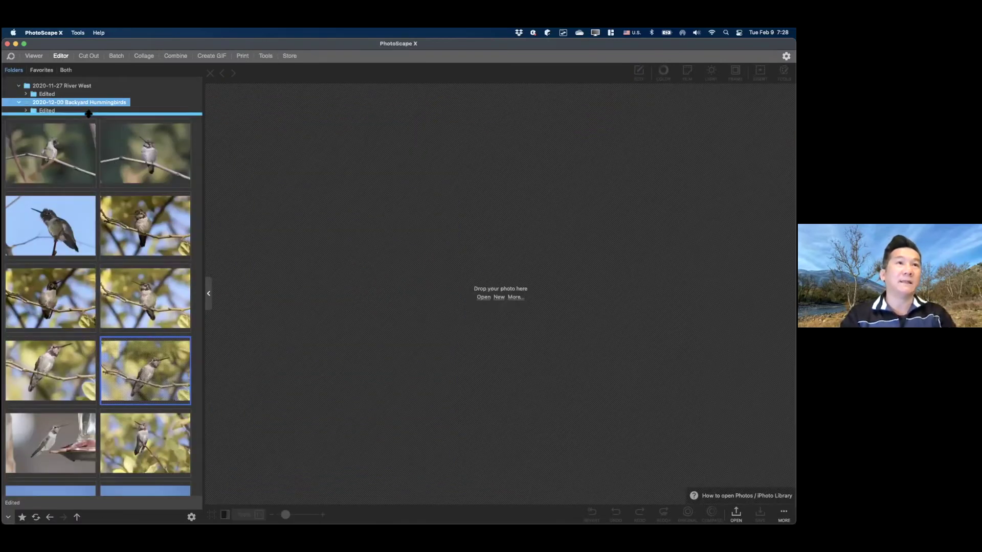
Open the perched hawk photo IMG_9781.CR2 from the Photos to Edit folder for editing and review its file information.
left_click_drag(88, 113, 82, 288)
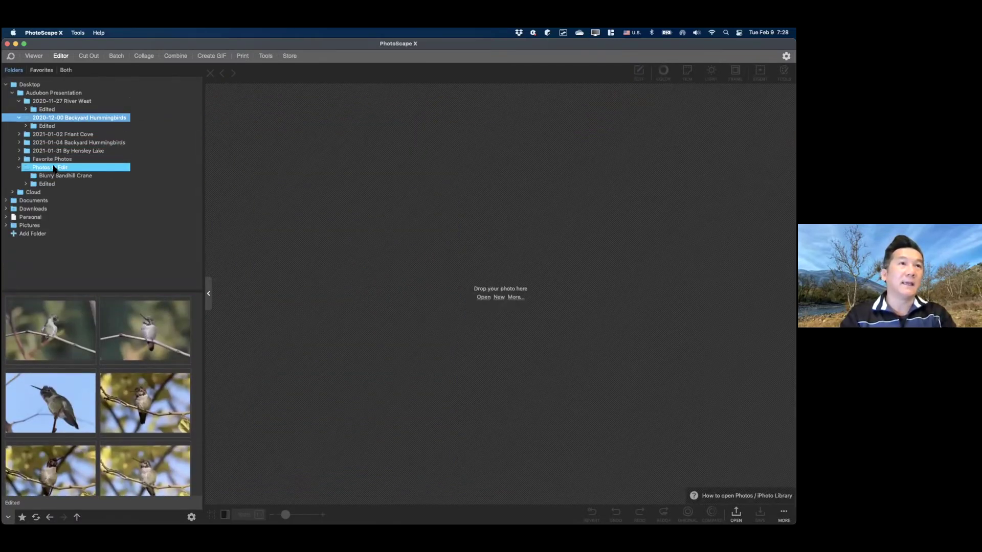
left_click(54, 168)
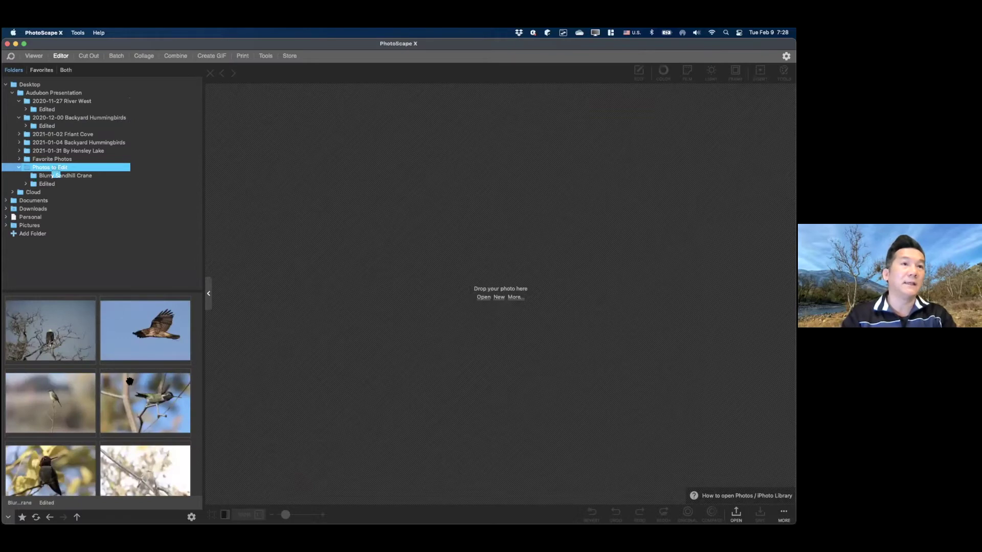
scroll(135, 397, "down", 5)
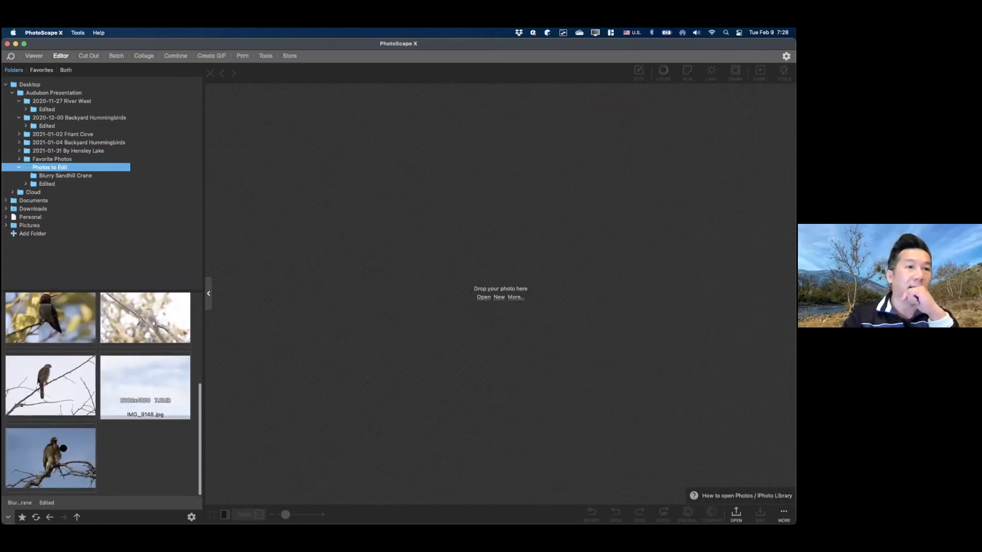
left_click(64, 448)
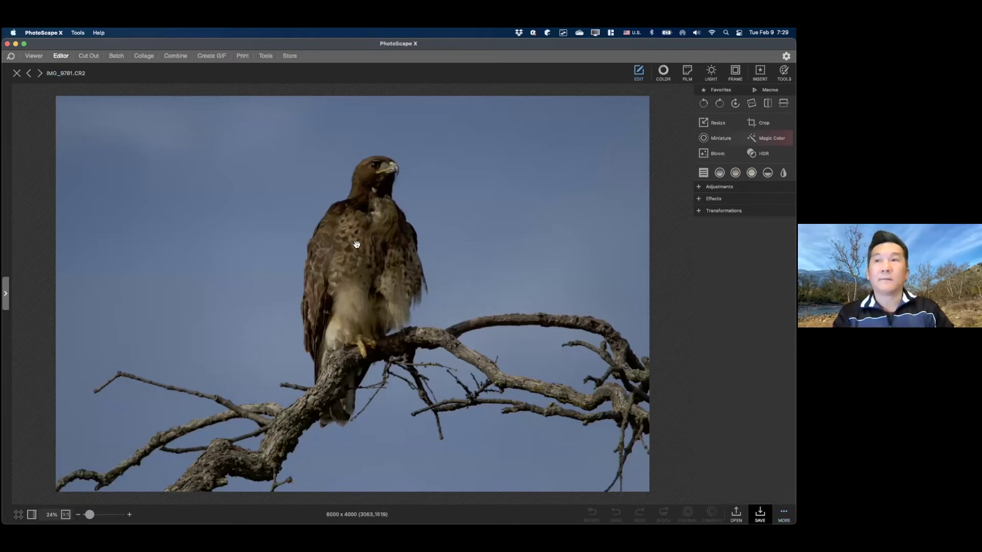
key("super+i")
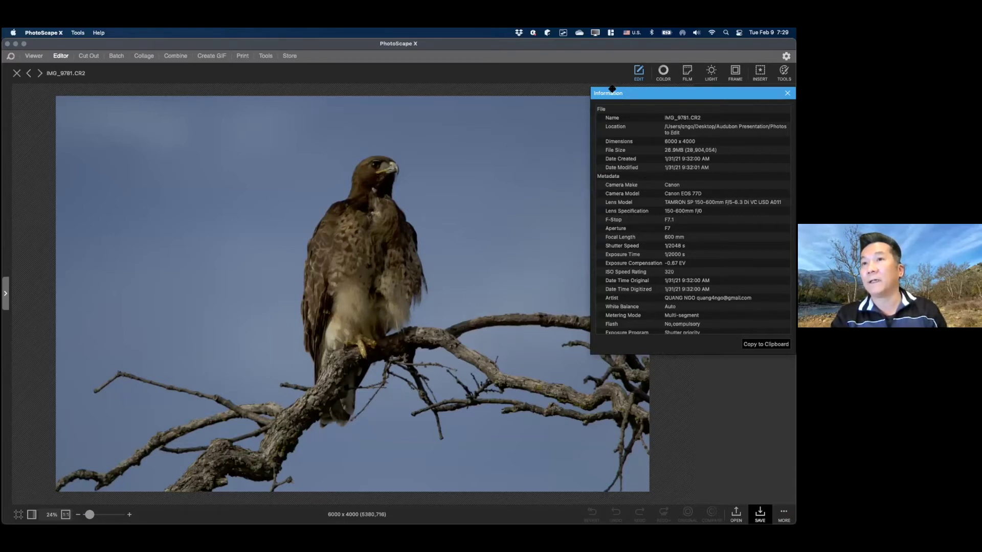
left_click(787, 94)
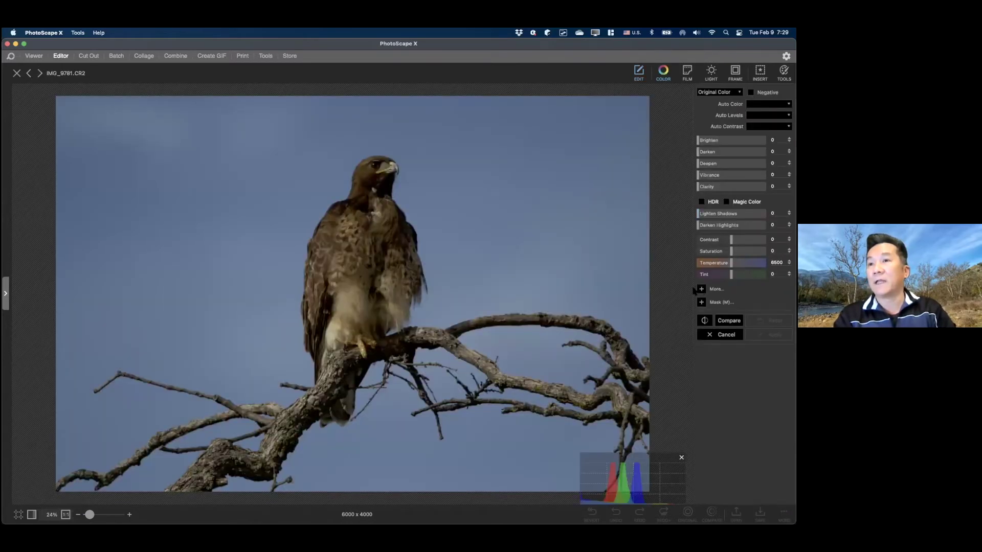
Try stronger exposure levels on the hawk photo in the extended colour adjustments, and settle on Exposure 46.
left_click(701, 289)
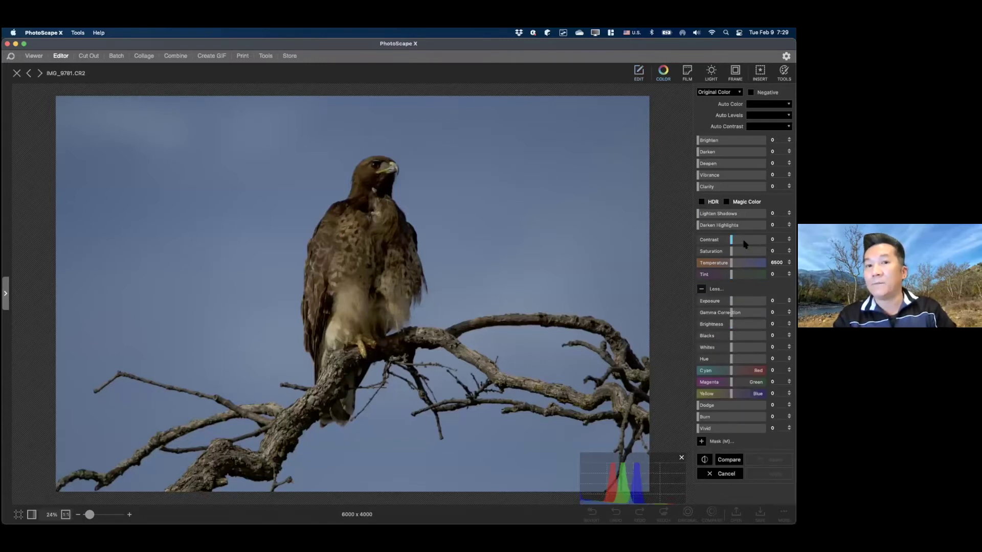
left_click_drag(731, 301, 743, 302)
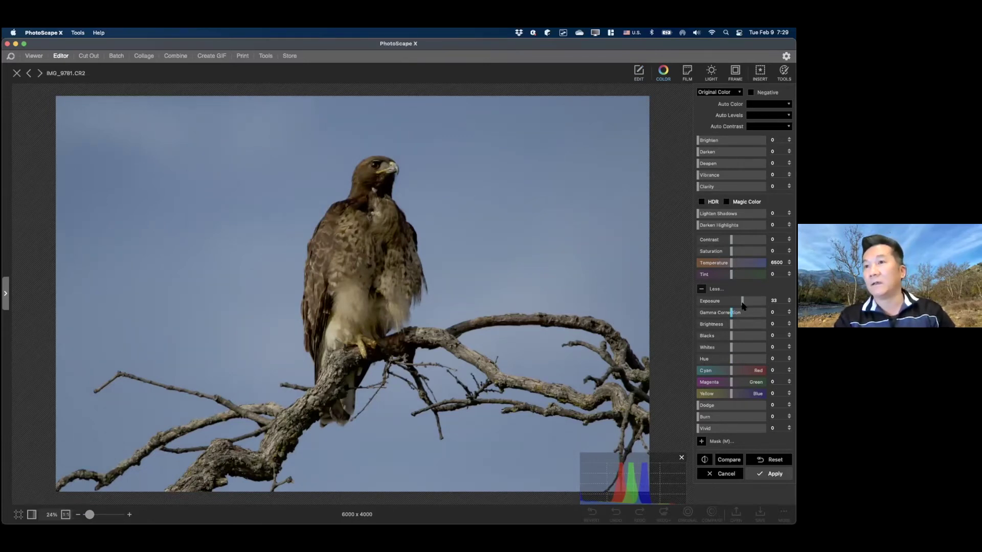
left_click_drag(740, 303, 761, 304)
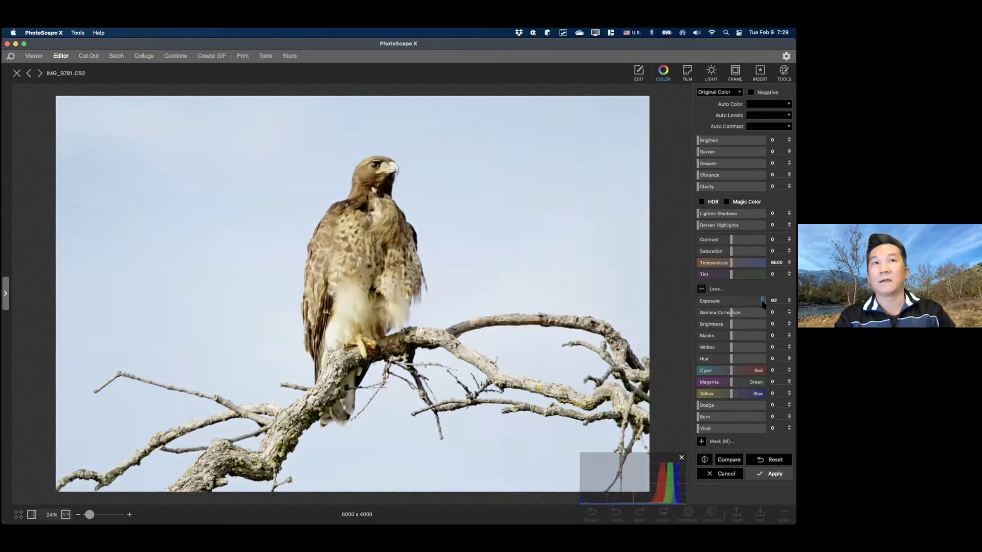
left_click(745, 302)
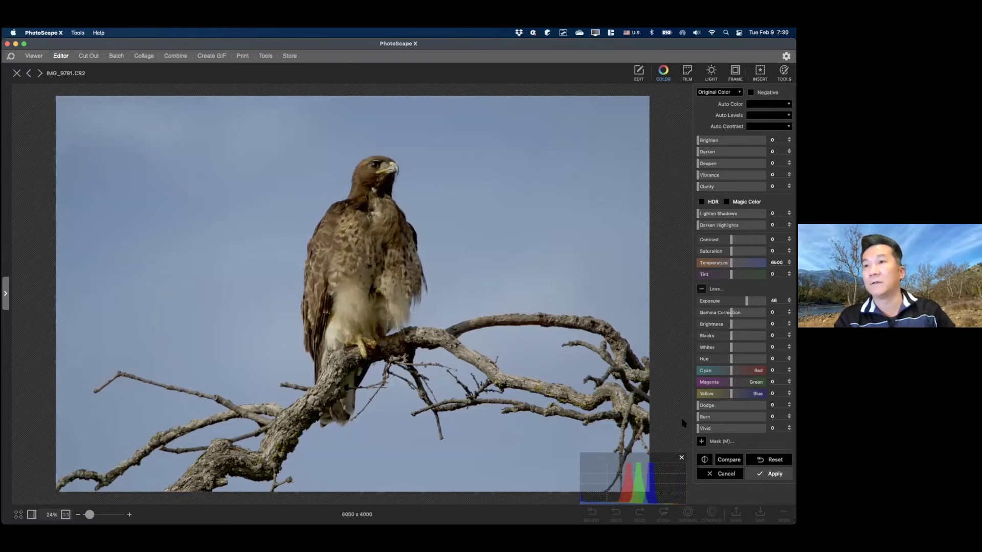
left_click_drag(746, 301, 747, 302)
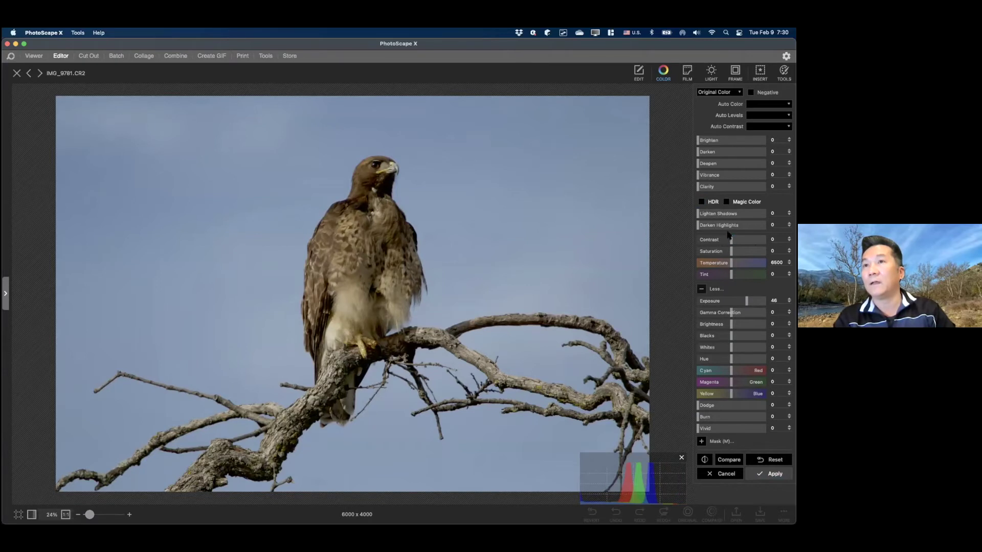
Set Lighten Shadows to 22 for the hawk photo.
left_click(715, 213)
left_click(714, 214)
left_click(712, 214)
left_click(715, 215)
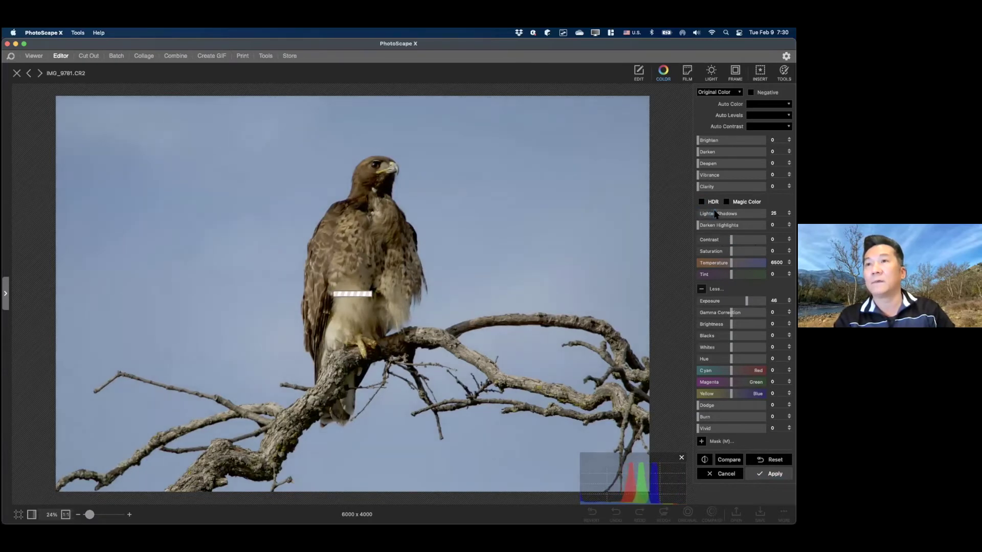
left_click(713, 214)
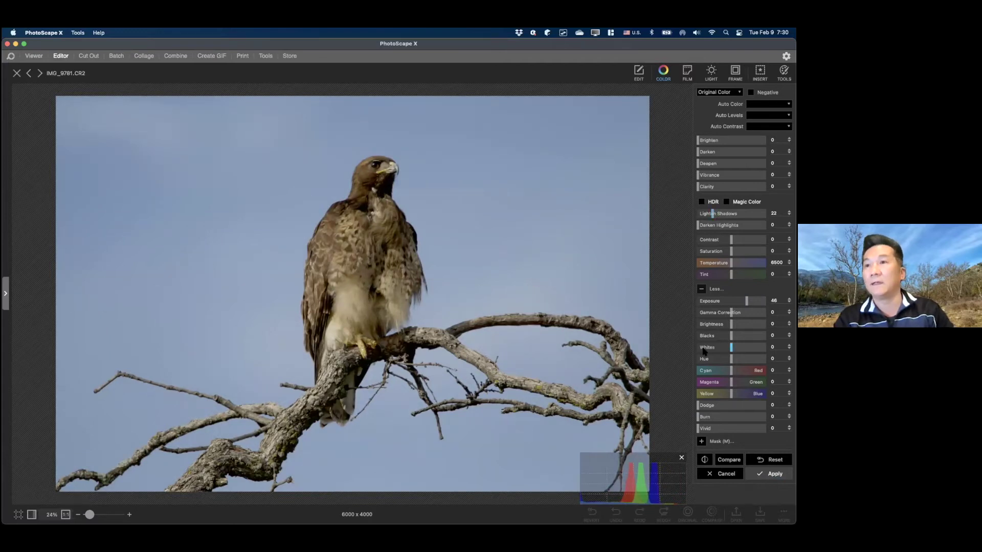
Set Blacks to 3 and apply the colour adjustments to the hawk photo.
left_click(735, 336)
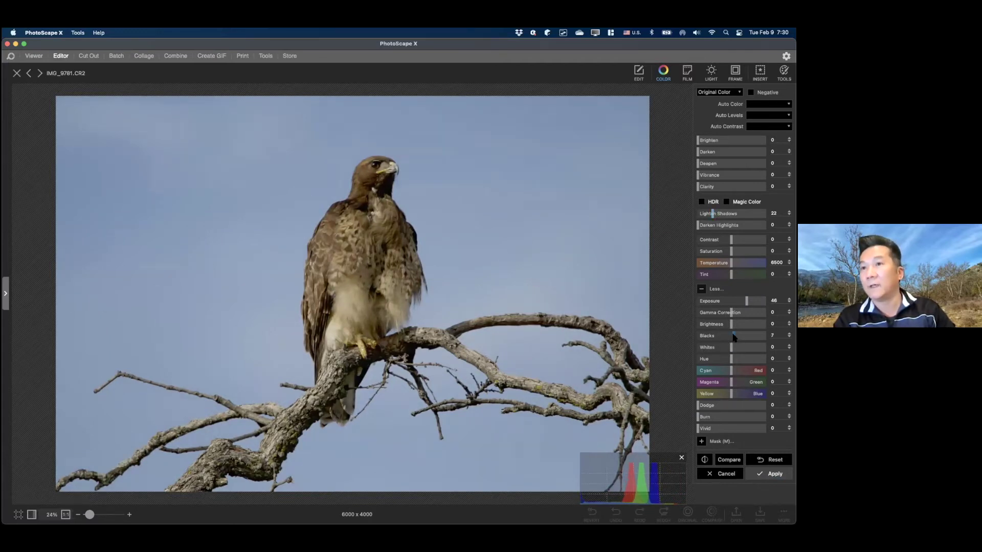
left_click(732, 336)
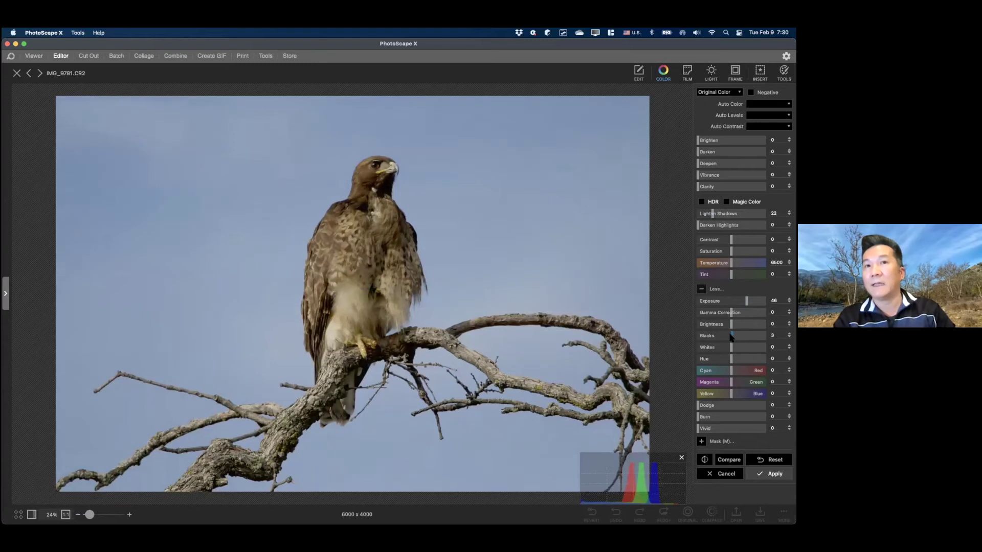
left_click(760, 474)
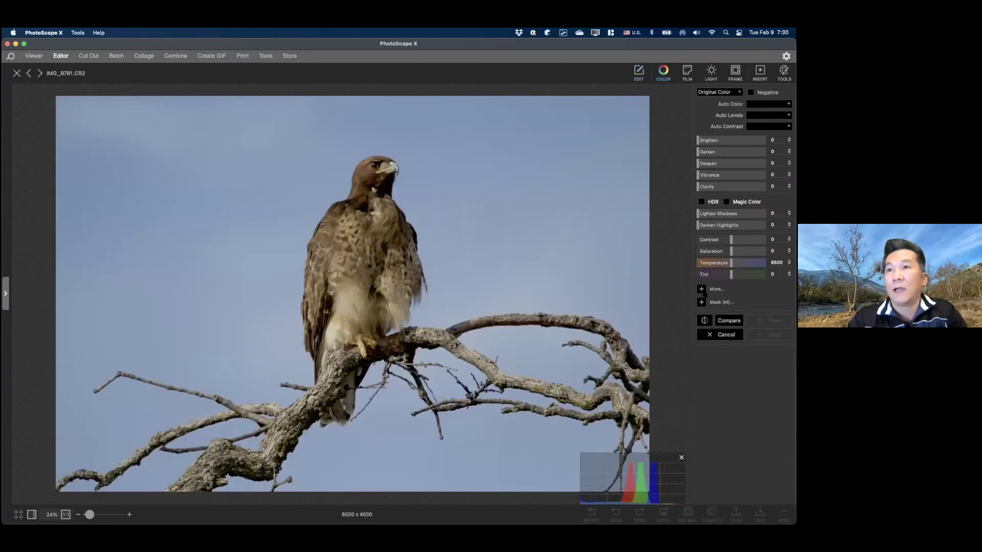
Try brushing a Lighten Shadows 50 adjustment over the hawk's body with a size 50 brush mask, and discard it.
left_click(701, 303)
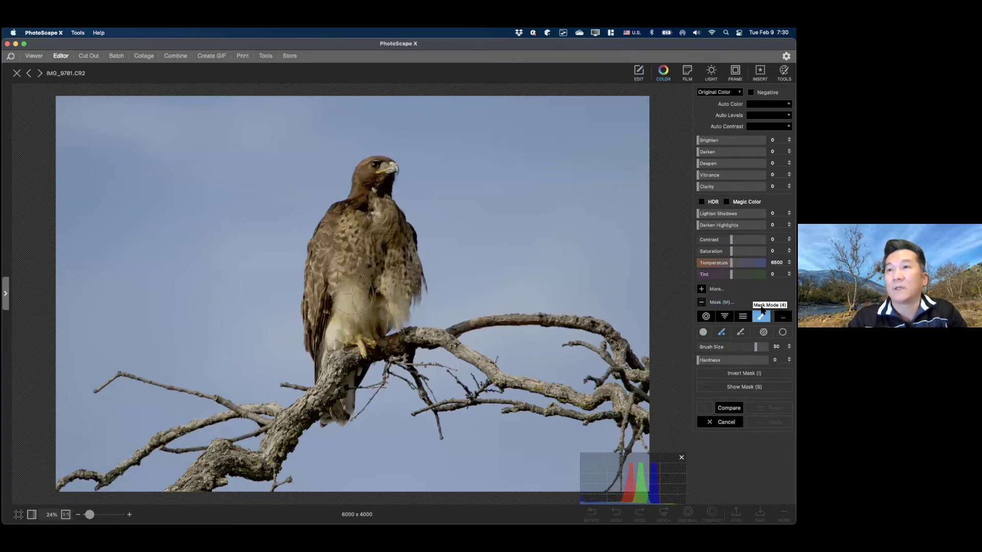
left_click(733, 215)
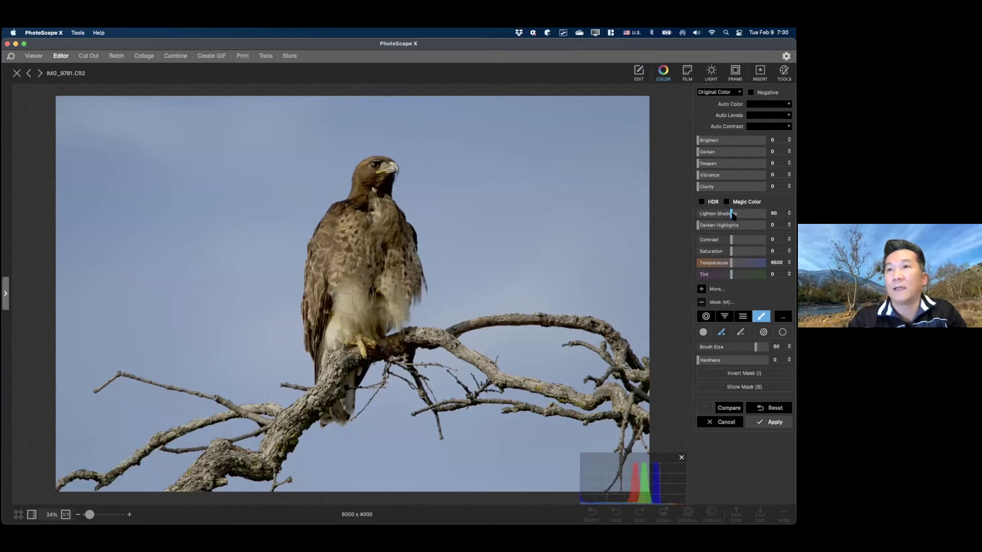
mouse_move(378, 185)
left_mouse_down()
mouse_move(407, 247)
mouse_move(409, 280)
mouse_move(393, 303)
mouse_move(373, 182)
mouse_move(359, 211)
mouse_move(339, 221)
mouse_move(325, 257)
mouse_move(347, 240)
mouse_move(359, 314)
mouse_move(367, 307)
mouse_move(344, 324)
mouse_move(320, 264)
mouse_move(316, 343)
mouse_move(324, 348)
mouse_move(349, 325)
mouse_move(337, 383)
left_mouse_up()
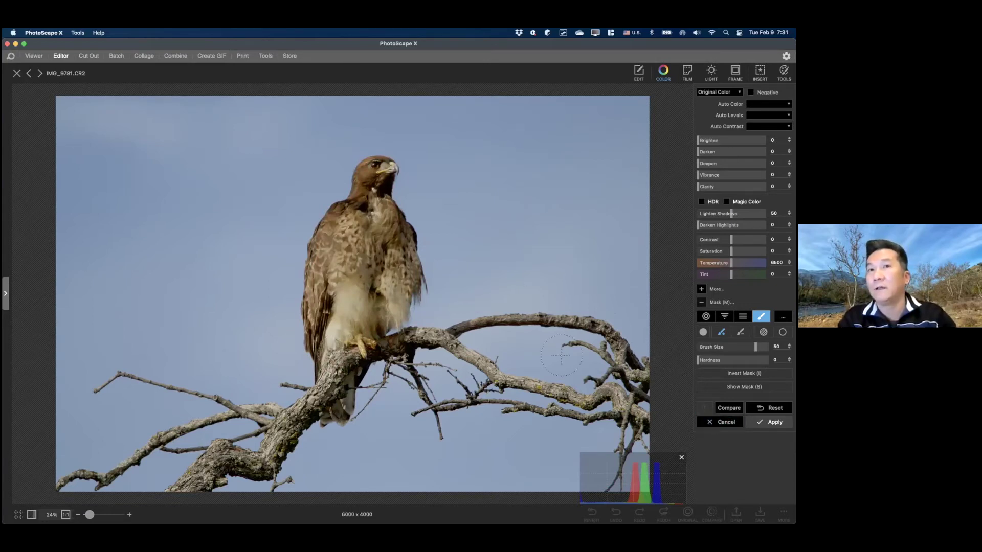
left_click(720, 422)
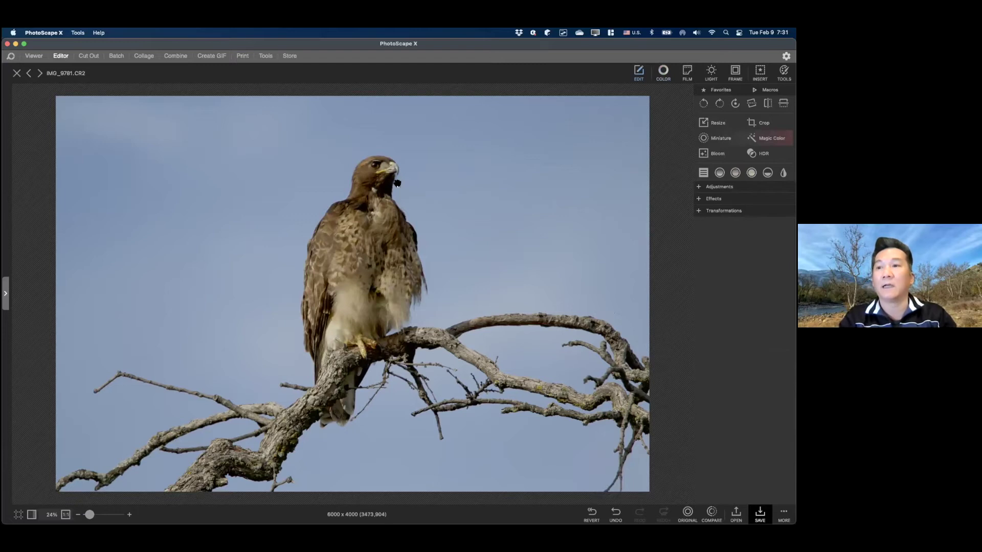
Bring a copy of the hawk photo into Cut Out and erase the whole sky with the non-contiguous Magic Eraser at tolerance 50.
left_click(785, 516)
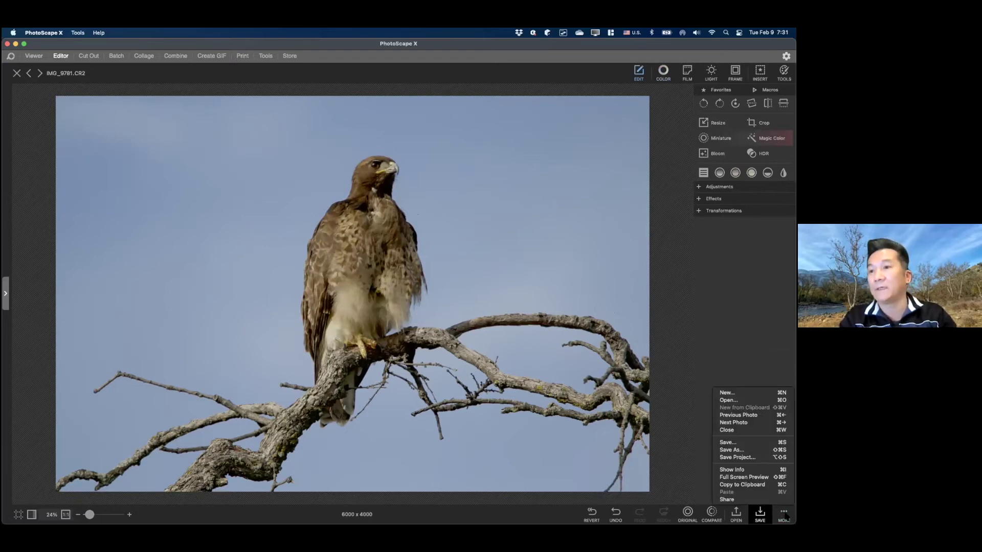
left_click(743, 484)
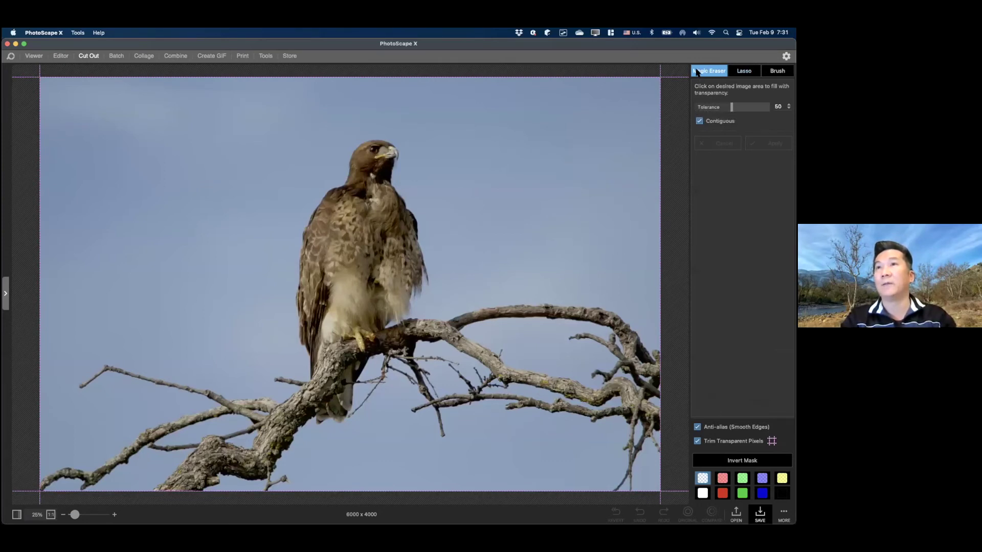
left_click(499, 198)
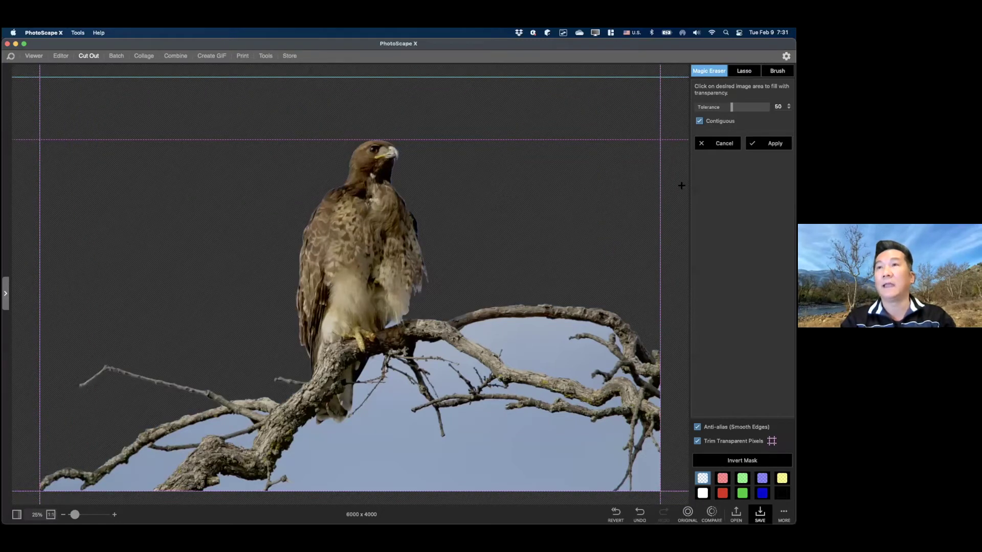
left_click(699, 122)
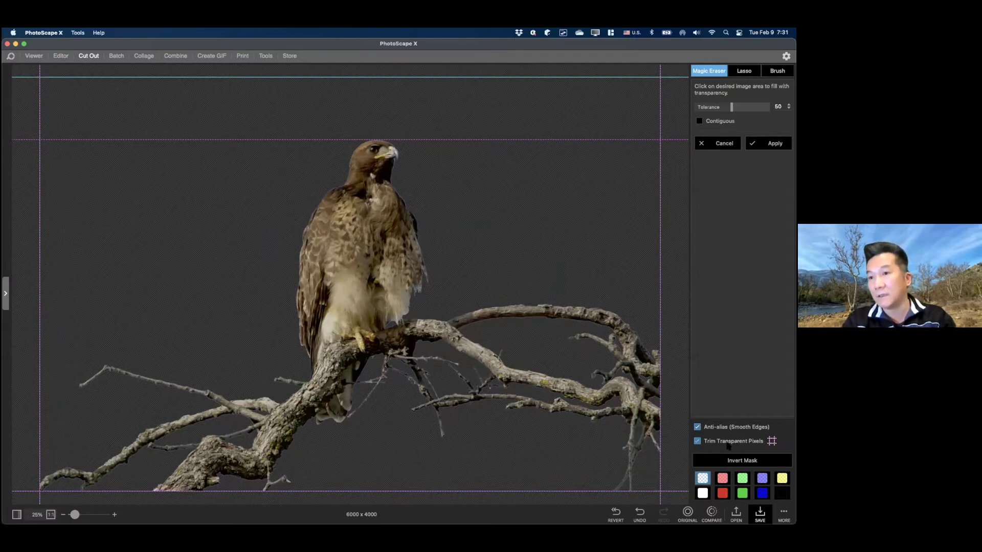
Turn off trimming of transparent pixels and copy the mask of the cut-out hawk and branches.
left_click(697, 440)
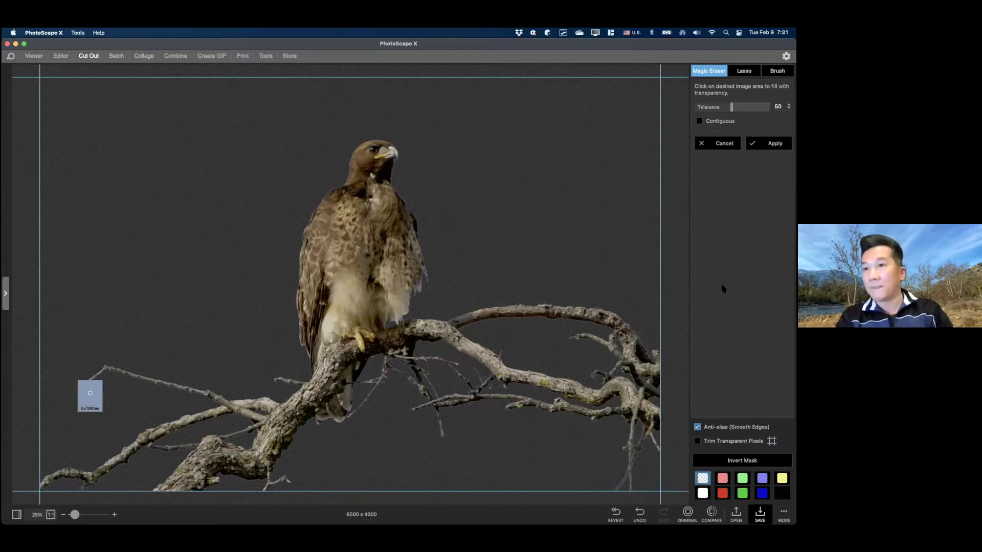
left_click(784, 513)
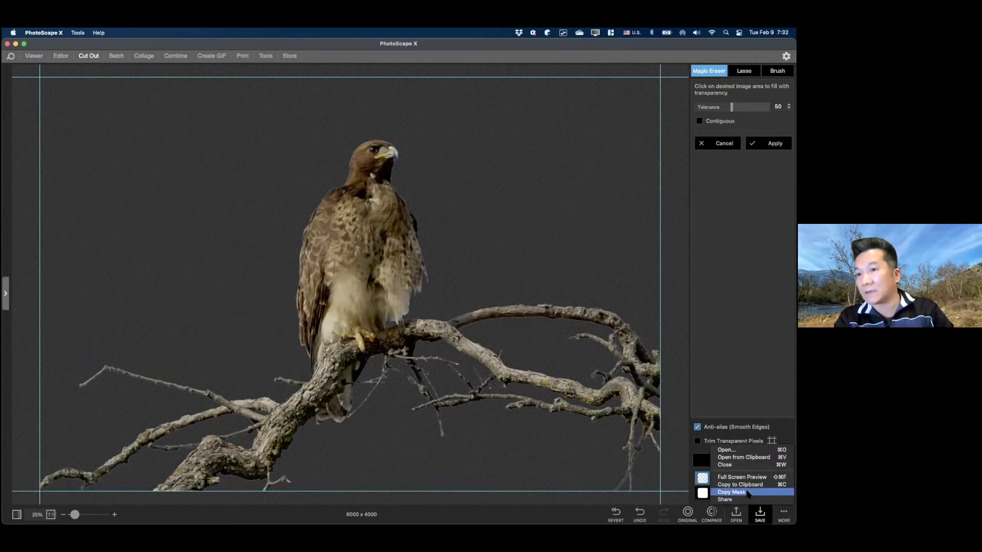
left_click(556, 269)
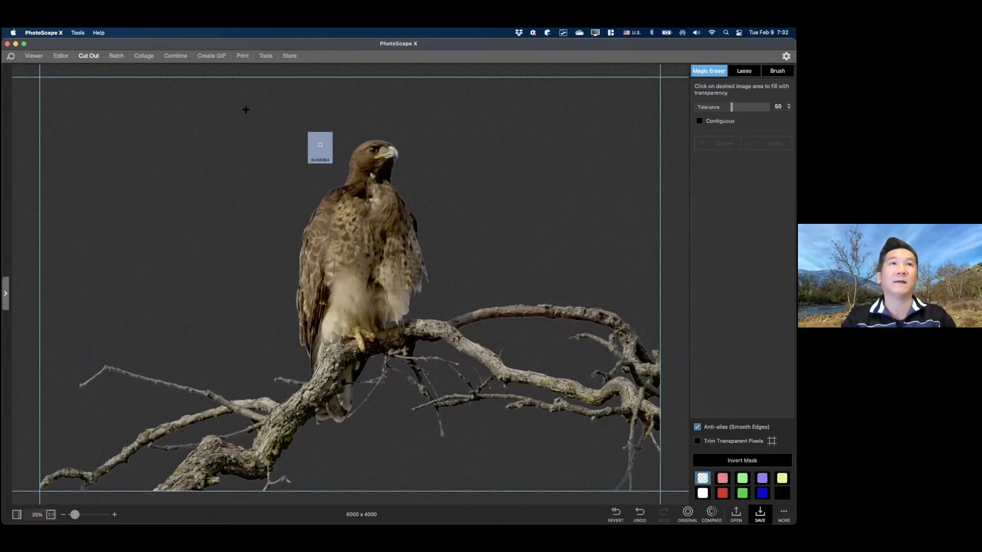
Return to the hawk photo in the Editor and set Lighten Shadows to 59 in the colour adjustments.
left_click(61, 57)
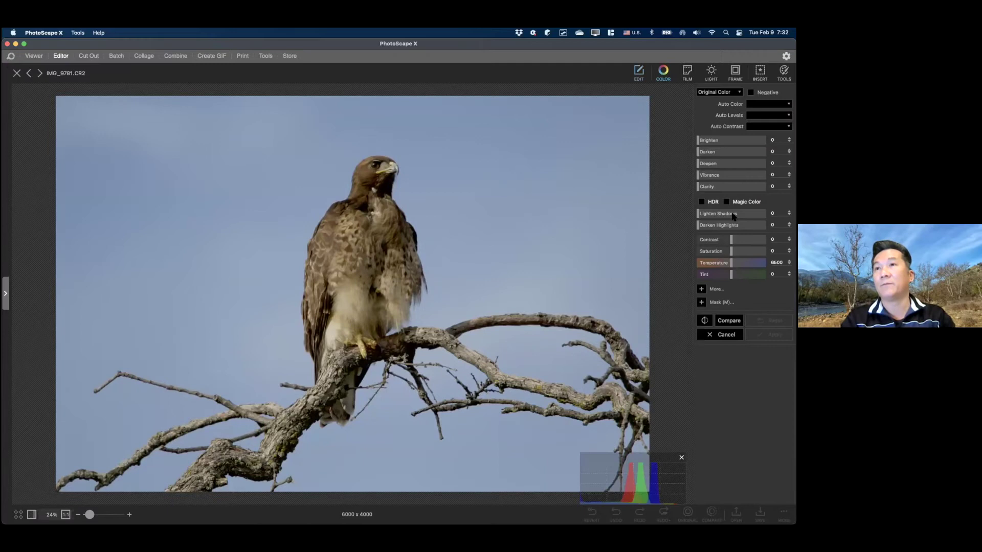
left_click_drag(735, 215, 745, 216)
left_click(738, 216)
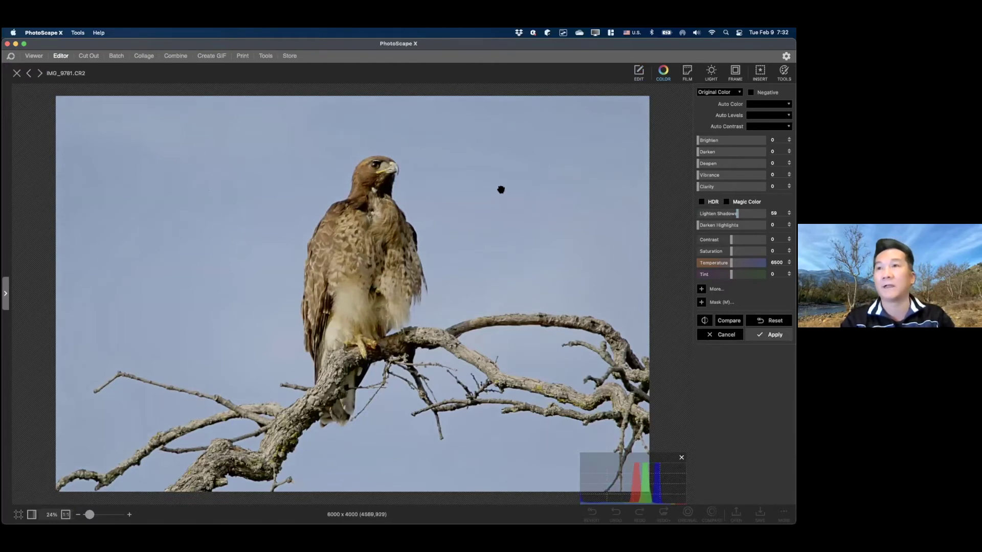
Paste the copied mask into the colour adjustment, check its overlay, and invert it to cover the hawk and branches.
left_click(701, 302)
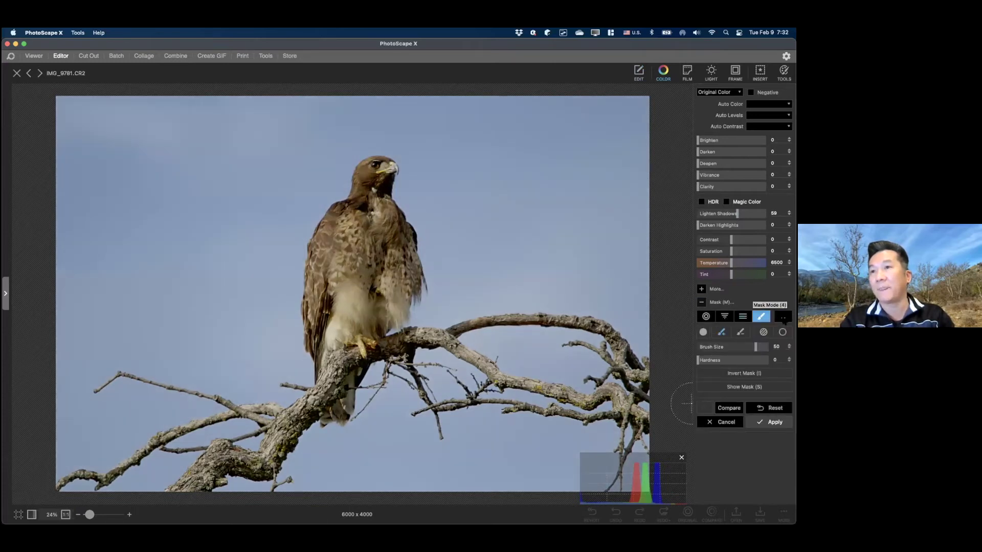
left_click(784, 317)
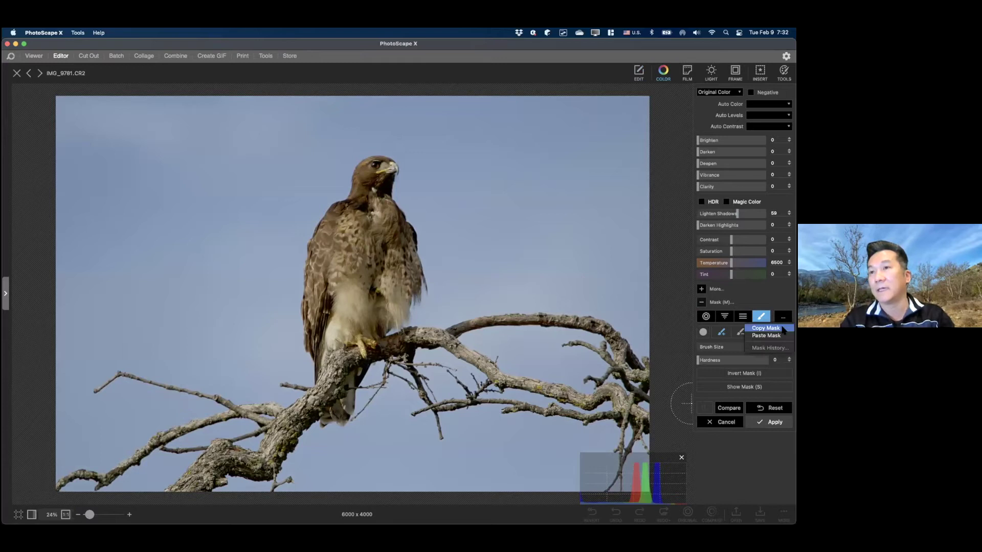
left_click(766, 335)
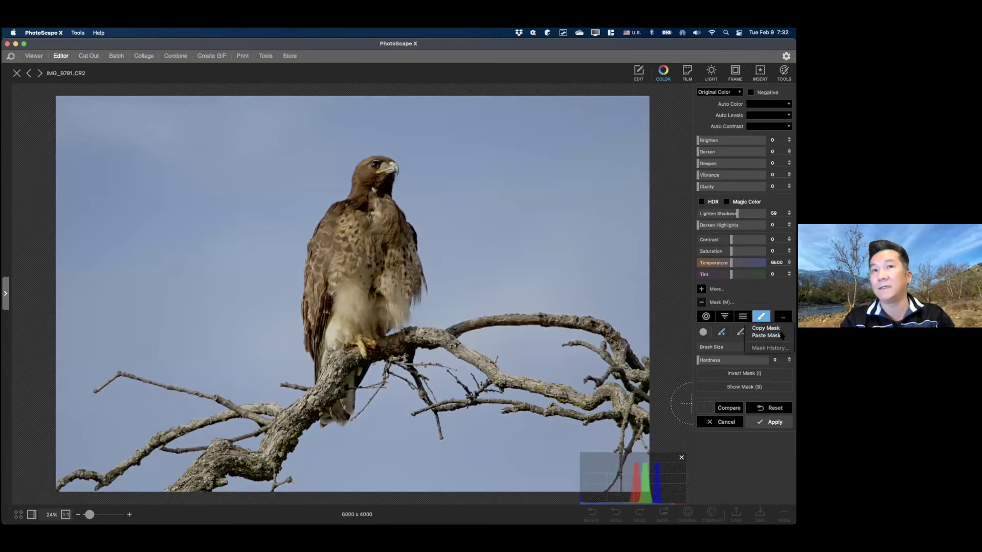
left_click(756, 388)
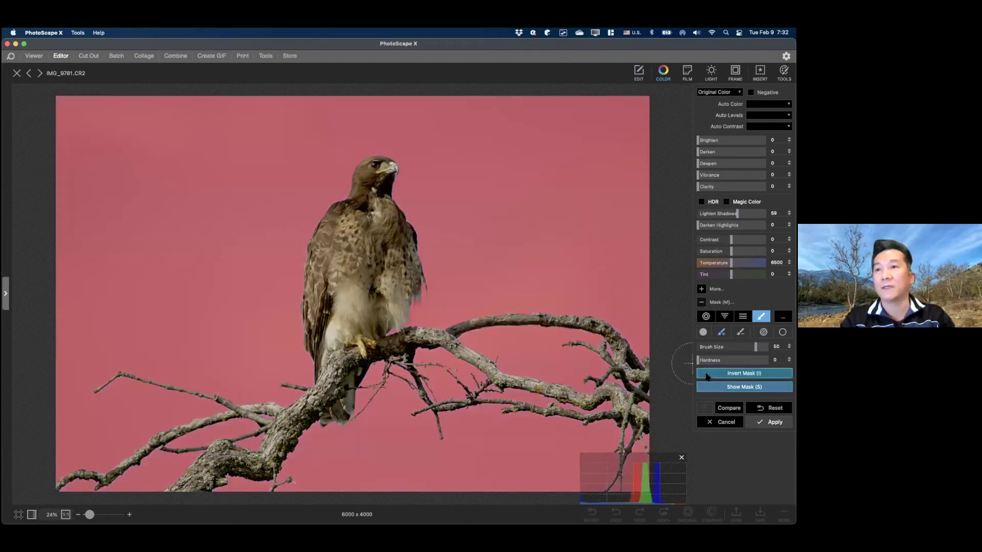
left_click(737, 375)
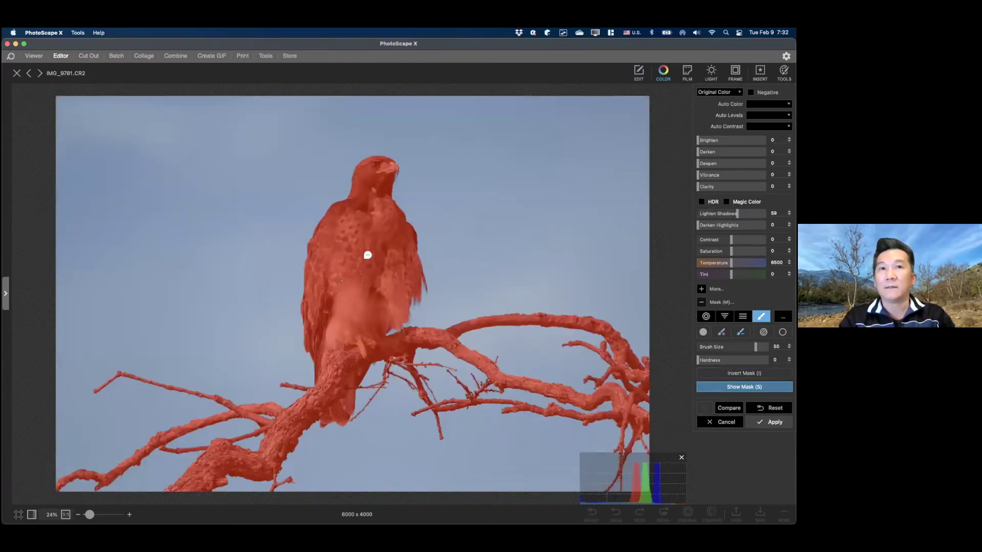
left_click(746, 387)
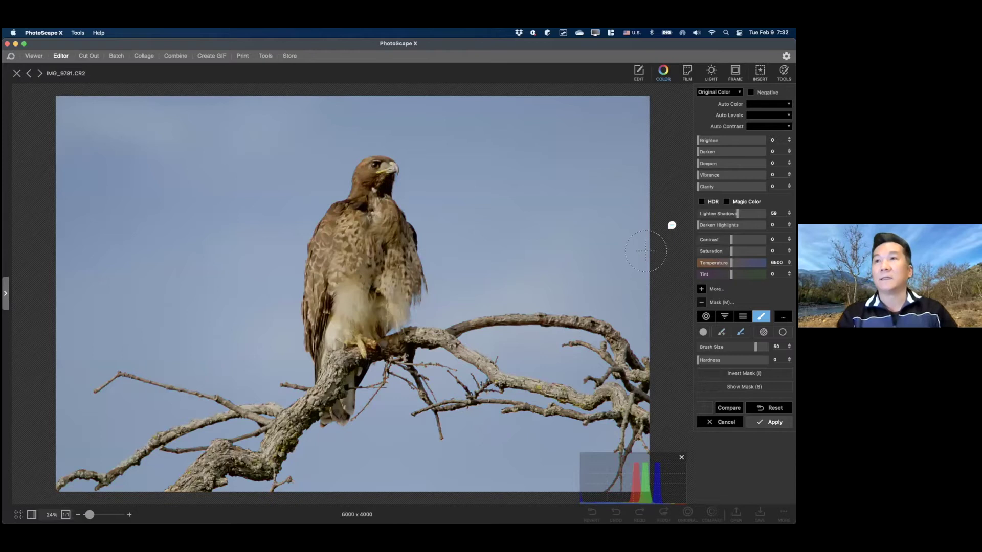
Set Lighten Shadows to 85, Clarity to 19 and Contrast to 2 for the masked hawk and branches, and apply the adjustments.
left_click_drag(737, 216, 755, 219)
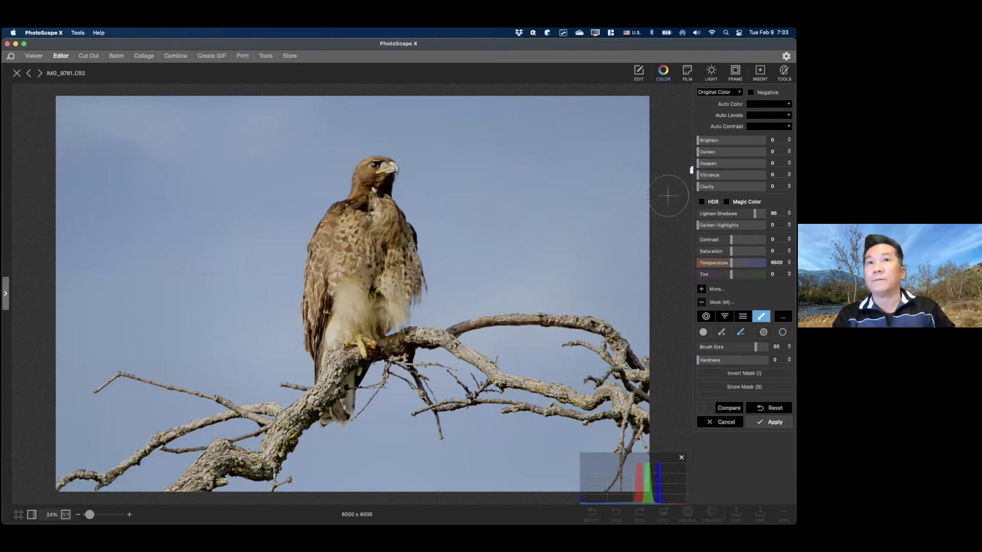
left_click_drag(706, 192, 711, 189)
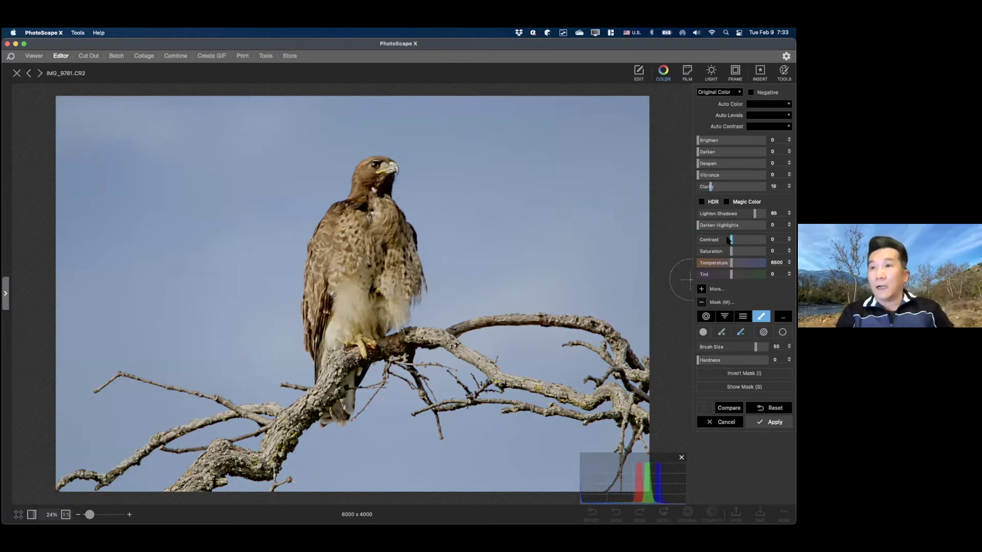
left_click(735, 241)
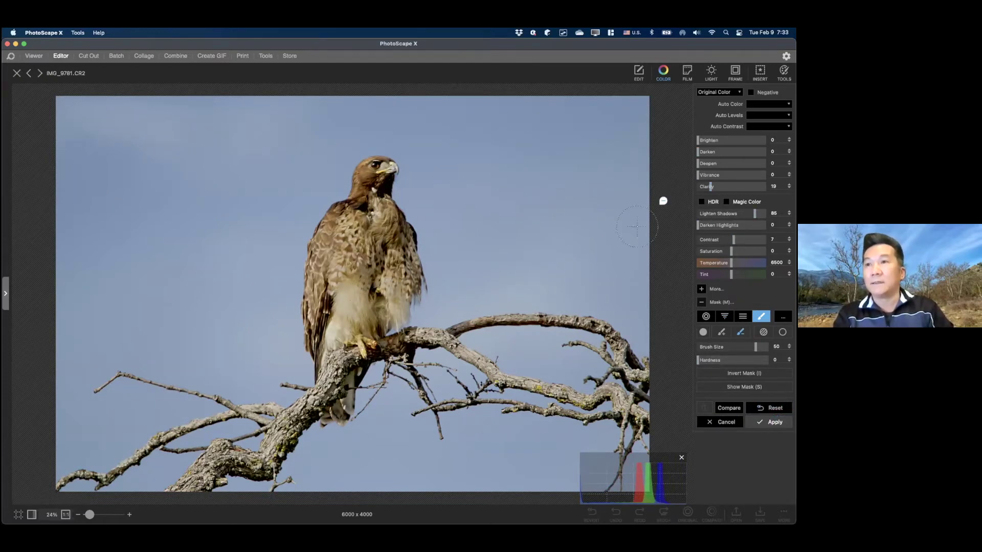
left_click_drag(733, 240, 735, 252)
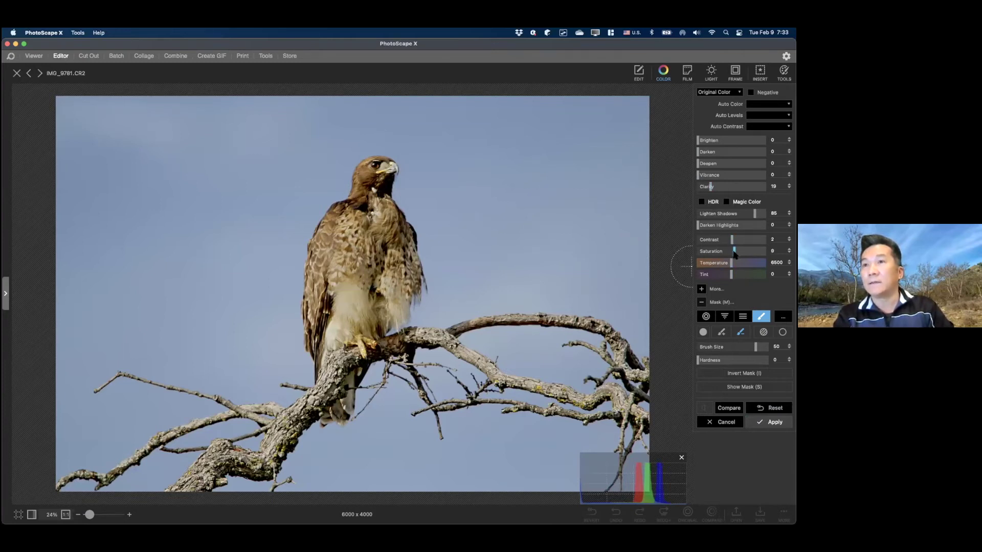
left_click(766, 422)
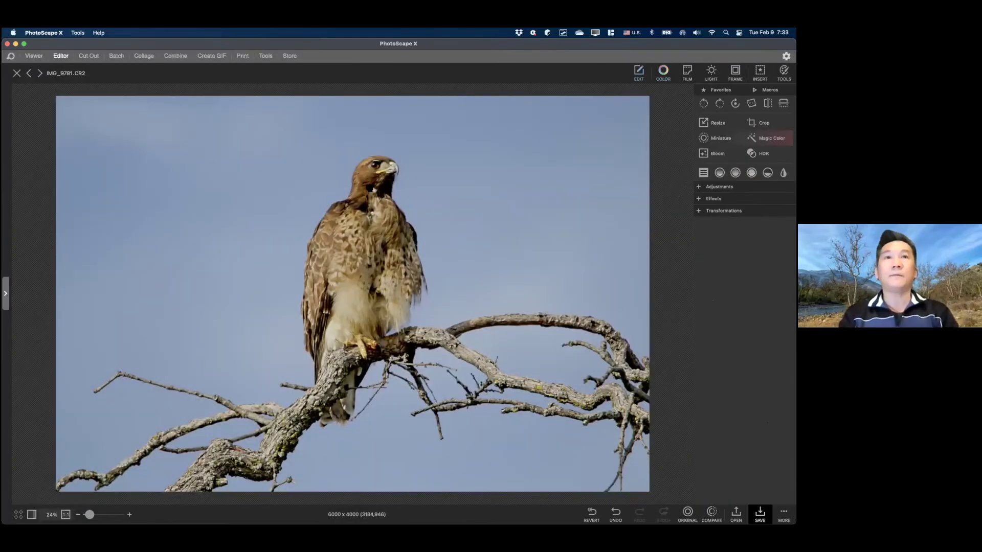
Start a crop on the hawk photo with the 4 x 5 (8 x 10) aspect ratio.
scroll(370, 187, "up", 5)
scroll(369, 188, "down", 5)
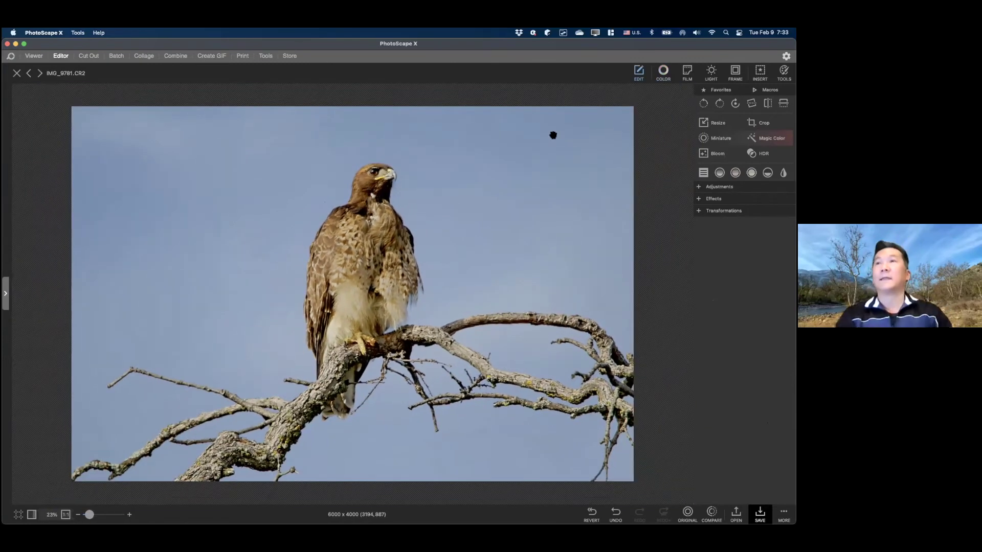
left_click(753, 124)
left_click_drag(404, 217, 328, 223)
left_click(546, 257)
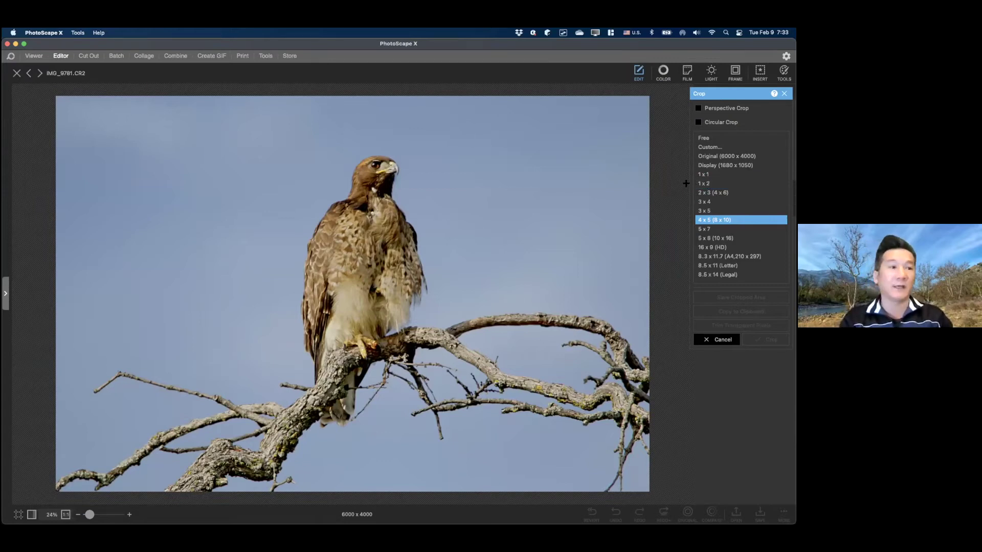
left_click(710, 175)
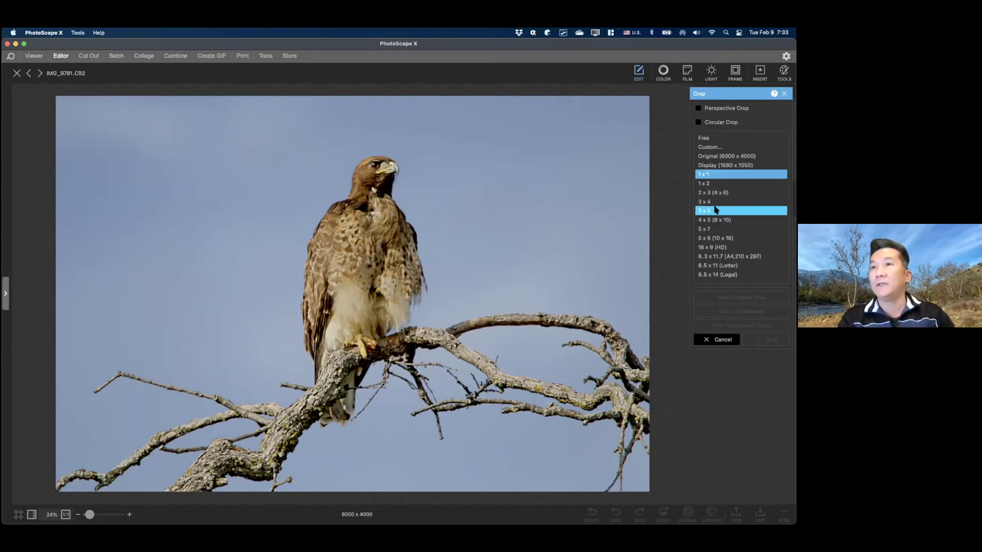
left_click(708, 219)
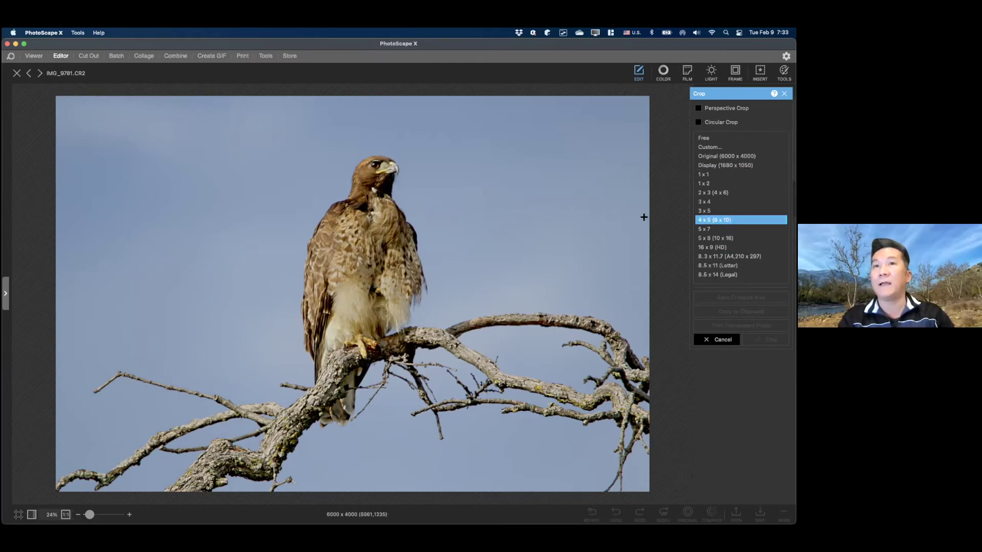
Frame the hawk and branches with extra space in front of the bird, and crop to about 4873 x 3898 pixels.
left_click_drag(202, 130, 673, 506)
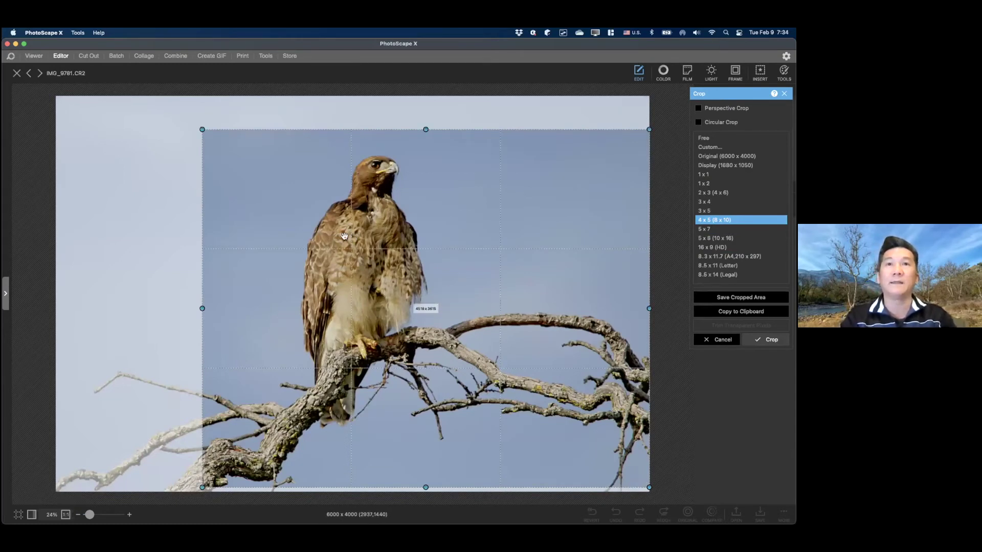
left_click_drag(396, 281, 457, 271)
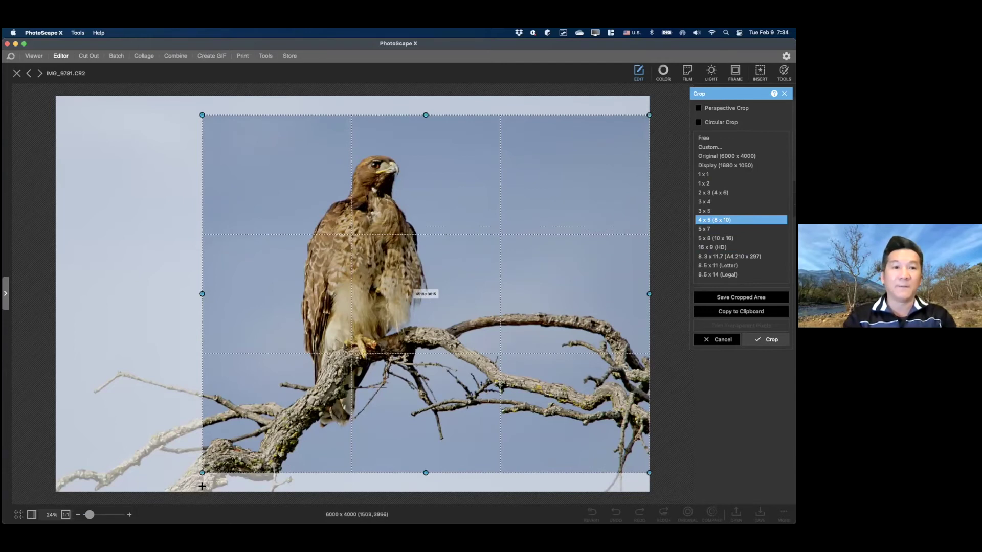
left_click_drag(202, 473, 175, 482)
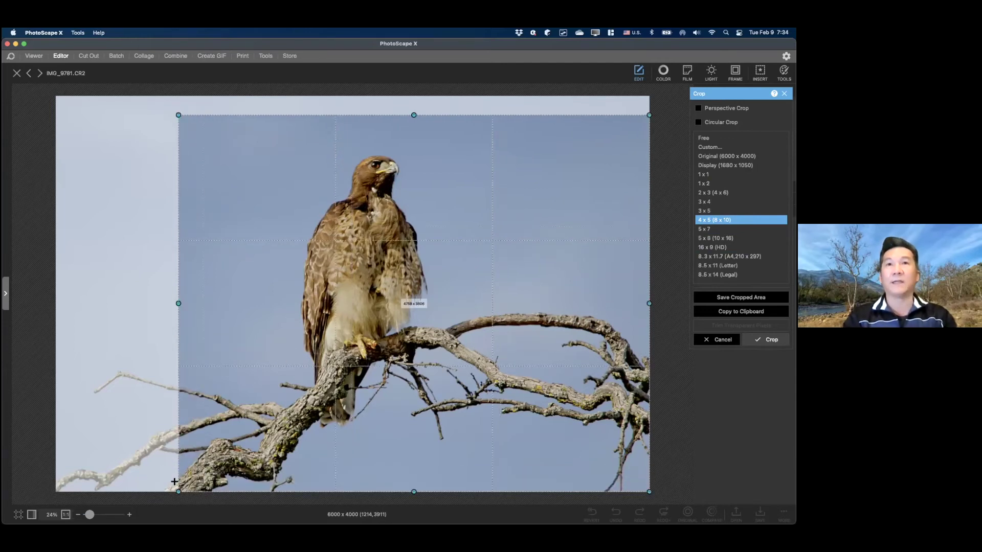
left_click_drag(378, 137, 398, 134)
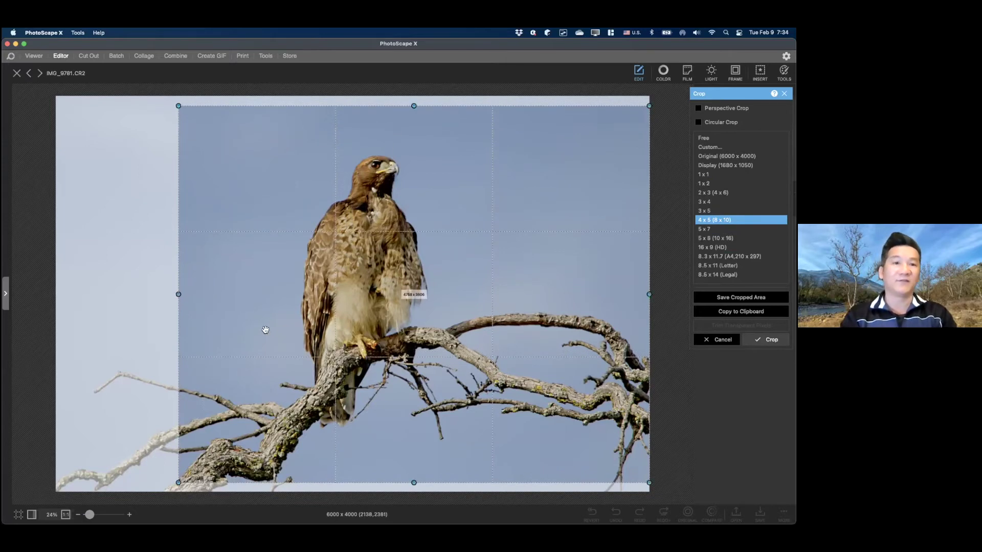
left_click_drag(179, 483, 165, 490)
left_click_drag(256, 381, 266, 379)
left_click_drag(166, 482, 166, 483)
left_click_drag(290, 384, 351, 387)
key("Return")
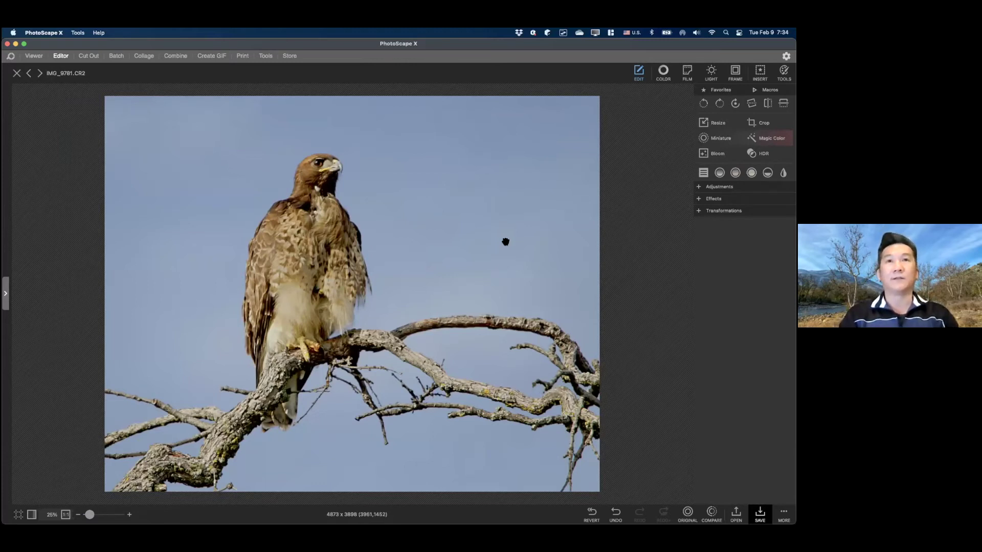
Revert all edits made to the hawk photo.
left_click(592, 514)
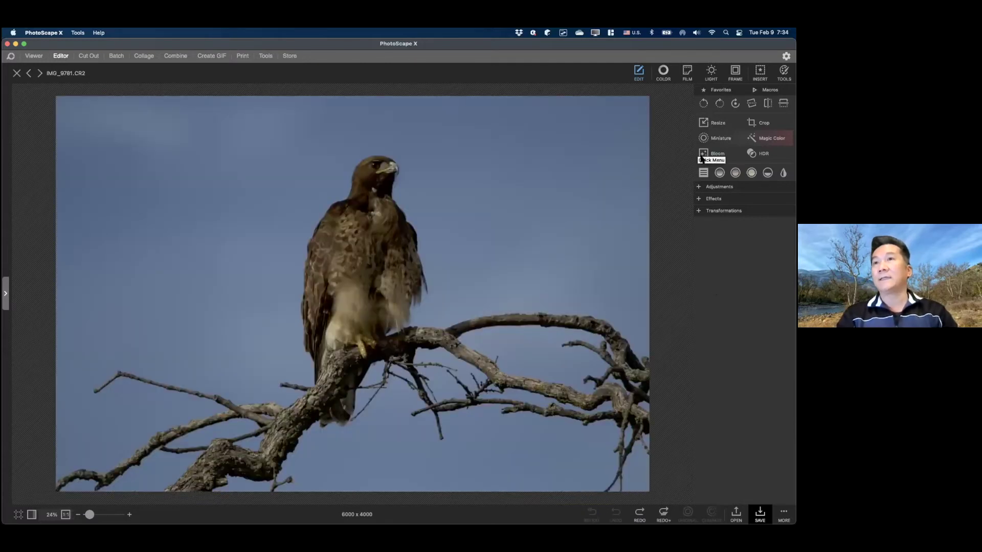
Try the HDR colour adjustment on the unedited hawk photo, look at the extended colour options, and discard the adjustment.
left_click(663, 71)
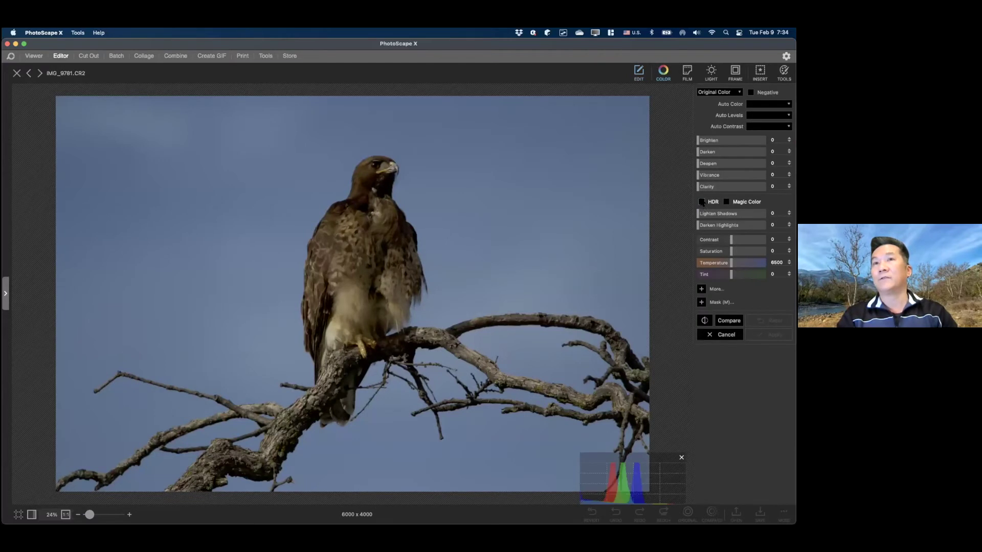
left_click(702, 202)
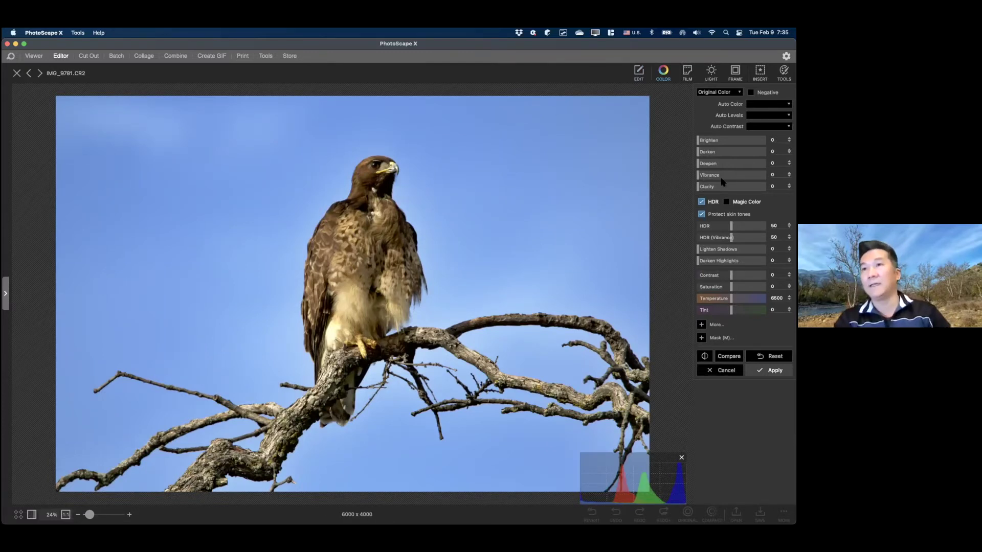
left_click(702, 201)
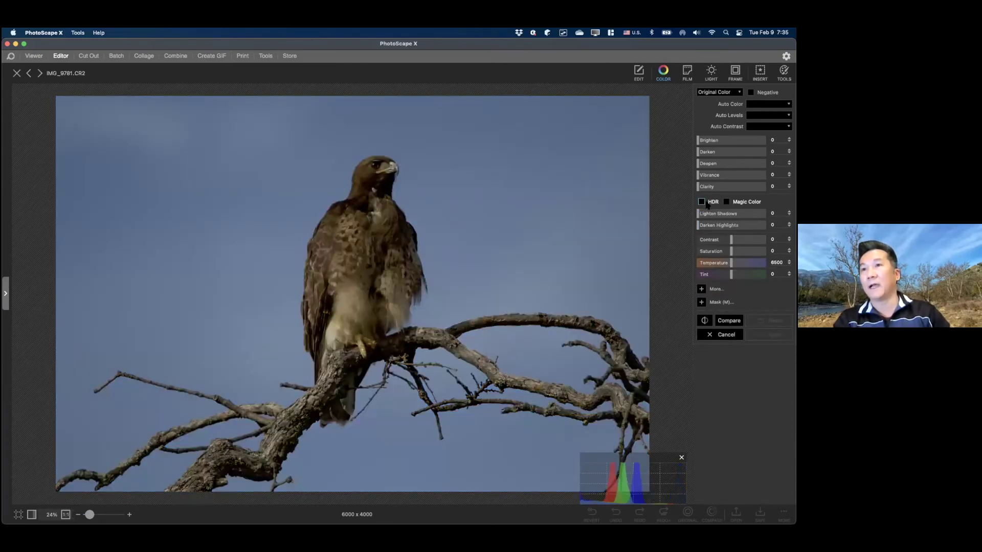
left_click(702, 290)
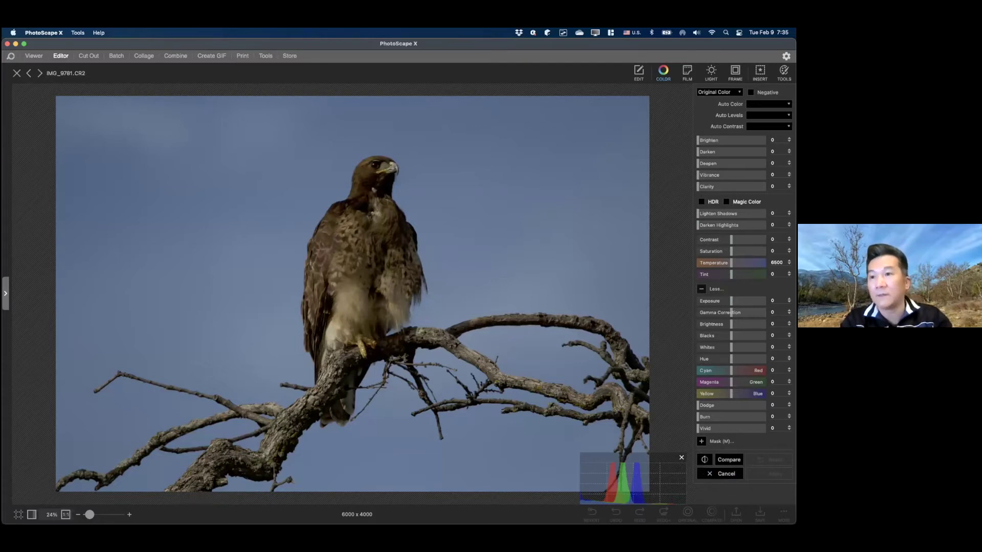
left_click(722, 474)
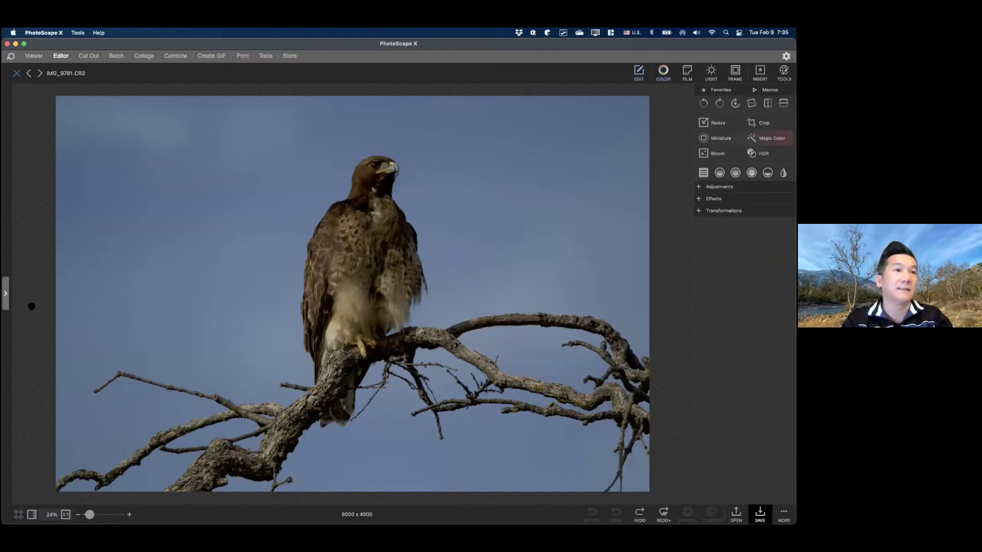
Switch to the hummingbird photo IMG_5963.CR2 and examine its feathers and background at close range.
key("super+w")
left_click_drag(52, 314, 417, 234)
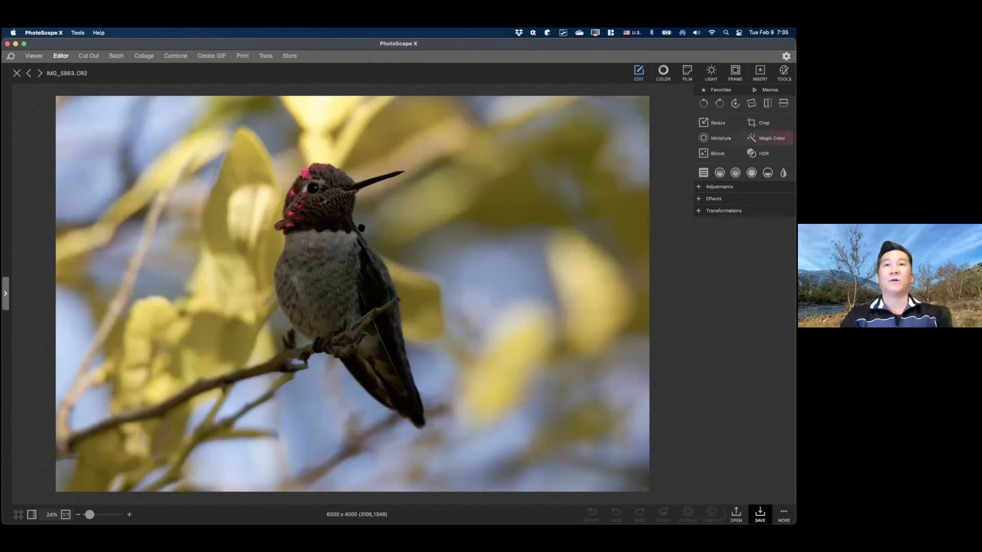
scroll(360, 227, "up", 4)
scroll(360, 260, "up", 5)
scroll(360, 260, "up", 3)
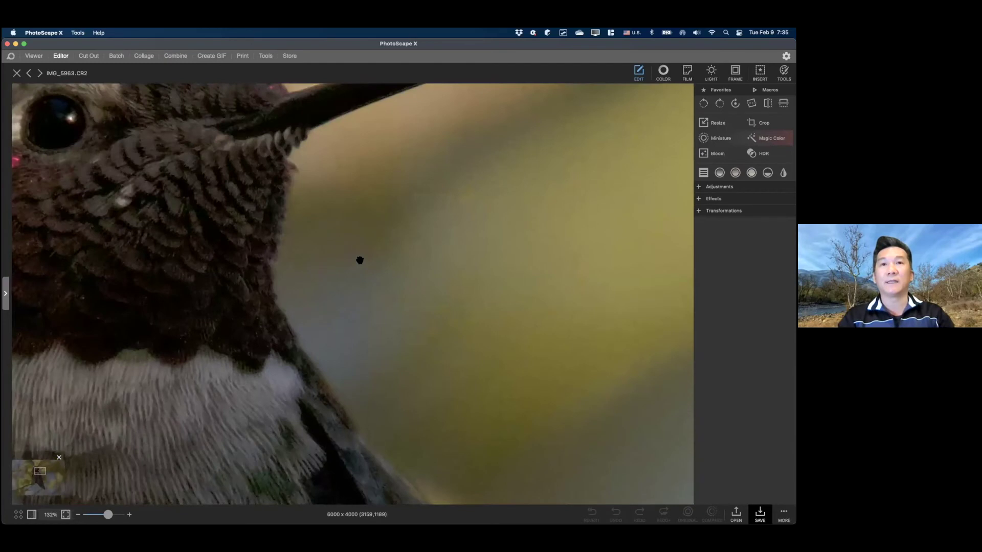
scroll(360, 261, "down", 2)
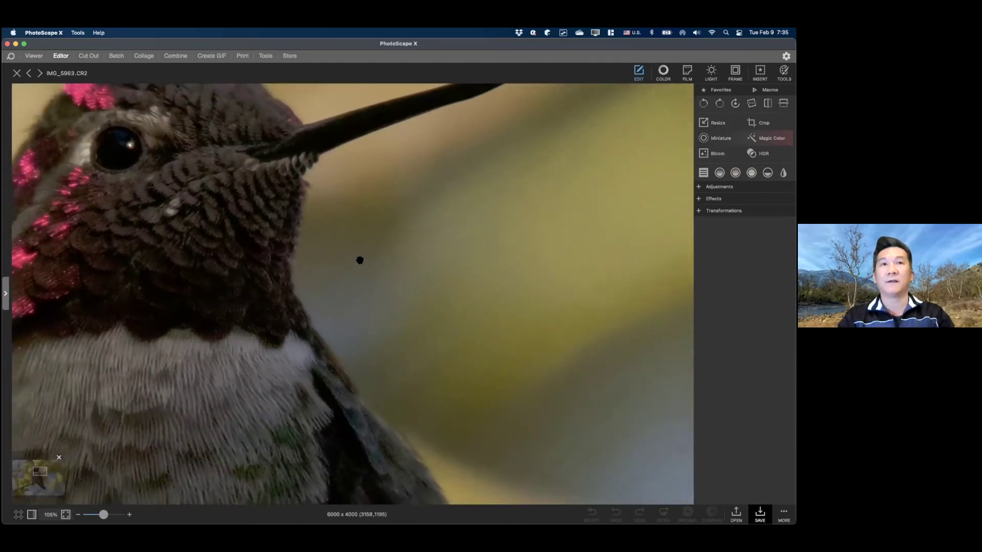
scroll(359, 261, "down", 5)
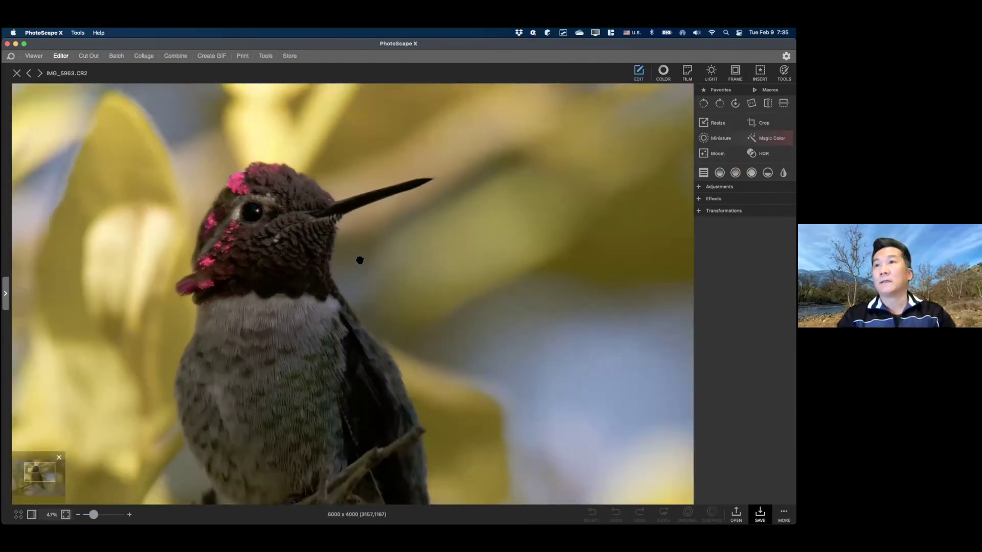
scroll(359, 260, "down", 5)
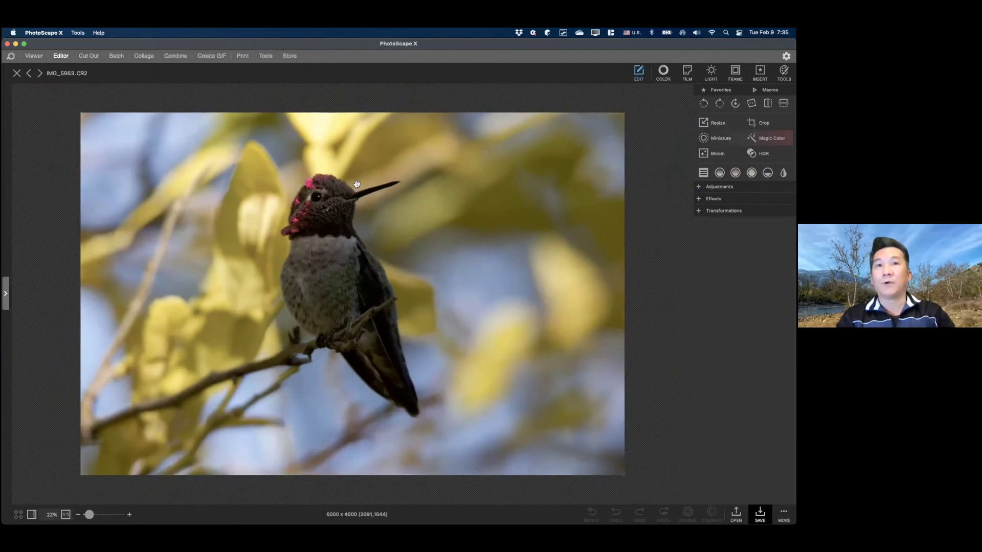
Crop the hummingbird photo to a vertical 4 x 5 (8 x 10) frame of about 3012 x 3765 pixels, with space in front of the beak.
left_click(759, 123)
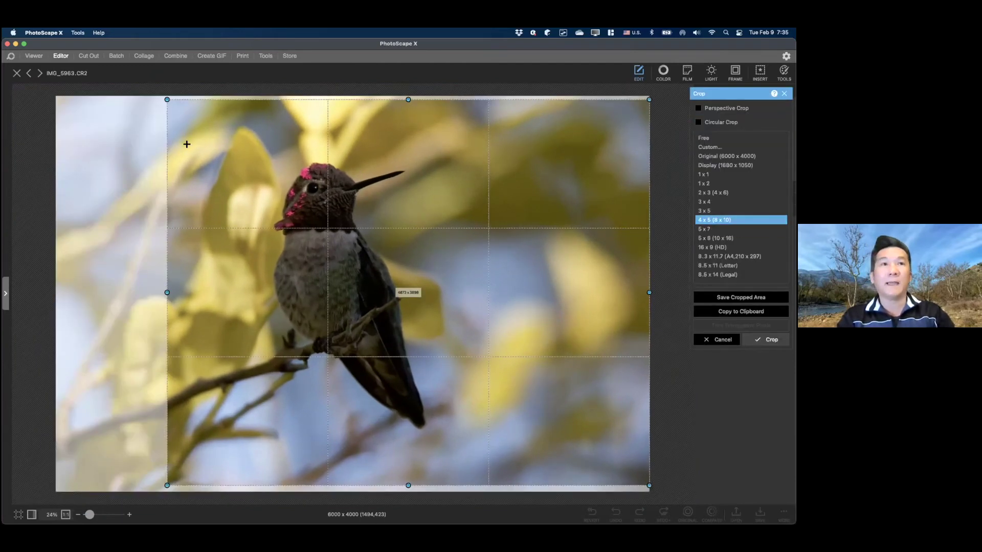
left_click(101, 152)
left_click_drag(237, 119, 533, 491)
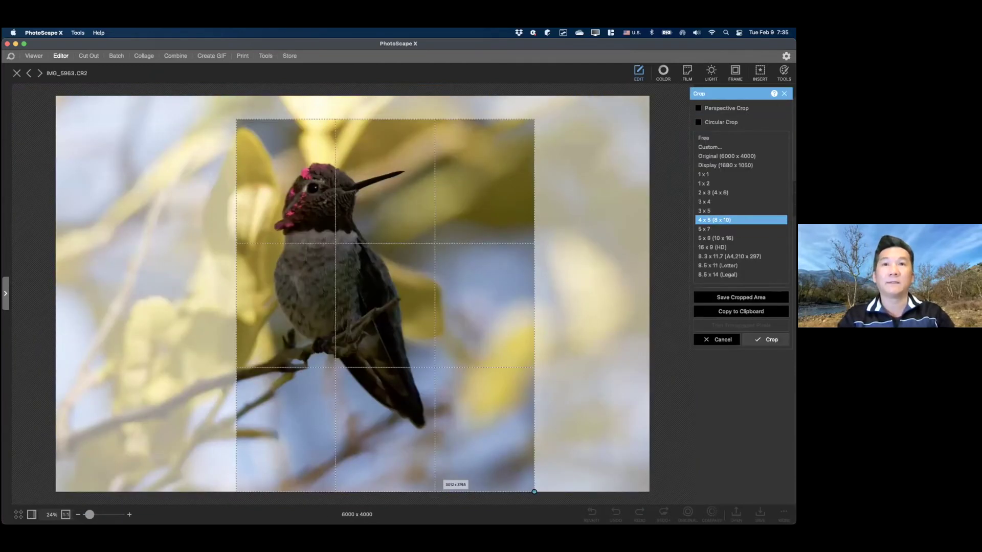
left_click_drag(462, 408, 436, 397)
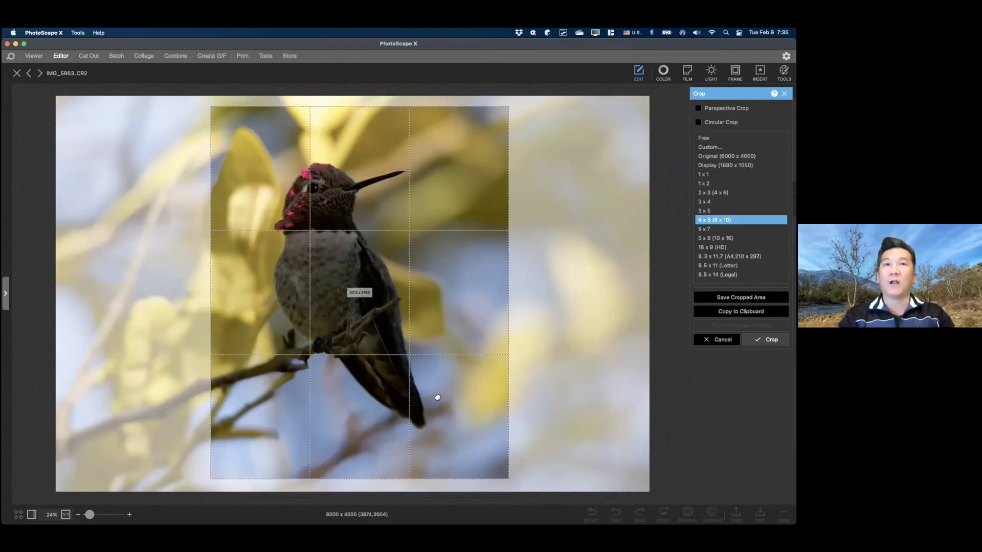
mouse_move(436, 397)
left_mouse_down()
mouse_move(383, 397)
mouse_move(441, 397)
left_mouse_up()
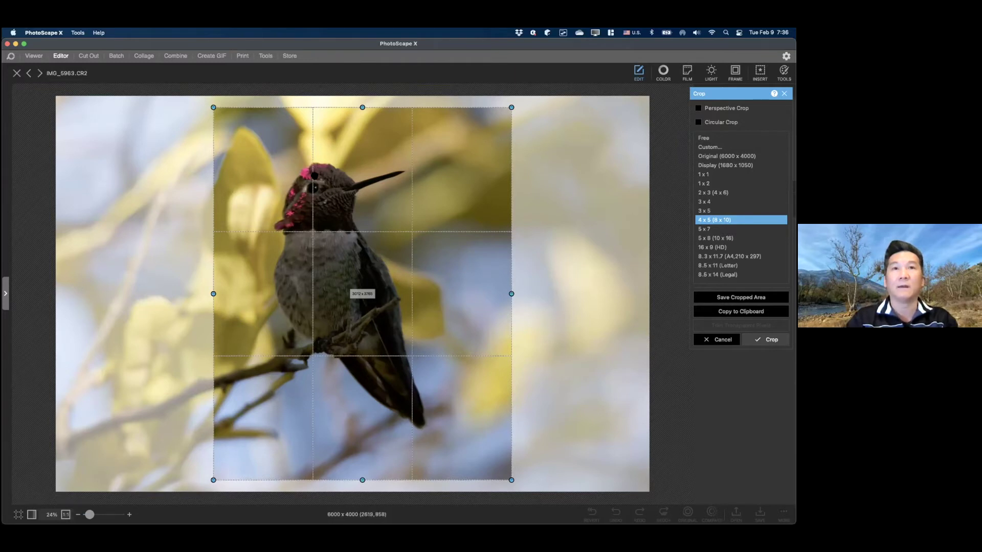
left_click_drag(378, 317, 381, 279)
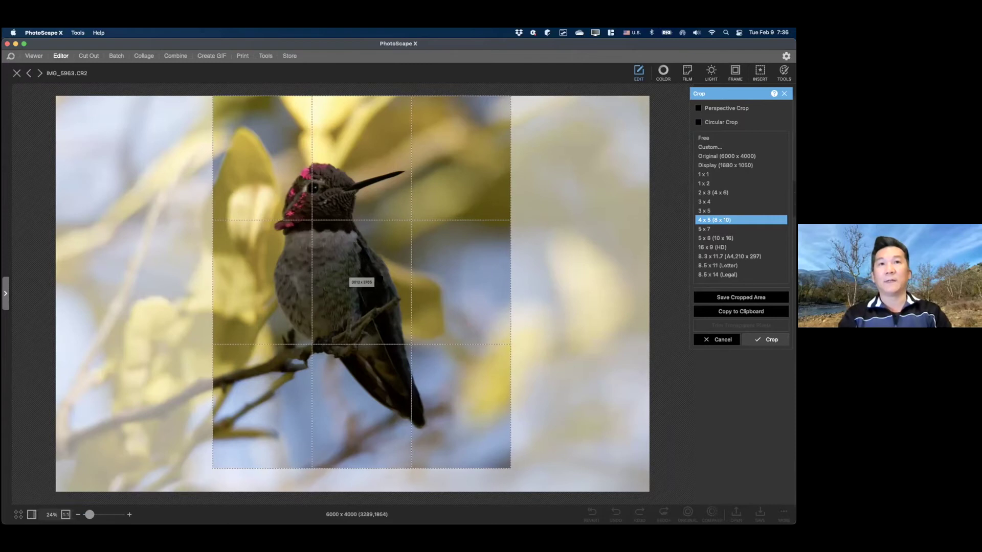
left_click(765, 340)
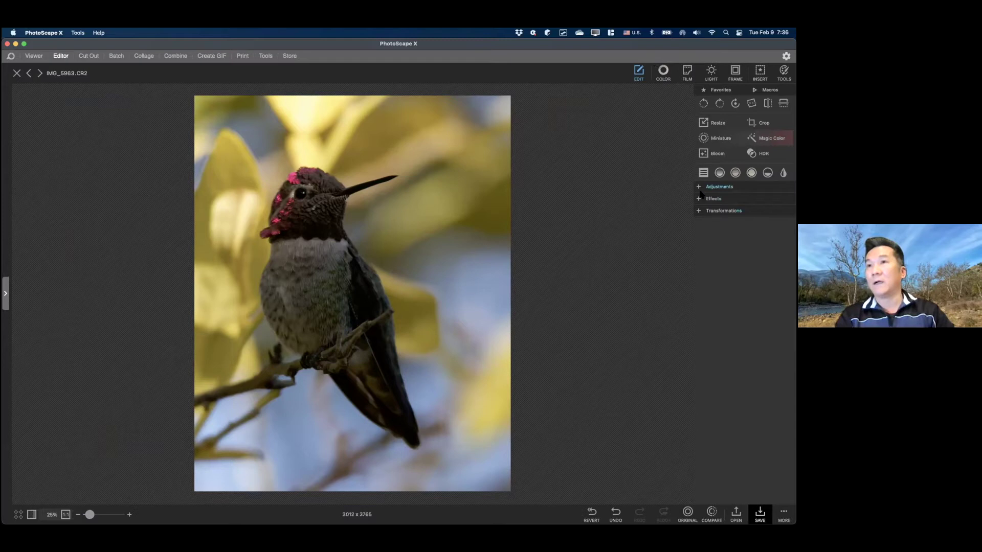
Adjust the cropped photo's colour with Lighten Shadows at 74, Exposure at 55 and Saturation at 14.
left_click(663, 72)
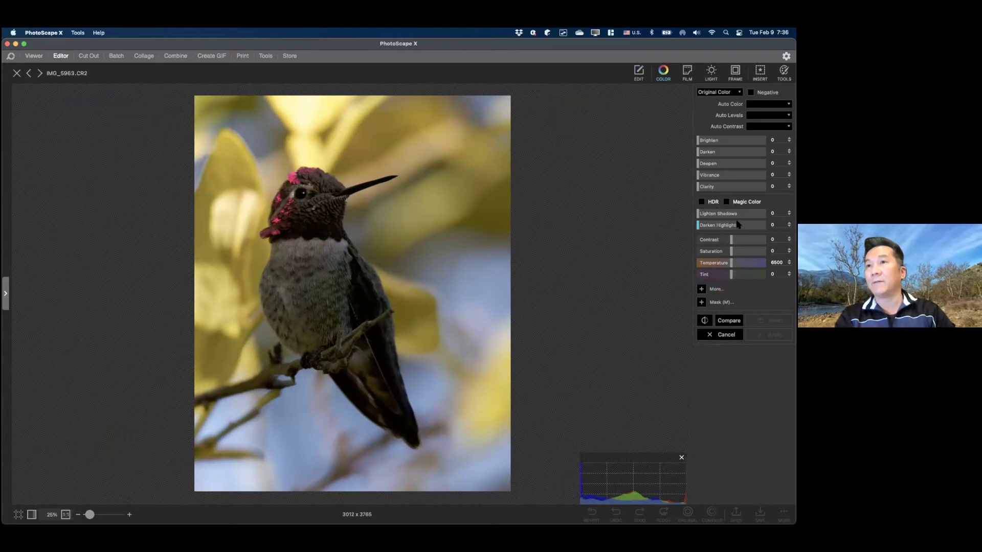
left_click(735, 214)
left_click_drag(735, 217, 747, 215)
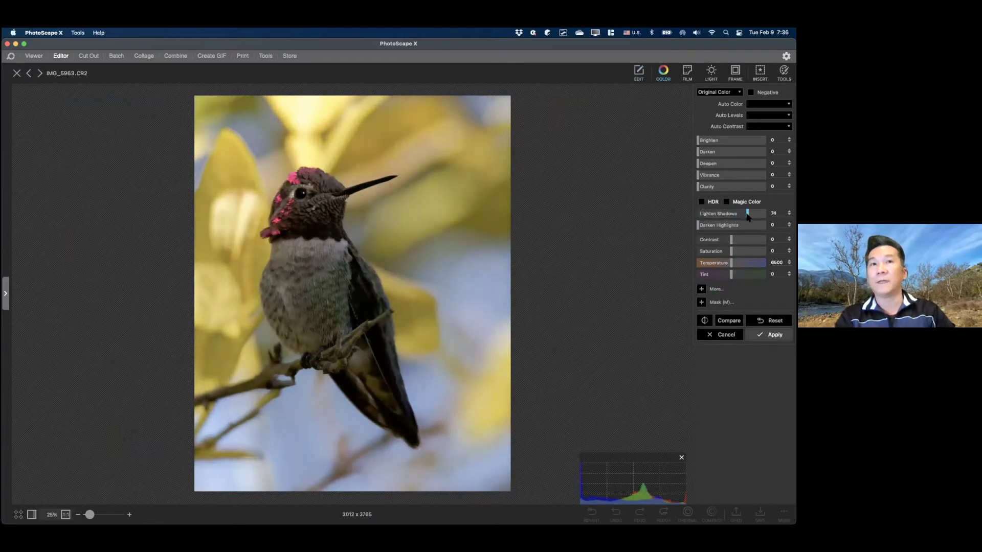
left_click(702, 289)
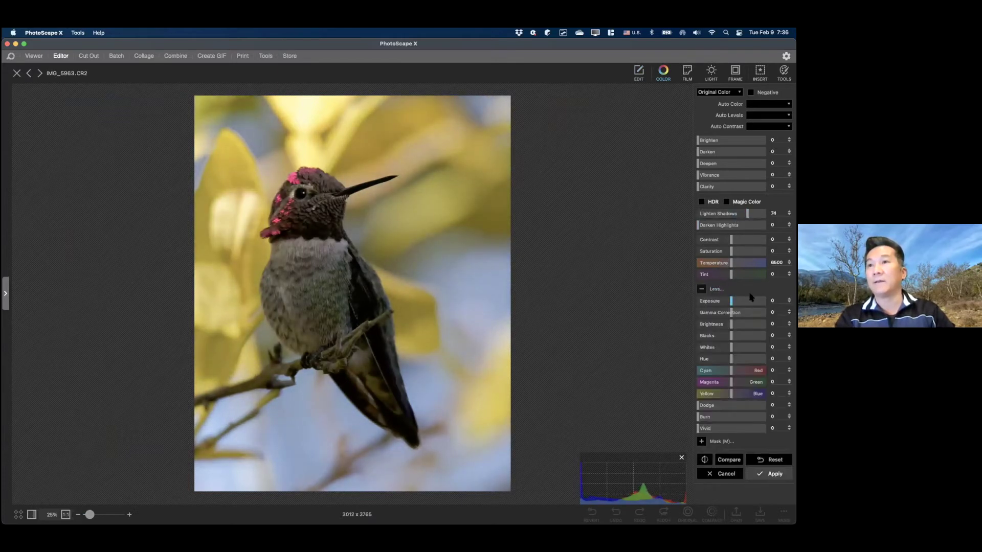
left_click(748, 301)
left_click(748, 302)
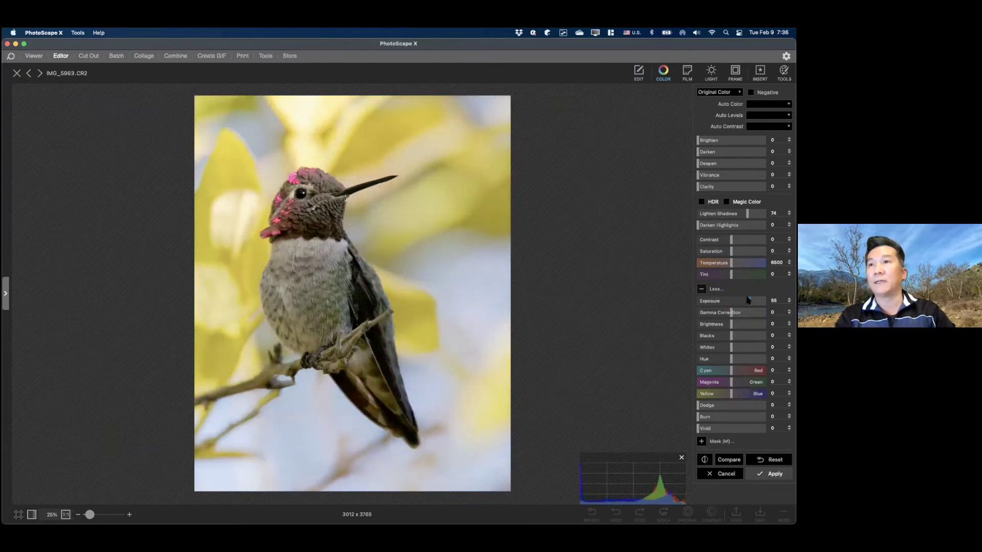
left_click(735, 252)
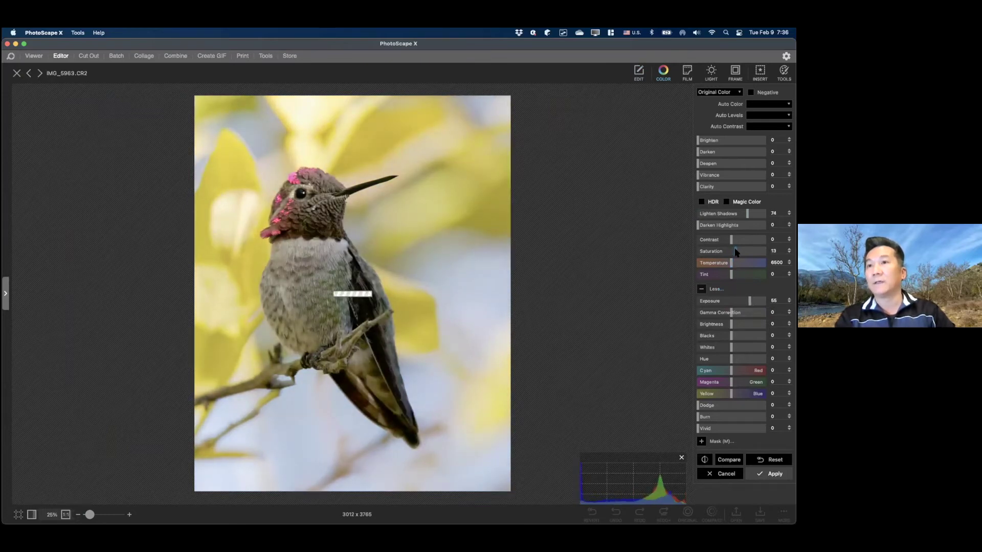
Preview HDR on the hummingbird, turn it off again, and apply the remaining colour adjustments.
left_click(702, 202)
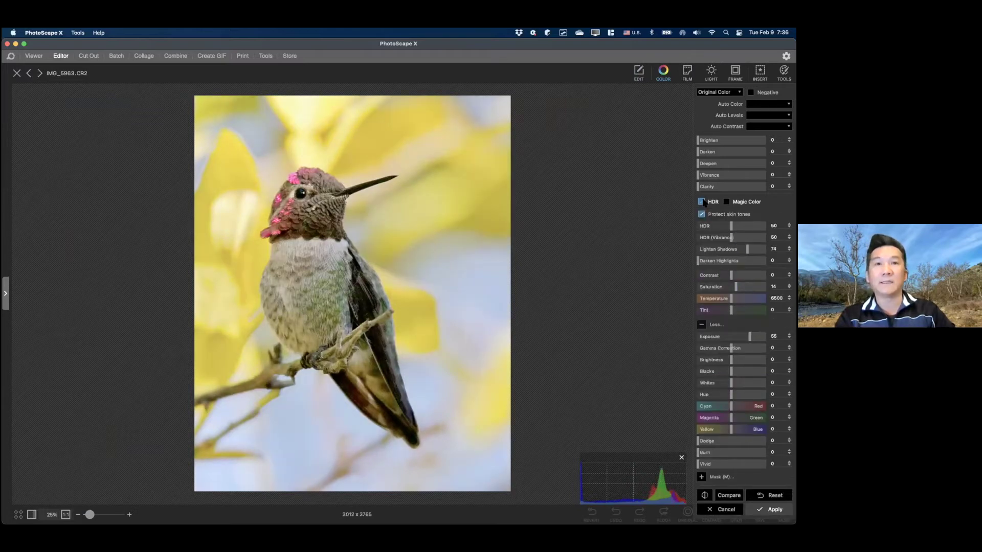
left_click(701, 202)
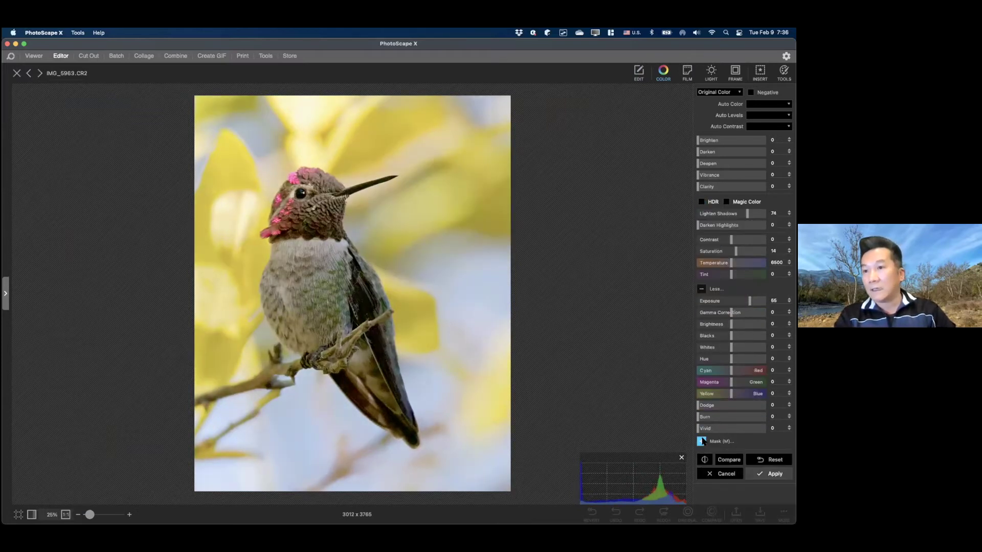
left_click(765, 477)
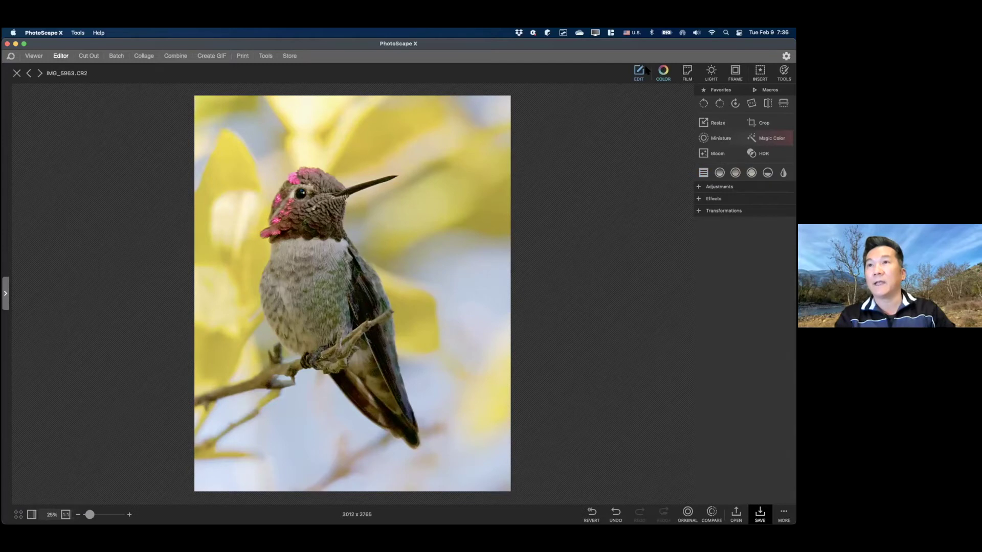
Start Reduce Noise on the hummingbird photo with Luminance Noise at 22 and Color Noise at 23.
left_click(699, 187)
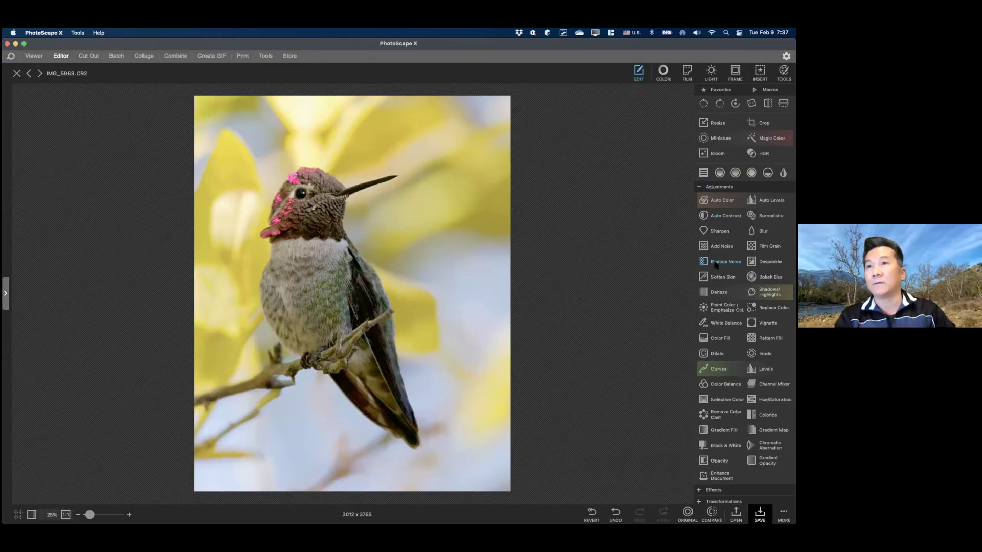
left_click(733, 264)
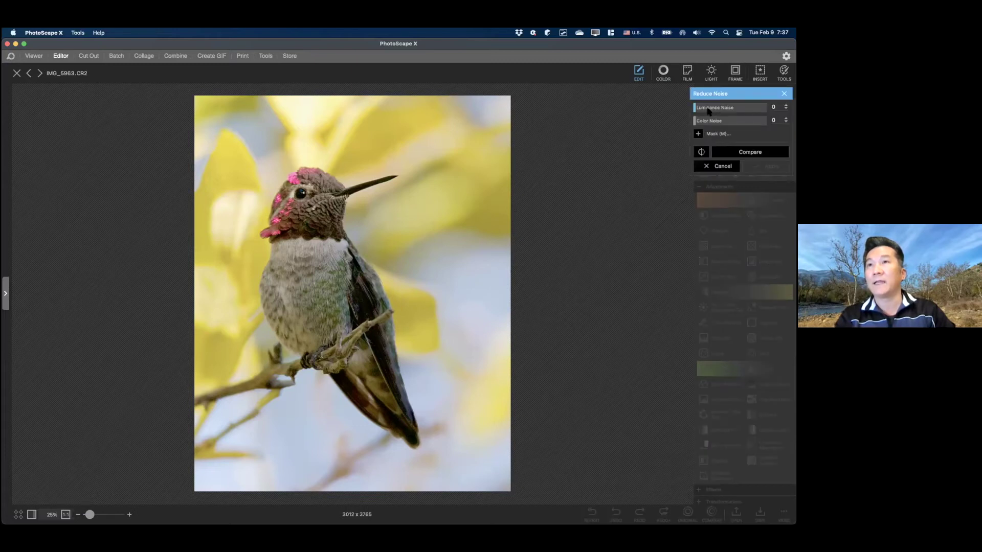
left_click(711, 108)
left_click(711, 121)
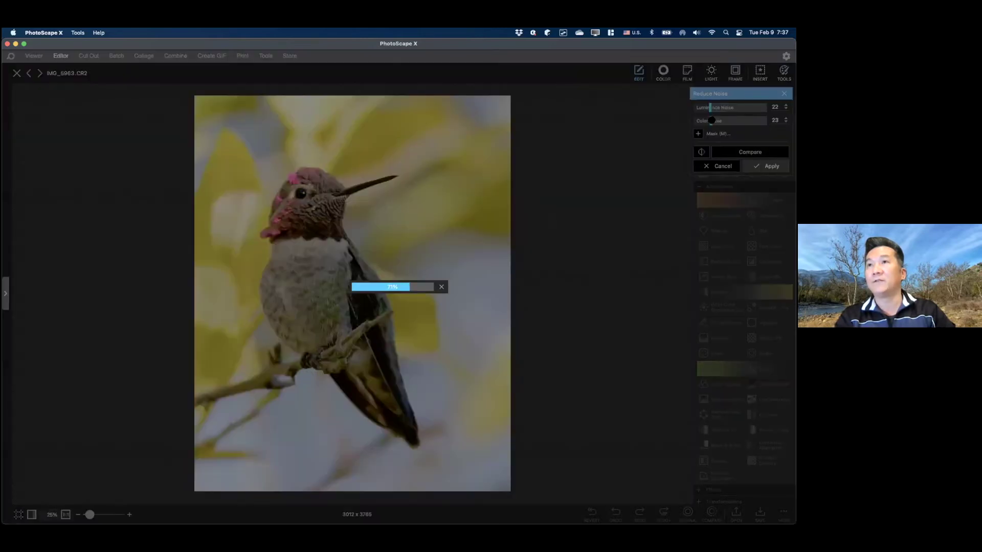
Compare the noise reduction with the original at close range around the bird's throat and the background.
scroll(380, 221, "up", 6)
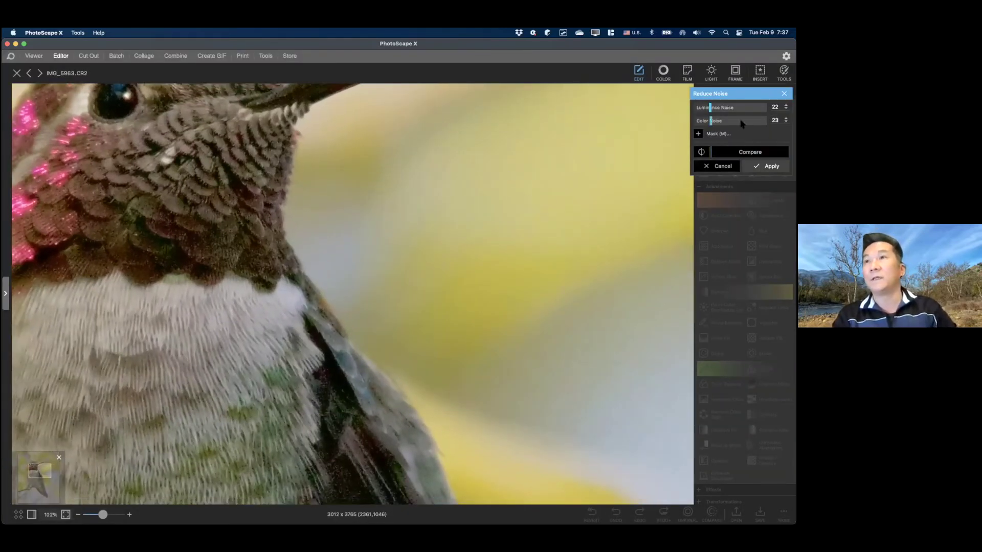
left_click(752, 152)
left_click(752, 151)
left_click(753, 152)
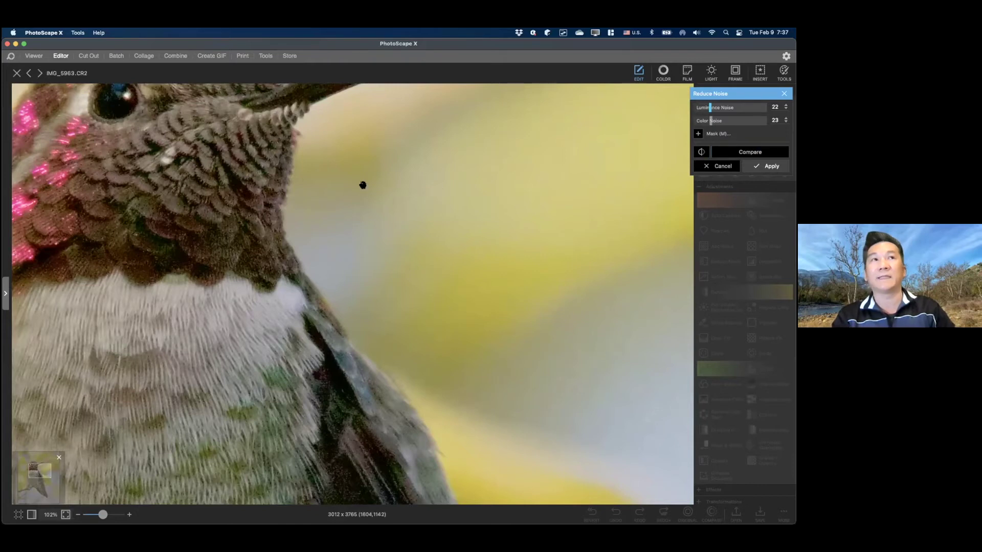
scroll(362, 184, "down", 5)
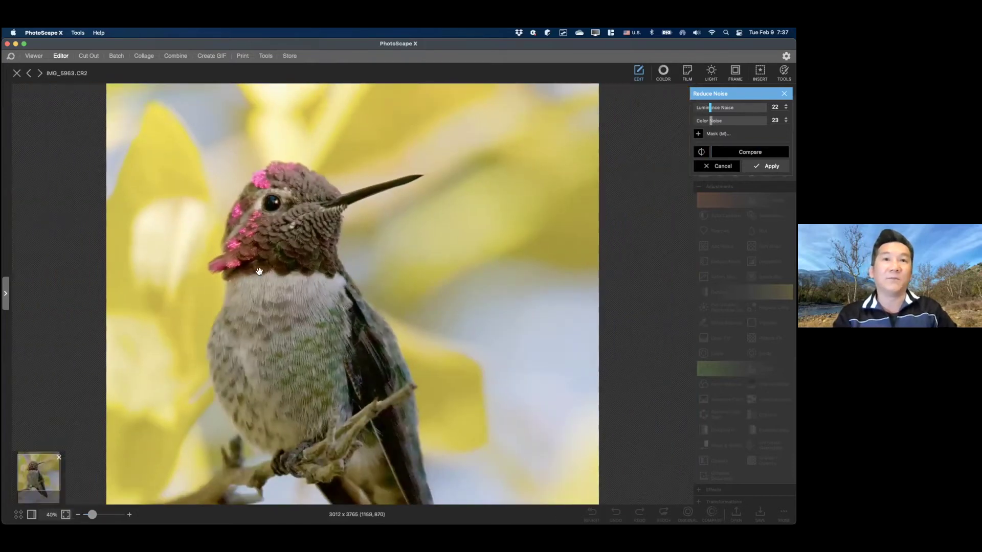
scroll(322, 410, "down", 2)
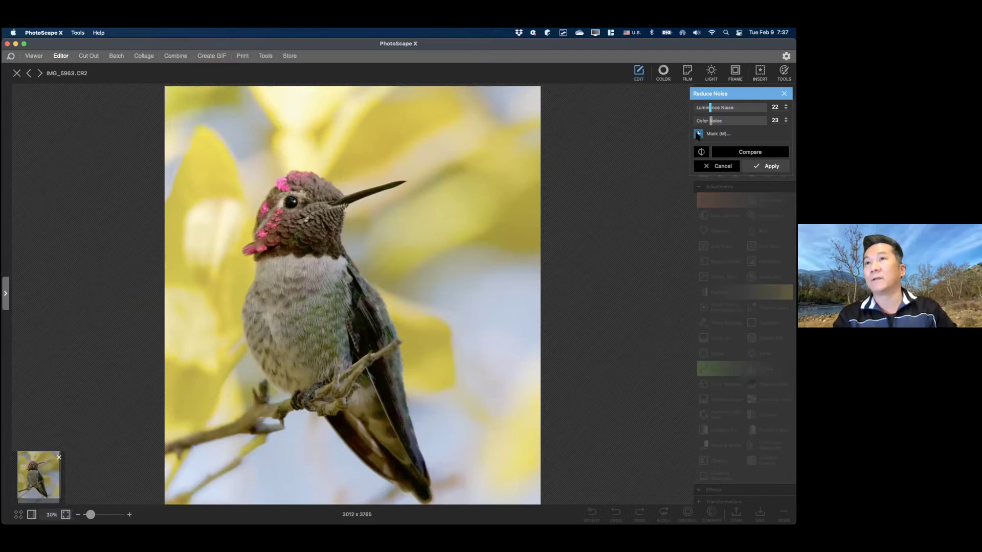
Paint a noise-reduction mask over the hummingbird's head, body and tail with a size 50 brush at hardness 0.
left_click(697, 134)
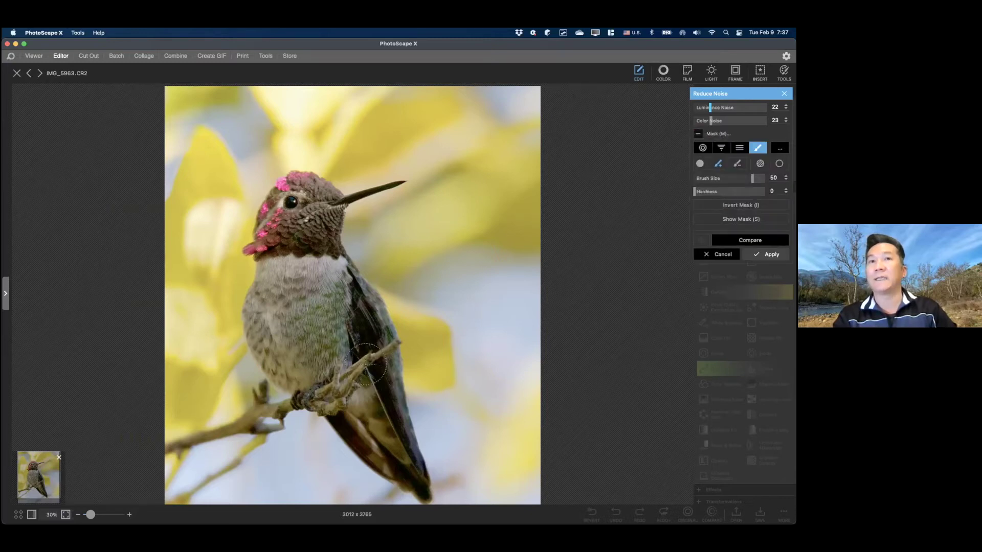
mouse_move(315, 227)
left_mouse_down()
mouse_move(307, 188)
mouse_move(333, 192)
mouse_move(332, 266)
left_mouse_up()
left_click_drag(369, 317, 409, 450)
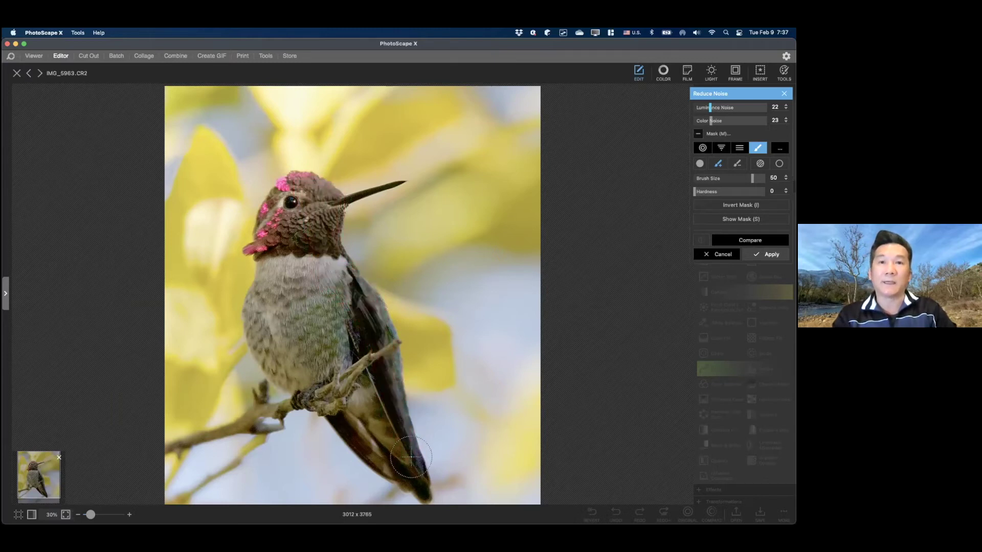
scroll(404, 440, "down", 3)
mouse_move(366, 302)
left_mouse_down()
mouse_move(324, 233)
mouse_move(306, 250)
mouse_move(313, 304)
mouse_move(355, 338)
mouse_move(346, 297)
mouse_move(375, 365)
mouse_move(350, 304)
left_mouse_up()
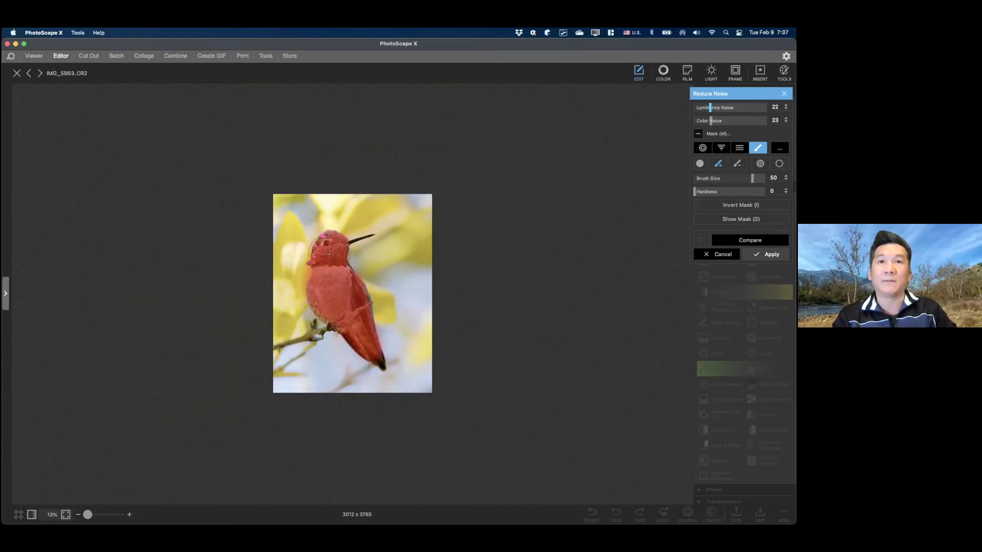
left_click_drag(328, 252, 326, 249)
scroll(325, 246, "up", 2)
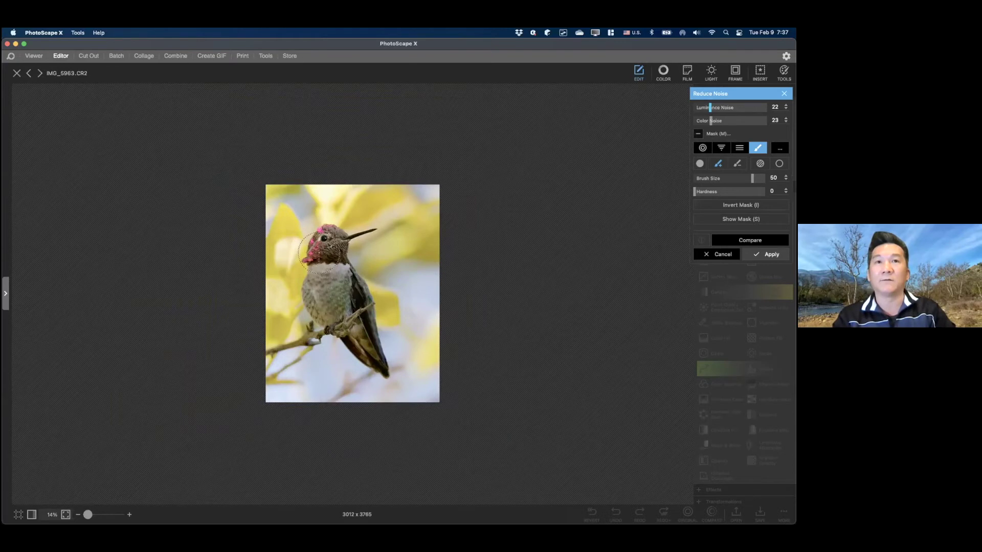
scroll(319, 252, "up", 5)
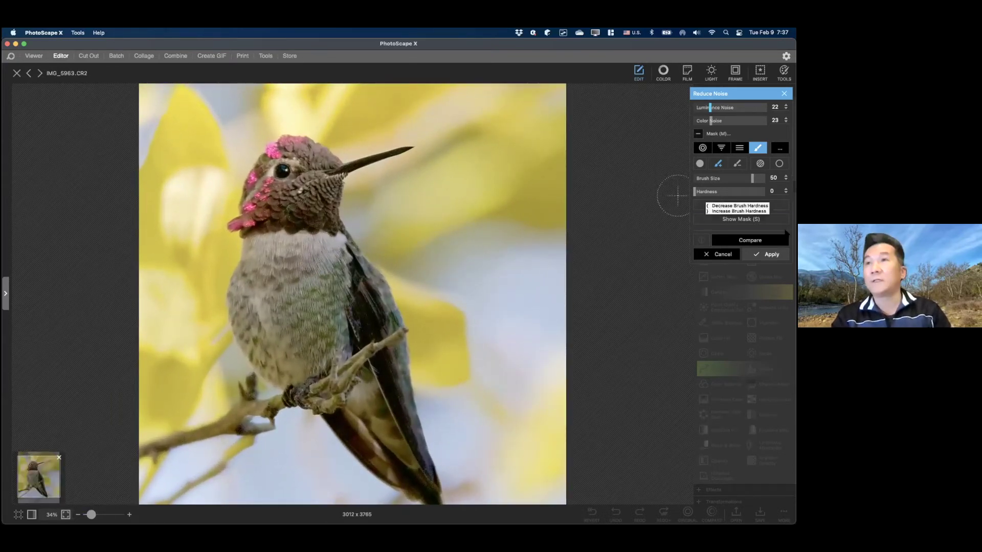
Invert the mask so noise reduction affects the background instead of the bird, and check its coverage with the mask overlay.
left_click(742, 220)
left_click(744, 206)
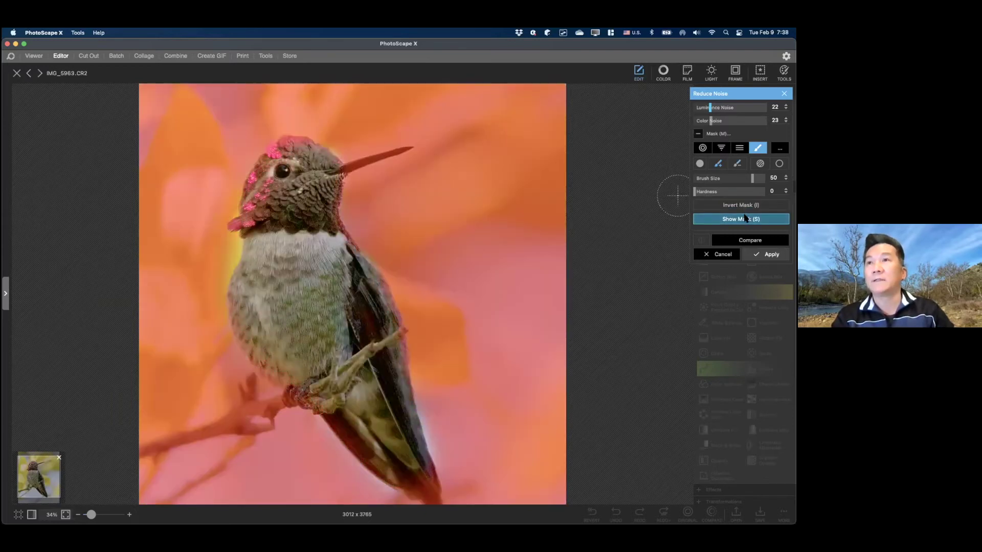
left_click(742, 220)
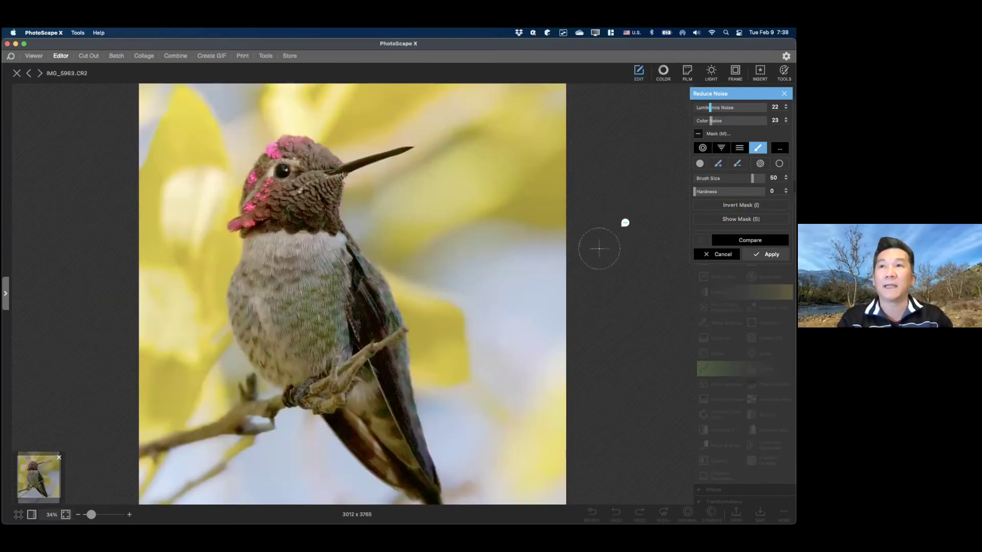
left_click(742, 219)
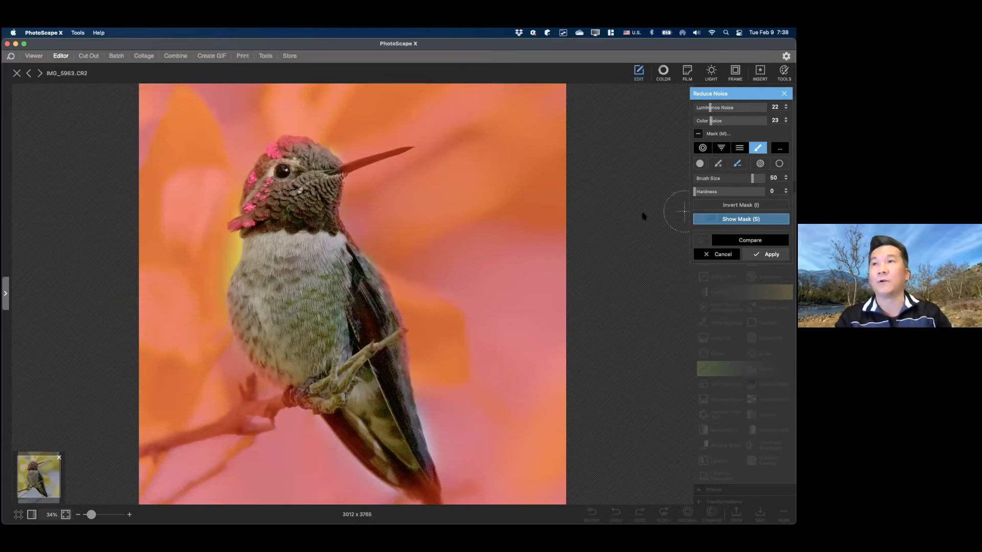
left_click(741, 219)
scroll(362, 197, "up", 4)
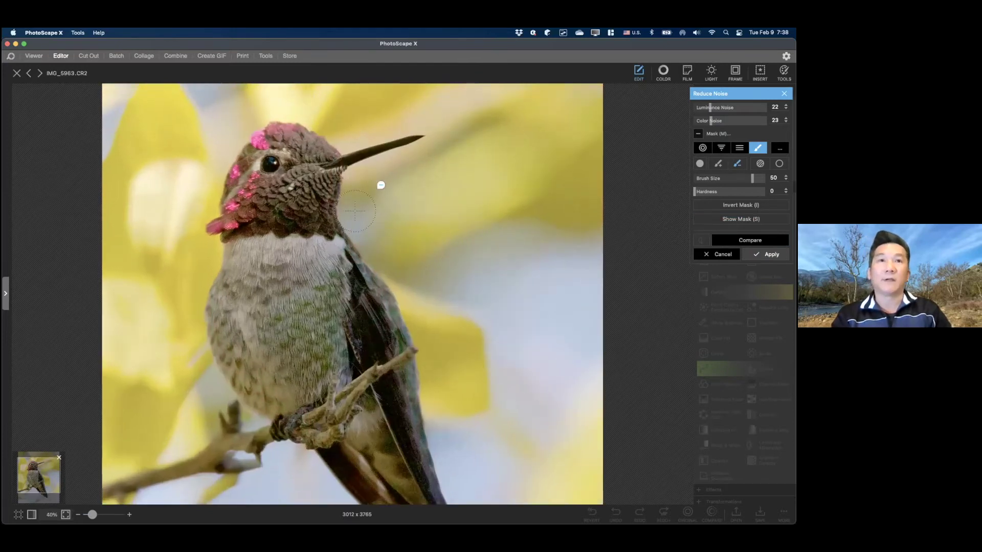
Apply the masked noise reduction to the hummingbird photo's background.
scroll(355, 211, "down", 2)
scroll(354, 211, "down", 2)
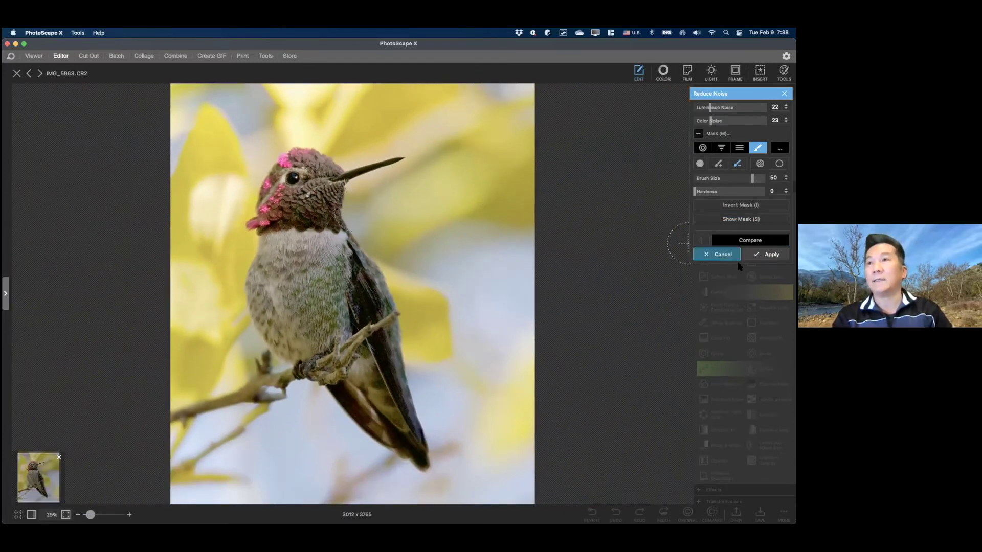
left_click(766, 254)
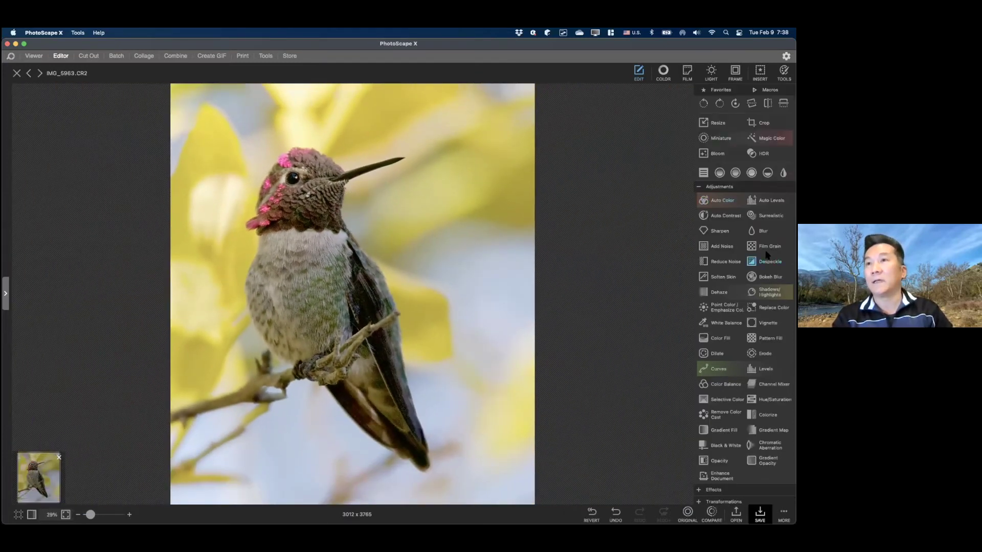
Sharpen the hummingbird photo with Radius 9.4 px, Threshold 0 and Amount 52%, checking the breast feathers at close range before applying.
left_click(711, 232)
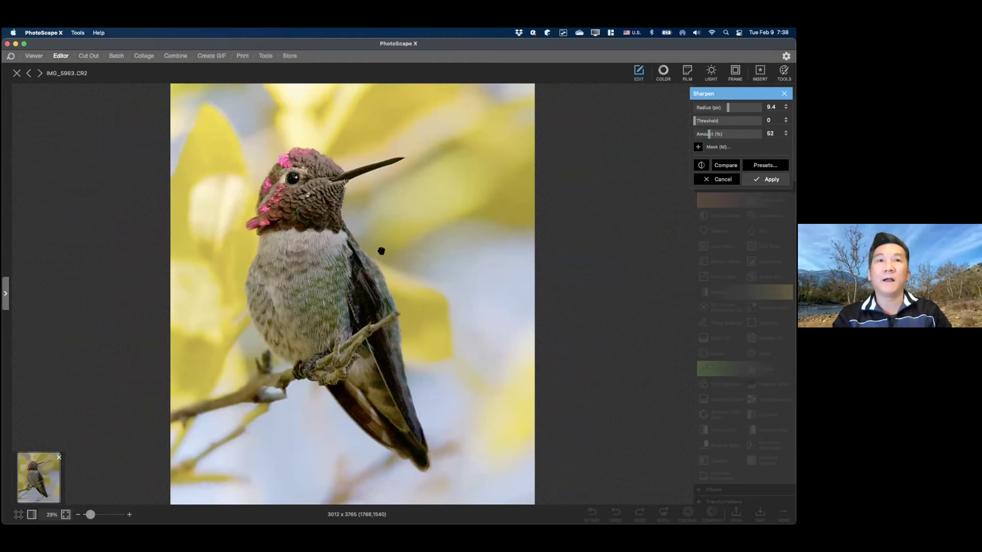
scroll(347, 260, "up", 5)
scroll(347, 260, "down", 5)
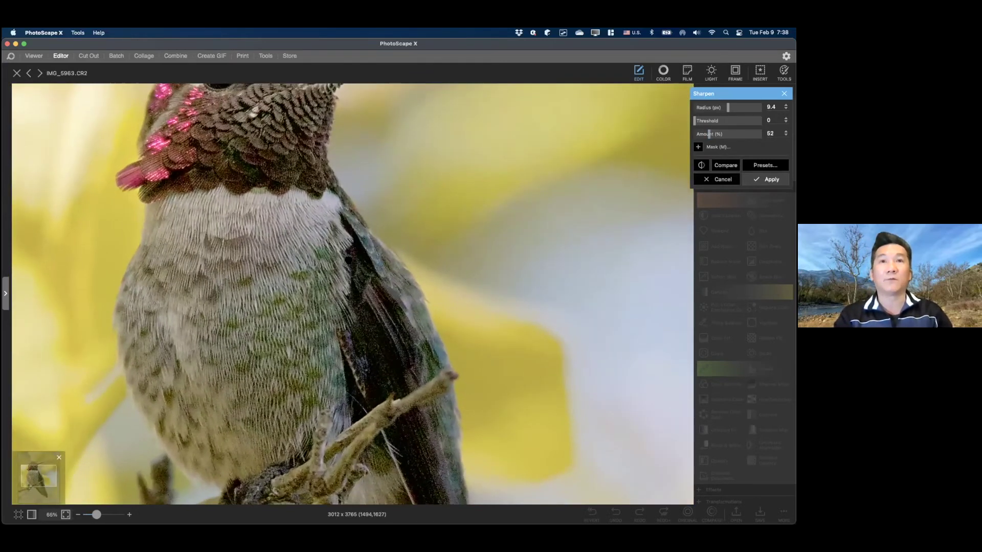
left_click(781, 180)
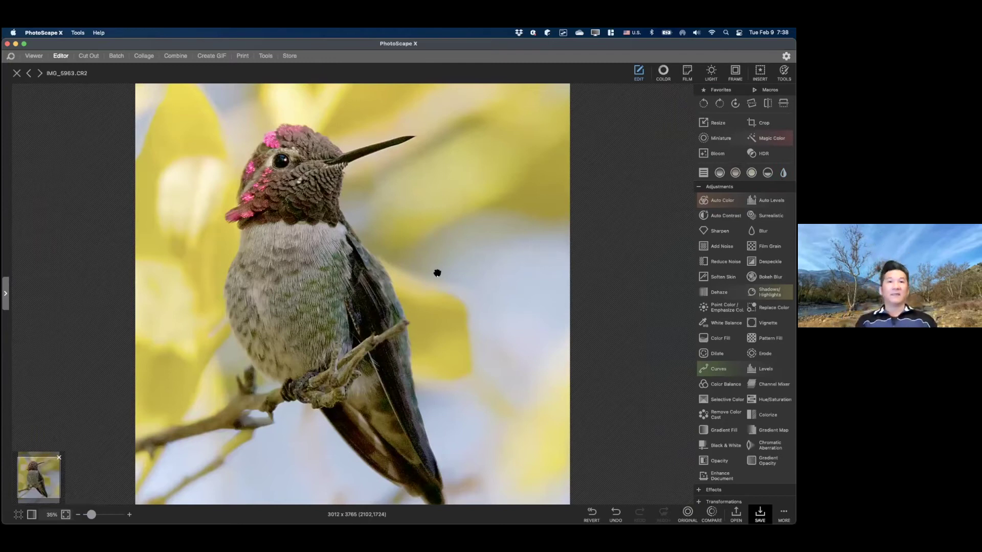
Examine the sharpened hummingbird as a whole and at close range around the throat, breast feathers and background.
scroll(437, 273, "down", 2)
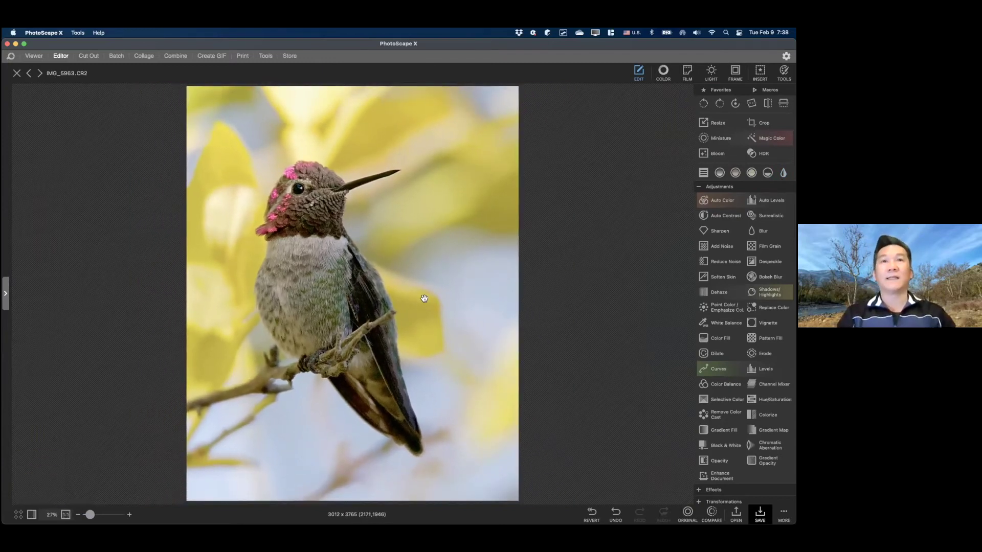
scroll(424, 298, "down", 1)
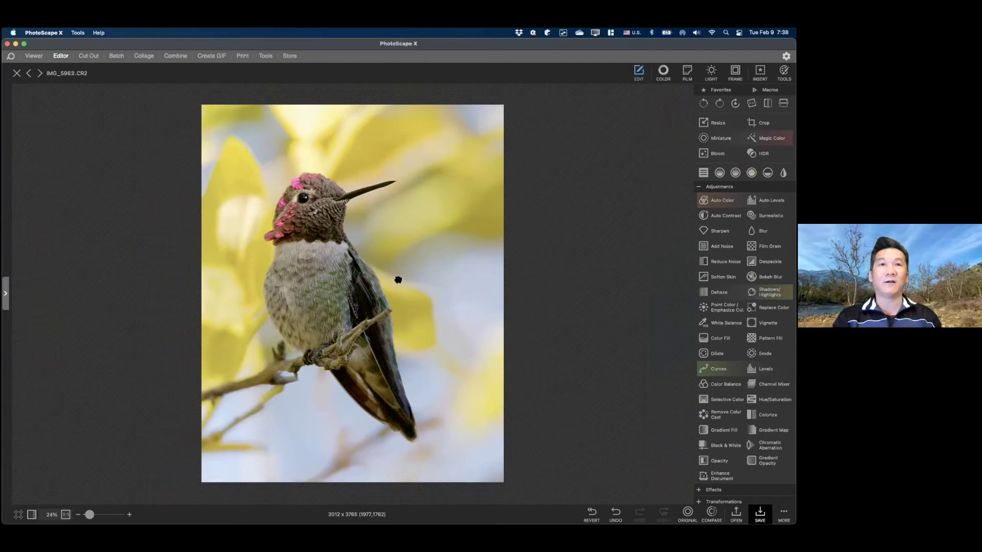
scroll(399, 279, "up", 3)
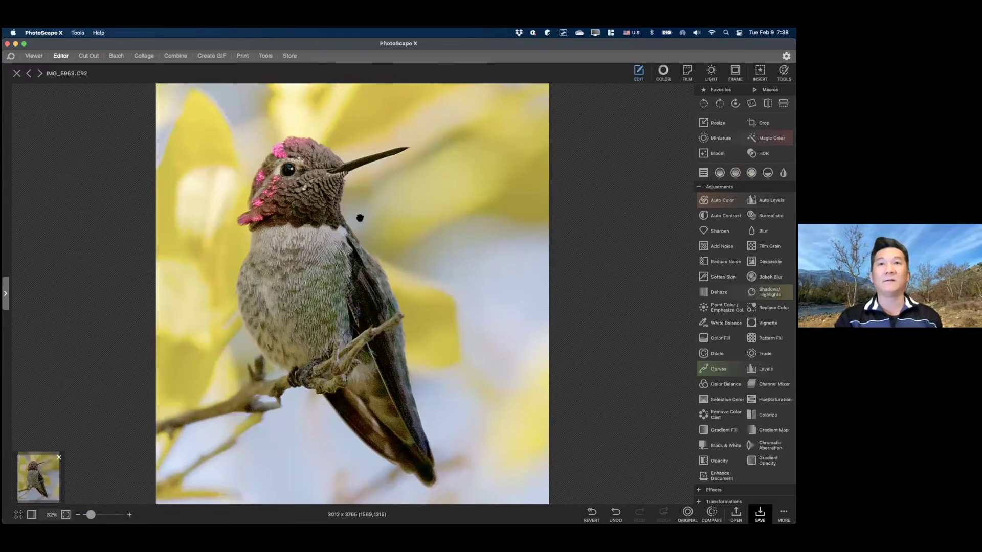
scroll(360, 218, "up", 10)
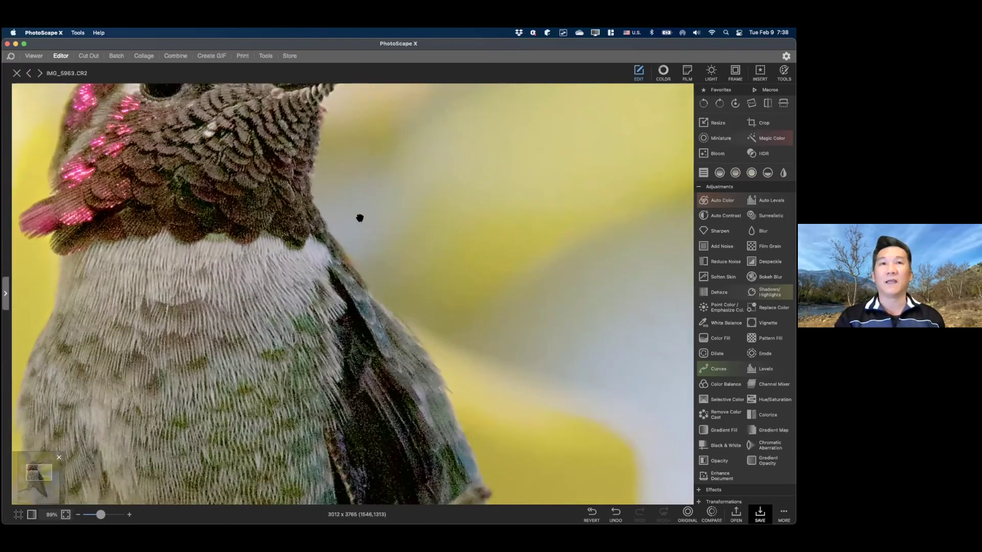
scroll(360, 218, "down", 5)
scroll(359, 217, "up", 6)
scroll(359, 218, "down", 5)
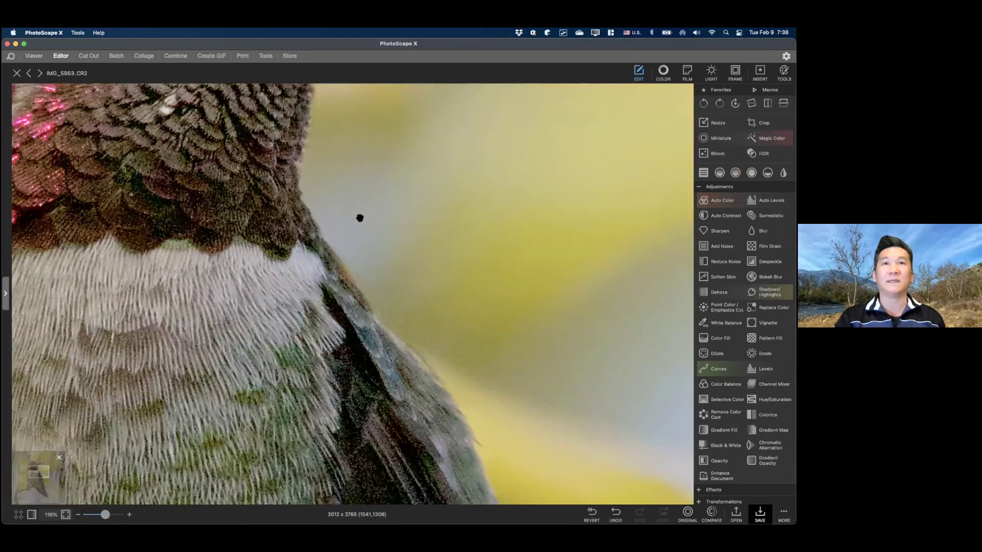
scroll(359, 218, "down", 4)
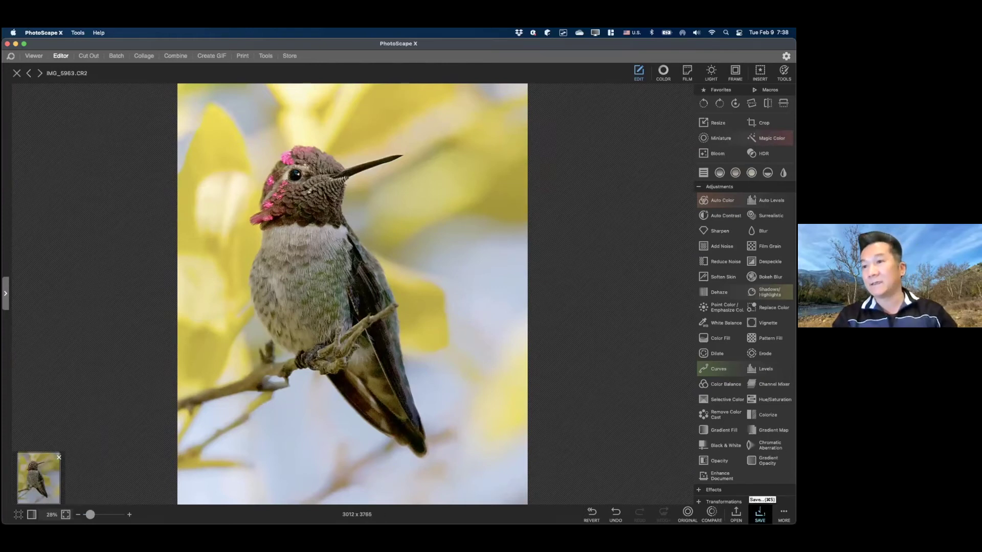
Save the edited photo as a new JPEG named IMG_5963-photoscape on the Desktop.
left_click(759, 513)
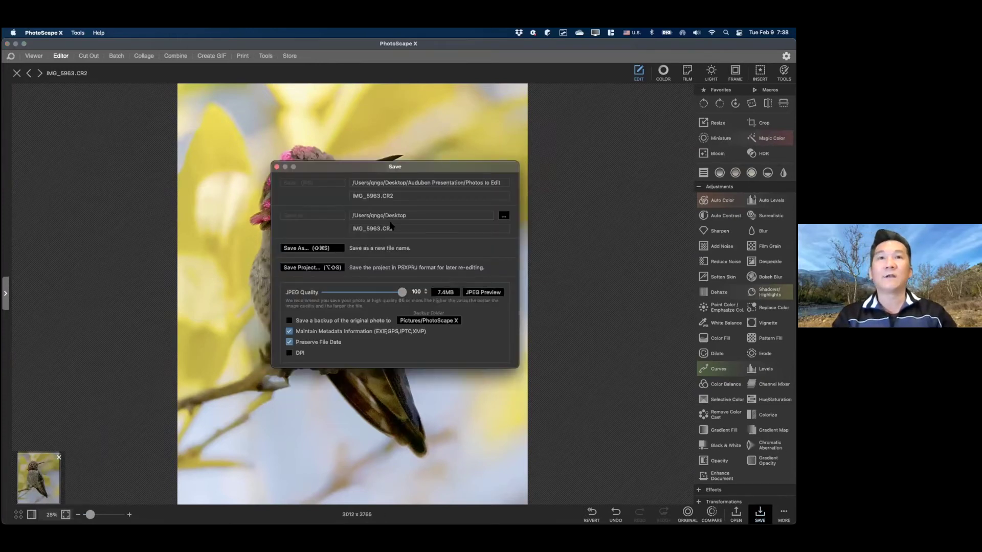
left_click(321, 249)
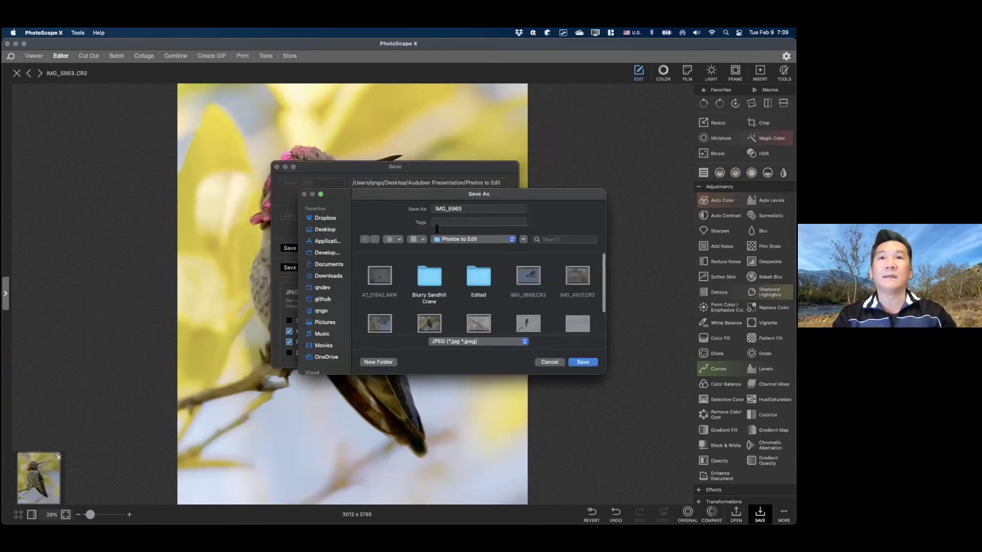
left_click(319, 230)
left_click(481, 208)
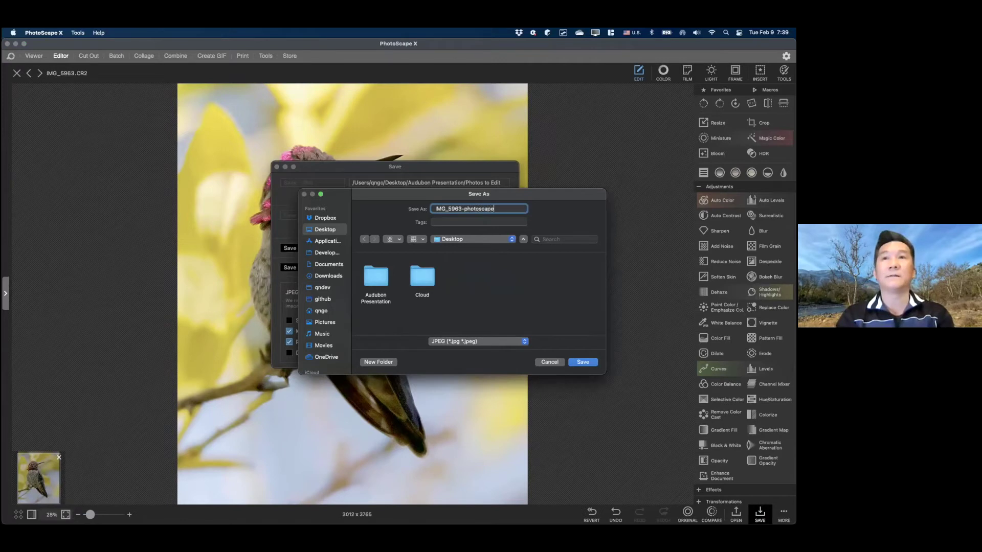
left_click(583, 362)
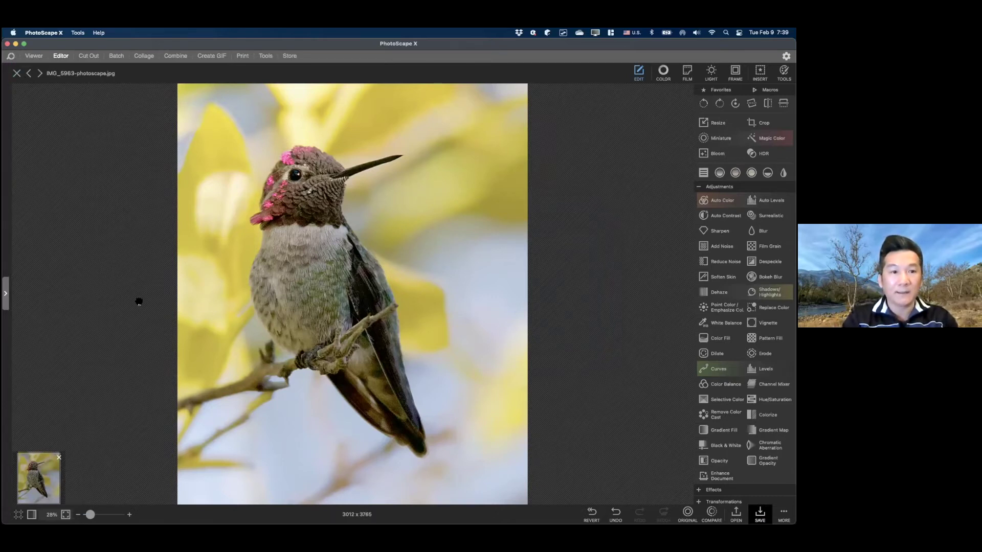
Switch to the slide presentation, advance to the Editing slide about NIK Collection noise removal, and return to PhotoScape X.
key("ctrl+Left")
key("ctrl+Left")
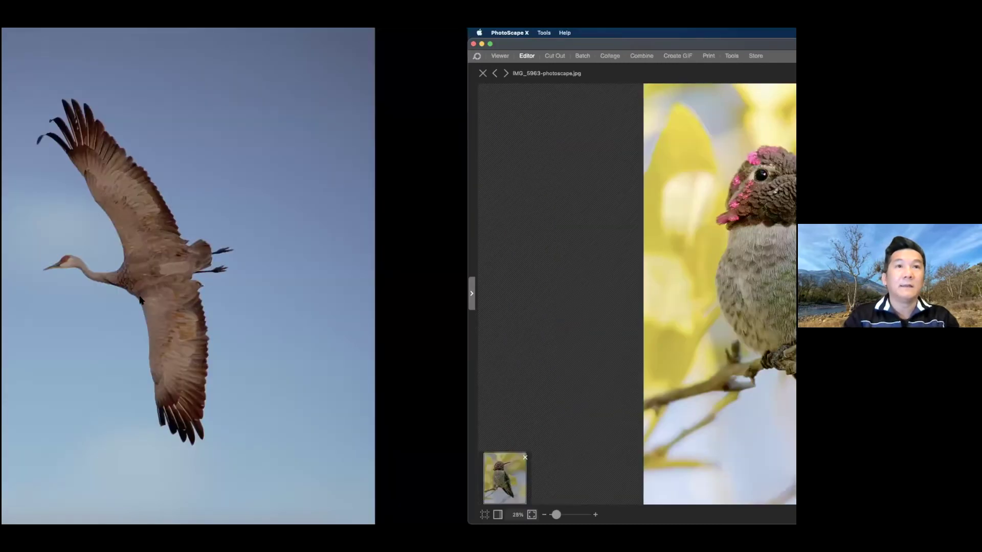
key("Right")
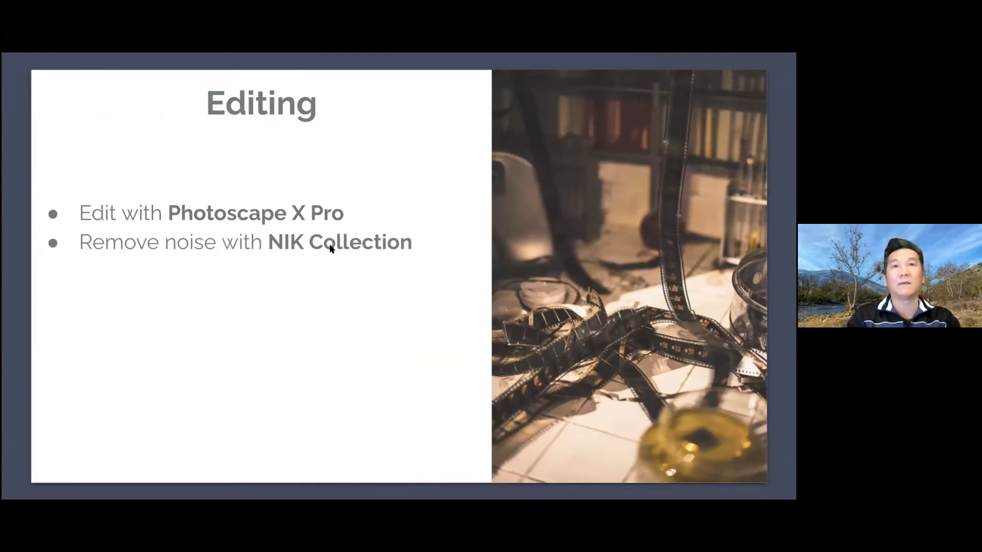
key("ctrl+Right")
key("ctrl+Right")
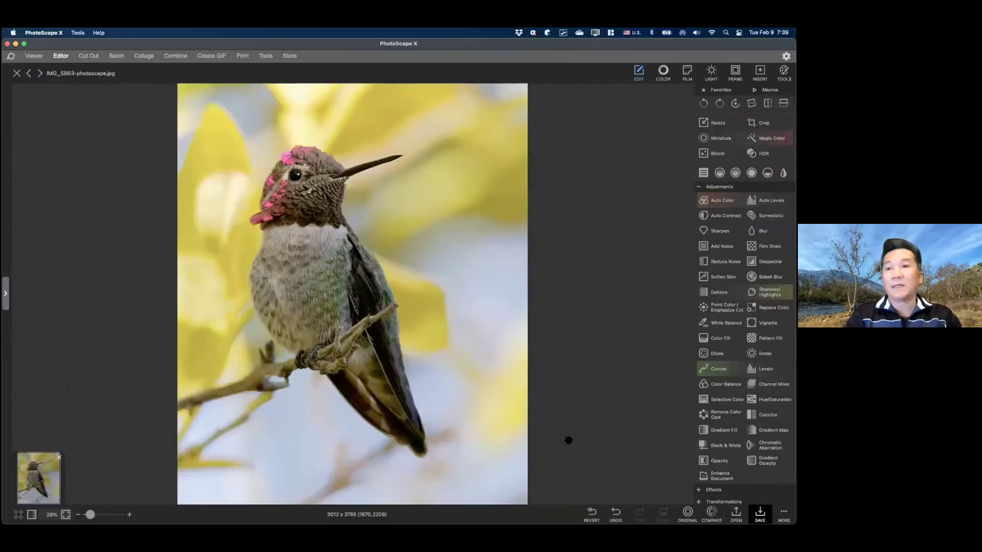
Revert all edits on the hummingbird photo and crop the original to 4 x 5 around the bird.
left_click(592, 514)
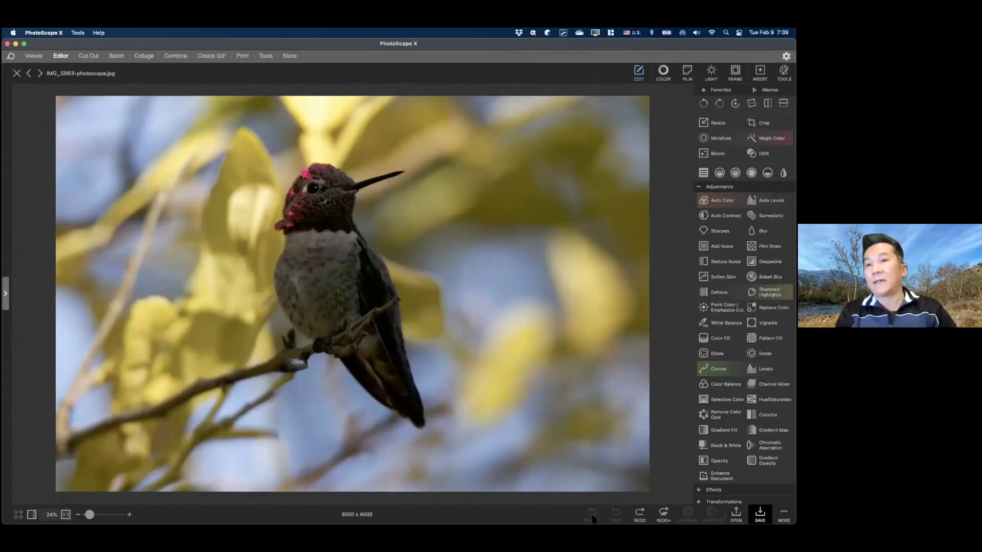
left_click(750, 123)
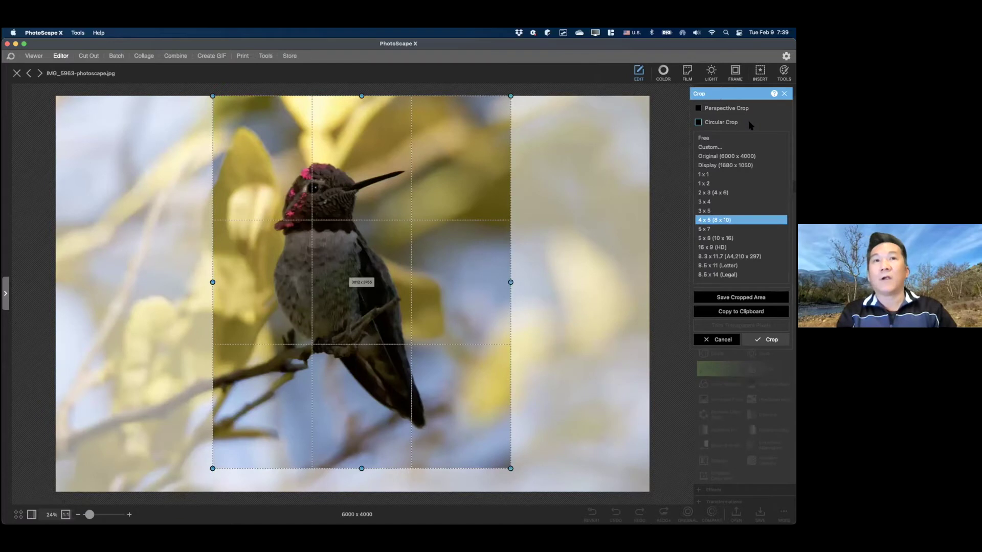
double_click(471, 232)
Brighten the cropped hummingbird by setting Lighten Shadows to 51 and Exposure to 62, and apply the color adjustments.
left_click(663, 72)
left_click(733, 214)
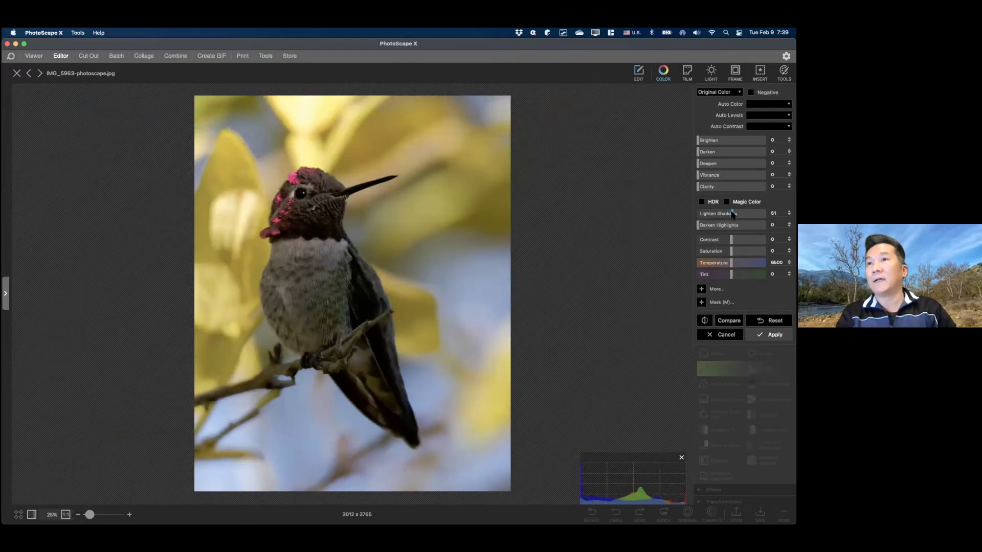
left_click(701, 289)
left_click(748, 301)
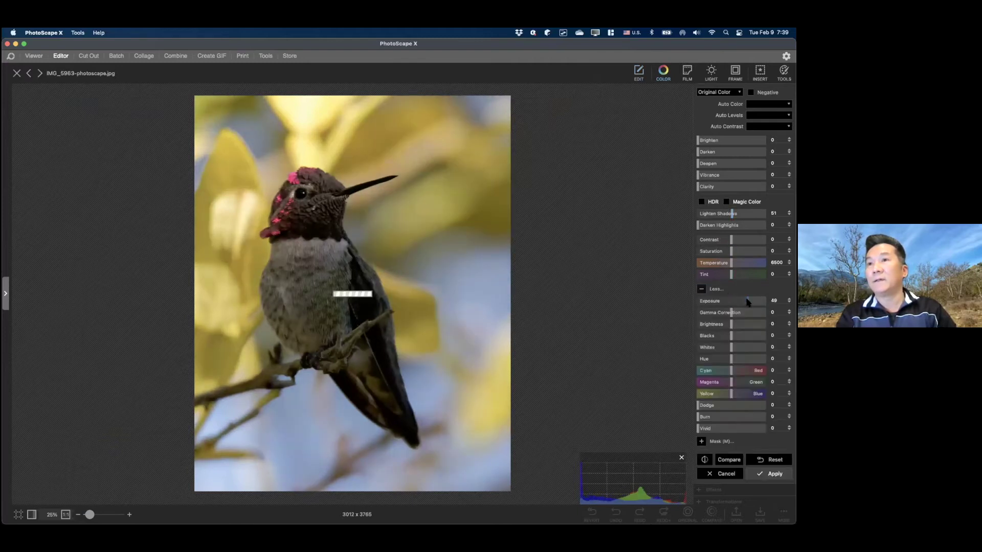
left_click_drag(749, 302, 753, 301)
left_click(770, 473)
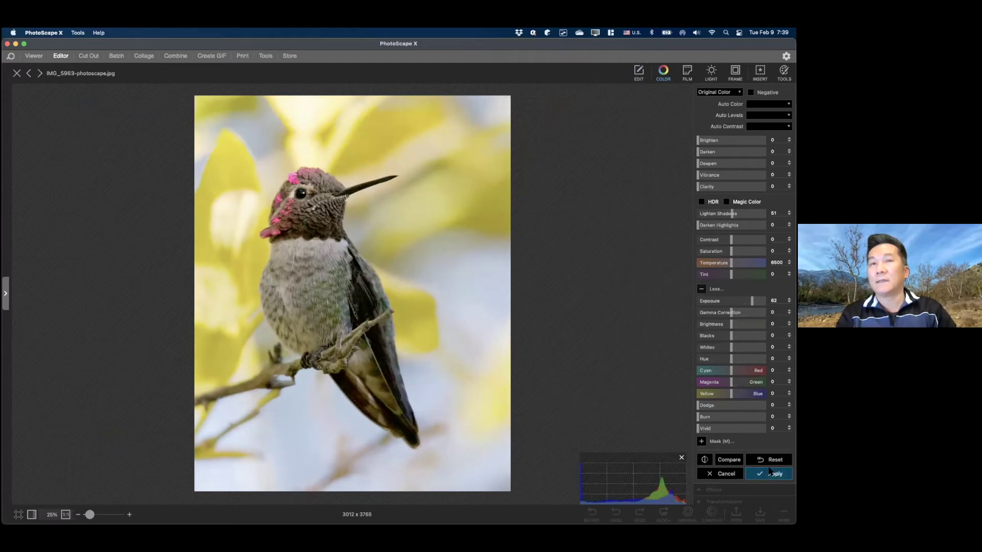
Save the brightened photo as a separate JPEG named IMG_5963-nik on the Desktop.
key("super+s")
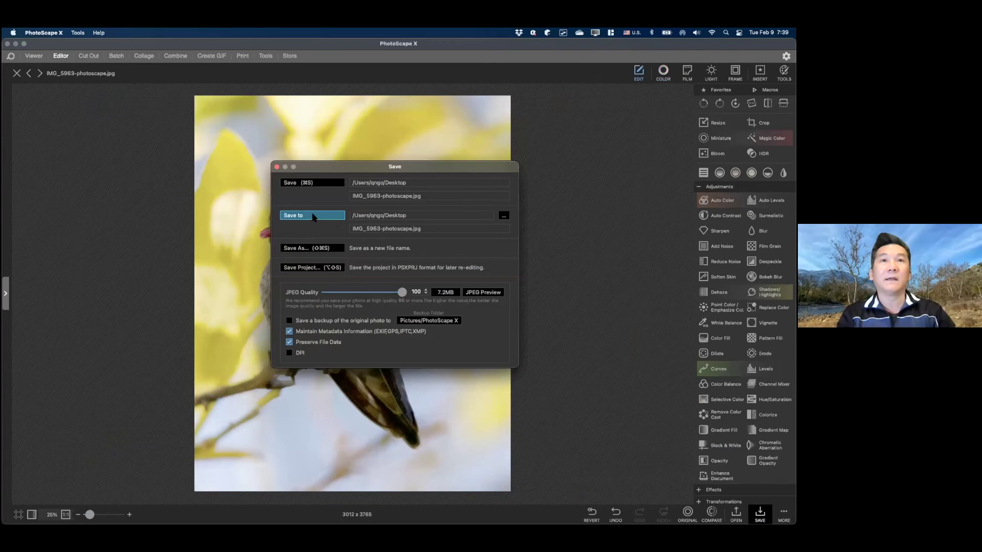
left_click(310, 248)
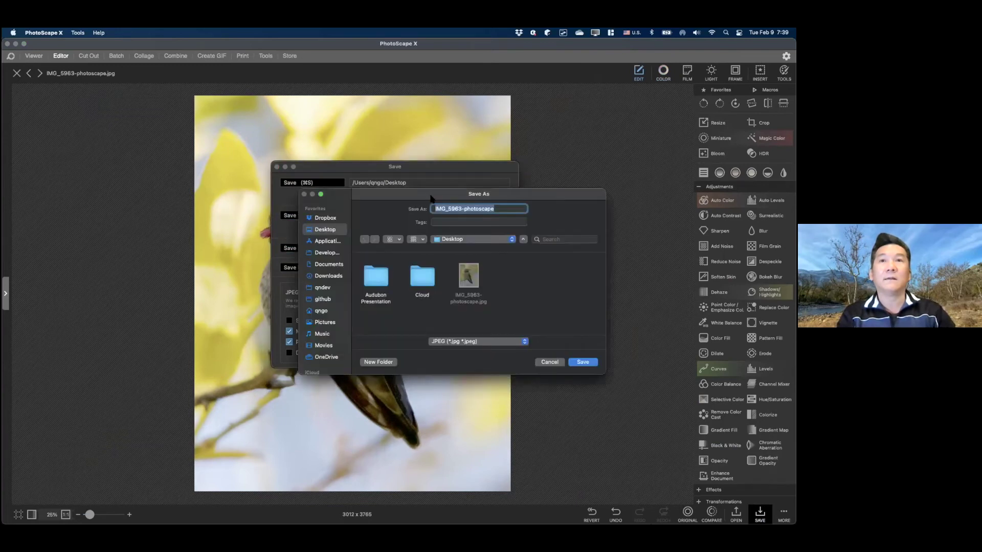
double_click(489, 208)
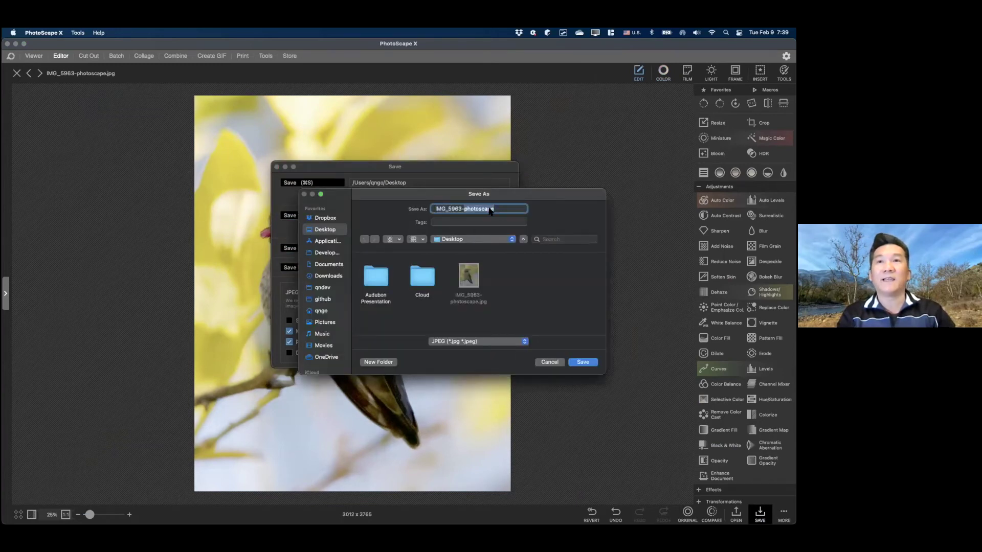
type("n")
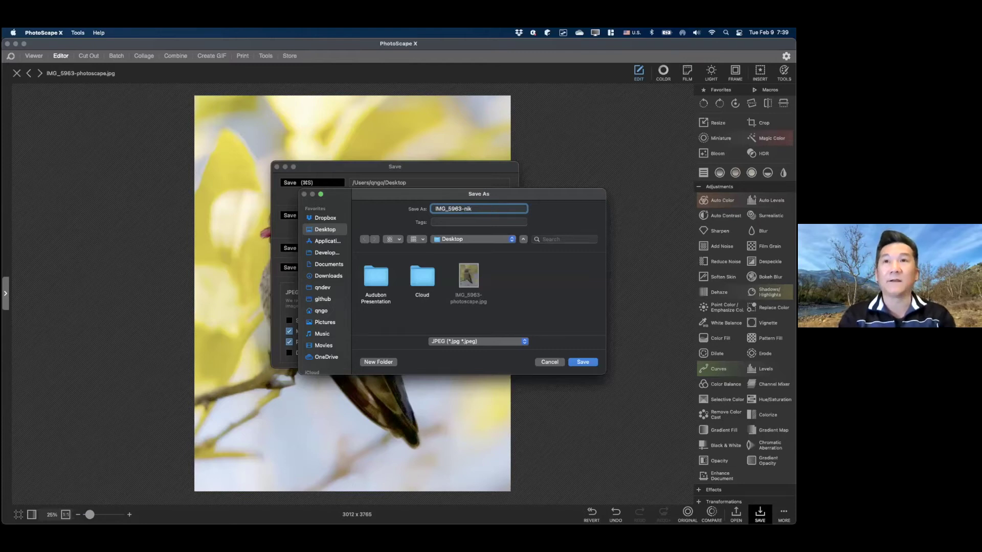
type("ik")
left_click(583, 362)
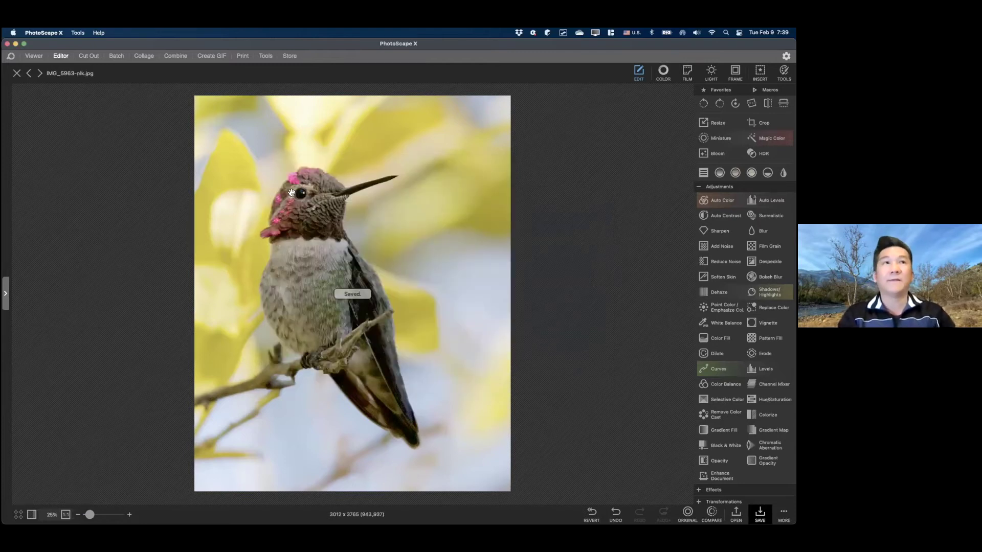
Browse to the Desktop folder in the viewer and open IMG_5963-nik.jpg with Dfine 2.
left_click(34, 56)
left_click(11, 70)
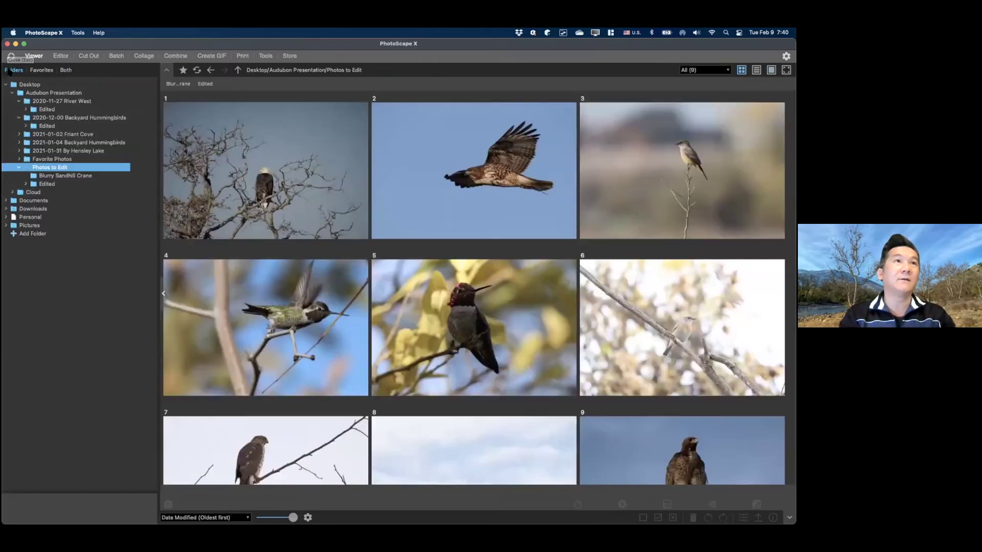
left_click(27, 84)
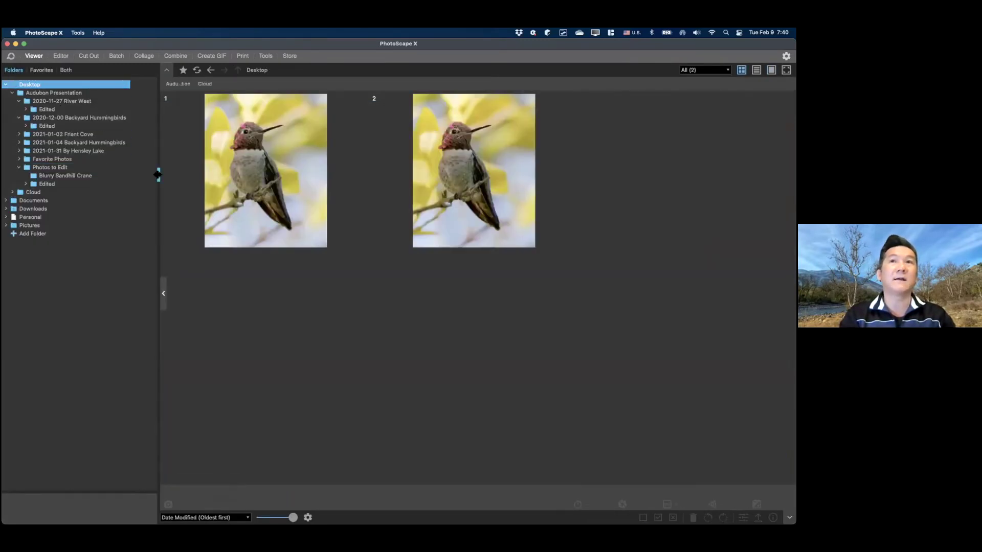
right_click(270, 215)
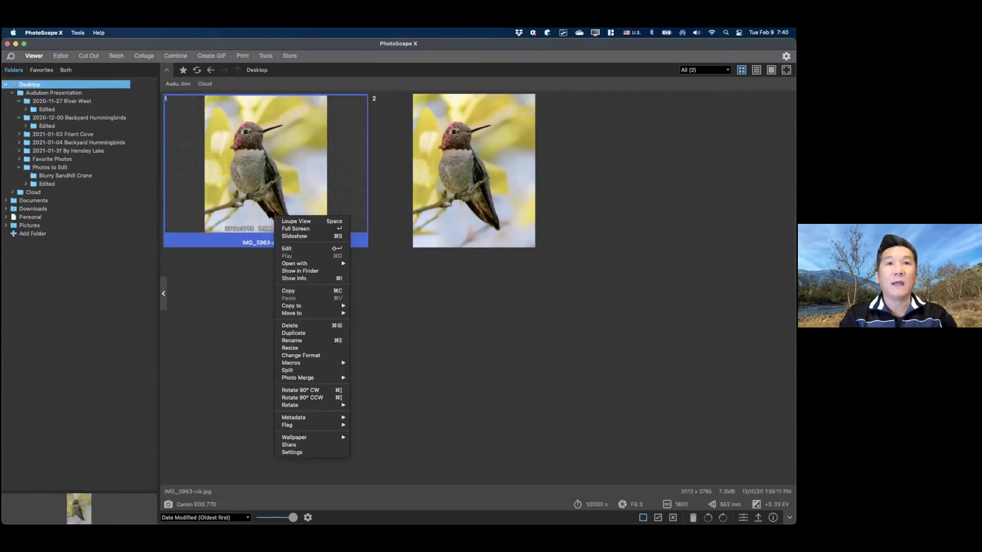
mouse_move(321, 264)
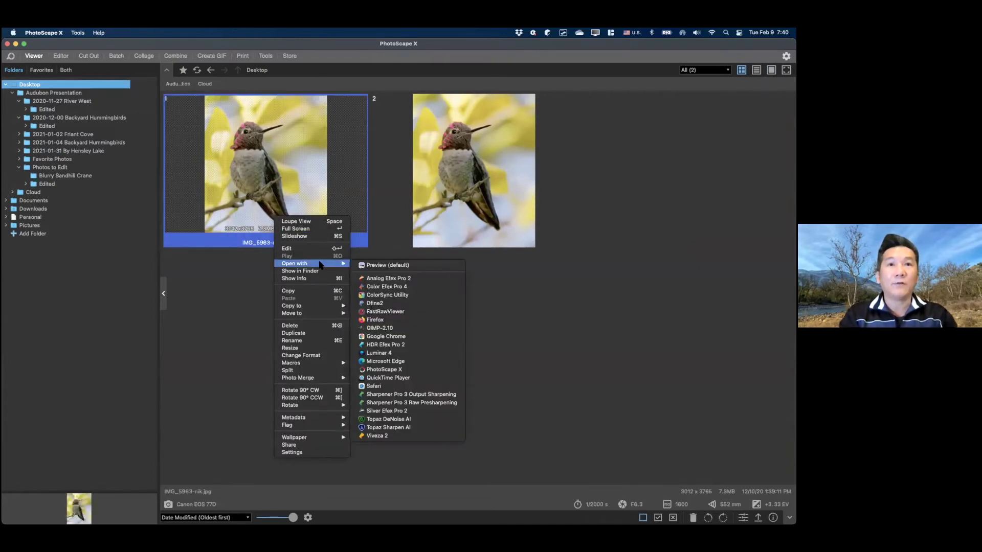
left_click(374, 304)
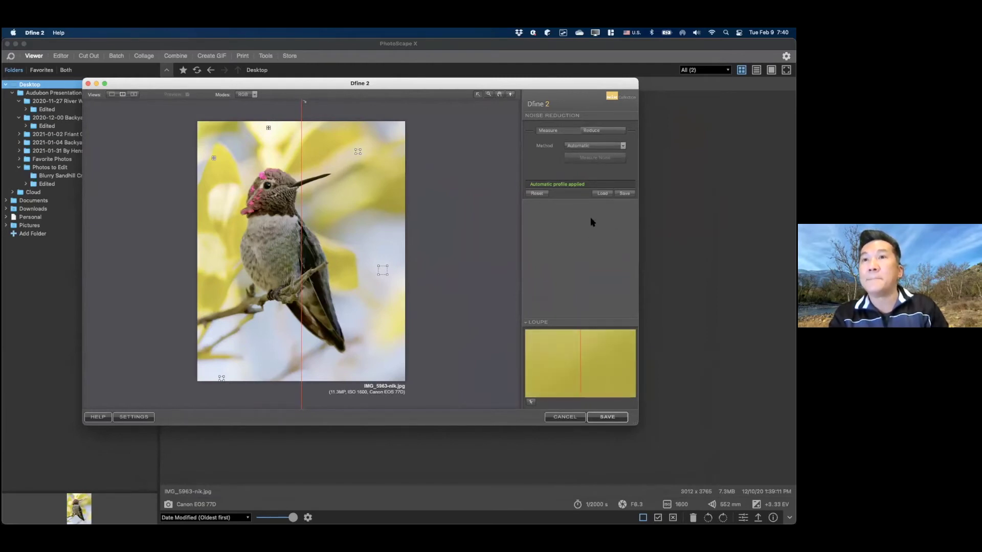
Reduce noise in Dfine 2 using Control Points with Contrast Noise and Color Noise at about 120%, and save the photo.
left_click(586, 131)
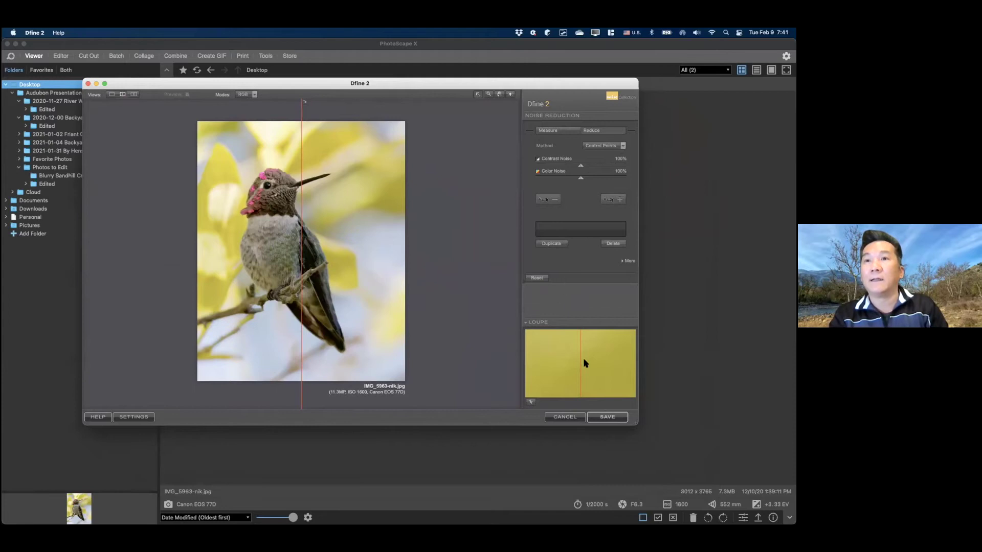
left_click_drag(579, 357, 556, 357)
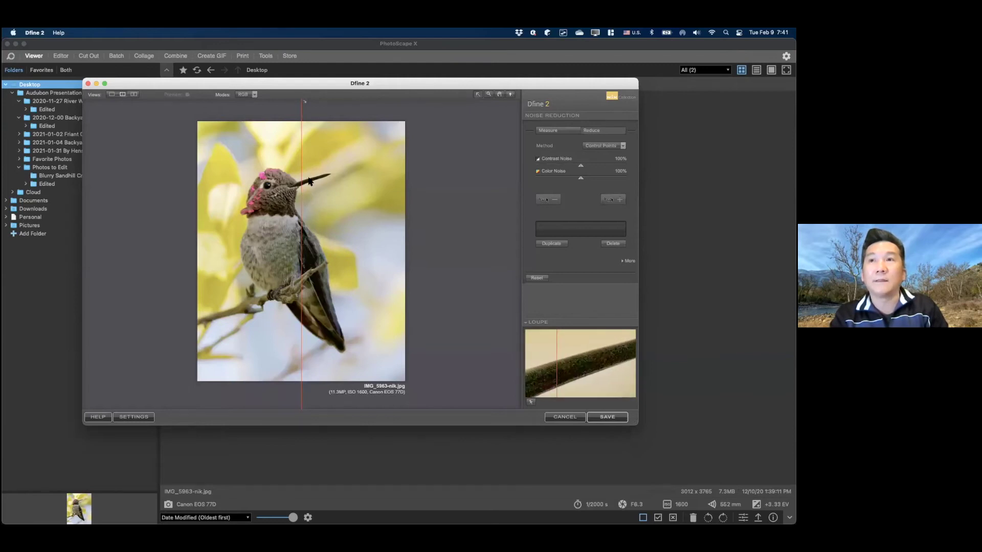
left_click_drag(581, 166, 589, 179)
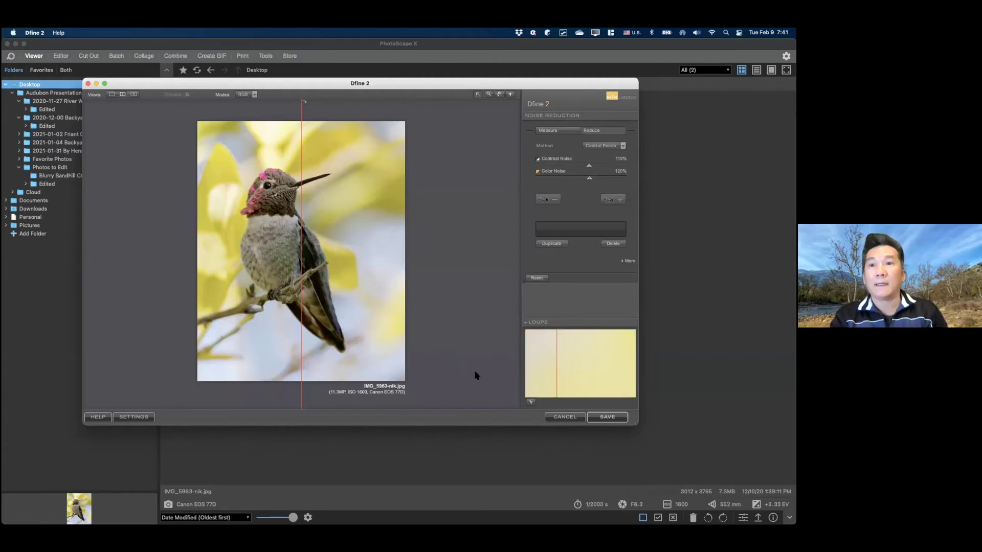
left_click(606, 417)
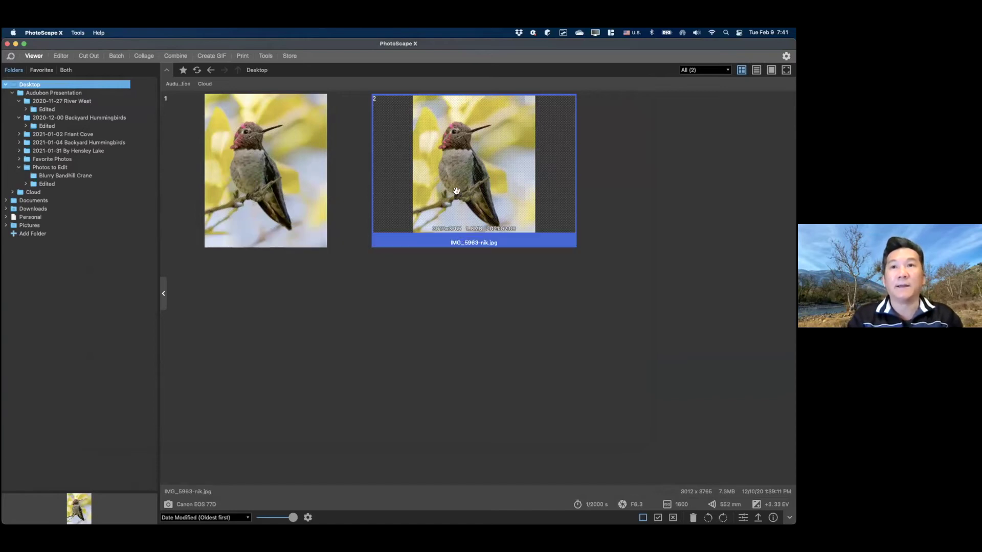
Examine IMG_5963-nik.jpg up close in the PhotoScape X viewer and compare it with IMG_5963-photoscape.jpg.
double_click(460, 167)
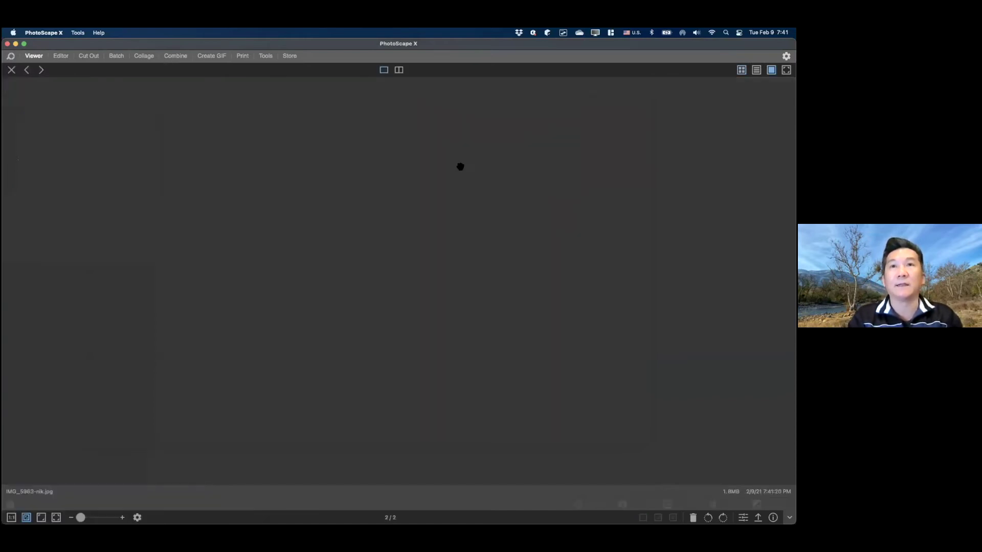
scroll(424, 217, "up", 5)
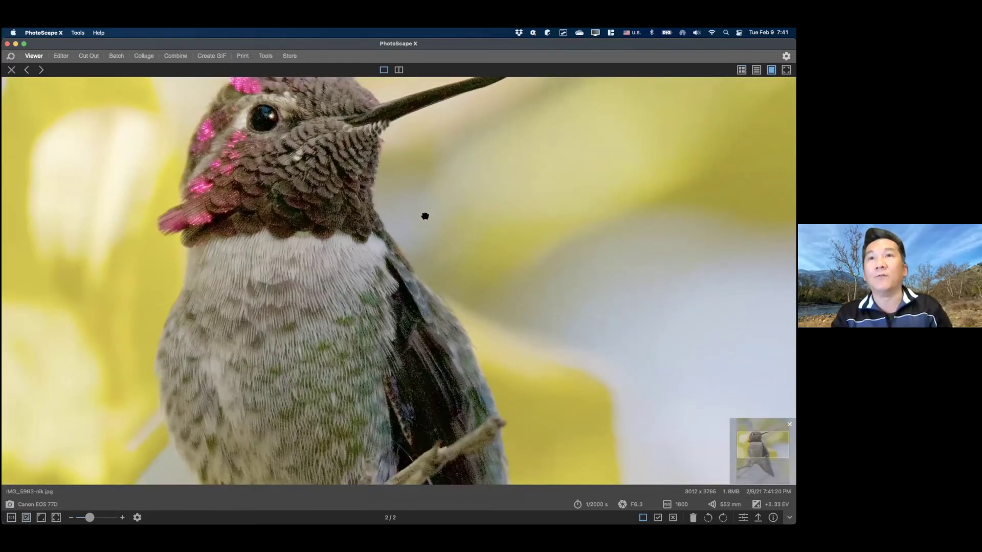
scroll(425, 217, "down", 5)
scroll(425, 216, "up", 2)
scroll(425, 217, "down", 5)
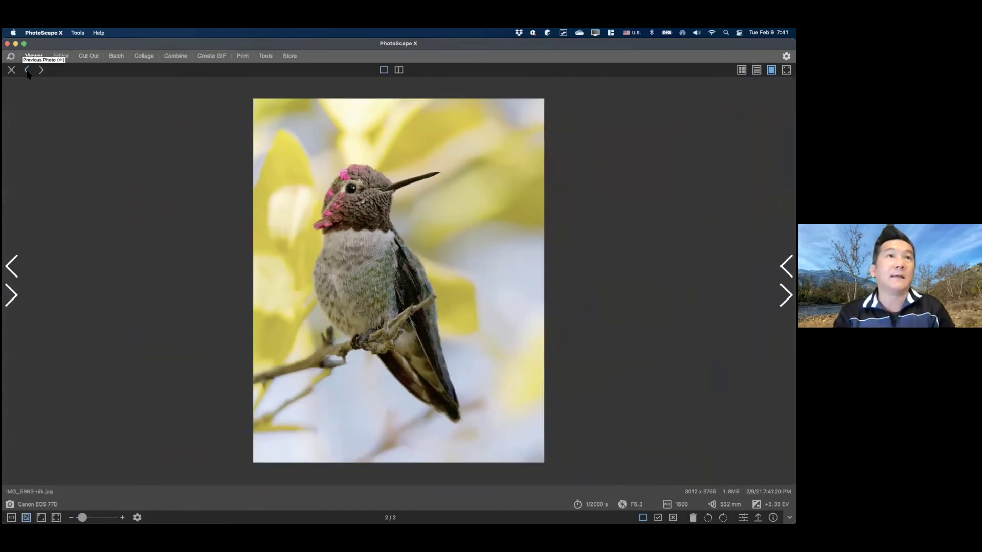
left_click(27, 71)
left_click(27, 72)
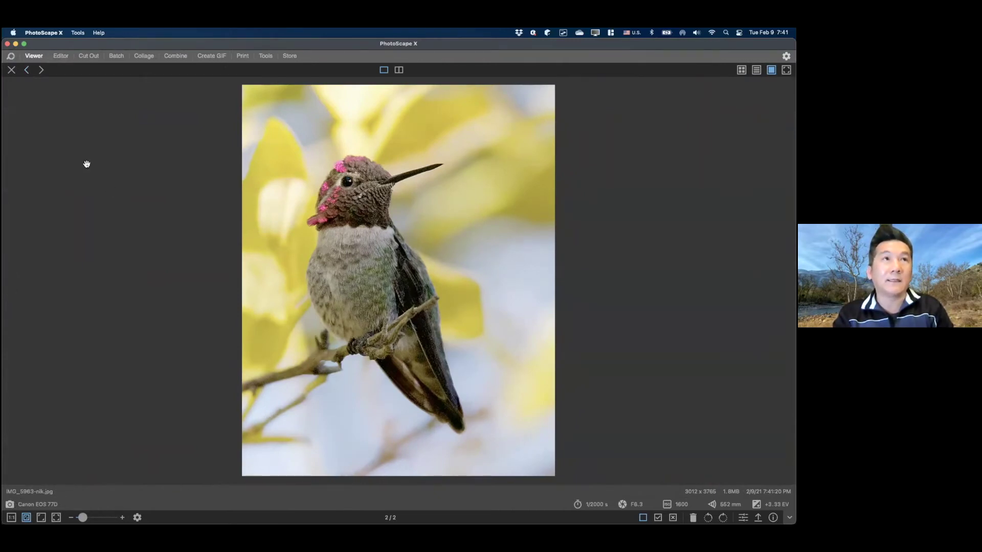
left_click(41, 70)
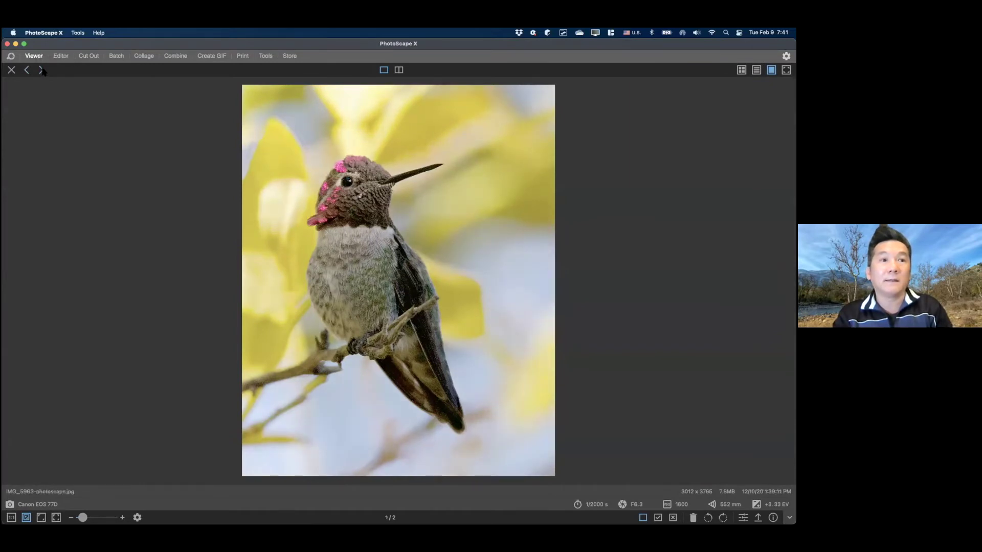
left_click(27, 70)
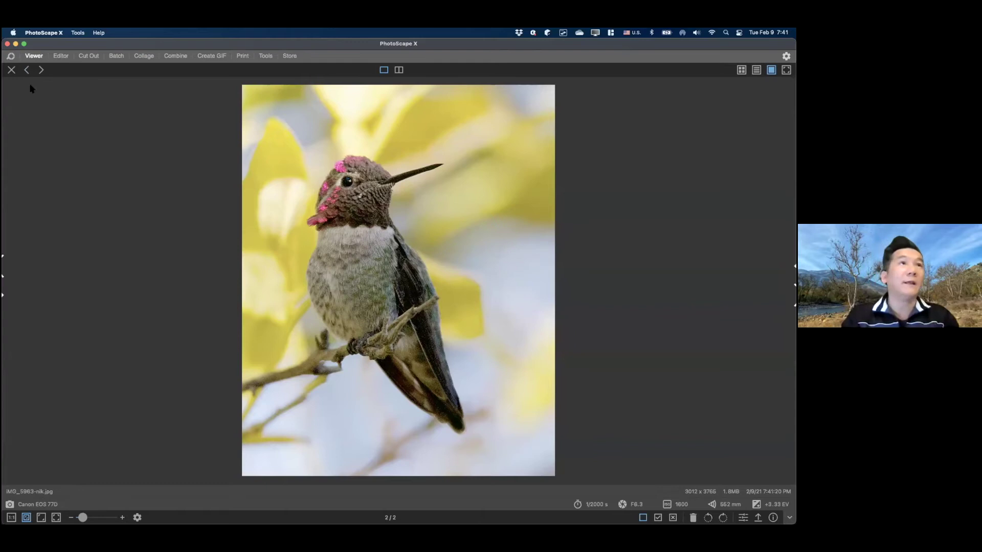
left_click(12, 69)
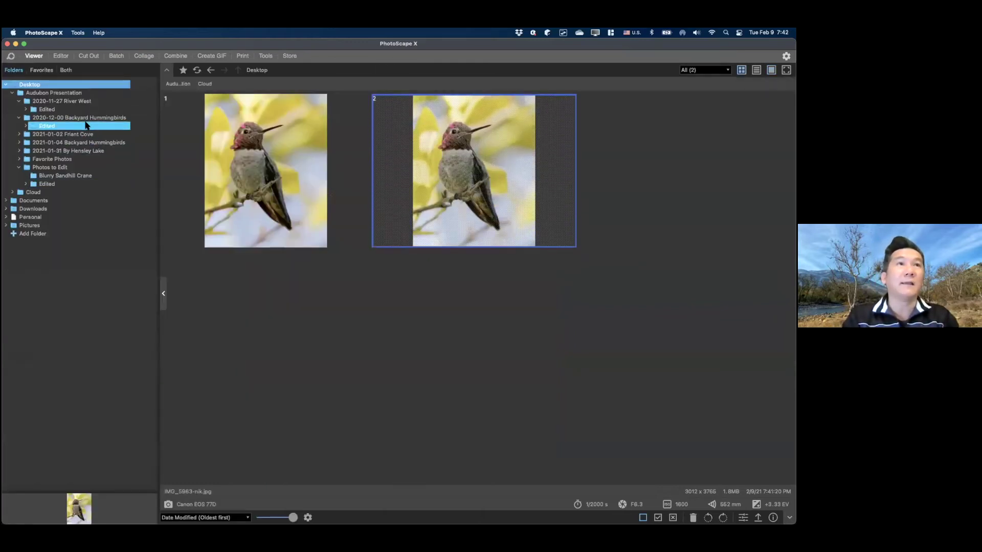
Browse to the Photos to Edit folder and open the hummingbird photo IMG_5963.CR2 in the editor.
left_click(53, 168)
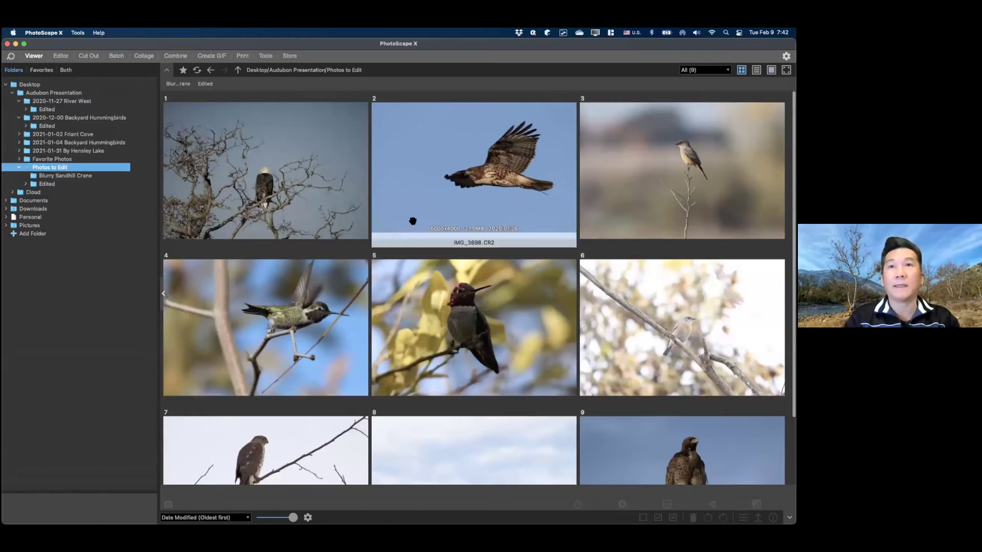
scroll(454, 232, "down", 5)
scroll(455, 232, "up", 5)
scroll(455, 232, "down", 1)
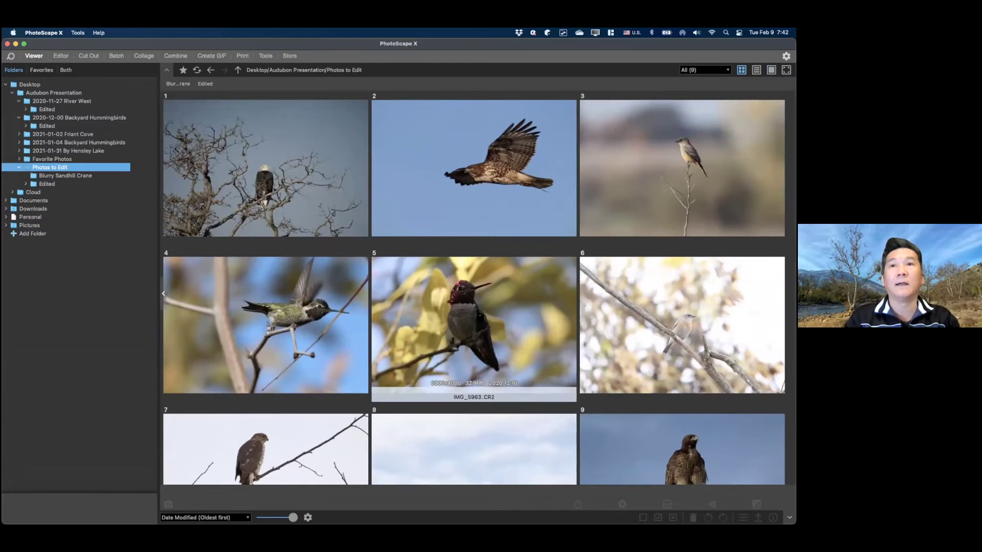
double_click(481, 317)
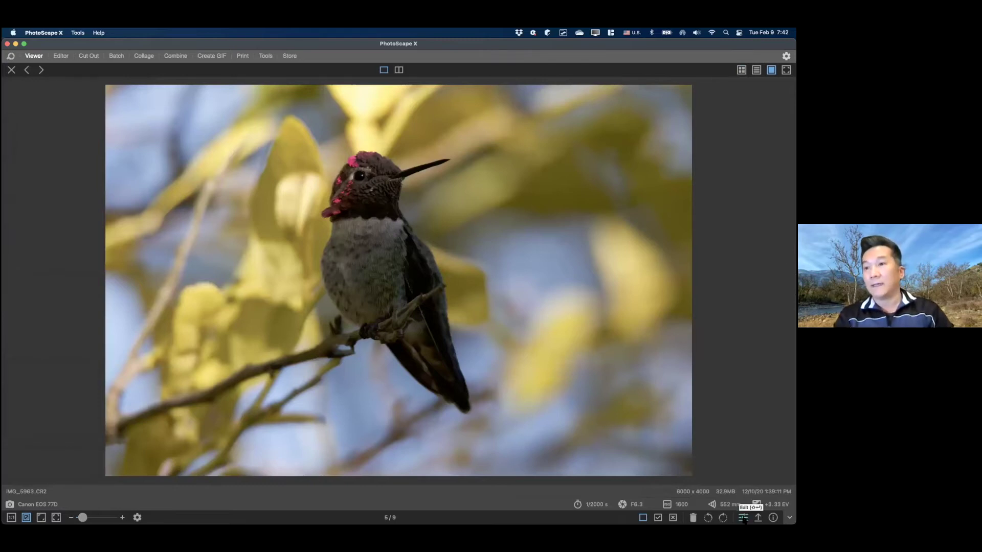
double_click(490, 111)
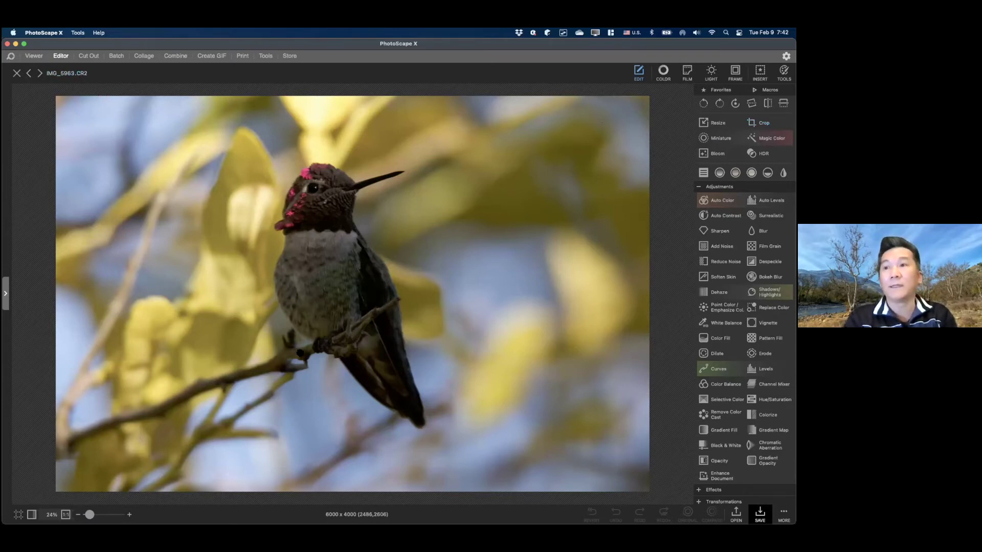
Check the photo's file information and crop it to 4 x 5 around the hummingbird.
key("super+i")
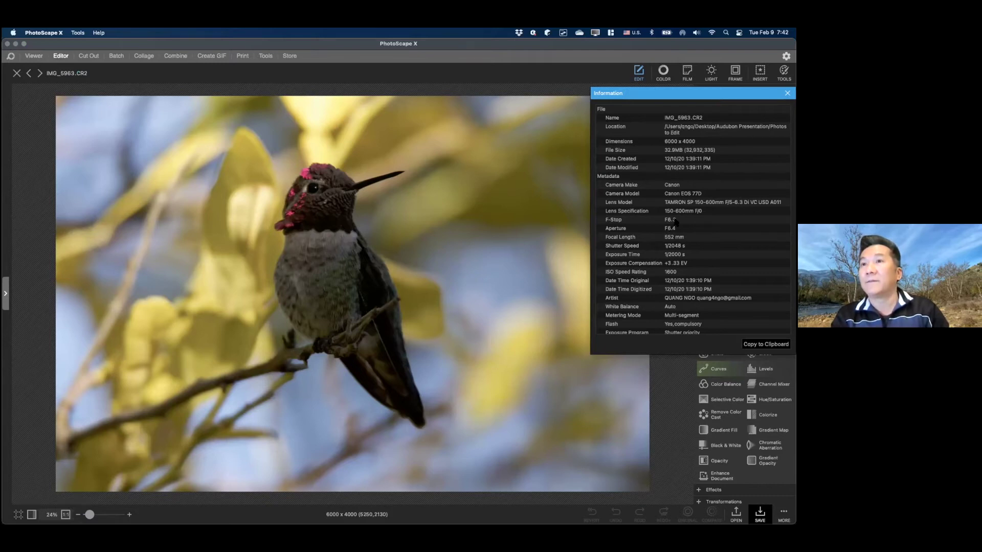
left_click(788, 94)
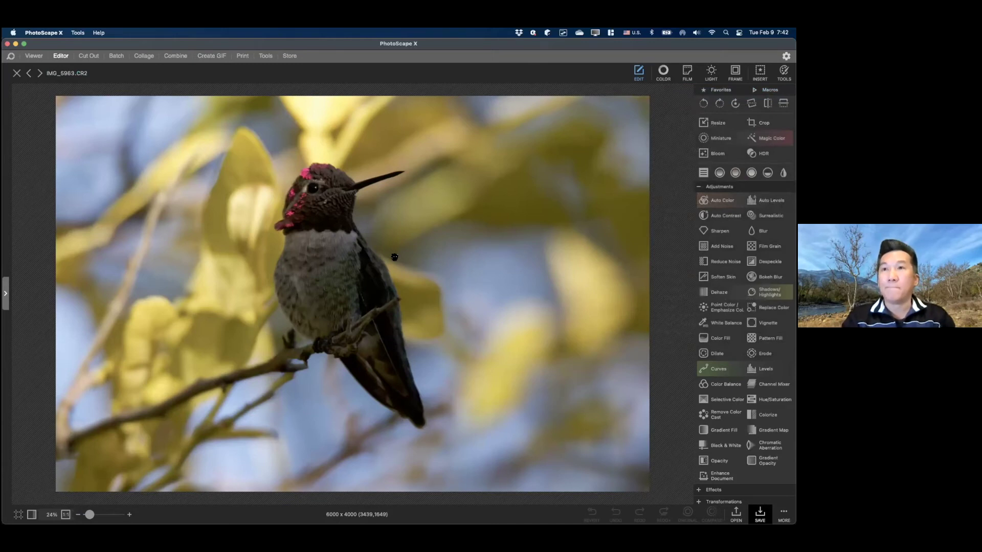
left_click(750, 123)
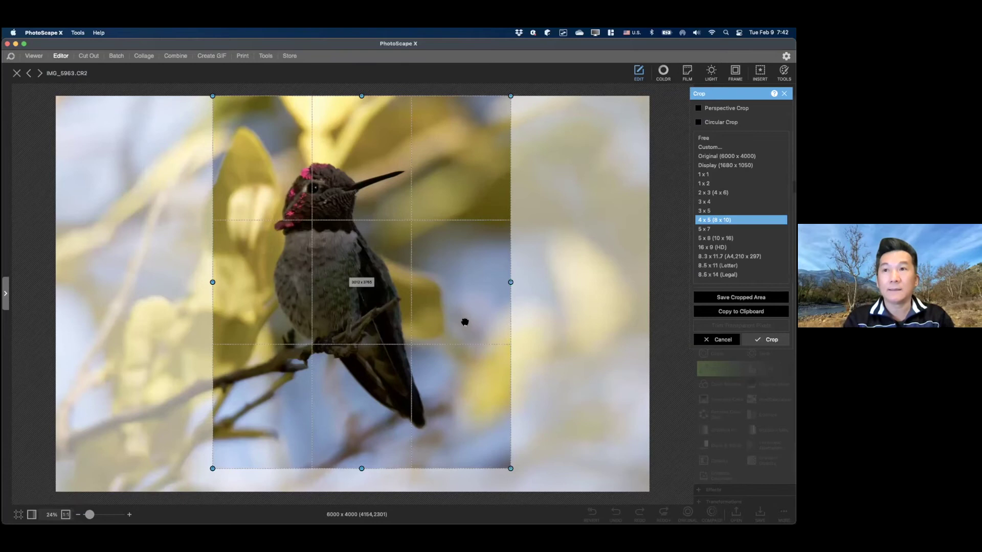
left_click(767, 339)
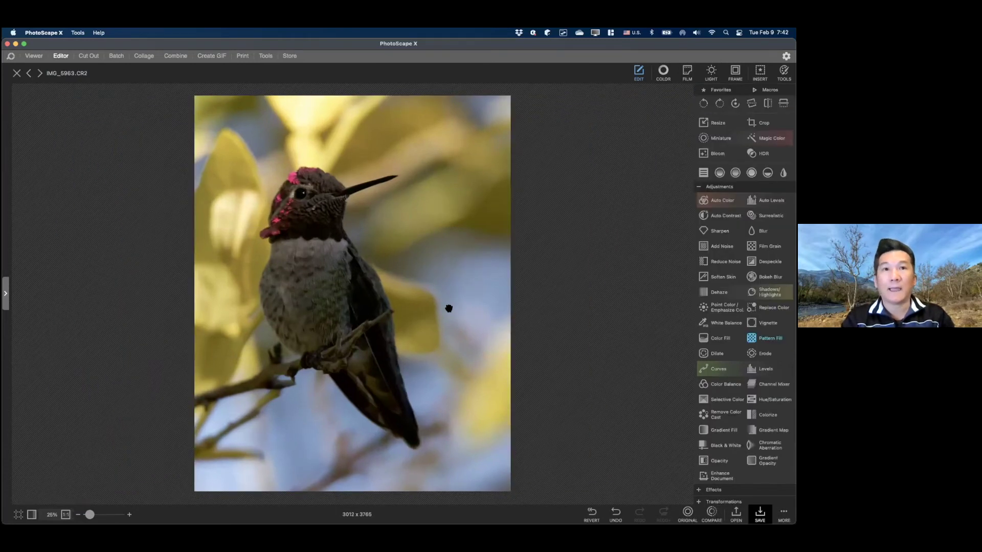
Save the cropped photo as a new JPEG named IMG_5963-topaz in the Photos to Edit folder.
key("super+s")
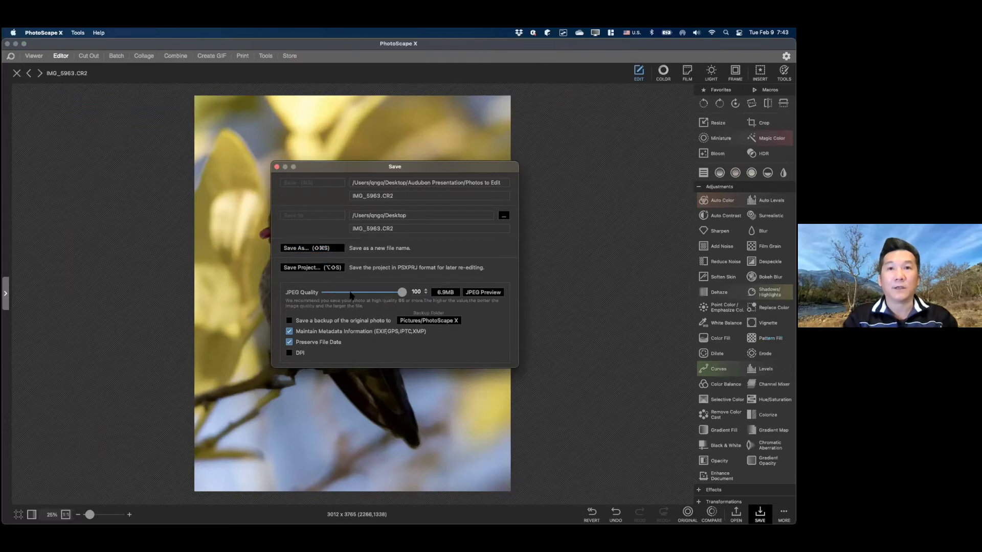
left_click(333, 248)
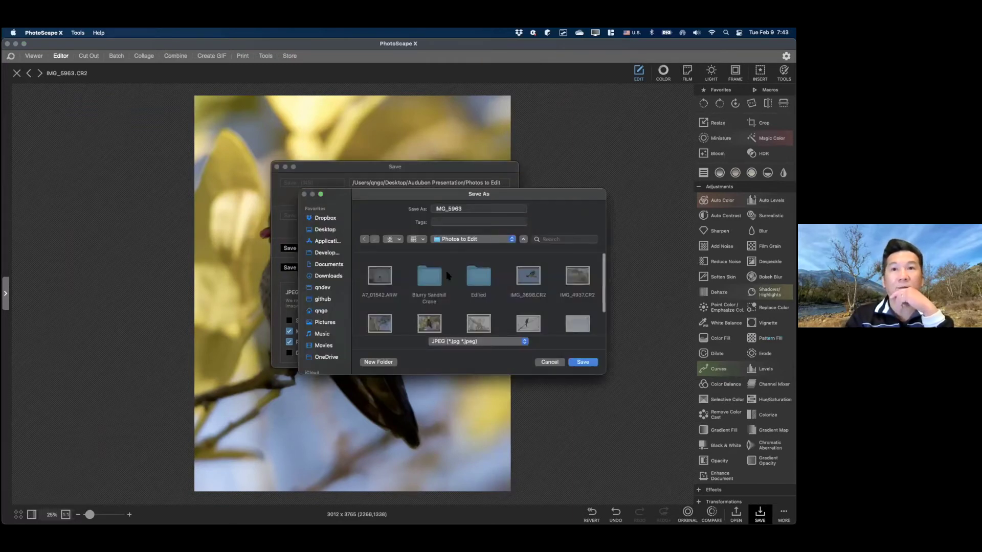
left_click(524, 341)
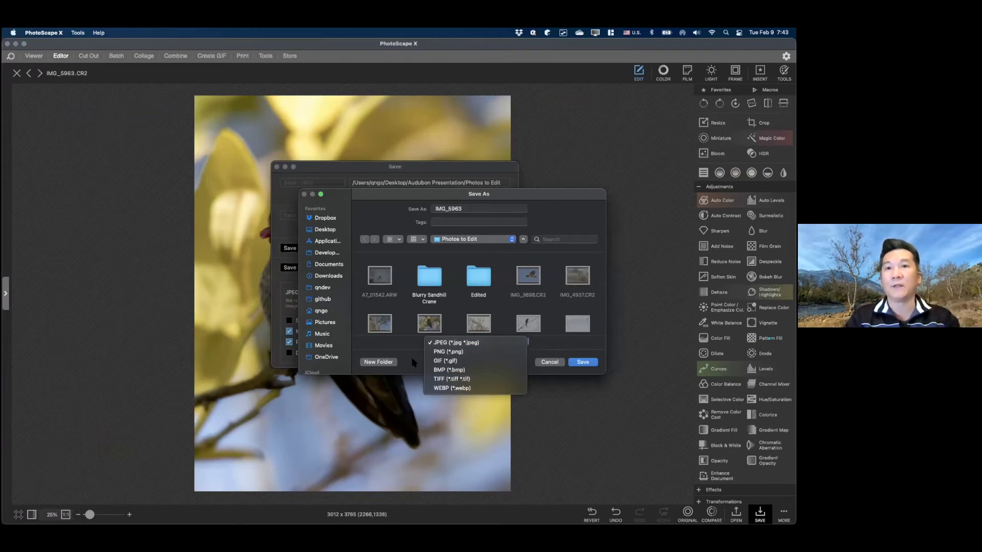
left_click(450, 342)
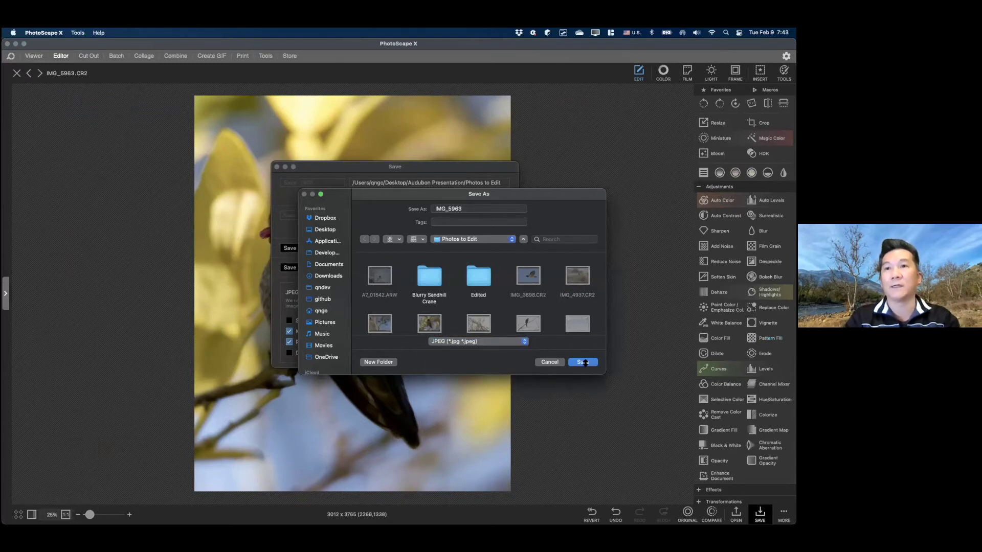
left_click(491, 208)
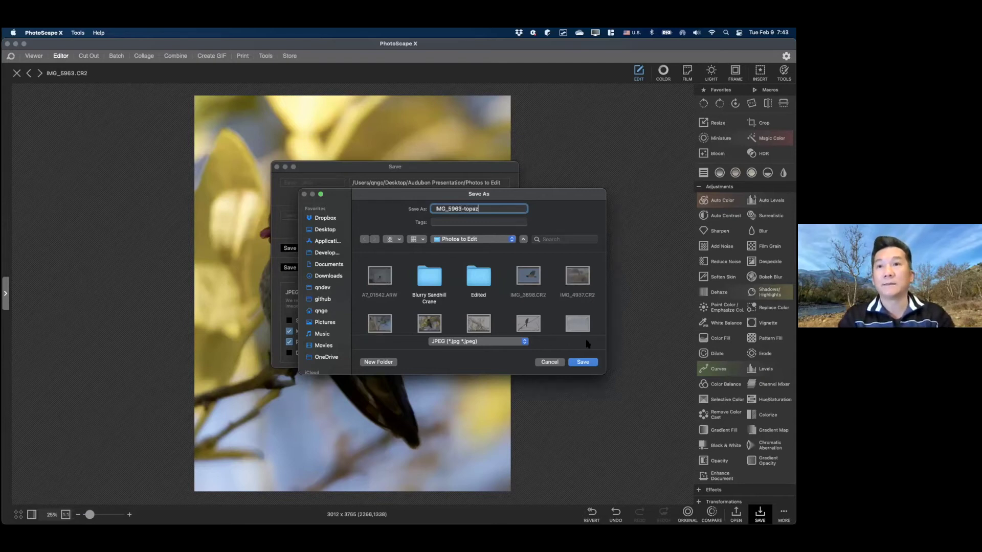
left_click(583, 362)
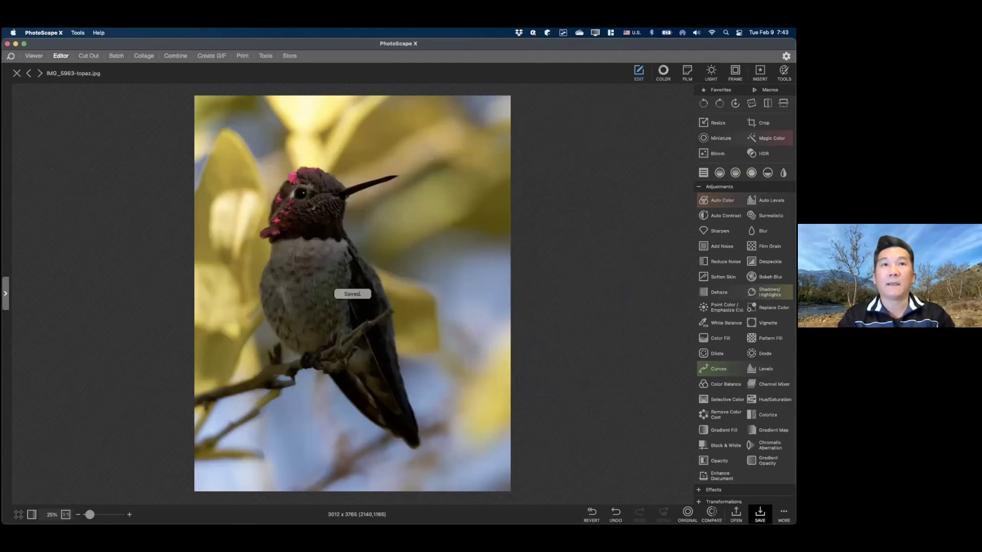
Save another copy of the cropped photo as IMG_5963-topaz in JPEG format on the Desktop.
key("super+s")
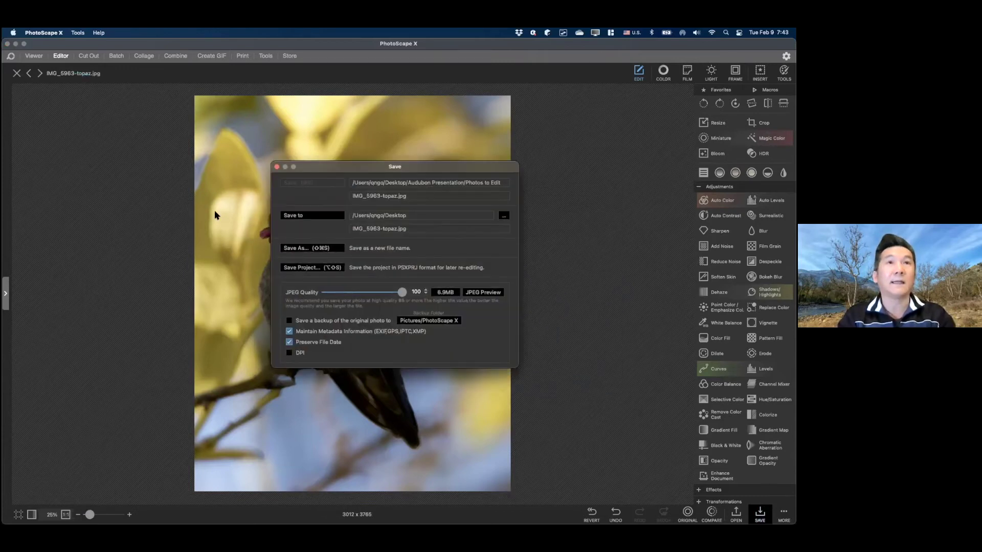
left_click(318, 248)
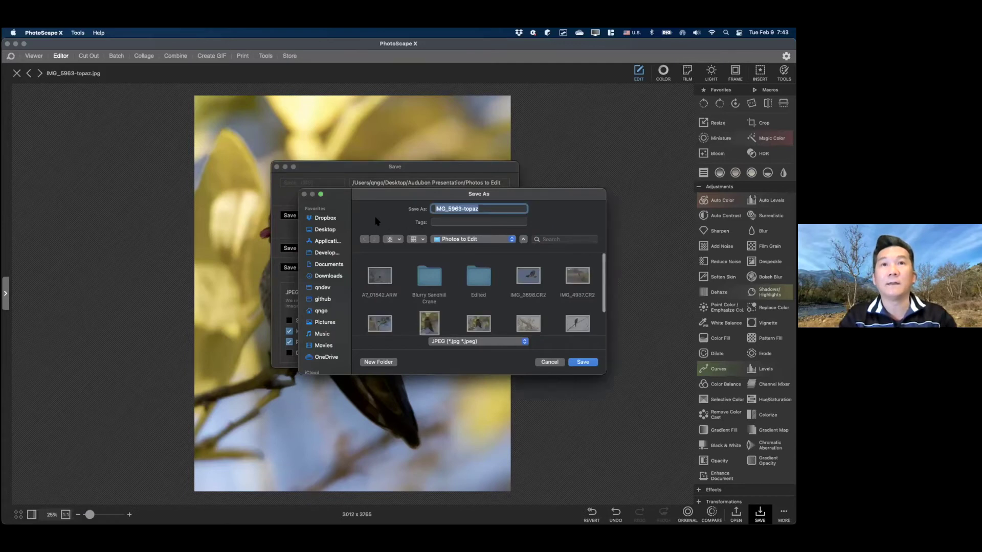
left_click(325, 231)
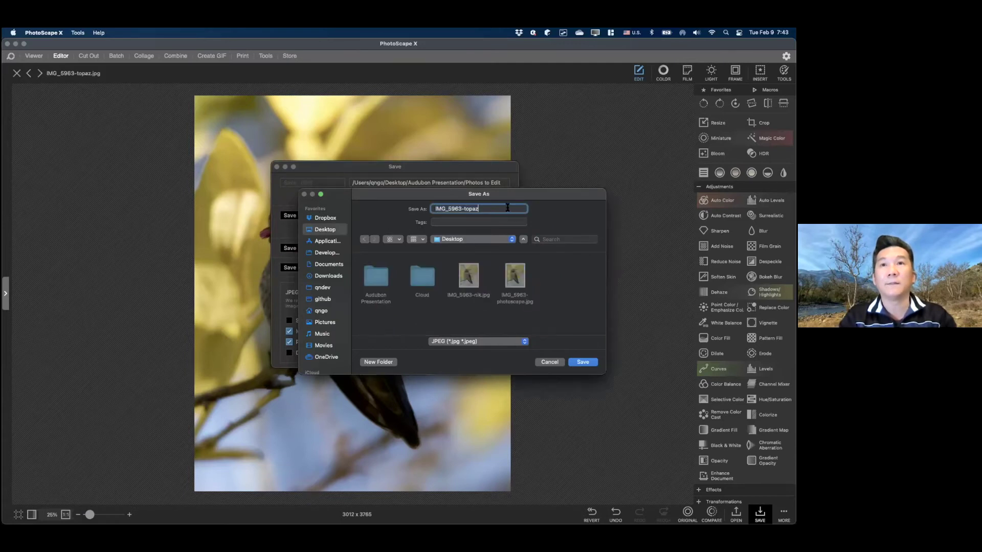
left_click(595, 365)
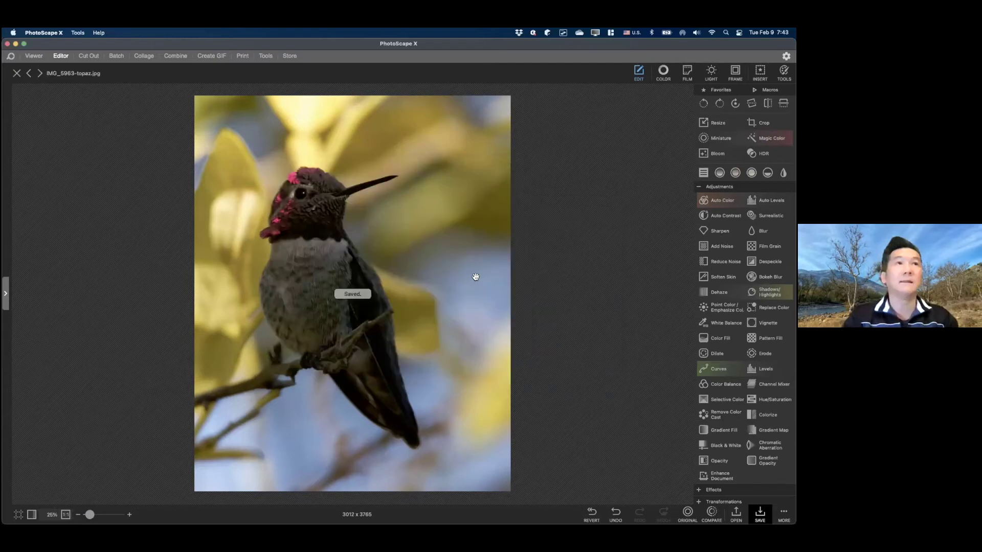
Browse to the Desktop folder in the viewer, open IMG_5963-topaz.jpg with Topaz DeNoise AI, and frame the bird's head in the preview.
left_click(34, 56)
left_click(11, 71)
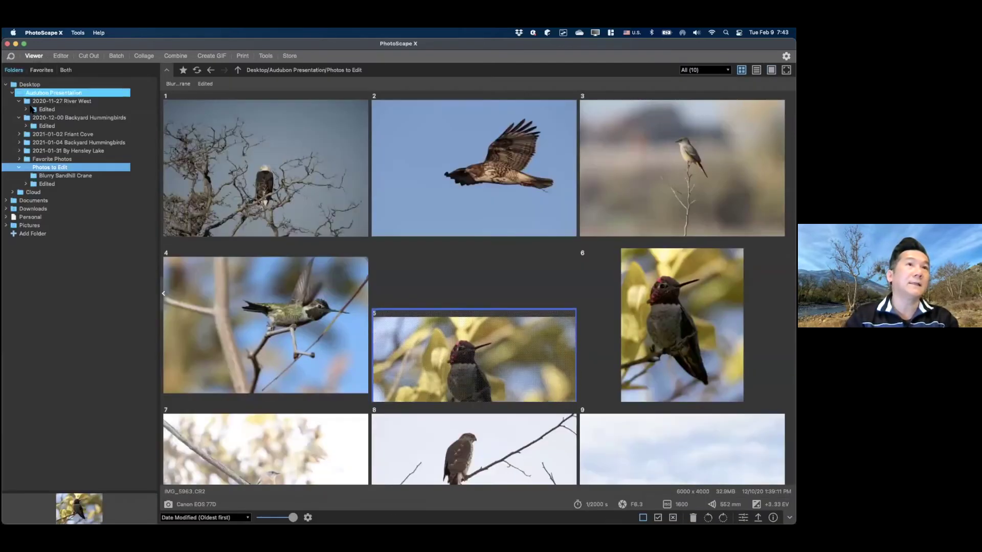
left_click(31, 85)
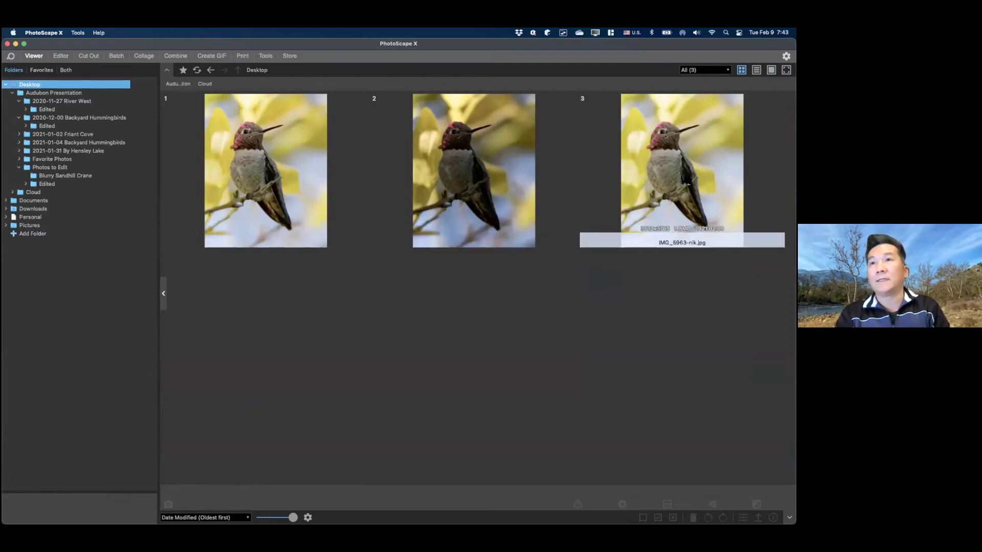
left_click(454, 177)
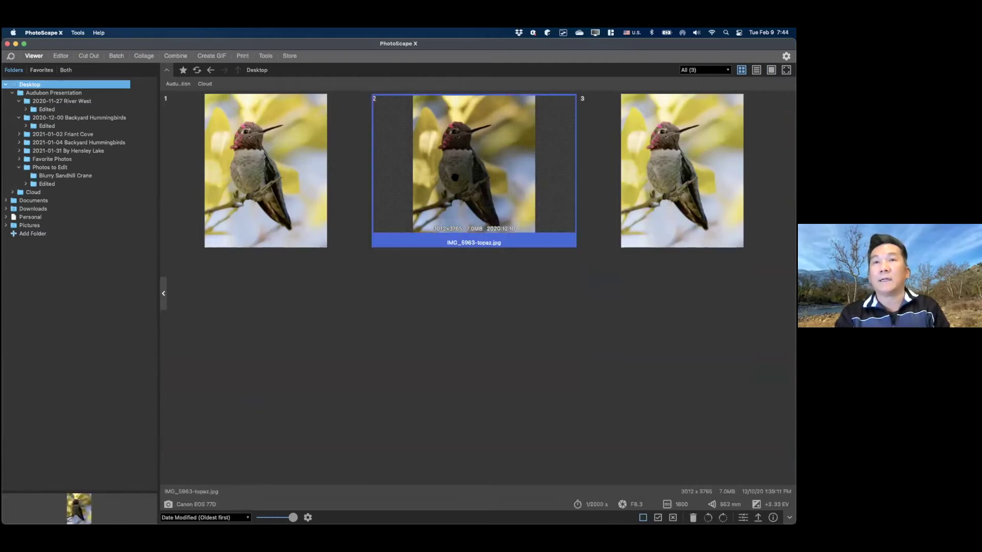
right_click(454, 177)
mouse_move(498, 226)
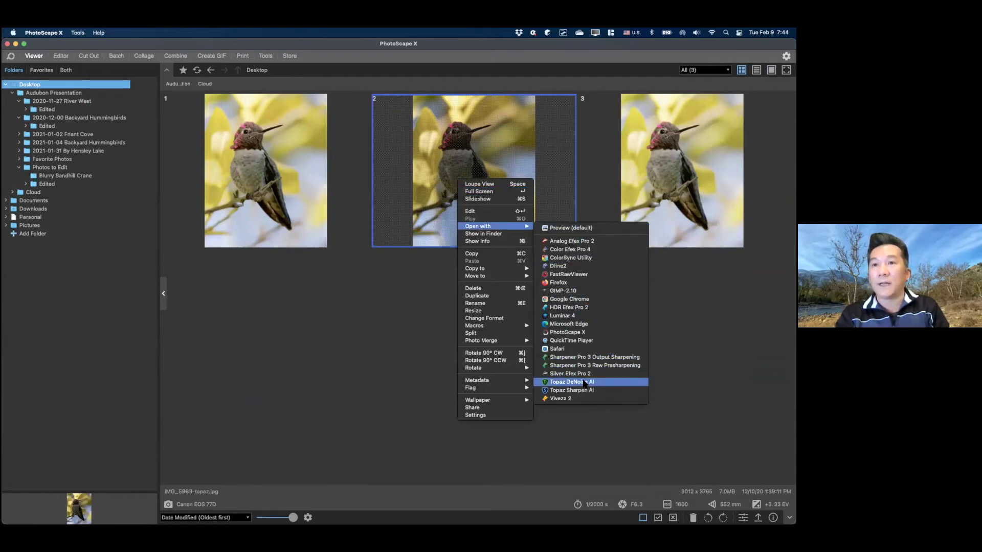
left_click(584, 382)
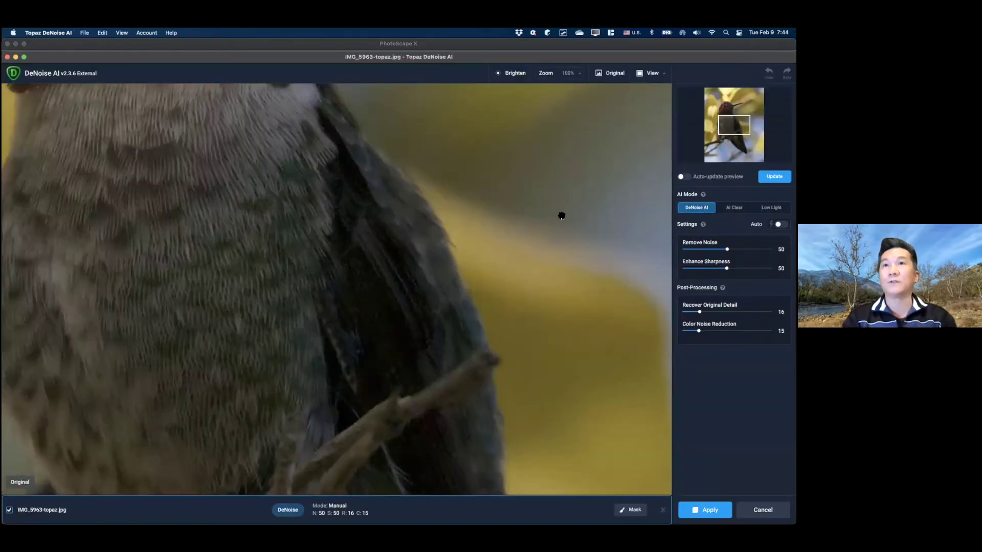
left_click(732, 120)
left_click_drag(733, 118, 732, 106)
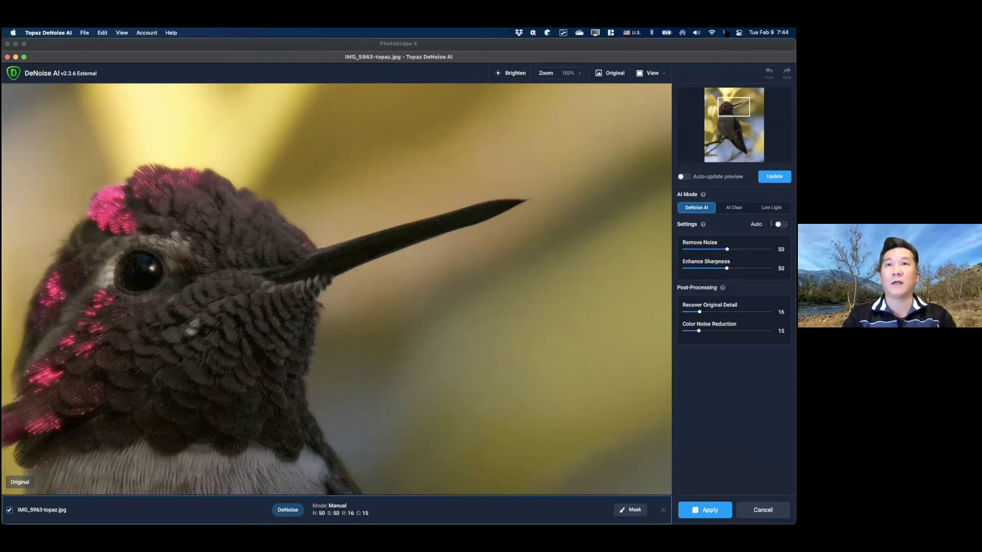
Try the AI Clear and Low Light modes, return to DeNoise AI, and switch the automatic settings on and off again.
left_click(729, 112)
left_click_drag(726, 115, 733, 109)
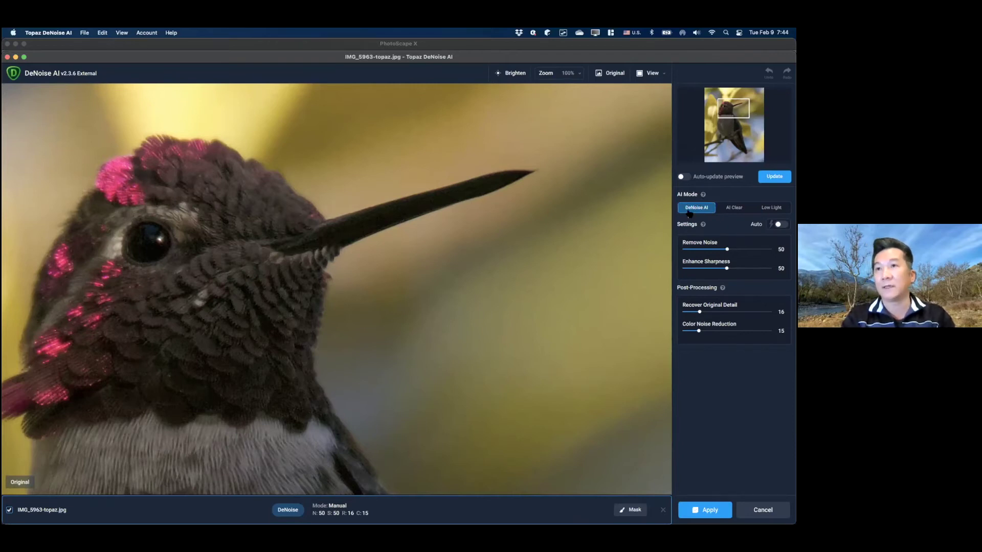
left_click(734, 210)
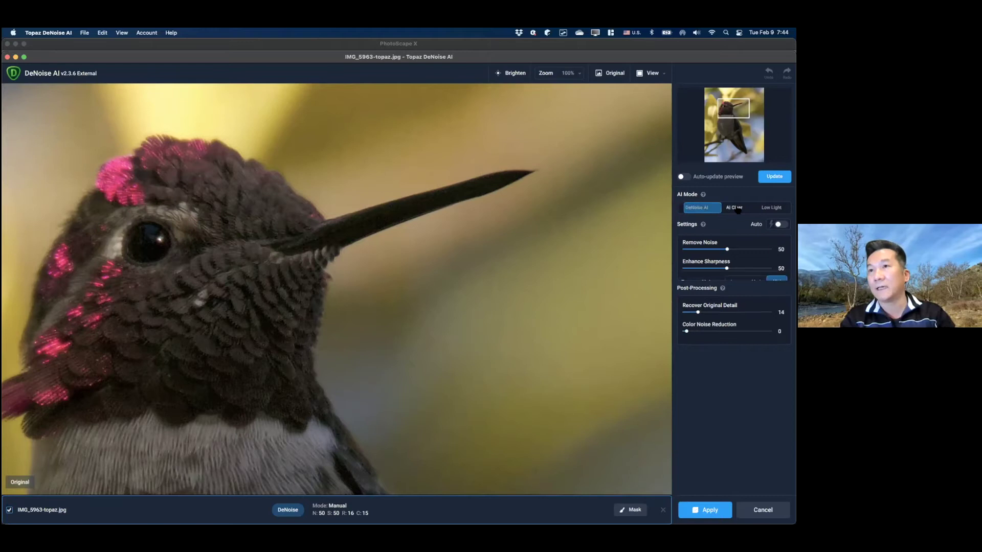
left_click(772, 209)
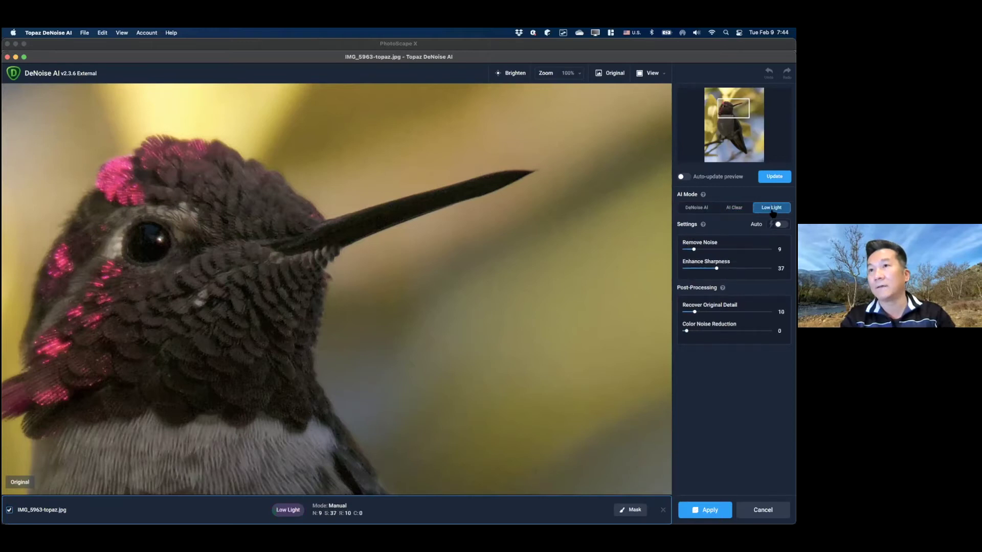
left_click(698, 208)
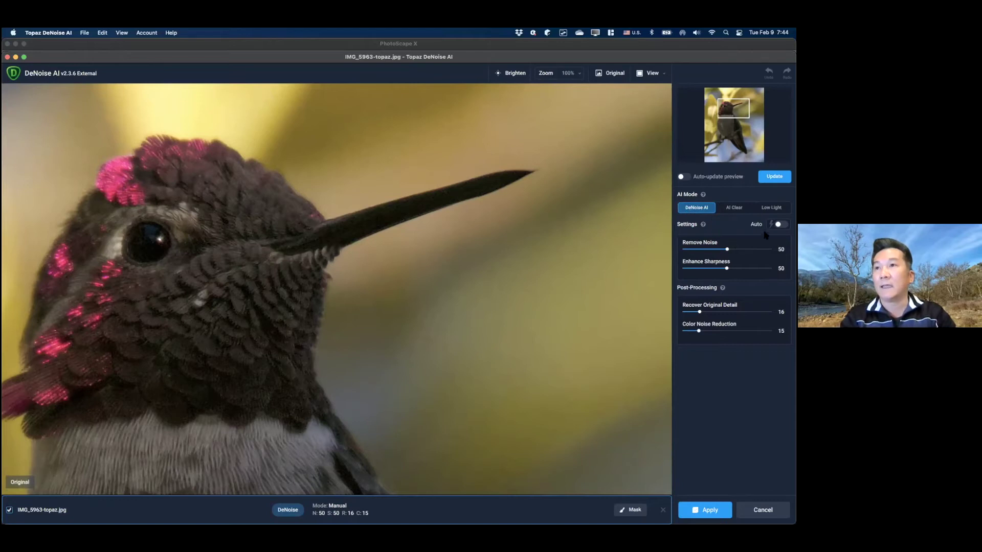
left_click(782, 227)
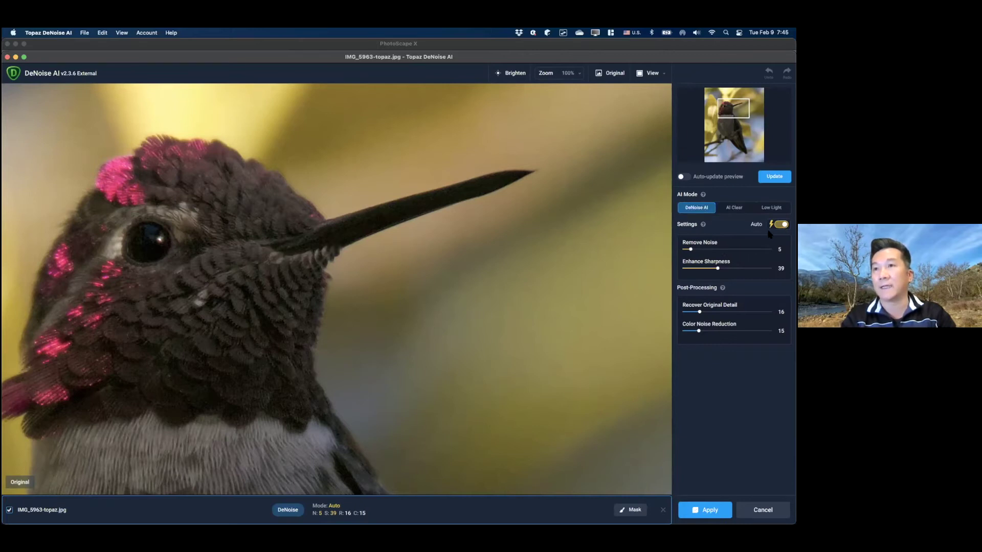
left_click(779, 225)
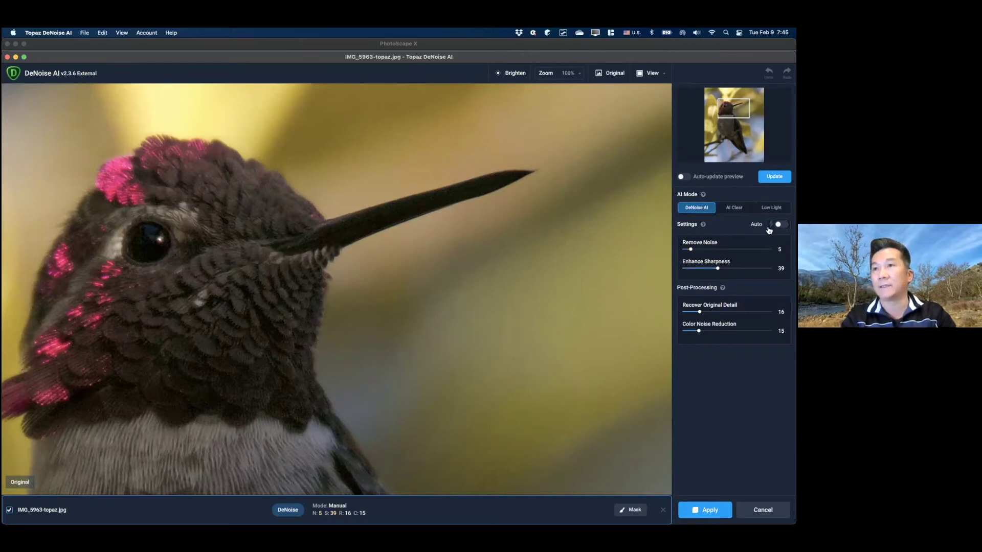
Set Remove Noise and Enhance Sharpness to 50, update the preview, and compare it with the original photo.
left_click(729, 250)
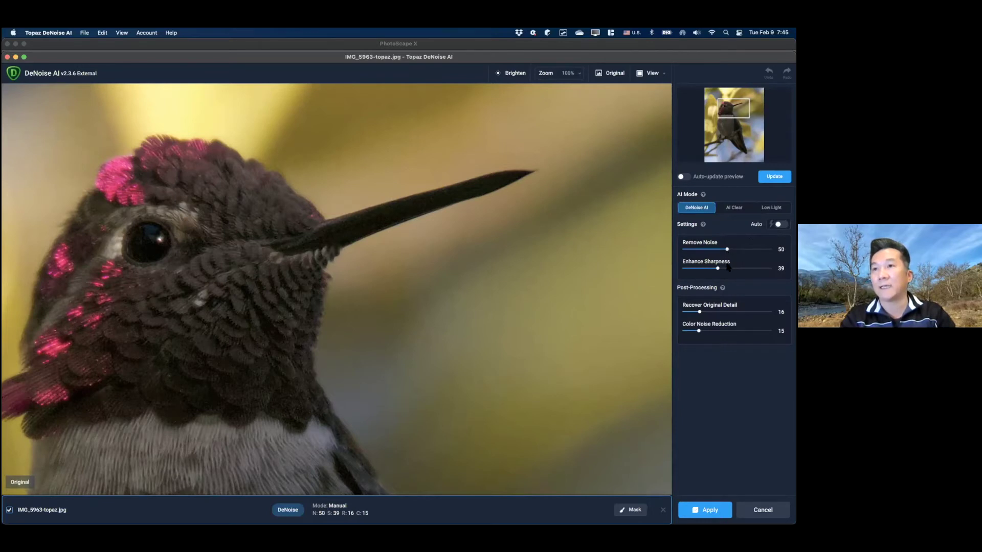
left_click(728, 269)
left_click_drag(727, 270, 725, 269)
left_click(776, 177)
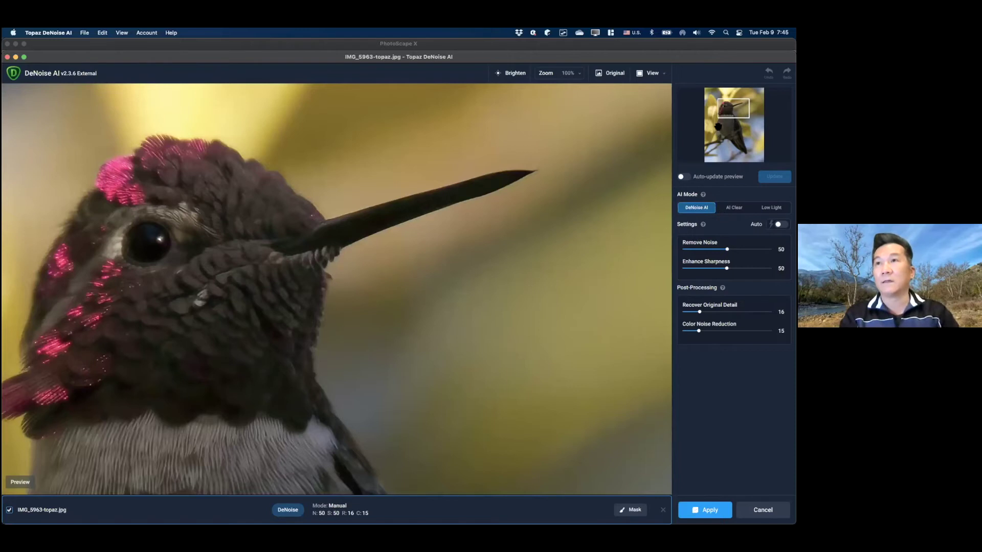
left_click(612, 74)
left_click(612, 74)
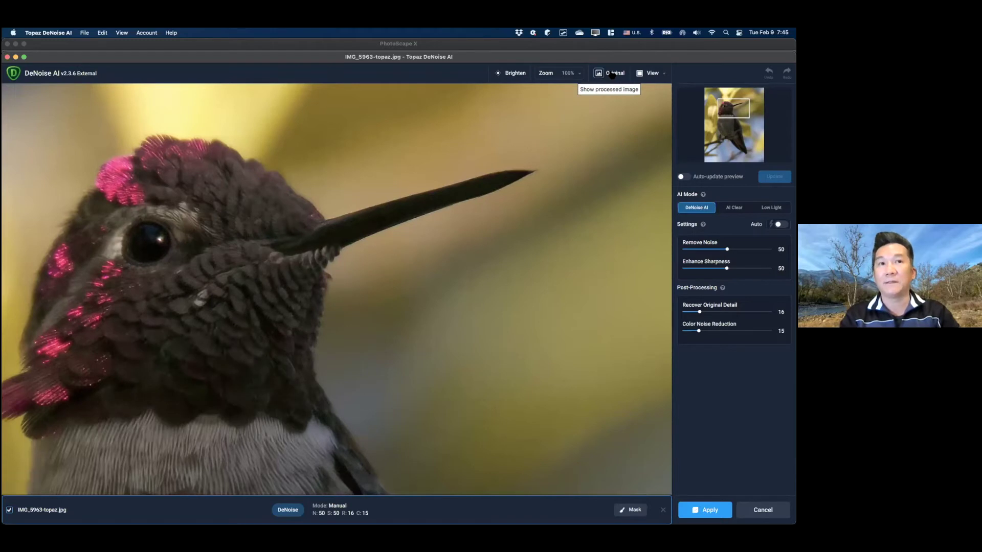
left_click(612, 76)
left_click(612, 75)
left_click(612, 75)
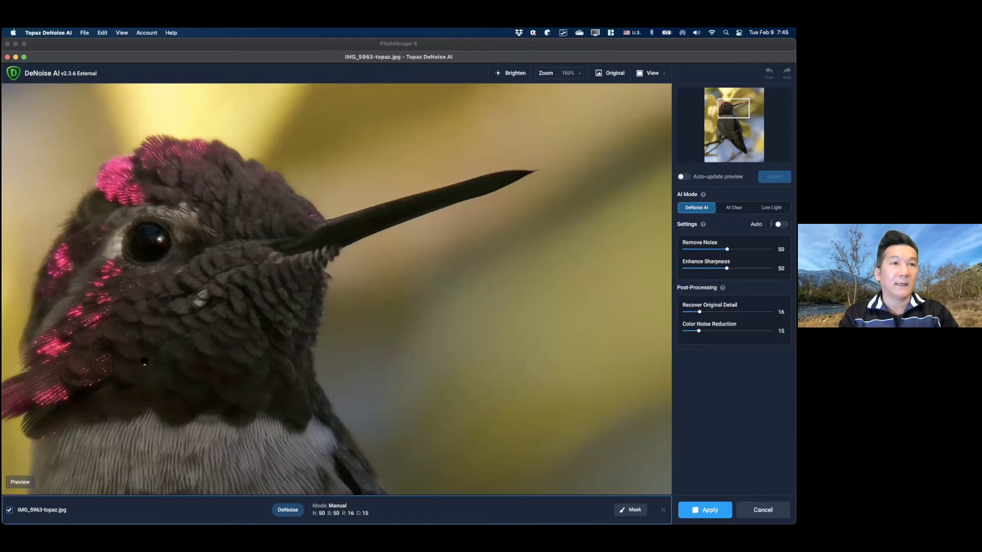
Set Enhance Sharpness to 61 and update the preview around the bird's head and neck.
left_click(121, 352)
left_click_drag(122, 352, 238, 274)
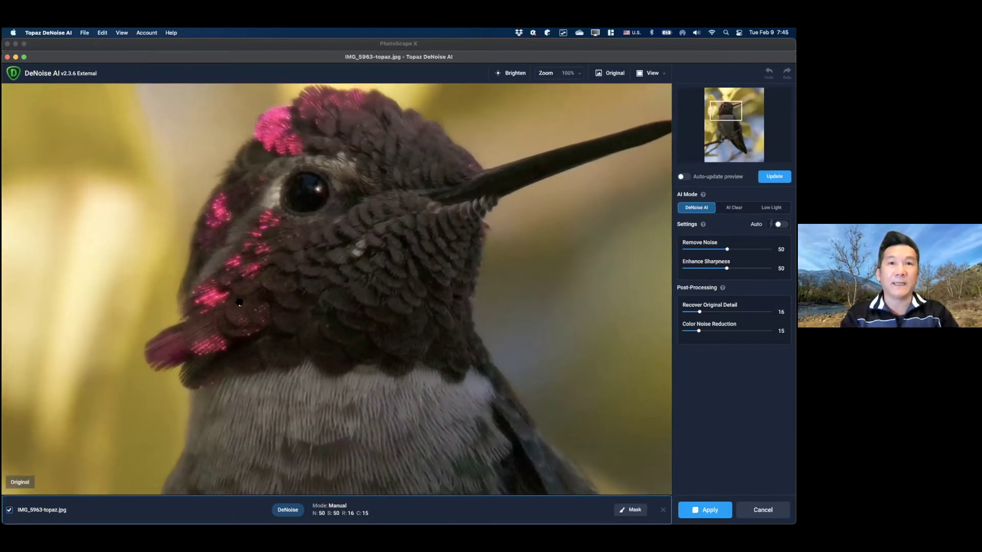
left_click(733, 269)
left_click_drag(736, 269, 736, 269)
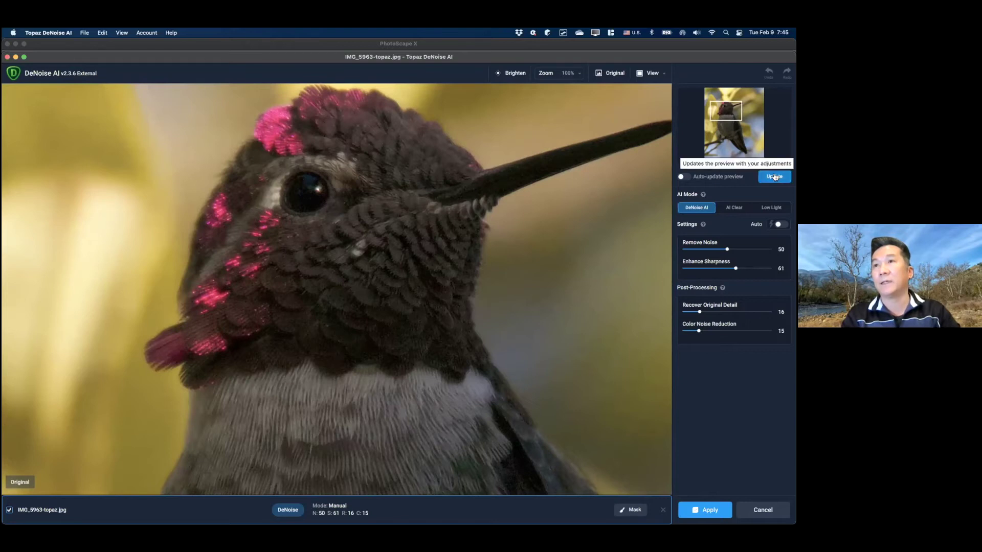
left_click(775, 177)
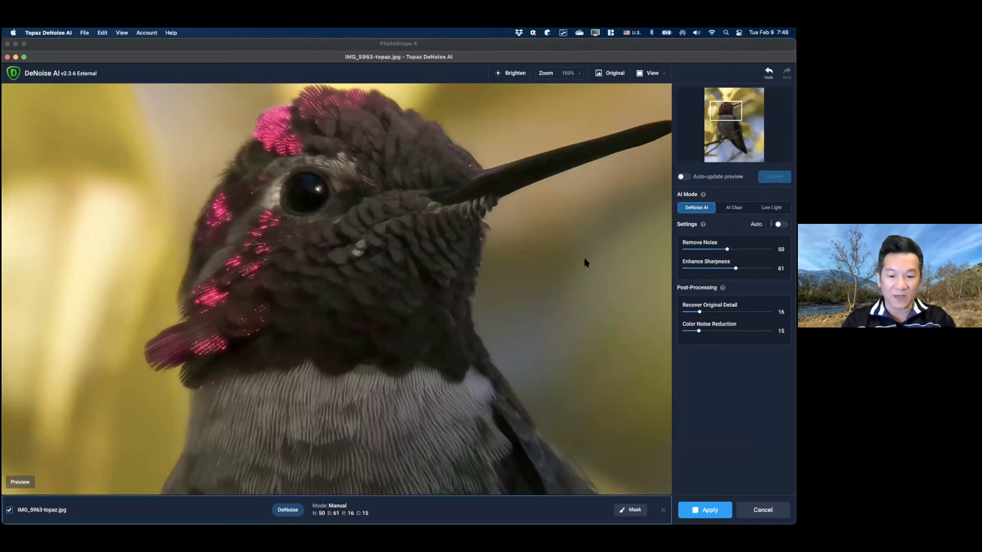
Render the preview of the head and full beak by turning automatic preview updating on, and switch it off again.
left_click_drag(552, 210, 377, 256)
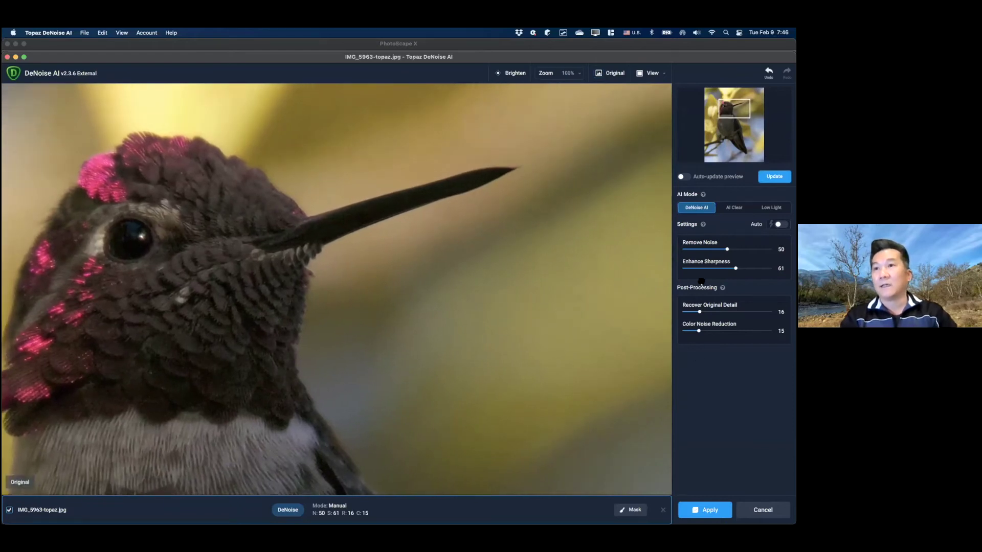
left_click(686, 177)
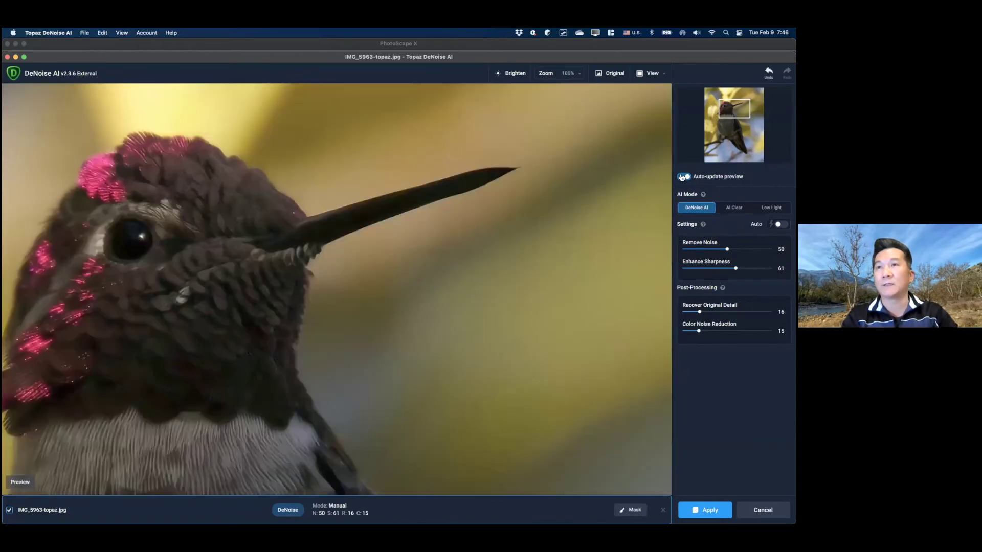
left_click(681, 177)
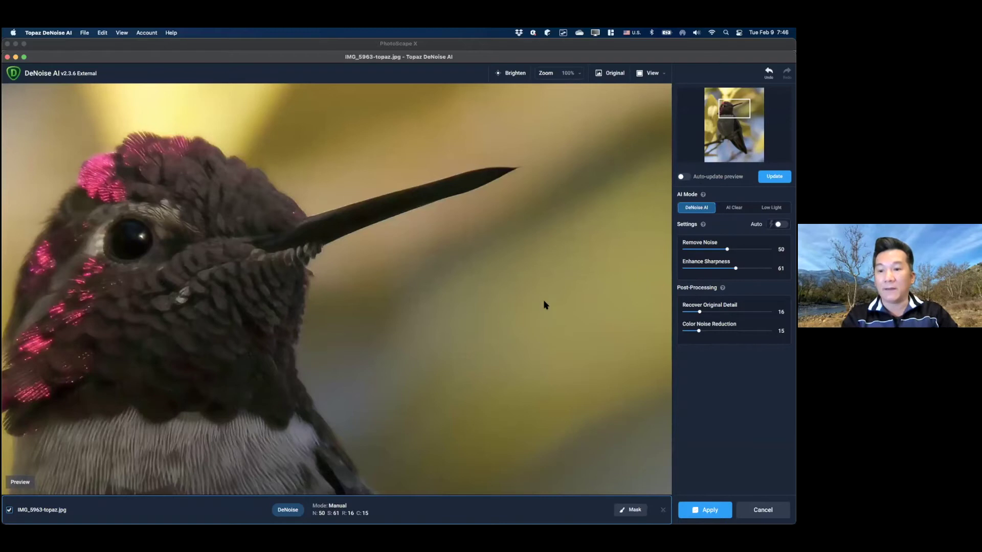
Apply the DeNoise AI noise removal to IMG_5963-topaz.jpg with the current settings.
left_click(550, 366)
scroll(550, 366, "up", 3)
scroll(613, 335, "left", 5)
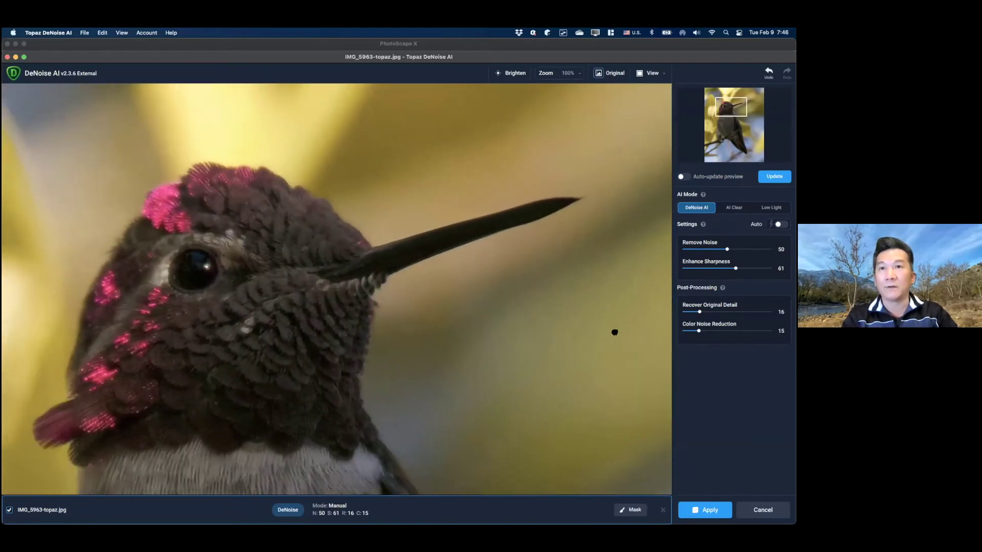
scroll(599, 316, "right", 3)
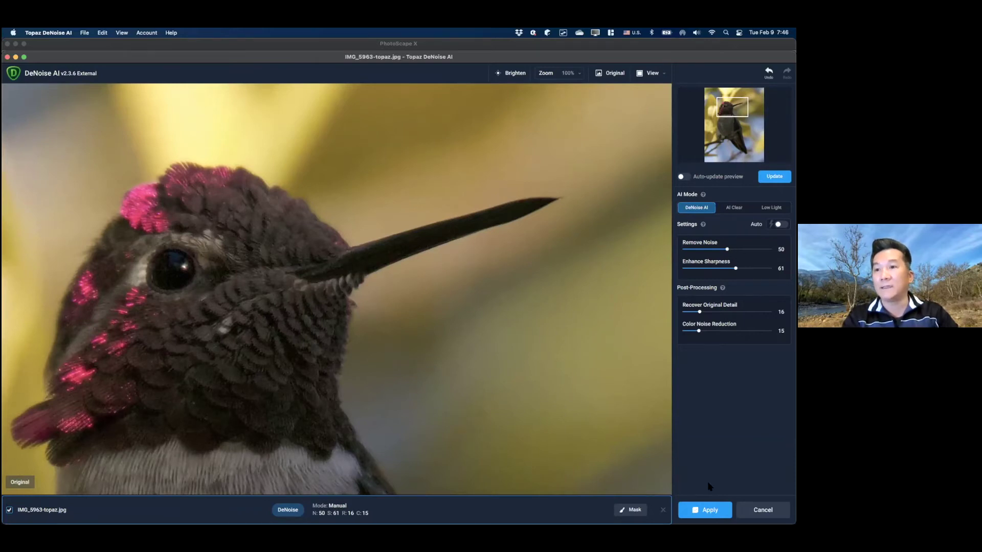
left_click(707, 511)
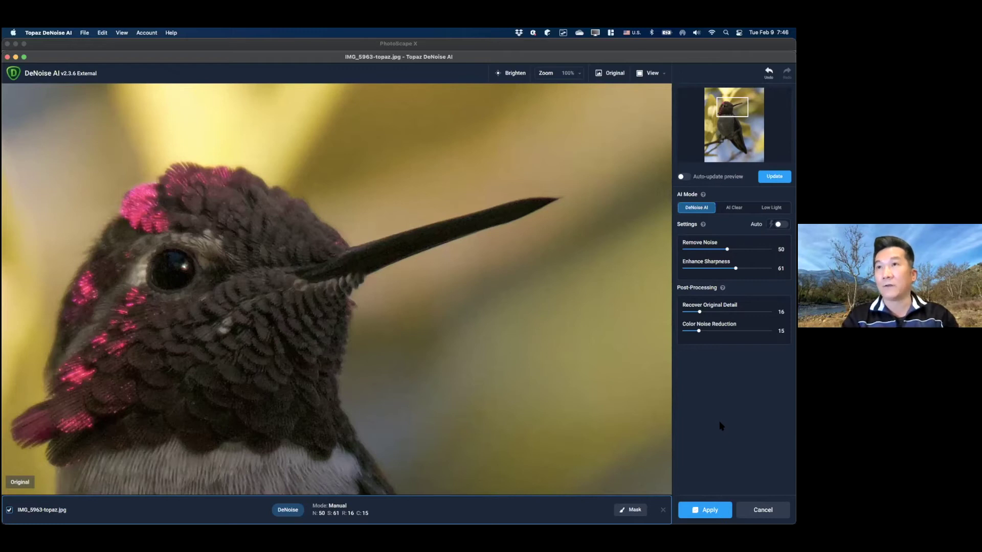
left_click(706, 508)
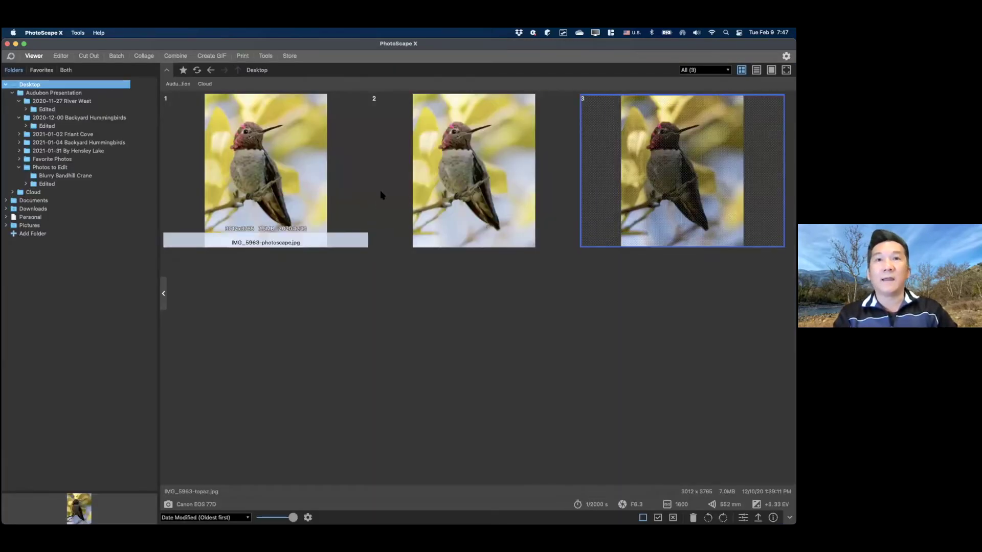
Open IMG_5963-topaz.jpg in the PhotoScape X editor and apply color adjustments with Exposure 81, Saturation 9 and Clarity 7.
double_click(665, 188)
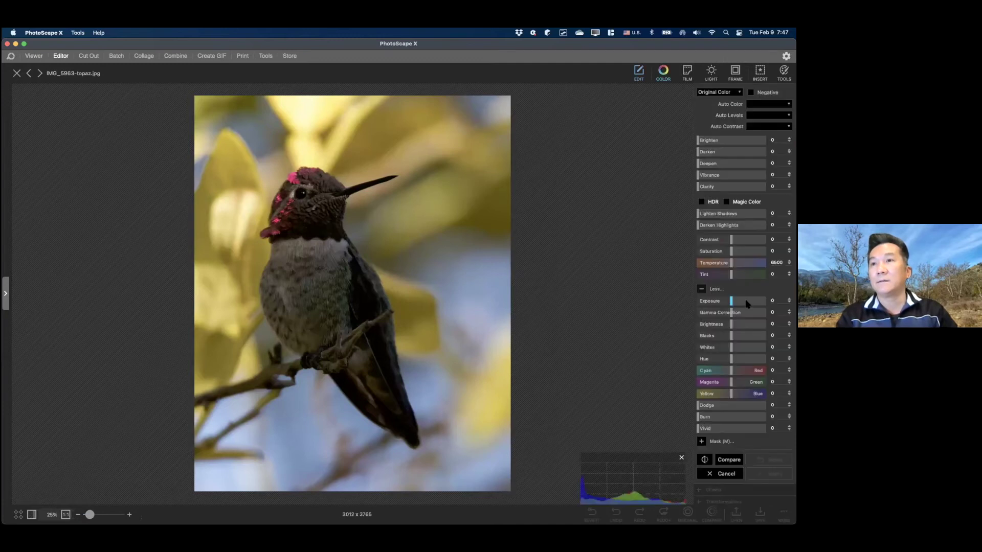
left_click(748, 302)
left_click_drag(752, 303, 757, 302)
left_click_drag(732, 252, 736, 250)
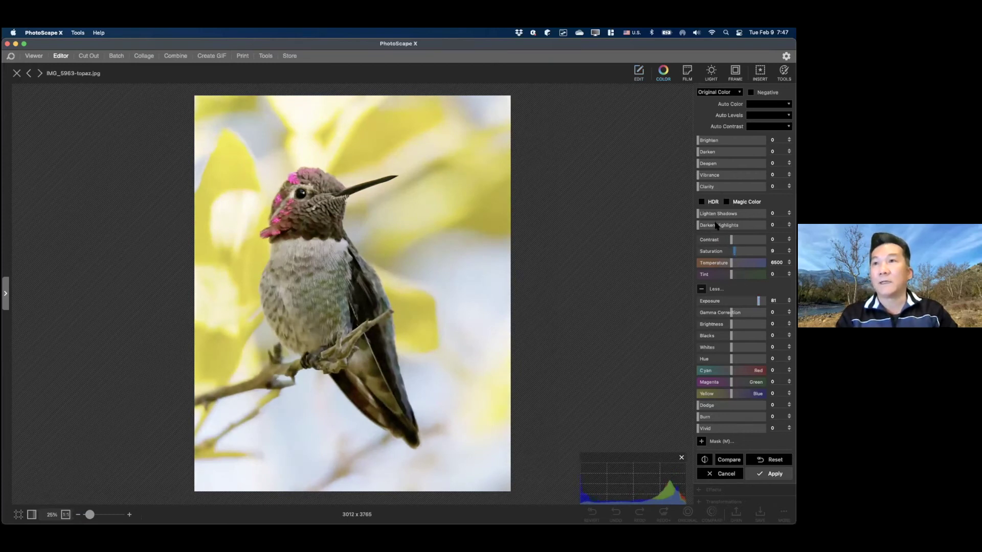
left_click(721, 187)
left_click(702, 187)
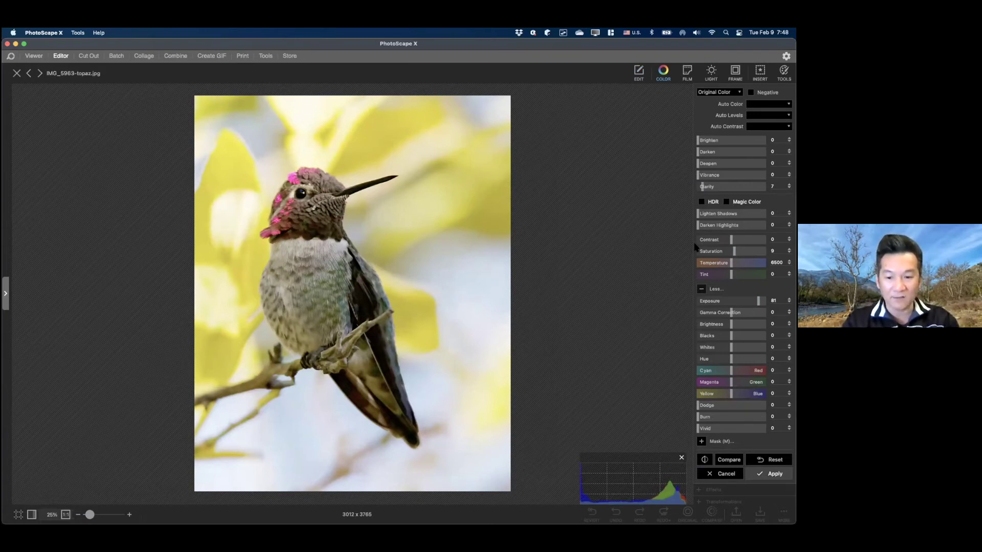
left_click(769, 474)
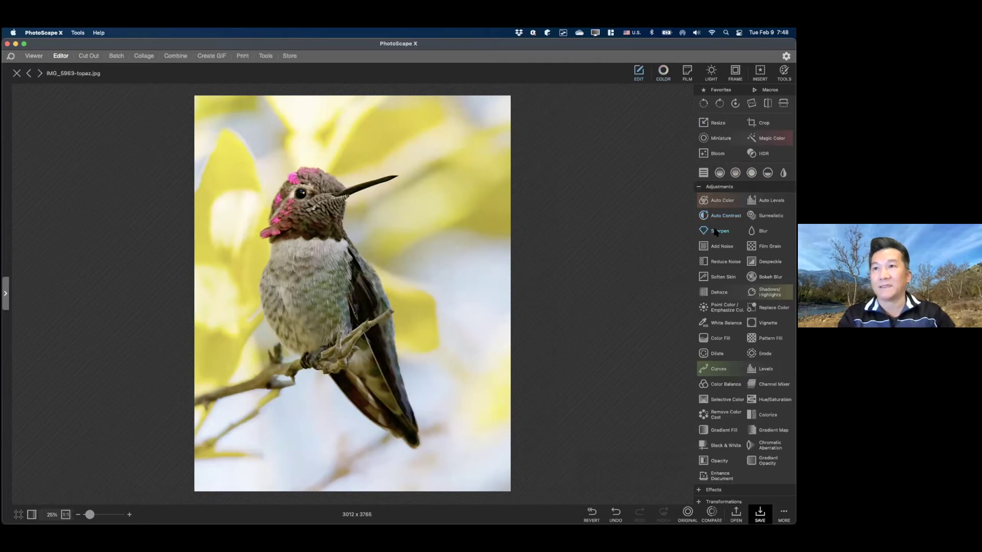
Sharpen the photo with a 9.4 px radius, threshold 0 and 42% amount, checking the before-and-after comparison and the overall result.
left_click(718, 231)
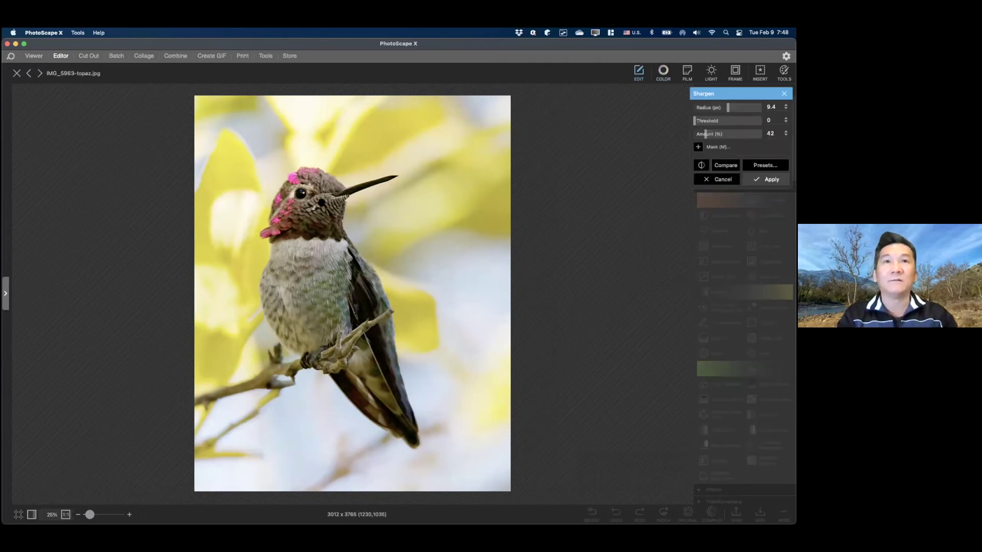
scroll(321, 203, "up", 5)
scroll(563, 141, "down", 3)
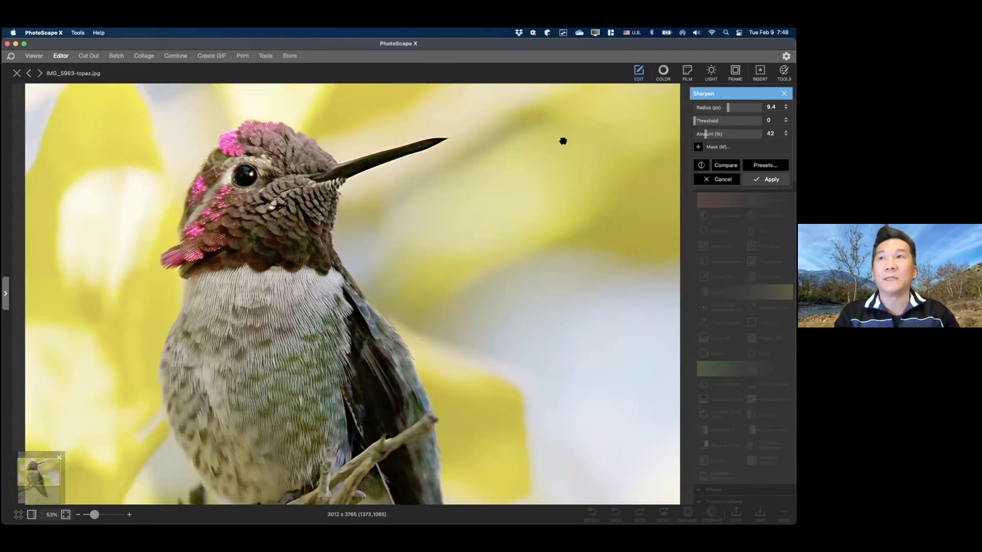
left_click(723, 165)
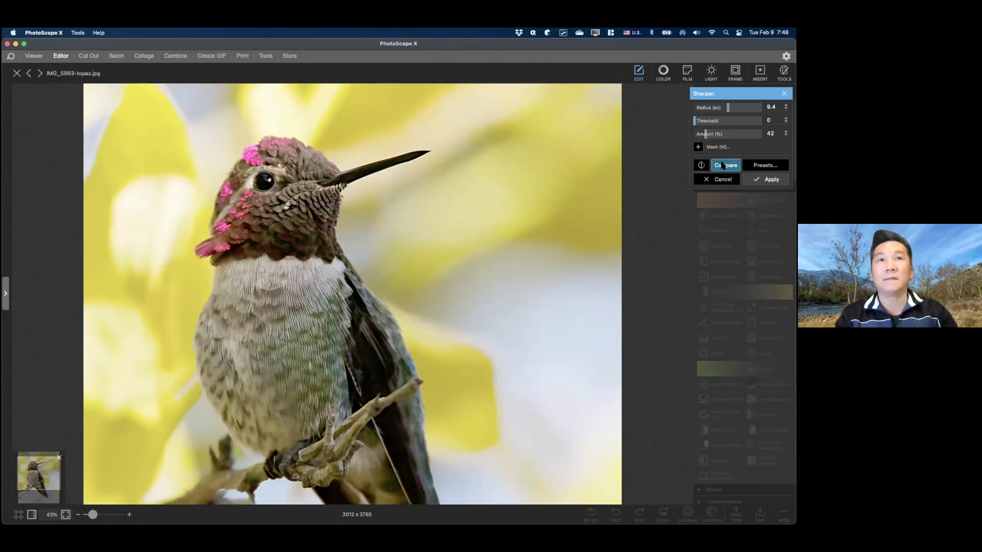
left_click(722, 165)
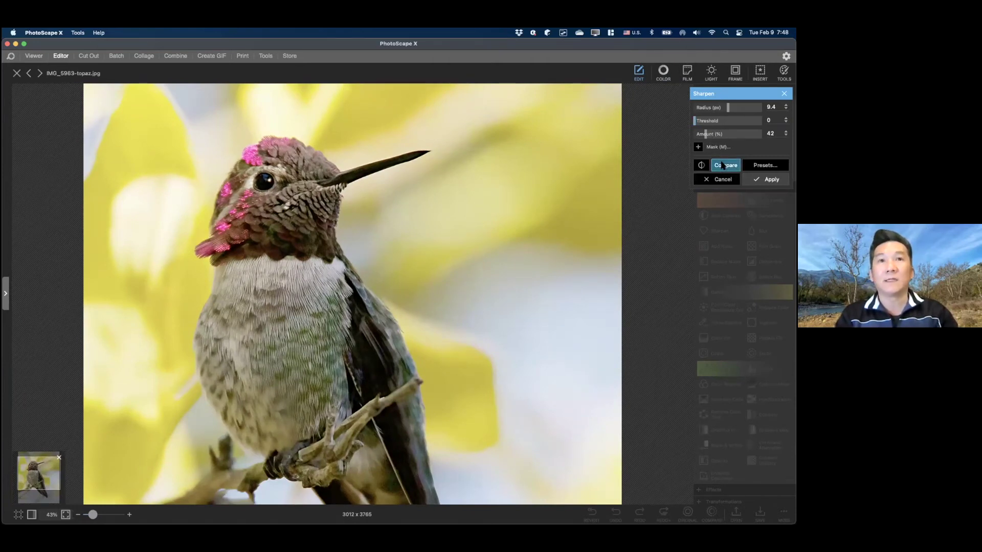
left_click(767, 178)
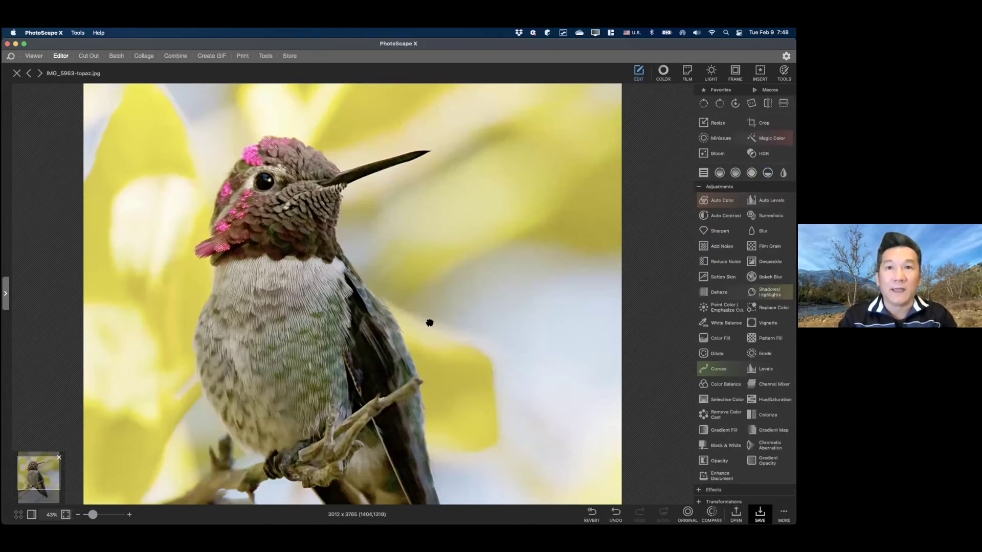
scroll(434, 348, "down", 5)
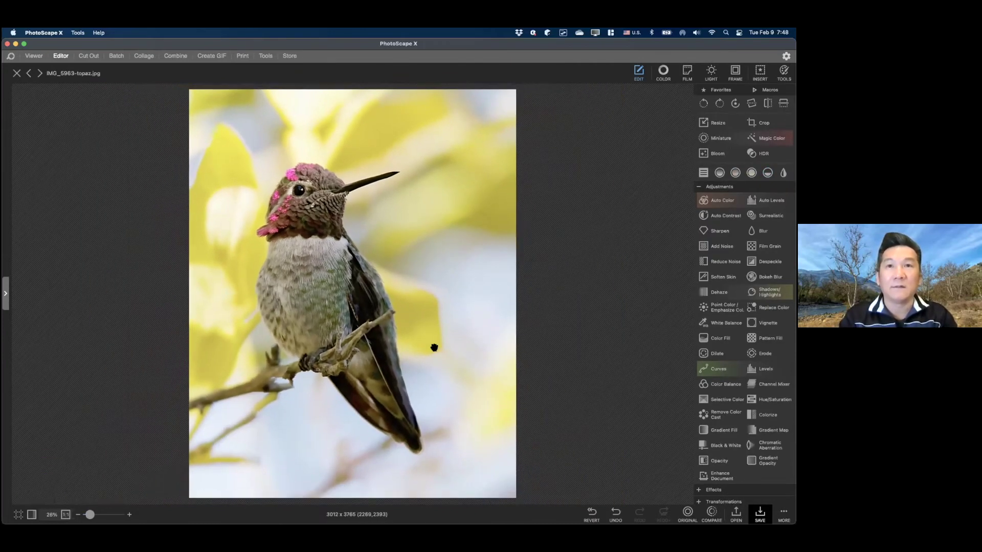
scroll(384, 234, "up", 3)
scroll(383, 234, "down", 2)
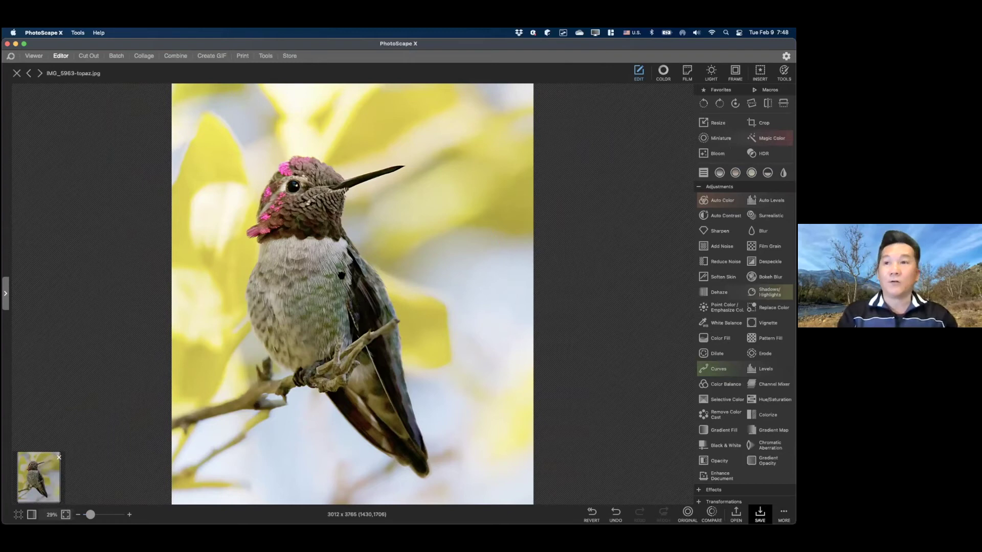
Open IMG_5963-photoscape.jpg from the Desktop folder in the viewer and inspect the bird's feather detail up close.
left_click(34, 56)
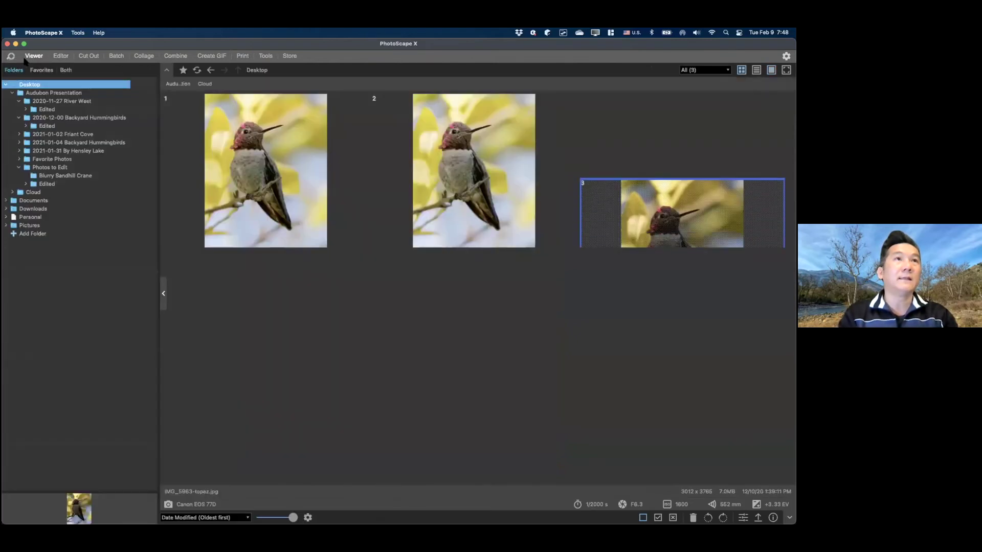
double_click(277, 166)
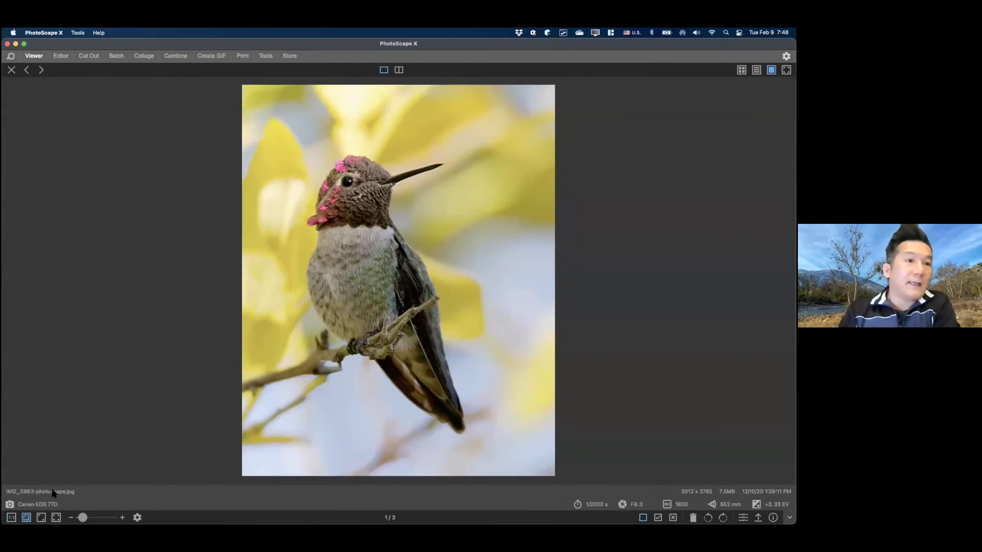
scroll(400, 324, "up", 3)
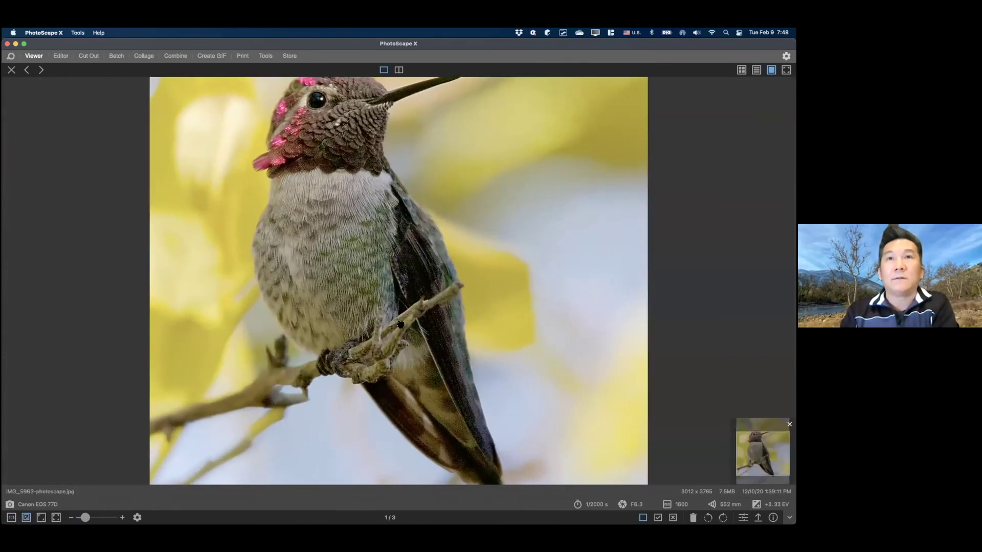
scroll(400, 324, "down", 2)
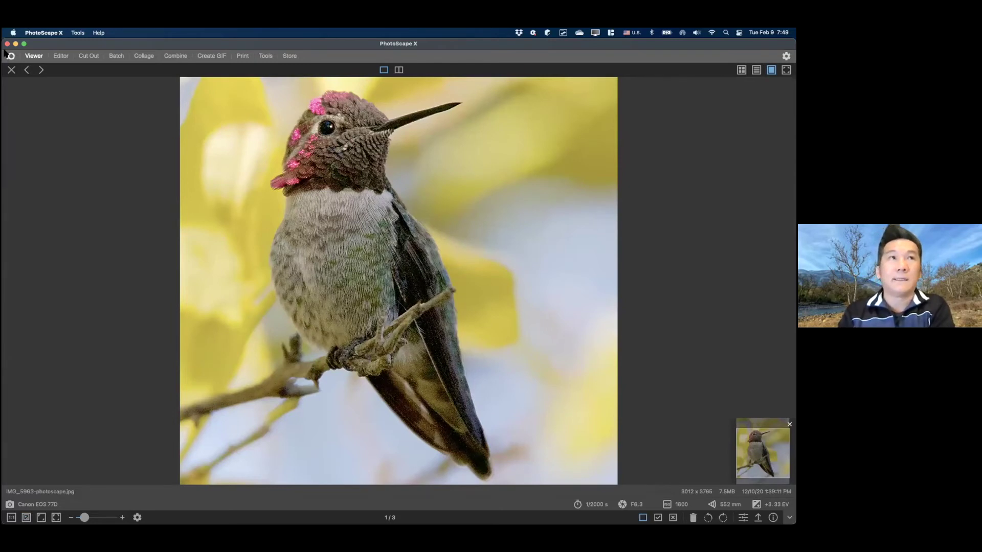
Examine the Nik and Topaz versions of the hummingbird photo IMG_5963 in the viewer, comparing their overall look and feather detail.
left_click(41, 70)
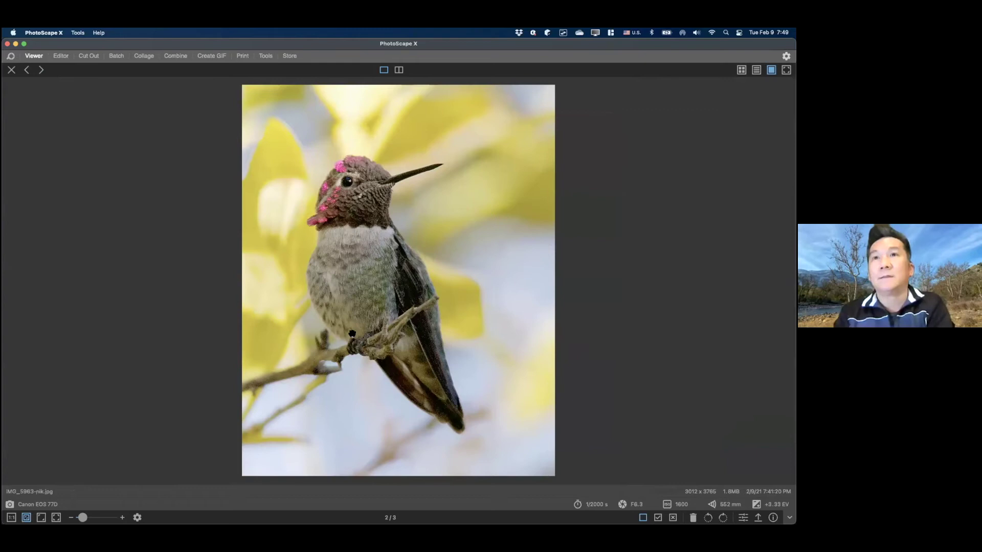
scroll(352, 333, "up", 2)
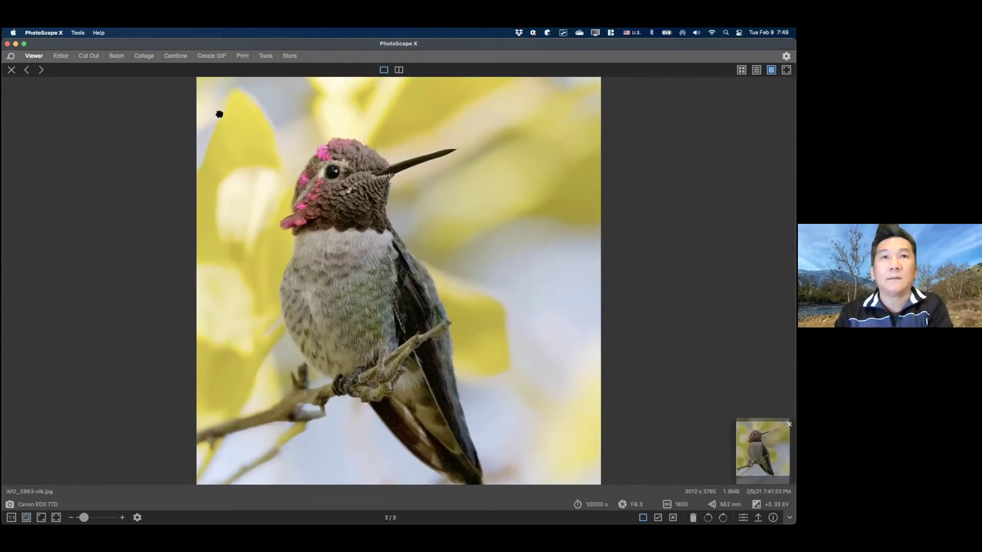
left_click(41, 70)
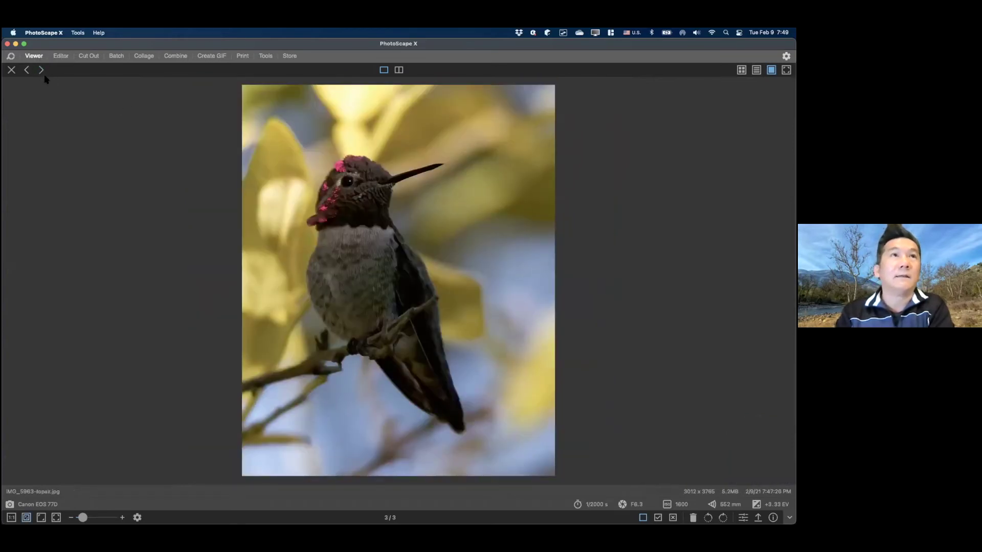
left_click(41, 70)
left_click(41, 70)
left_click(41, 70)
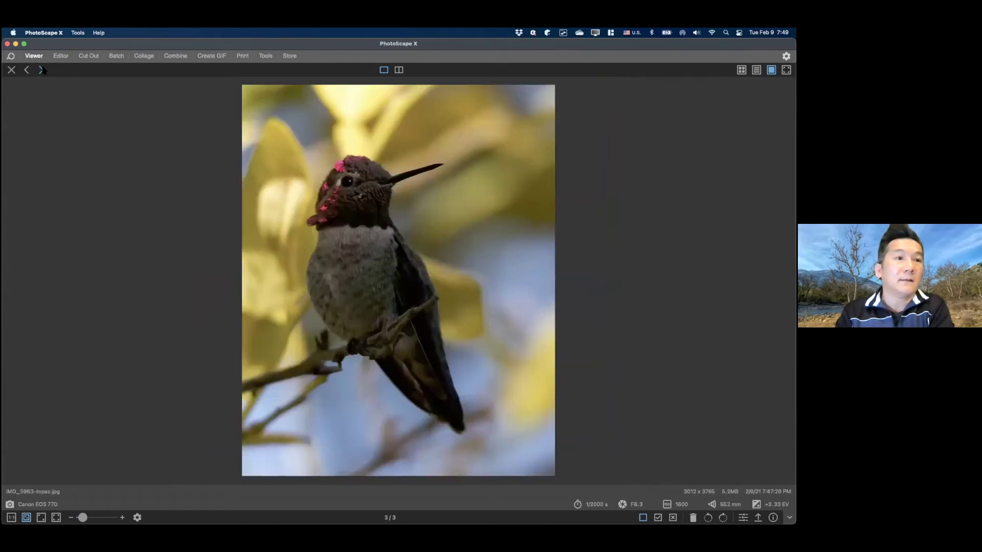
scroll(352, 258, "up", 5)
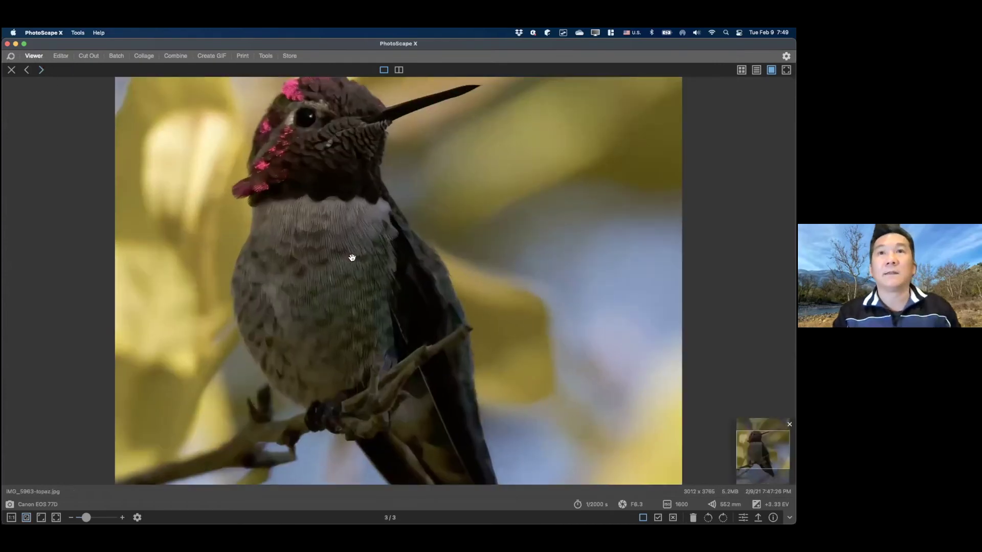
scroll(148, 125, "down", 5)
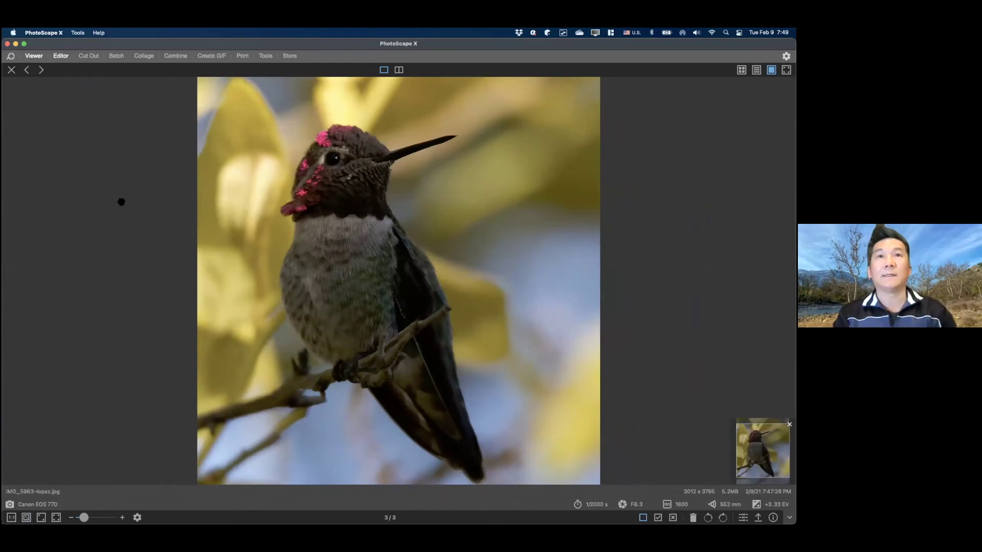
Save the edited IMG_5963-topaz.jpg from the editor.
left_click(60, 56)
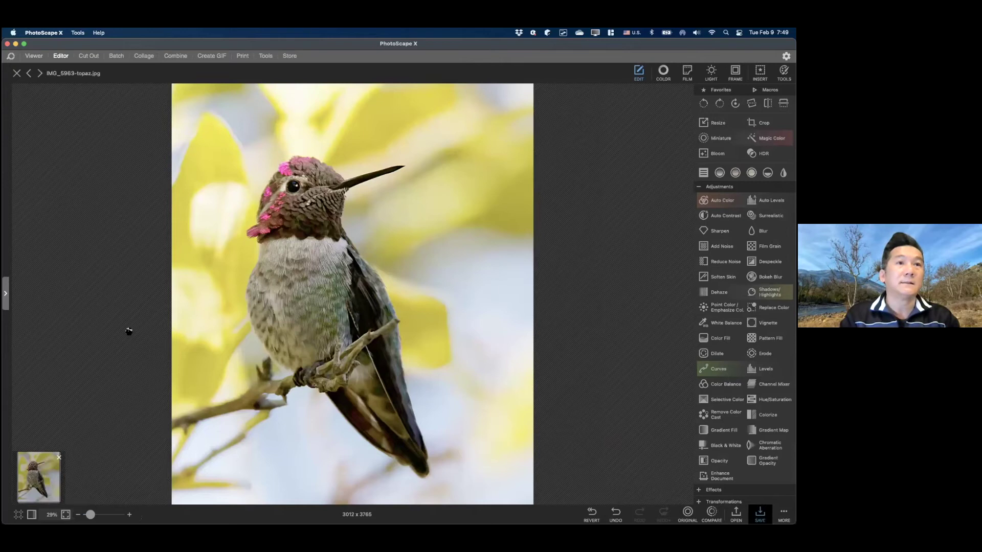
key("super+s")
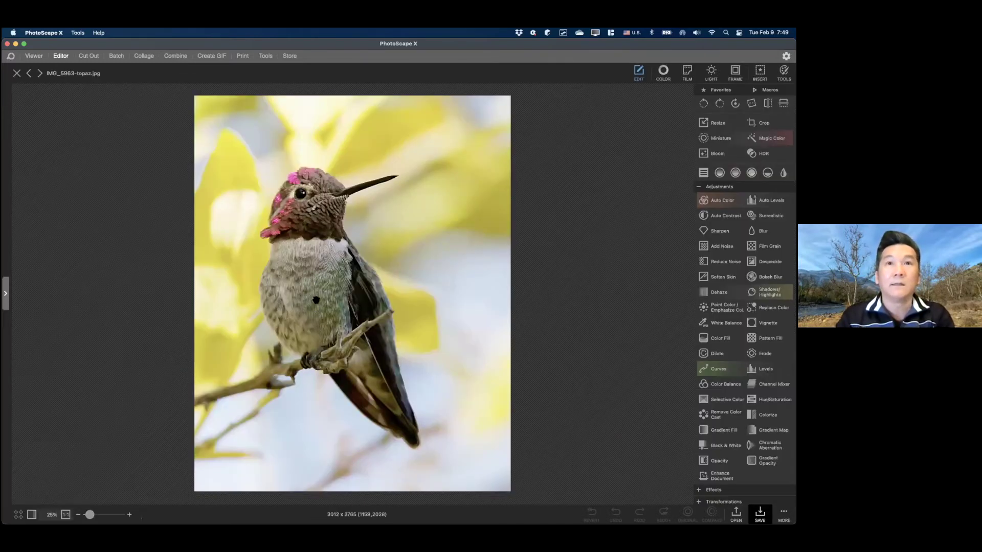
scroll(316, 300, "up", 2)
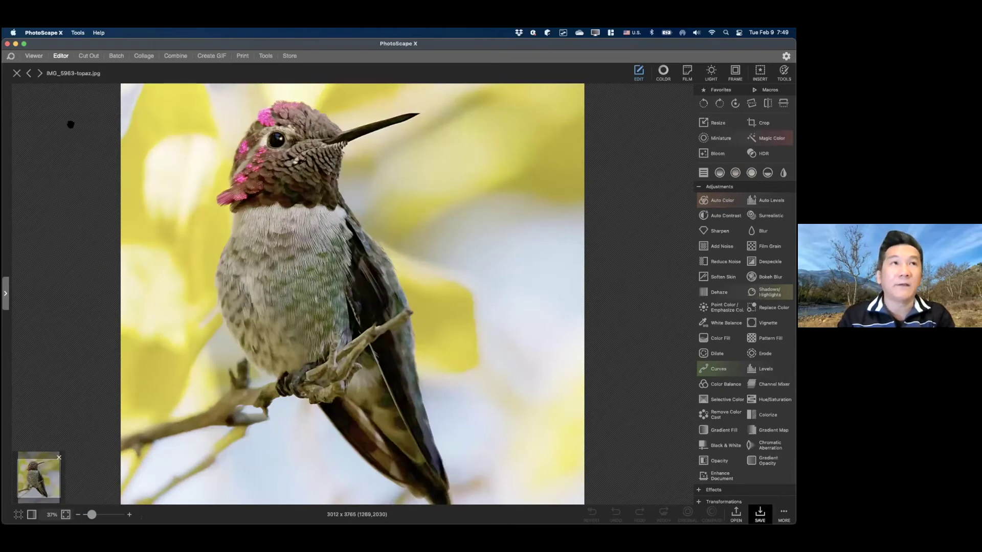
Compare the PhotoScape, Nik and Topaz versions of IMG_5963 in the editor, examining the head and breast feathers up close.
left_click(28, 74)
left_click(29, 74)
left_click(29, 74)
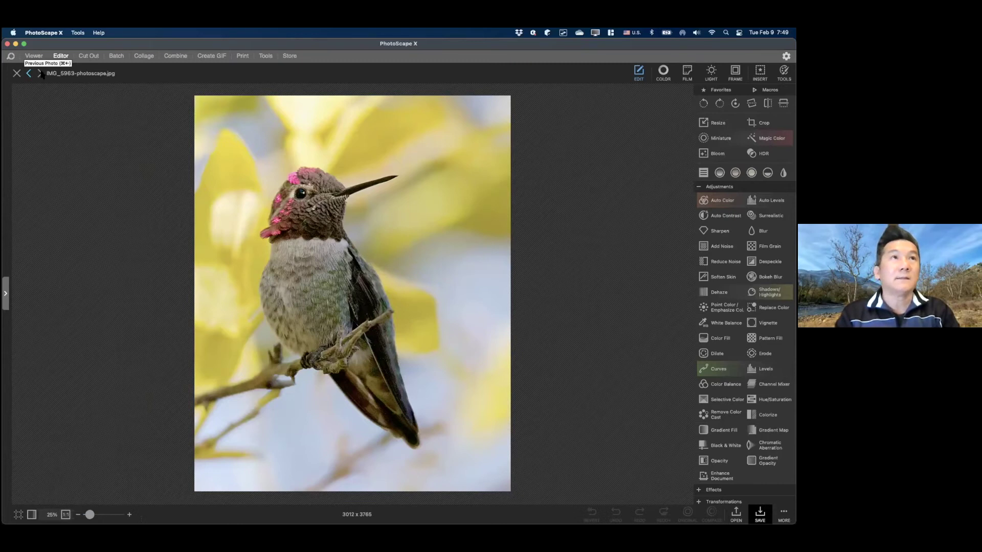
key("super+Right")
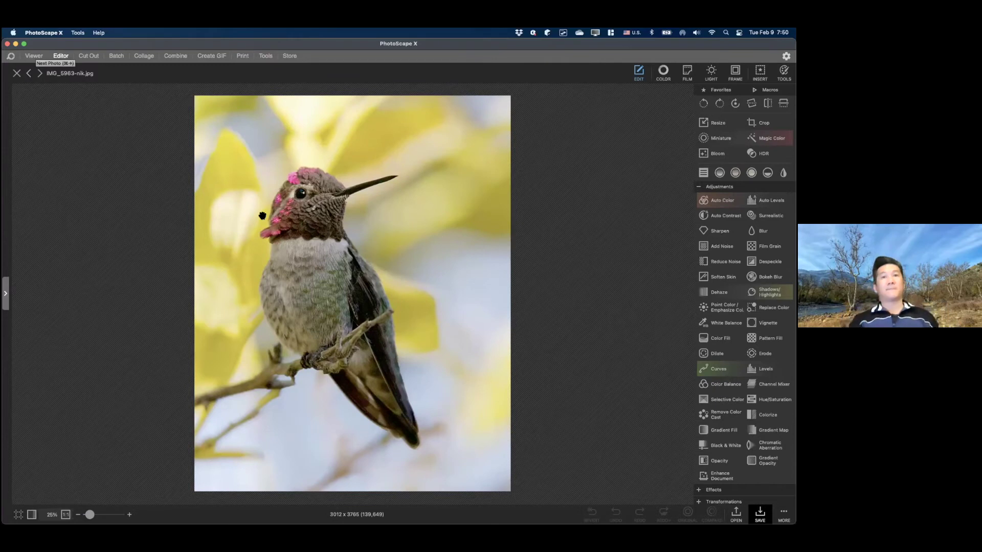
scroll(263, 215, "up", 5)
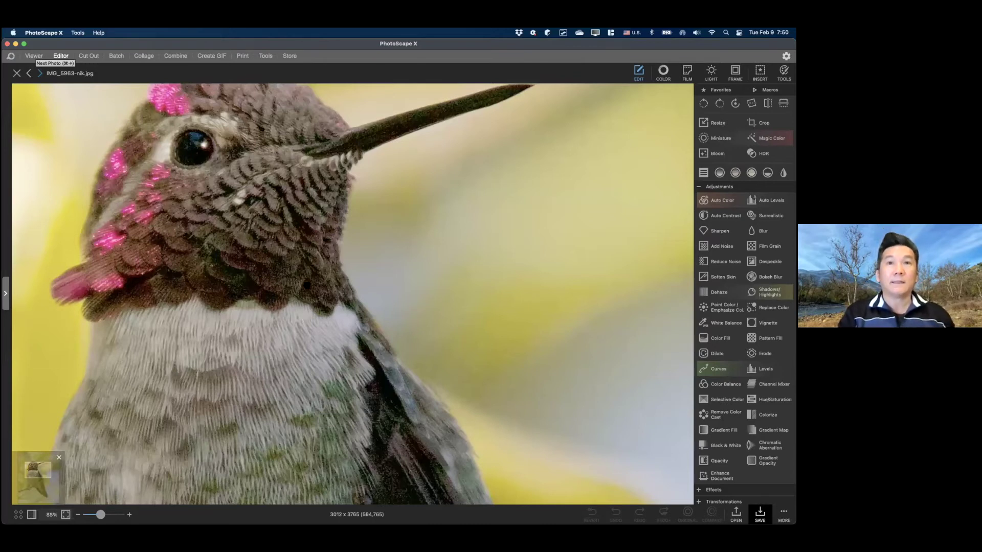
key("super+Right")
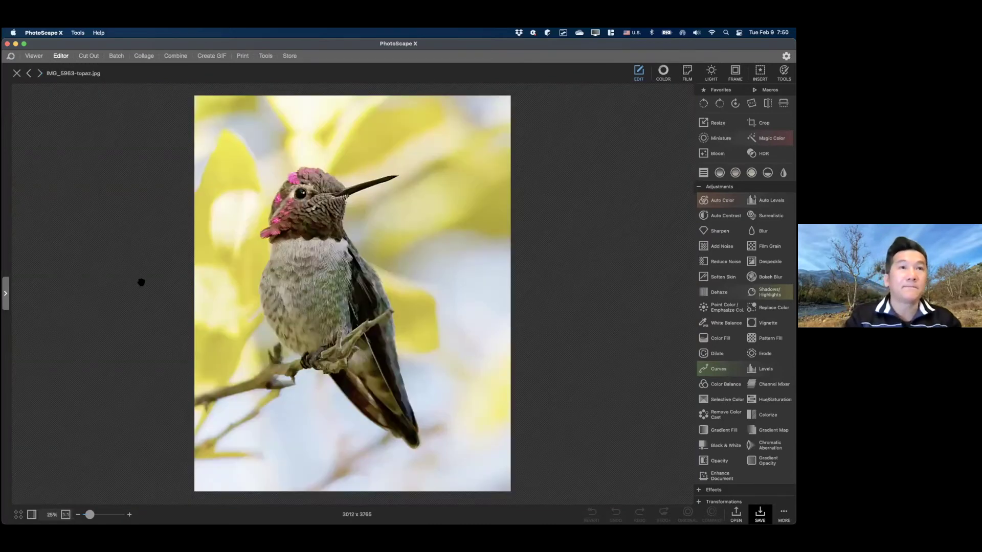
scroll(141, 282, "up", 4)
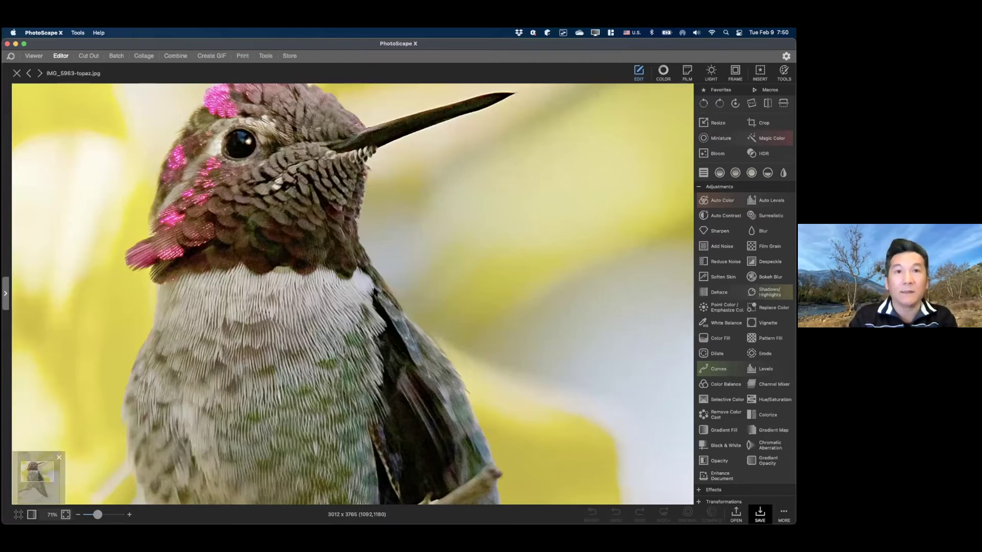
scroll(388, 305, "down", 5)
key("ctrl+Right")
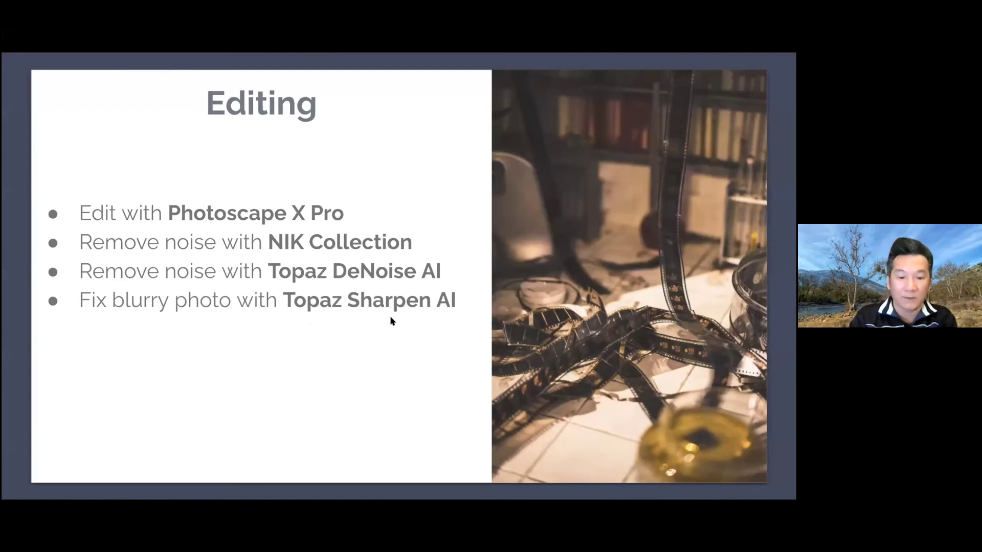
key("ctrl+Right")
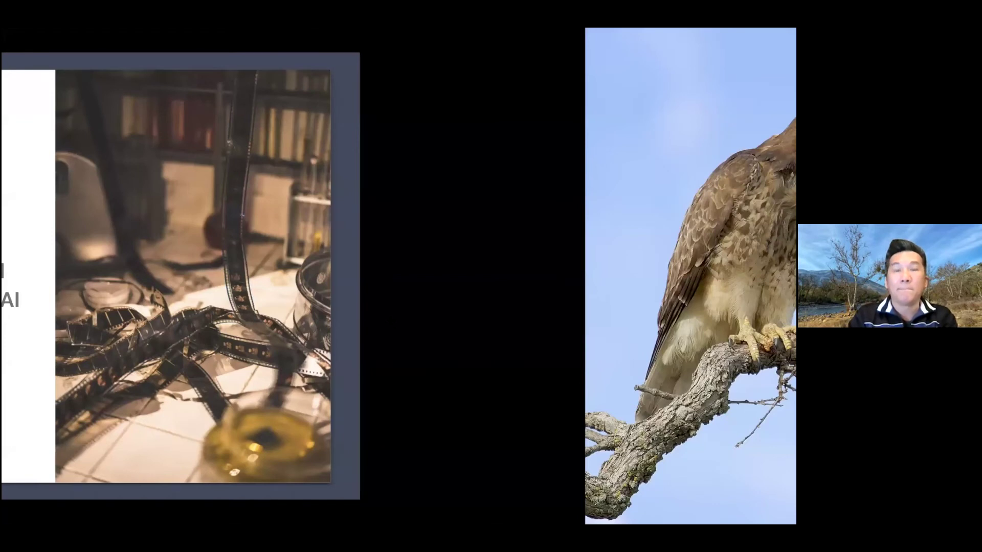
Switch to the PhotoScape X viewer and examine the flying hawk's head in IMG_3698.CR2 up close for blur.
key("ctrl+Right")
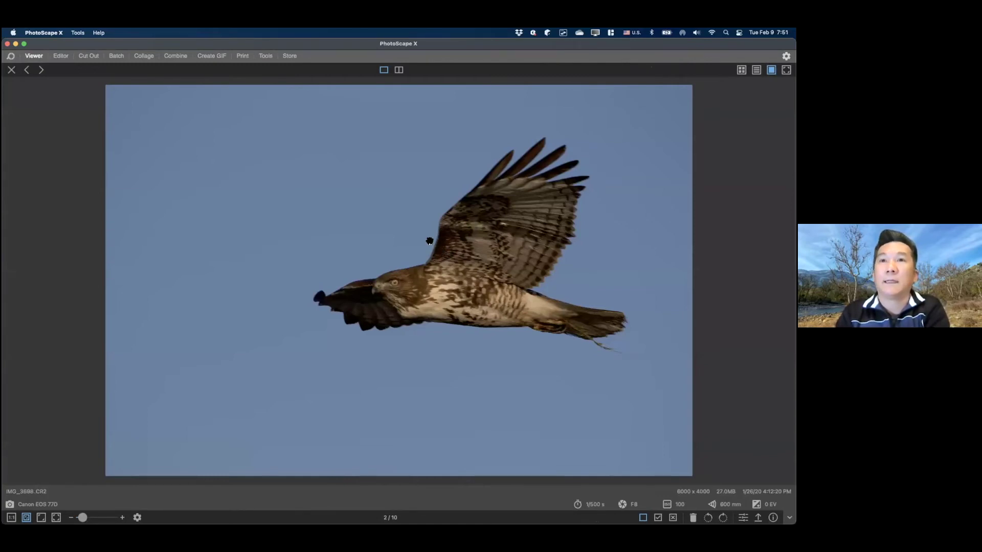
scroll(429, 241, "up", 5)
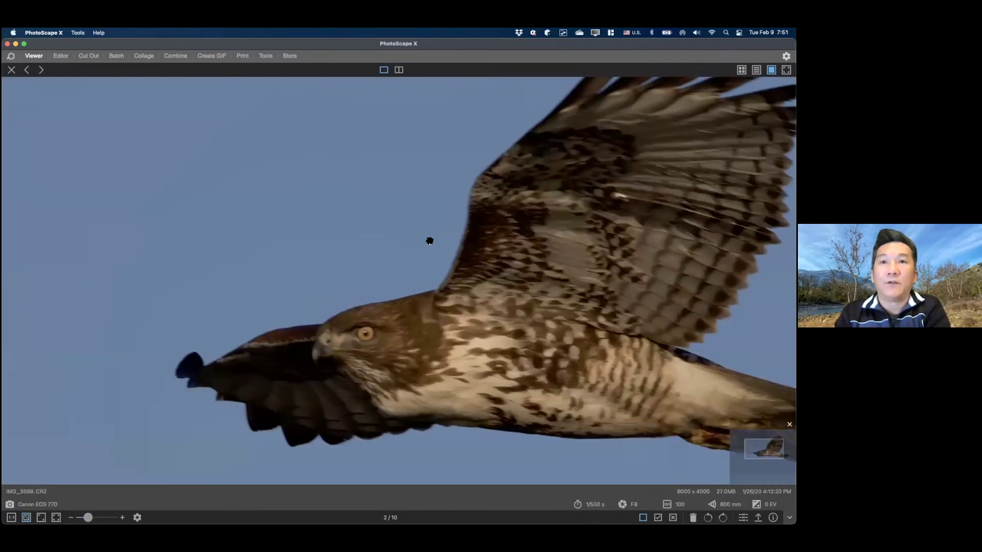
scroll(369, 371, "up", 3)
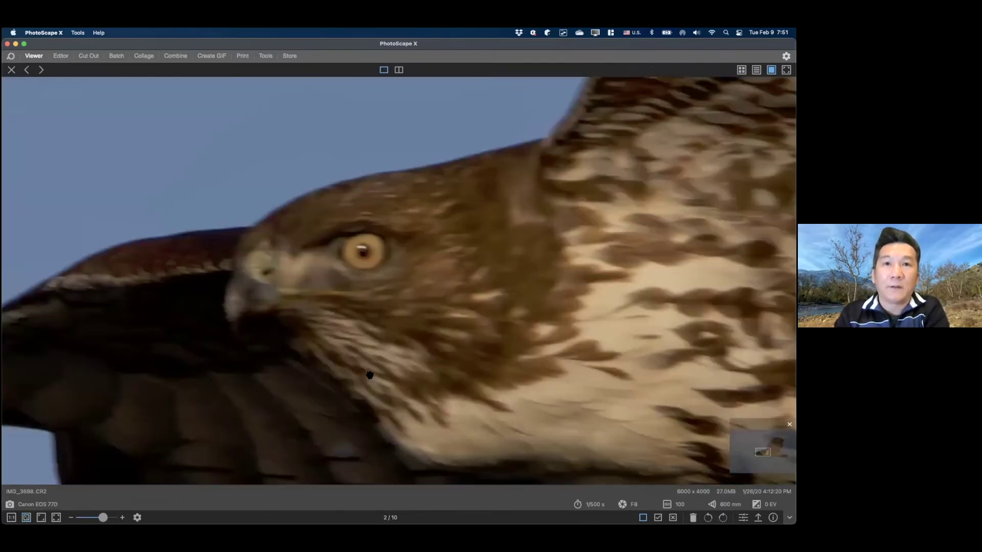
scroll(369, 376, "up", 1)
scroll(370, 376, "down", 1)
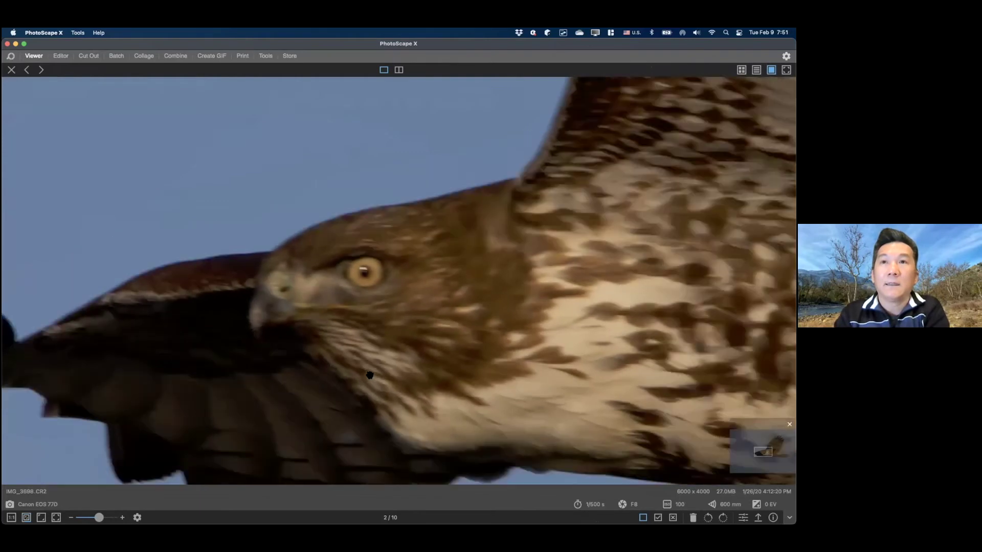
scroll(370, 375, "down", 3)
scroll(369, 375, "down", 2)
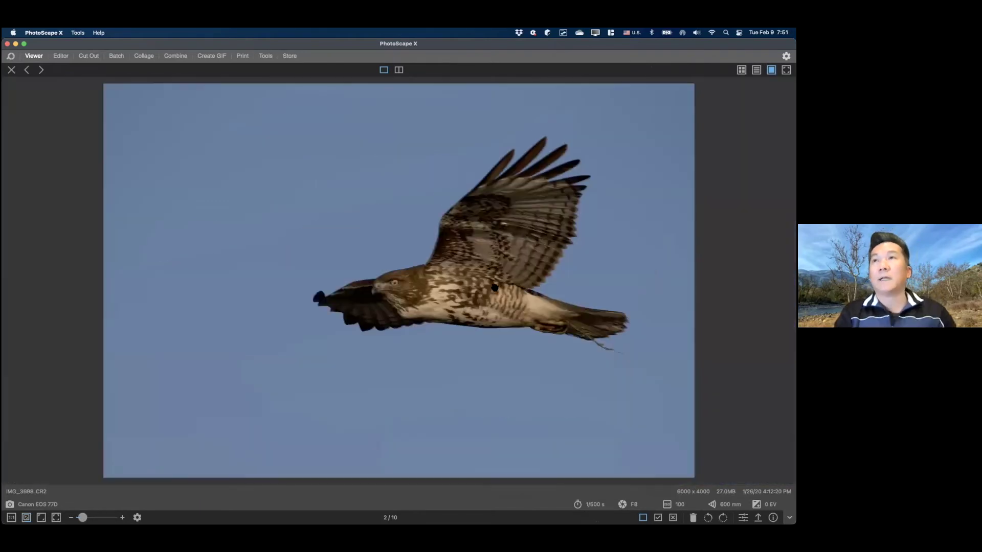
Open IMG_3698.CR2 in the editor and crop it at the 4 x 5 (8 x 10) ratio to about 4252 x 3401 around the hawk.
left_click(744, 520)
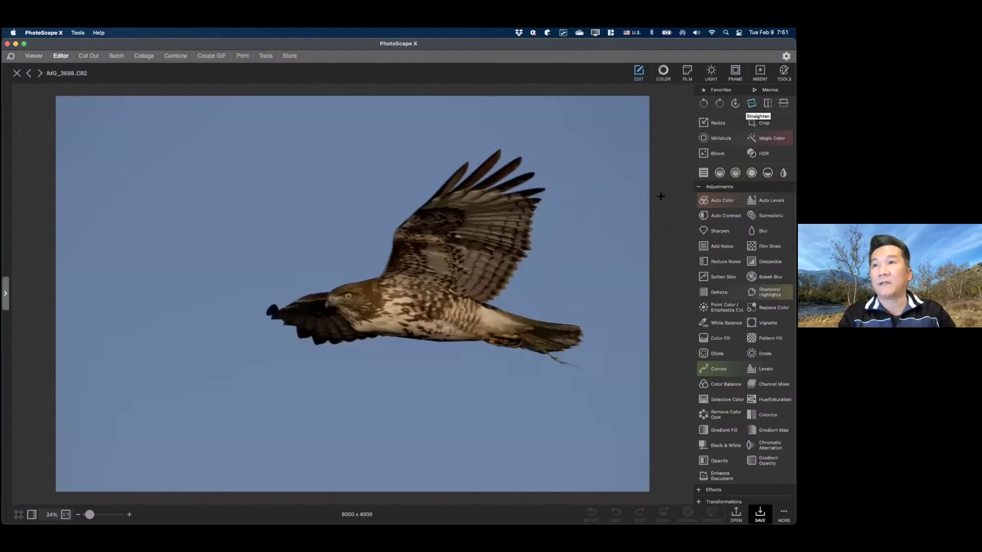
mouse_move(513, 163)
left_mouse_down()
mouse_move(484, 175)
mouse_move(214, 400)
left_mouse_up()
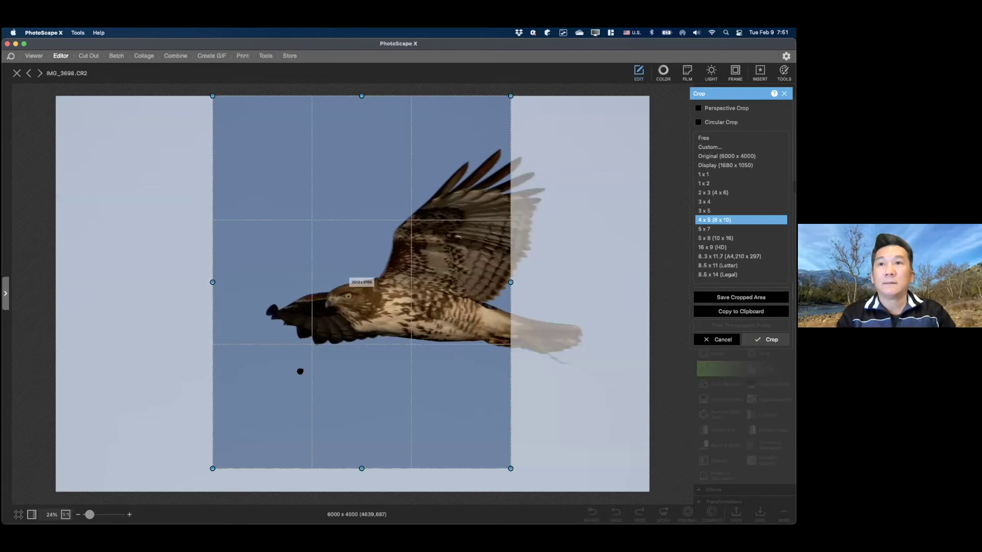
left_click_drag(623, 157, 202, 491)
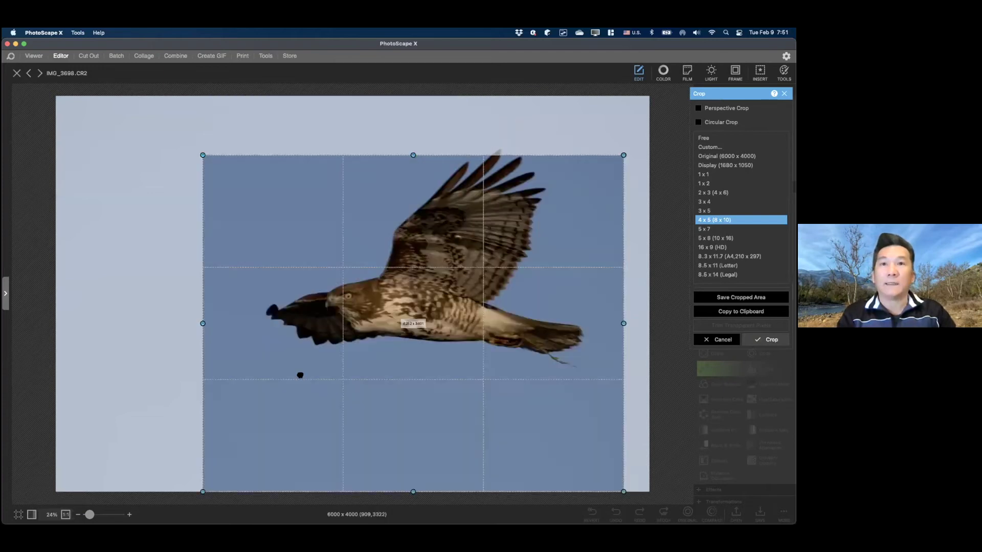
left_click_drag(309, 422, 300, 375)
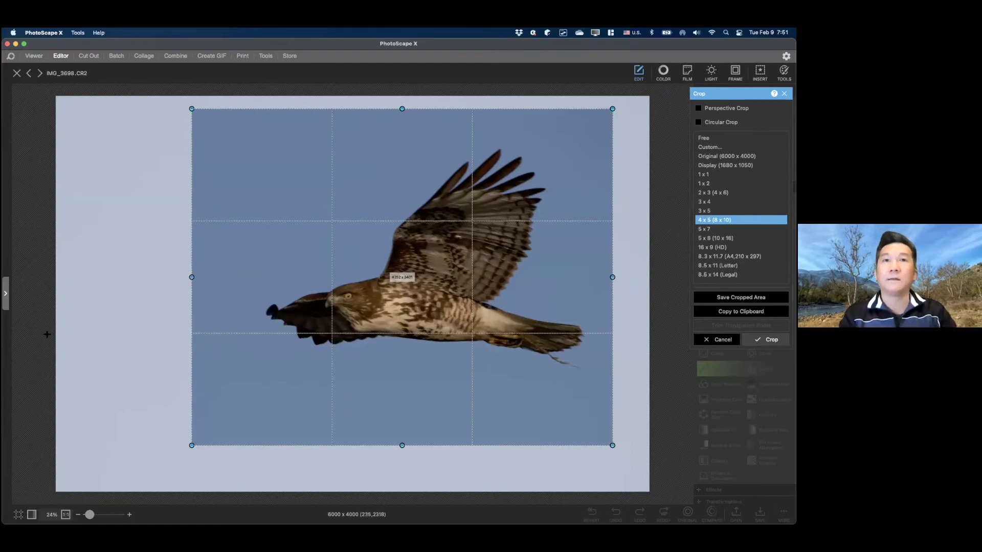
mouse_move(483, 286)
left_mouse_down()
mouse_move(525, 286)
mouse_move(484, 294)
mouse_move(496, 274)
left_mouse_up()
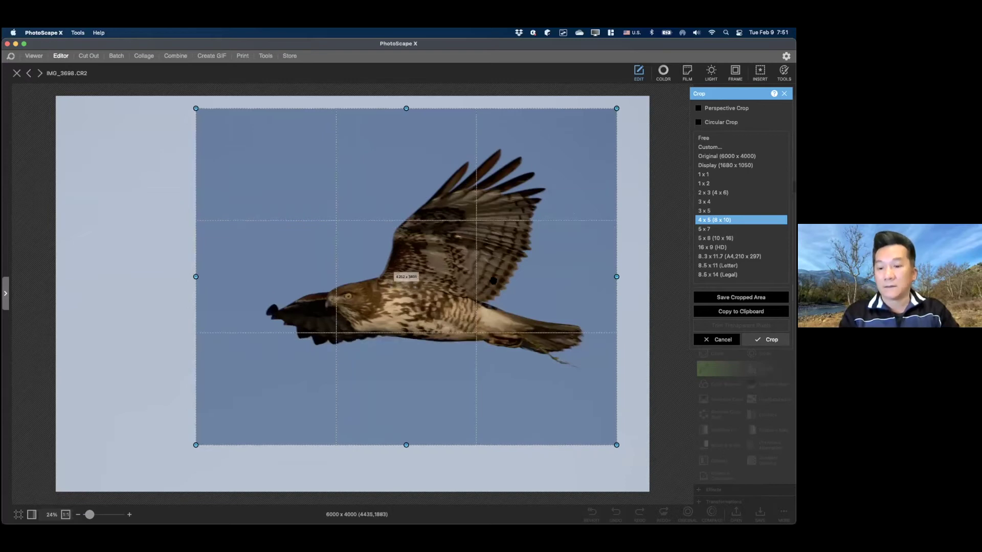
key("Return")
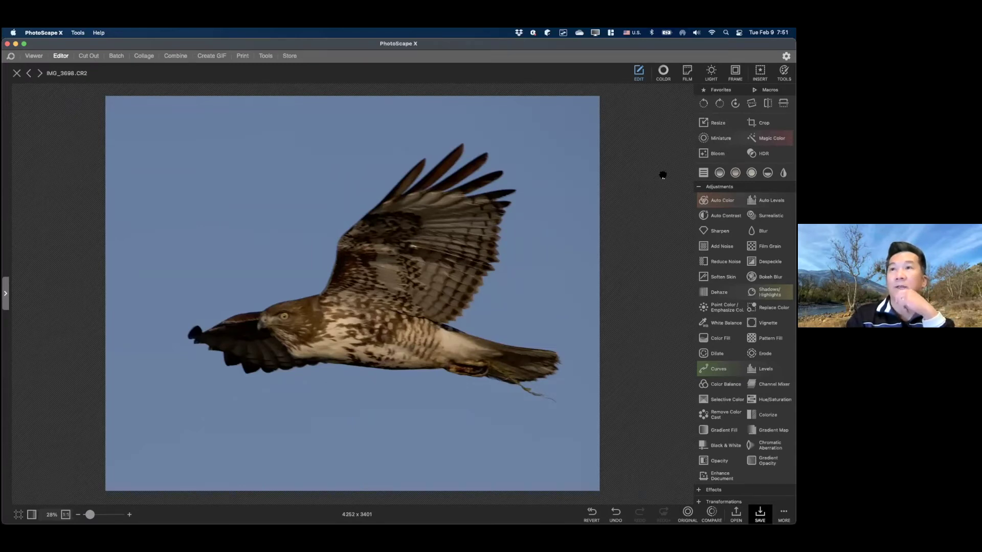
Flip the hawk photo horizontally so the bird faces right, and check the head up close.
left_click(768, 105)
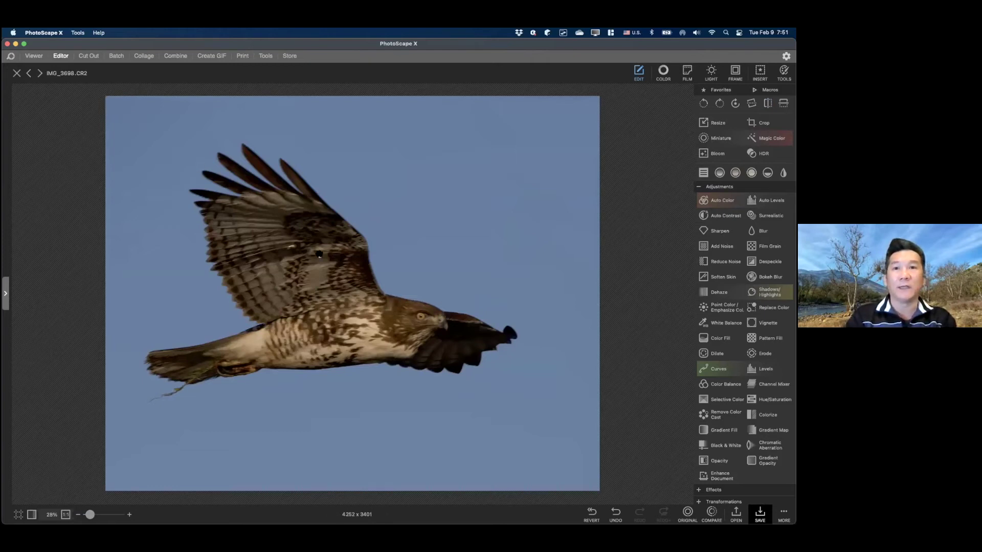
left_click(768, 104)
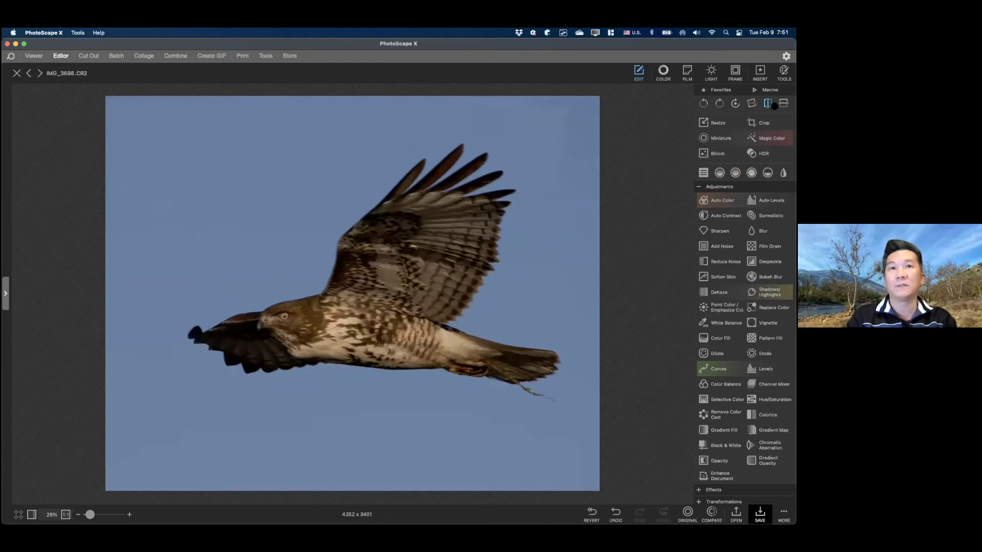
left_click(772, 104)
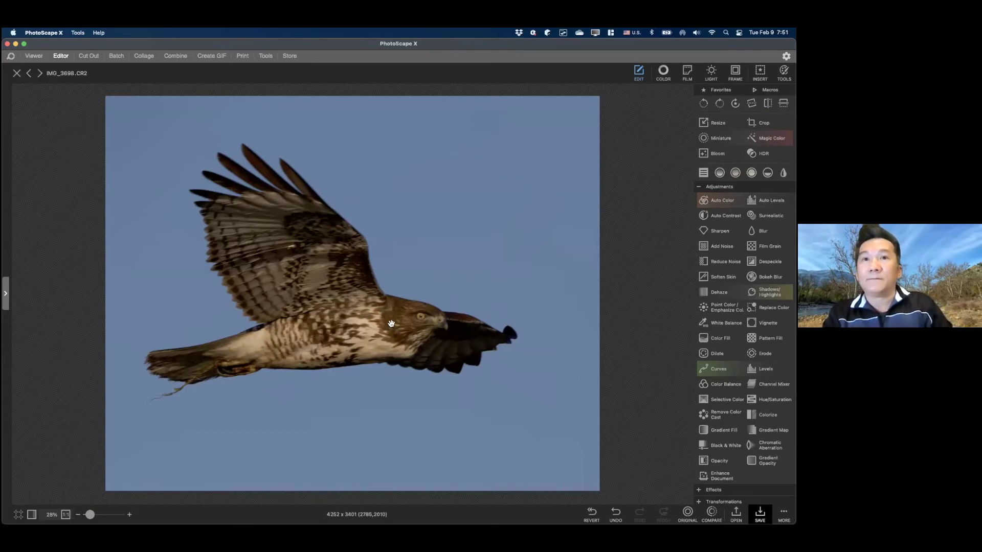
scroll(391, 323, "up", 5)
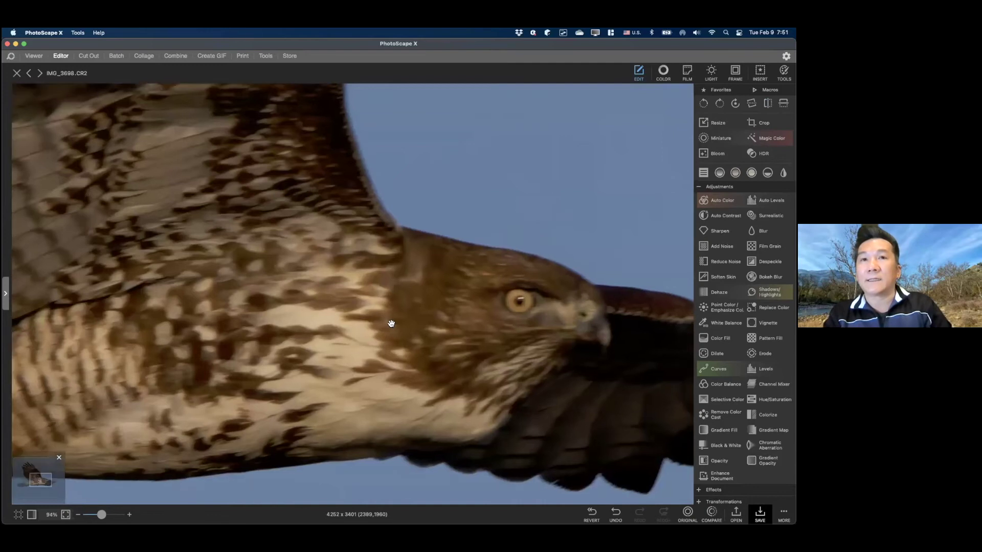
Save the cropped and flipped hawk photo as IMG_3698.jpg in the Desktop folder.
scroll(392, 320, "down", 6)
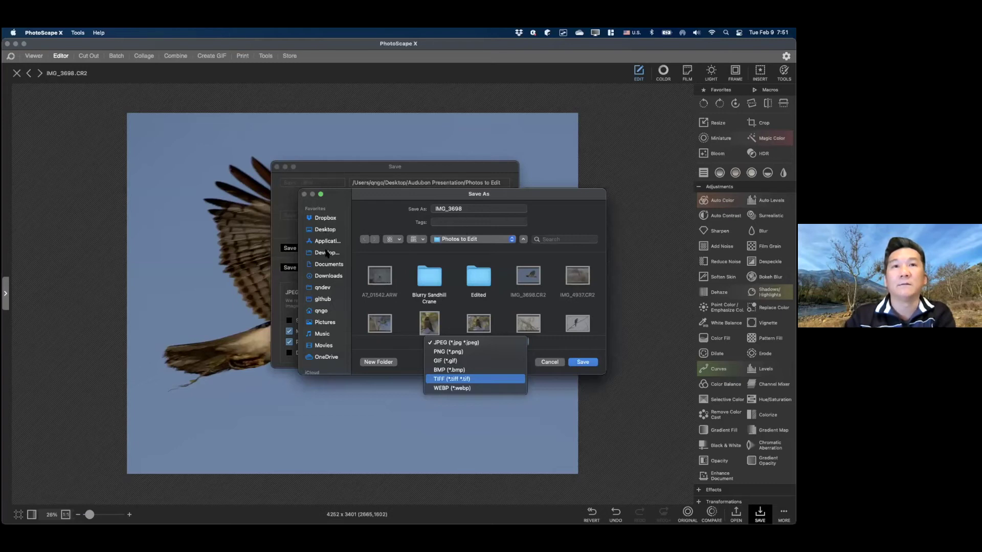
left_click(325, 275)
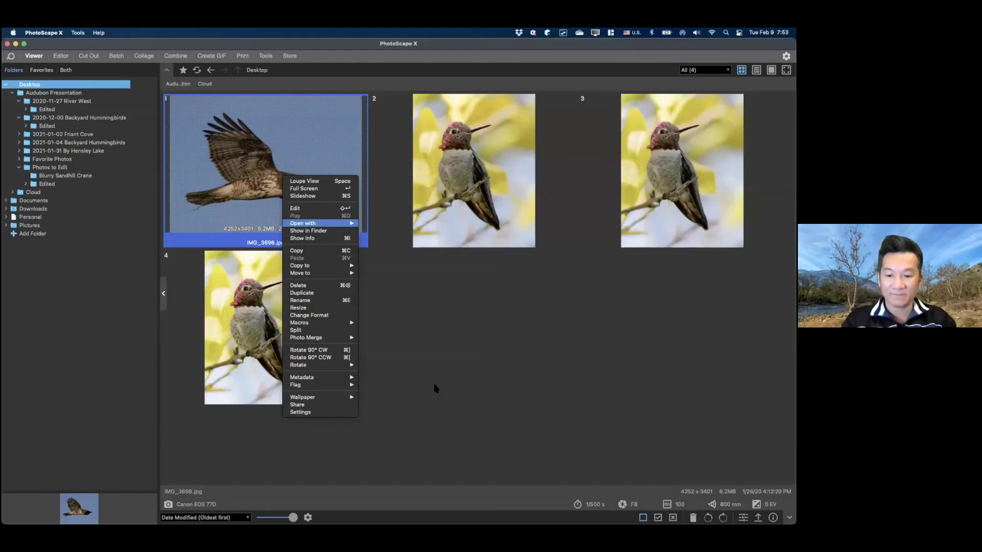
Open IMG_3698.jpg from the Desktop folder in Topaz Sharpen AI and compare the hawk's head with the original.
key("Escape")
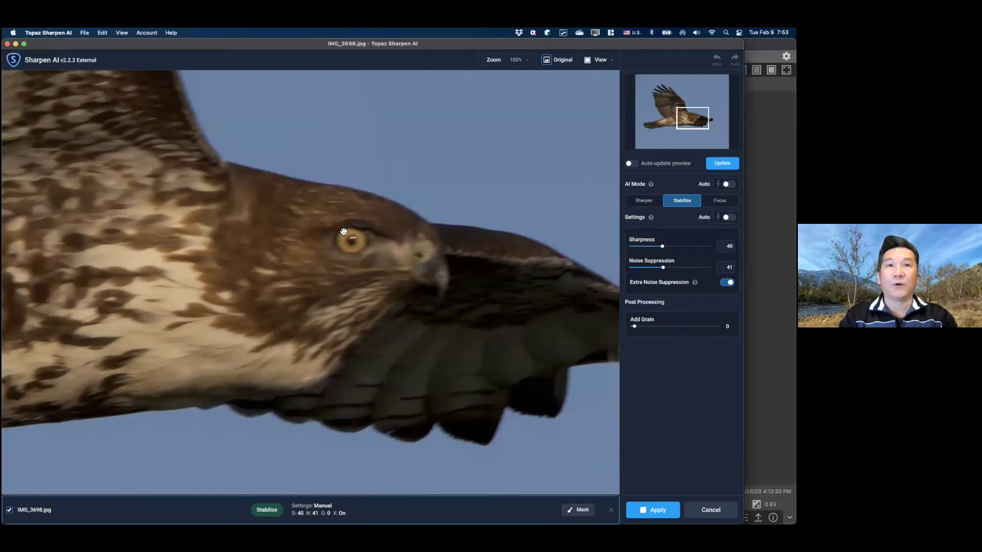
left_click_drag(327, 264, 337, 207)
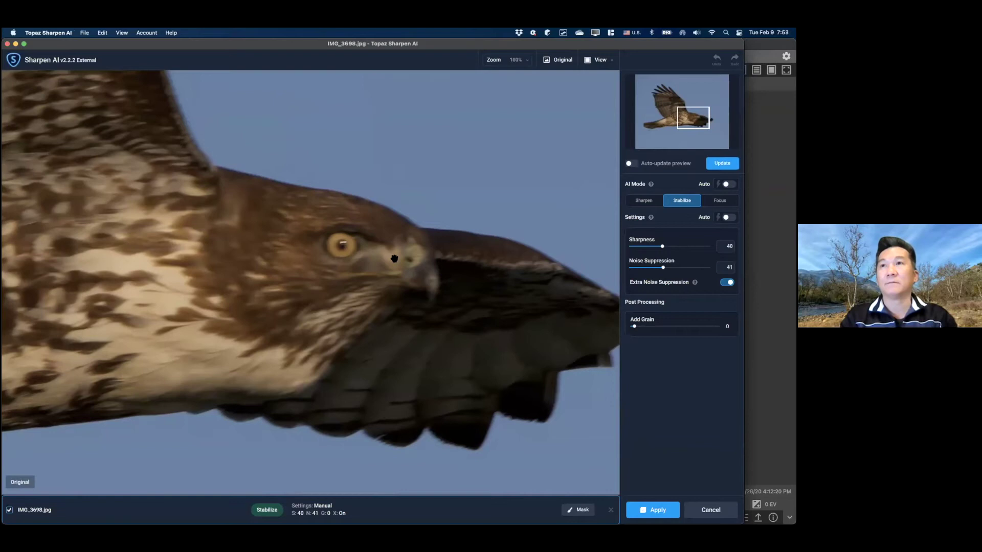
Update the hawk preview in Stabilize mode with Sharpness 51 and Noise Suppression 51.
scroll(365, 250, "right", 2)
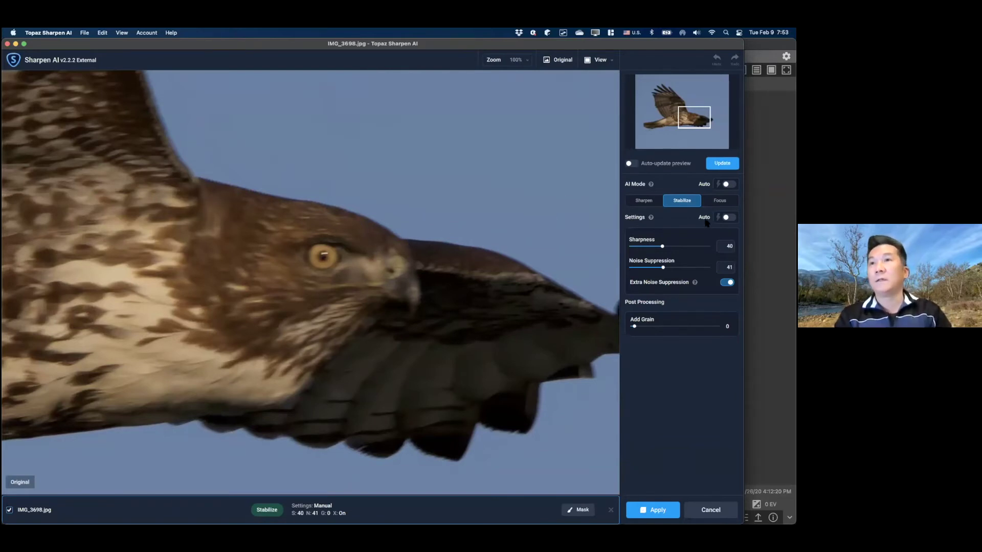
left_click(645, 201)
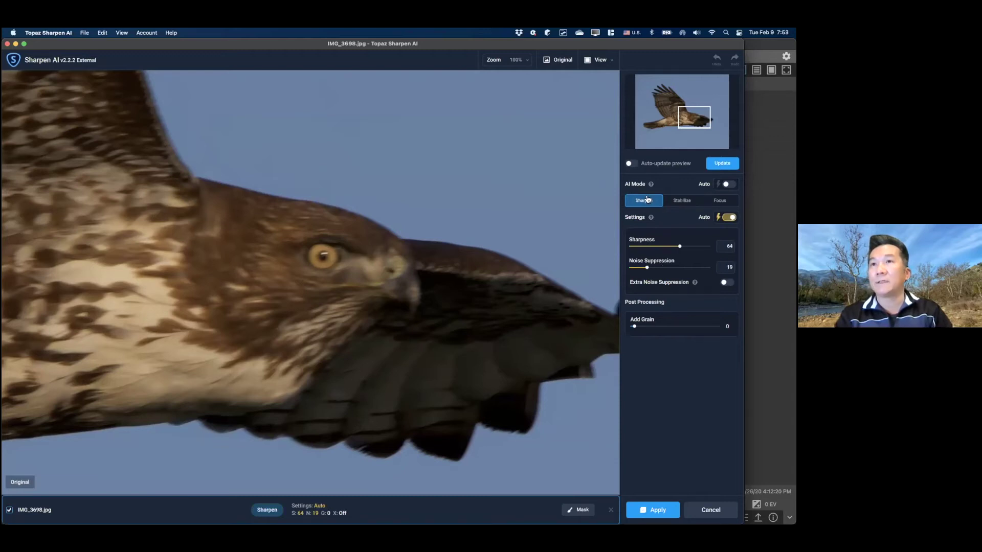
left_click(677, 201)
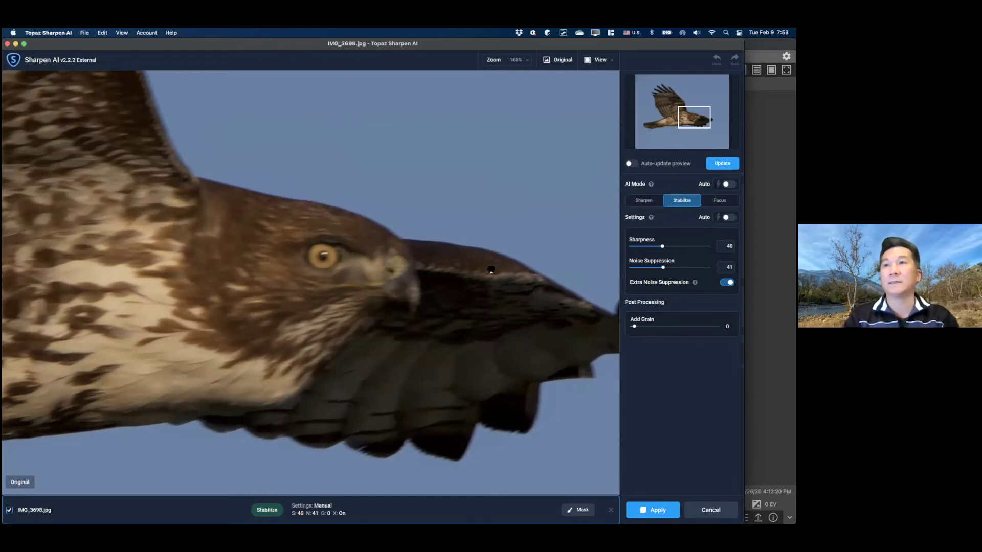
left_click(676, 246)
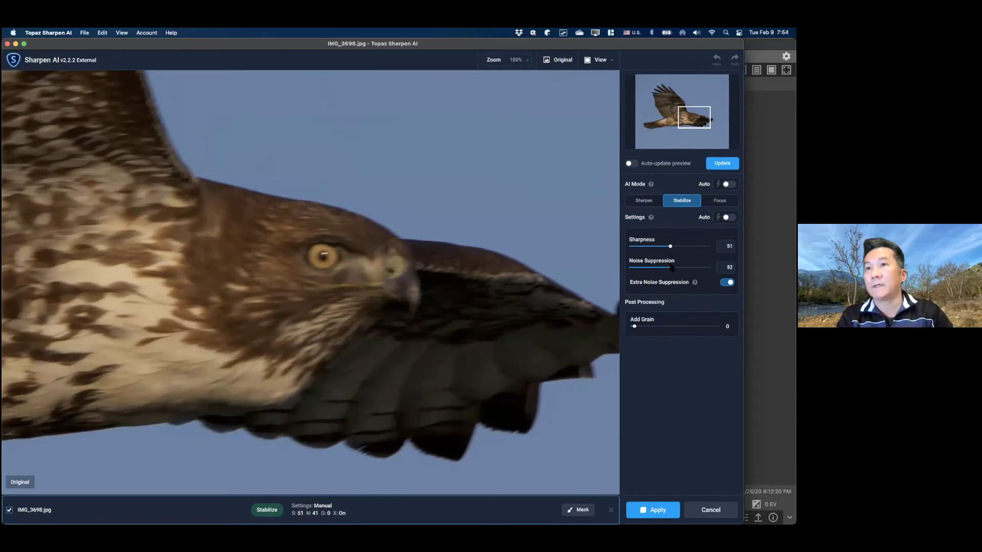
left_click(718, 166)
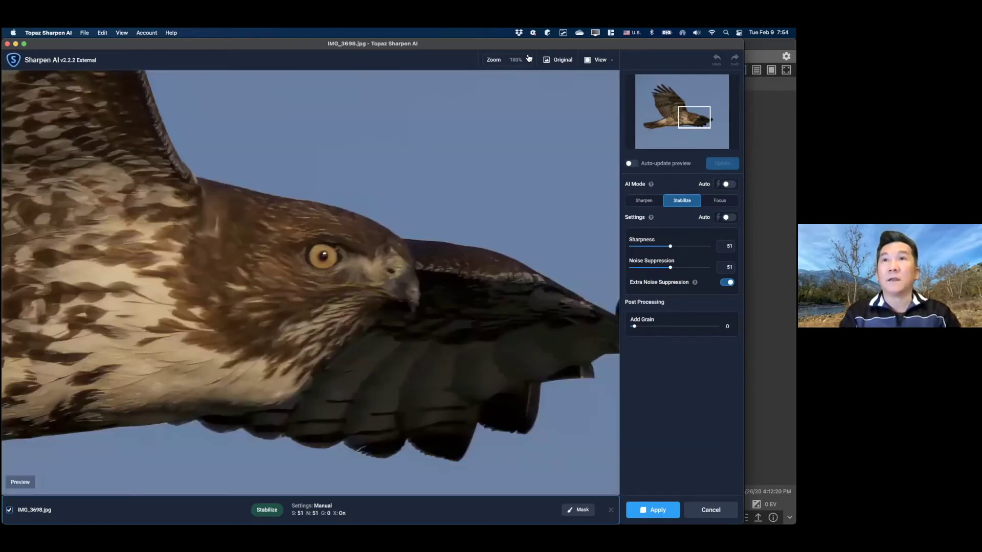
Compare the stabilized preview of the hawk's head with the original image several times.
left_click(560, 62)
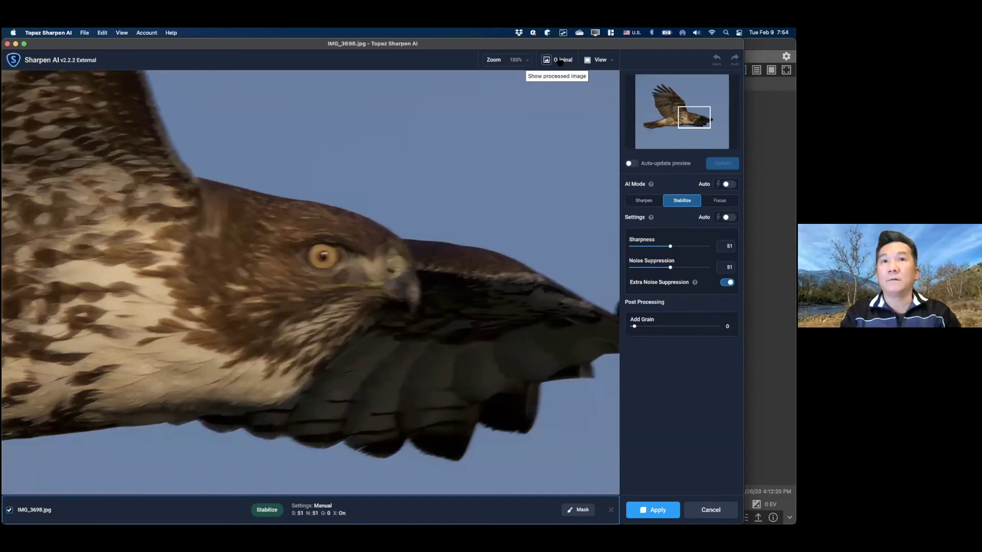
left_click(561, 61)
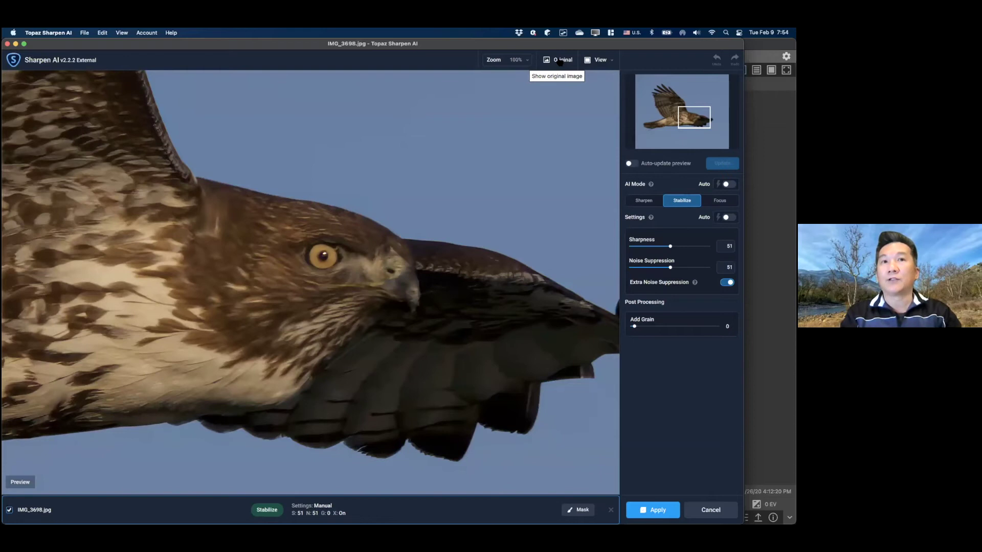
left_click(560, 62)
left_click(561, 62)
left_click(560, 61)
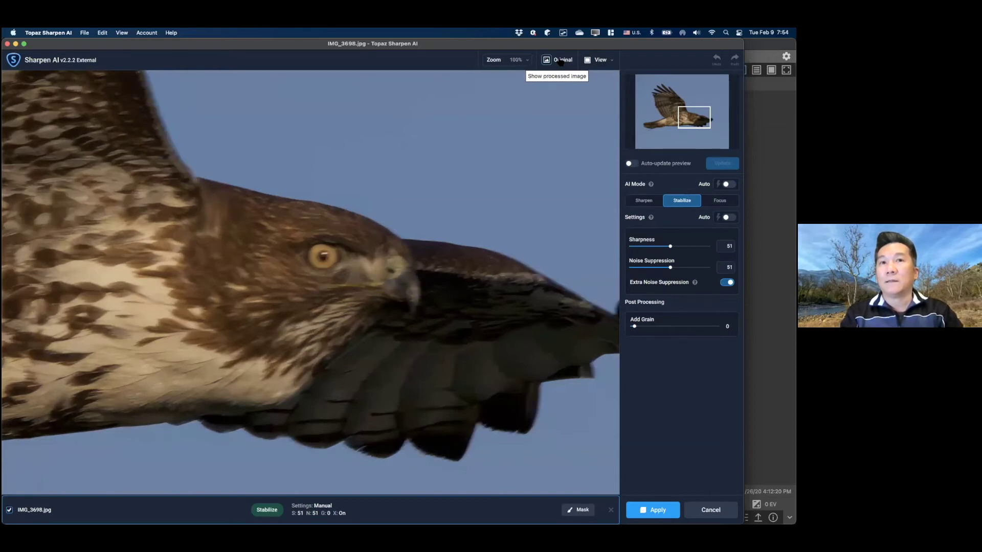
left_click(560, 62)
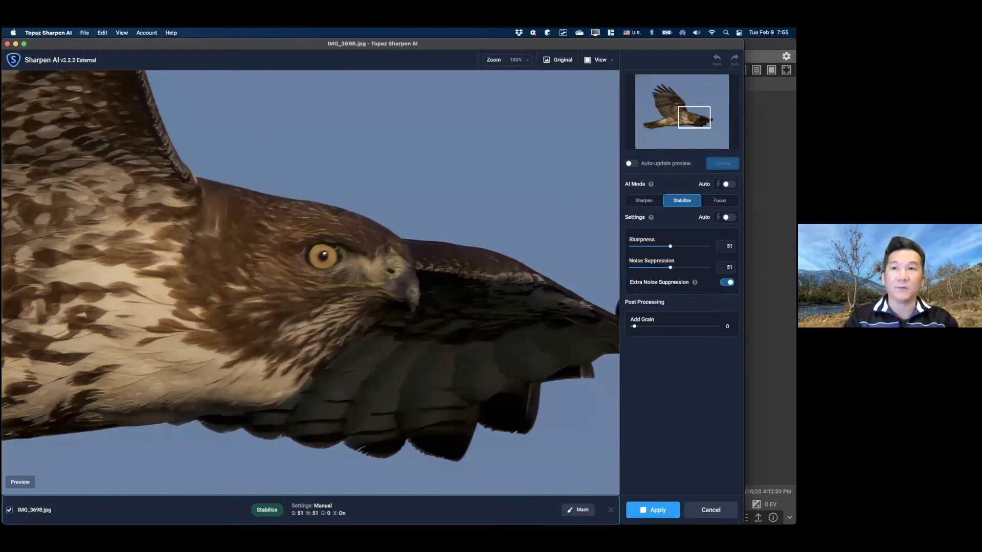
Preview the hawk with Sharpness 30 and Noise Suppression 31, and close Topaz Sharpen AI without saving.
left_click(655, 268)
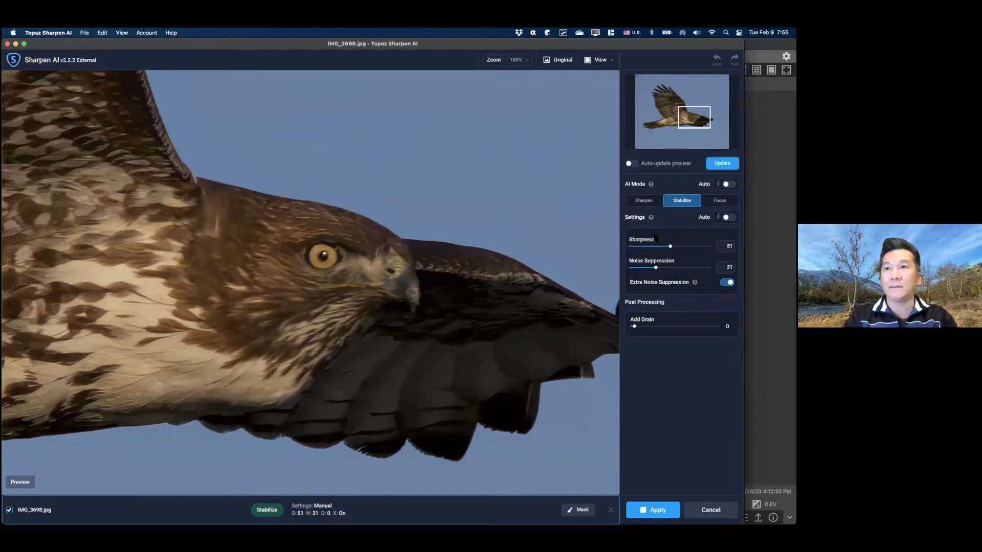
left_click(656, 246)
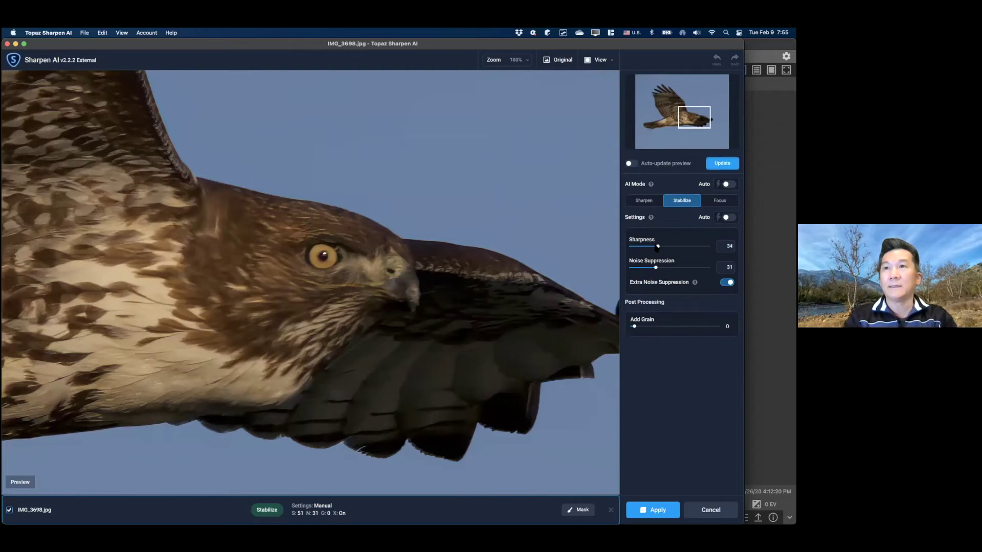
left_click(722, 163)
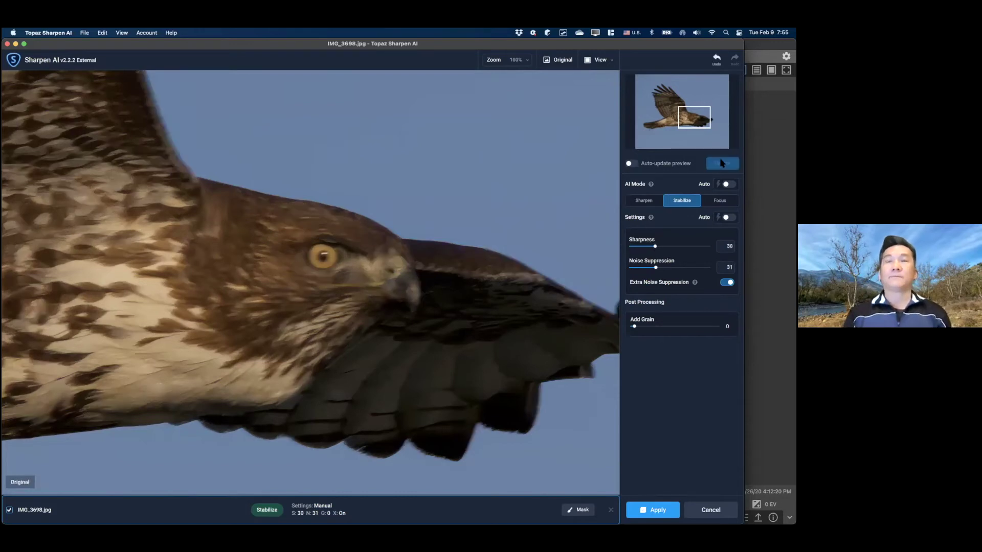
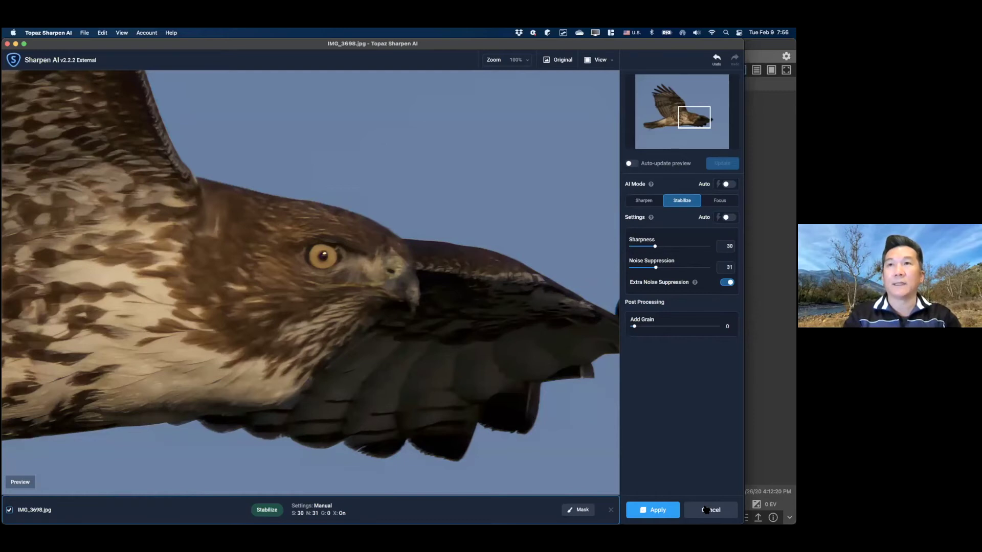
left_click(706, 509)
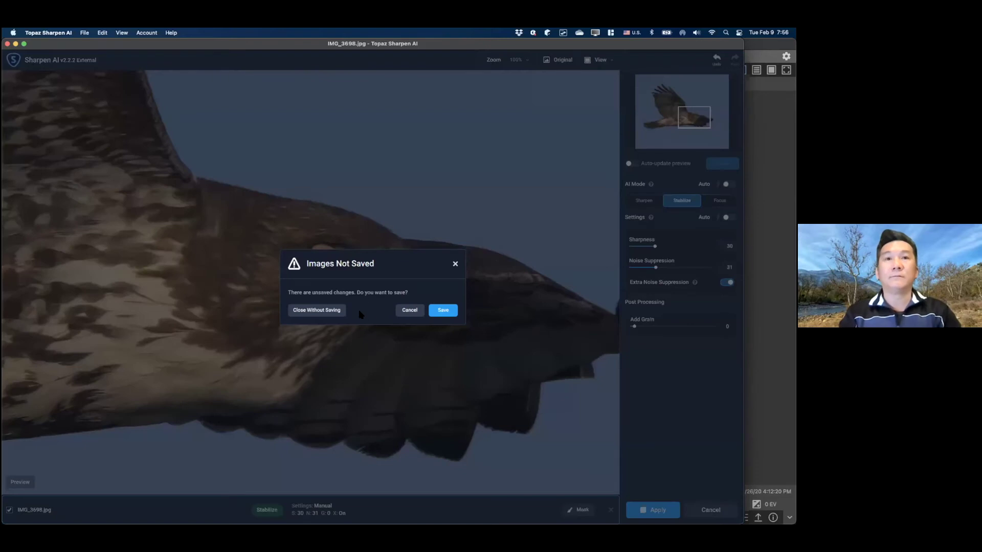
left_click(303, 310)
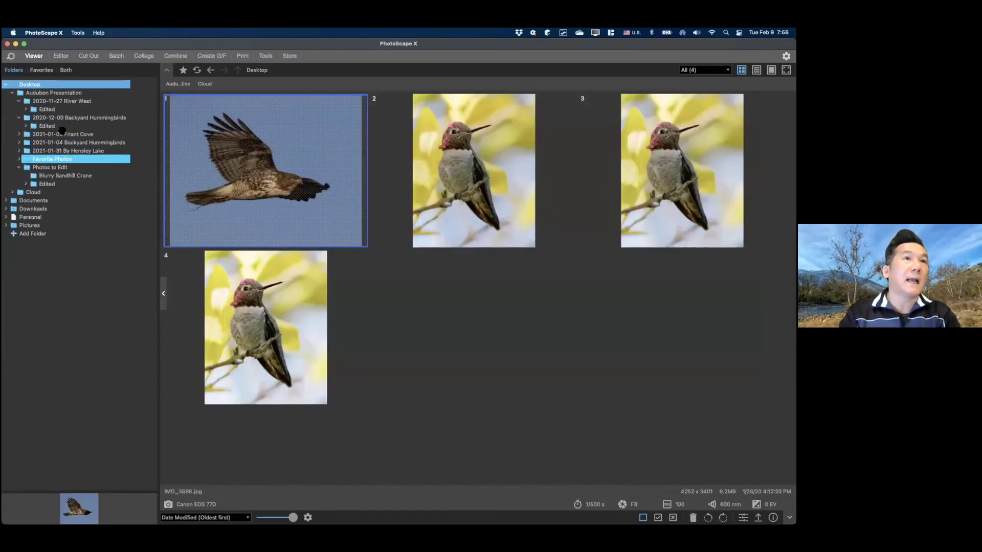
Open the edited IMG_3698.jpg from the Edited folder under Photos to Edit and examine the hawk's head up close.
left_click(48, 182)
double_click(236, 163)
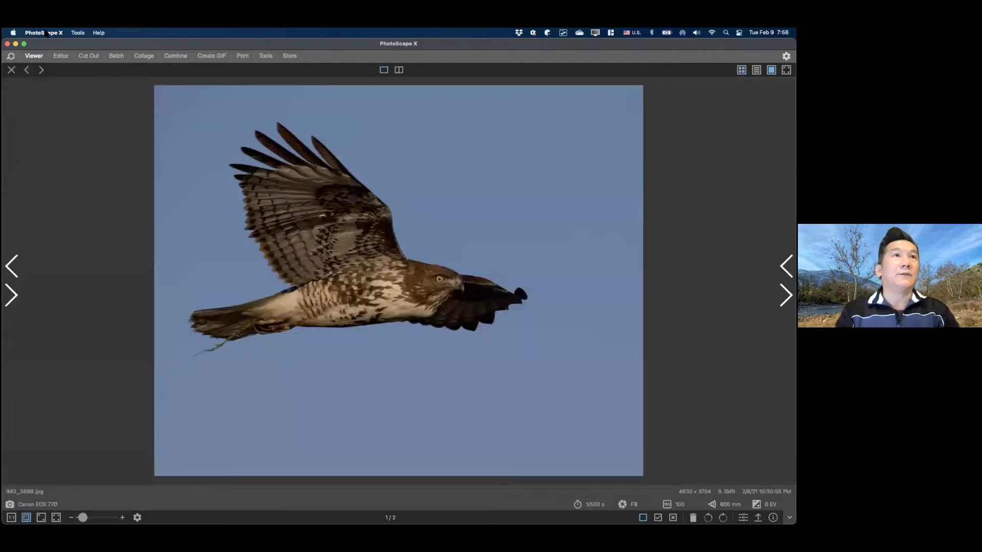
scroll(434, 294, "up", 5)
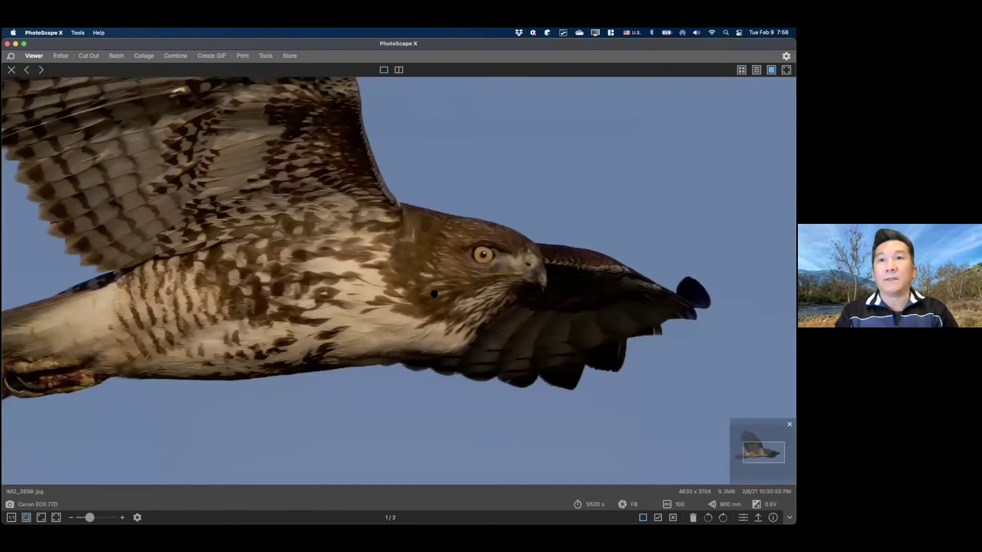
scroll(434, 294, "down", 5)
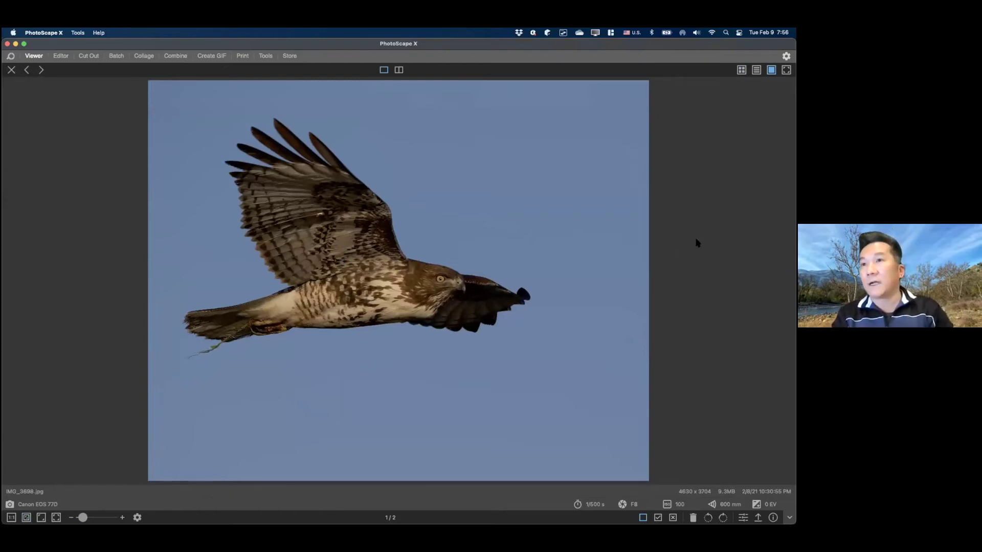
Bring the edited hawk photo into the editor and apply Sharpen with radius 11.5 px, threshold 0 and amount 42%.
key("super+2")
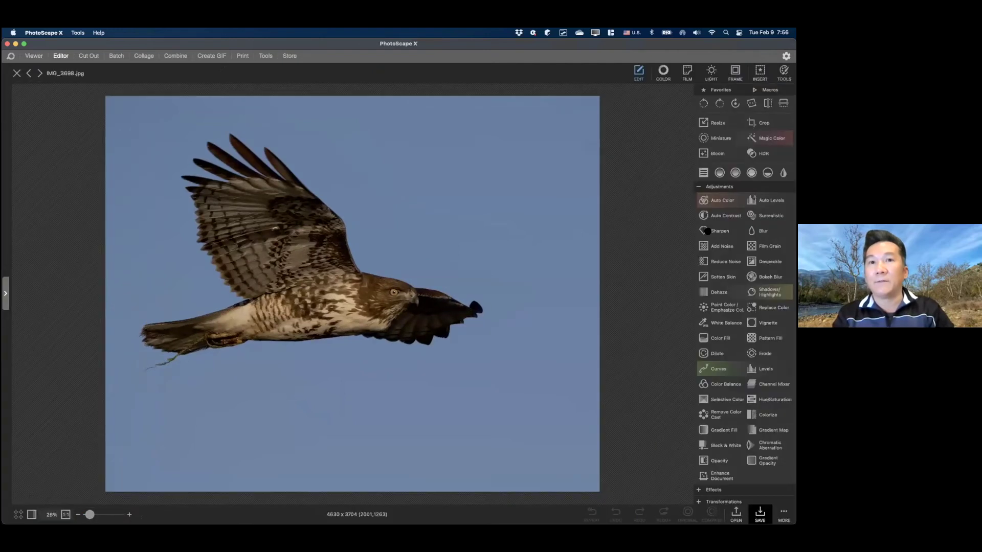
key("super+equal")
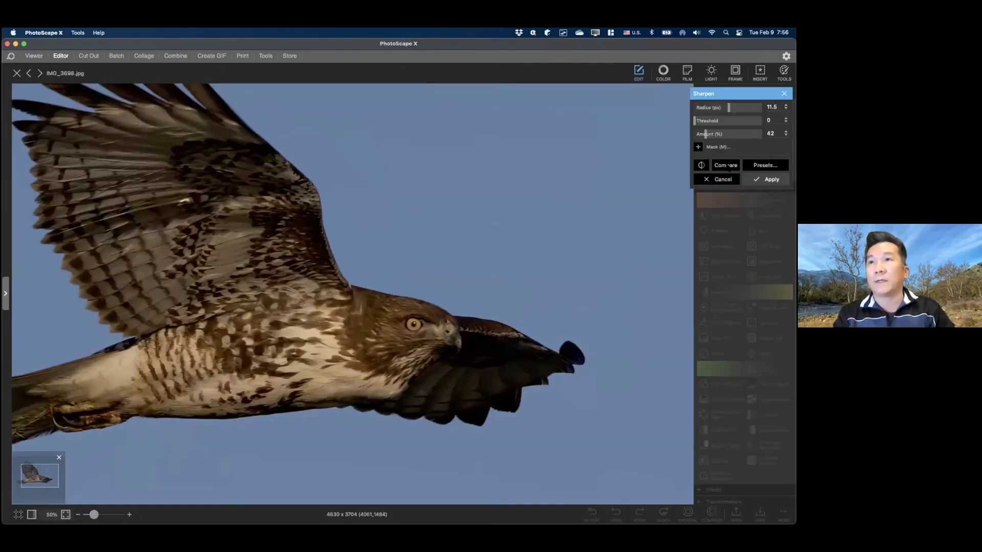
left_click(729, 164)
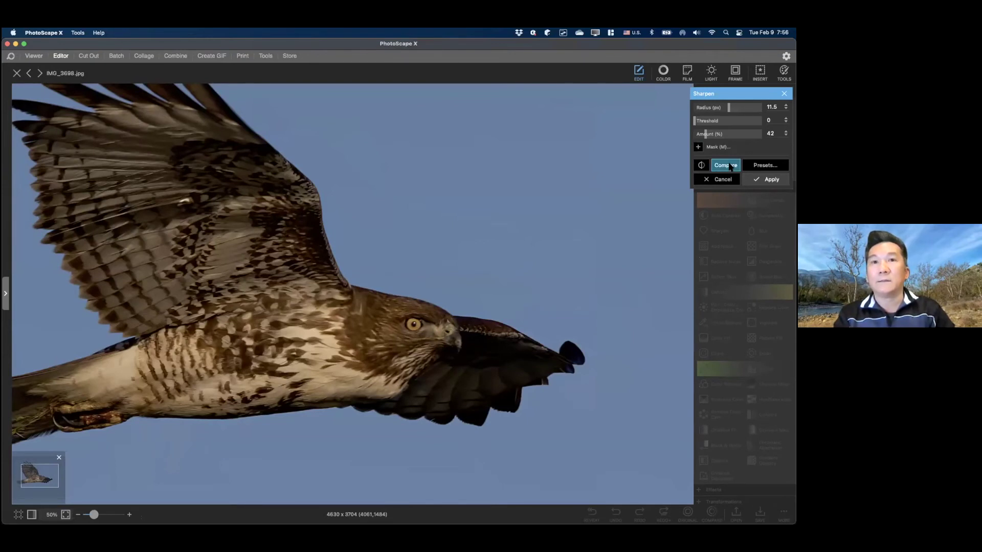
left_click(730, 166)
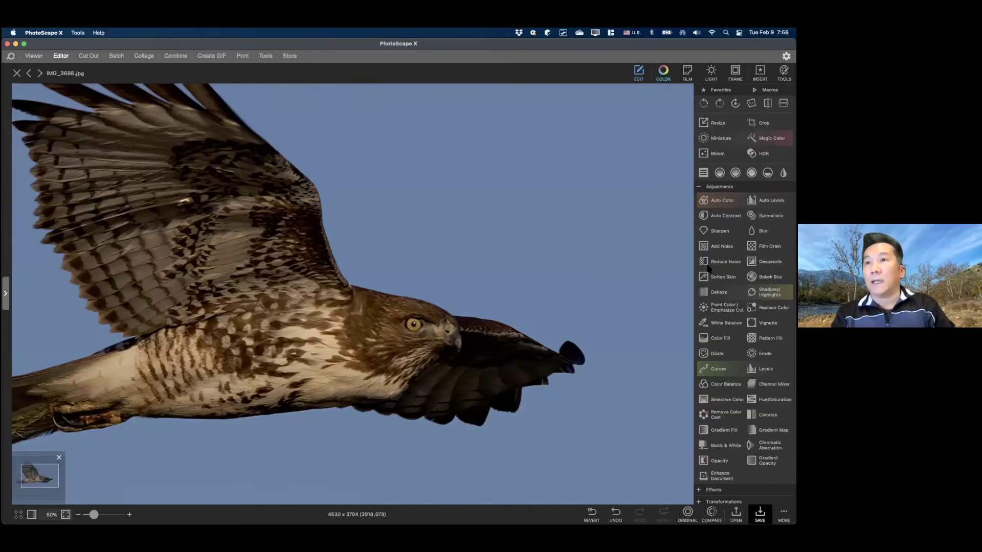
Apply a colour adjustment with exposure 46, temperature 9962 and slightly raised saturation, and check the hawk photo against the original.
left_click(729, 300)
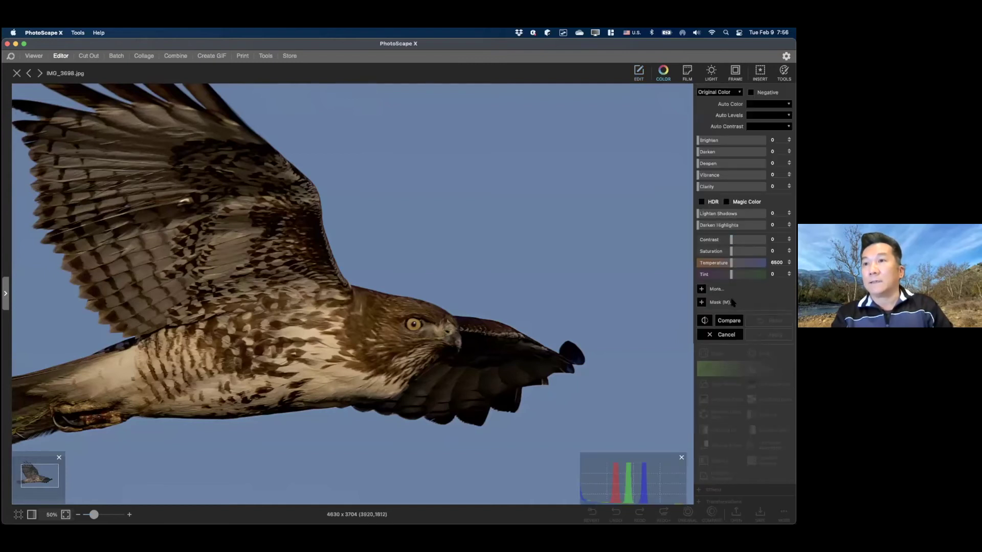
left_click(714, 289)
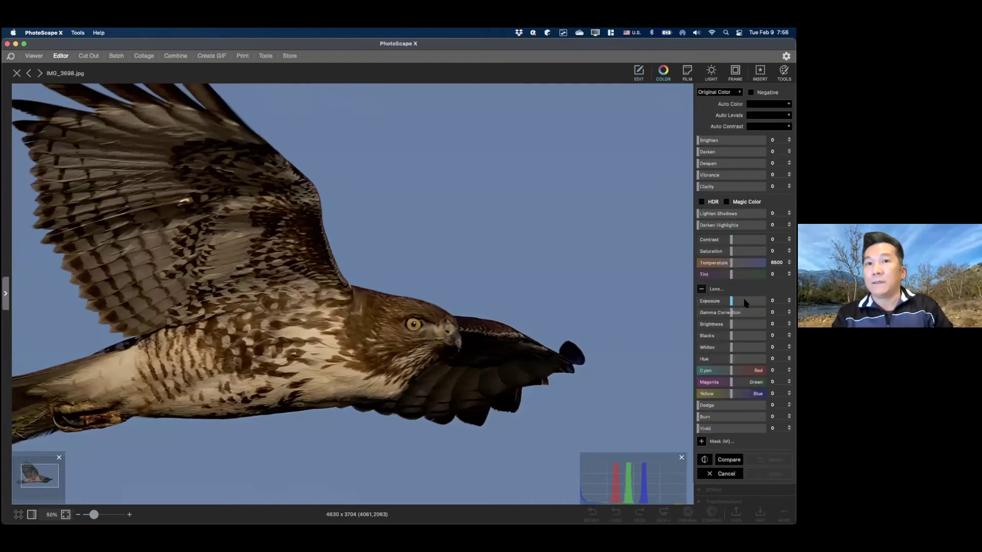
left_click(746, 301)
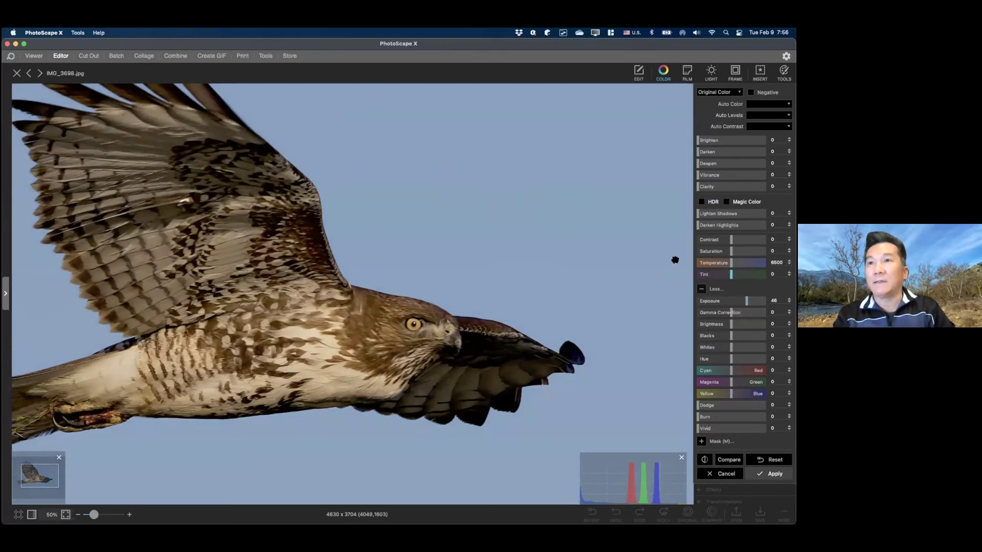
left_click(744, 264)
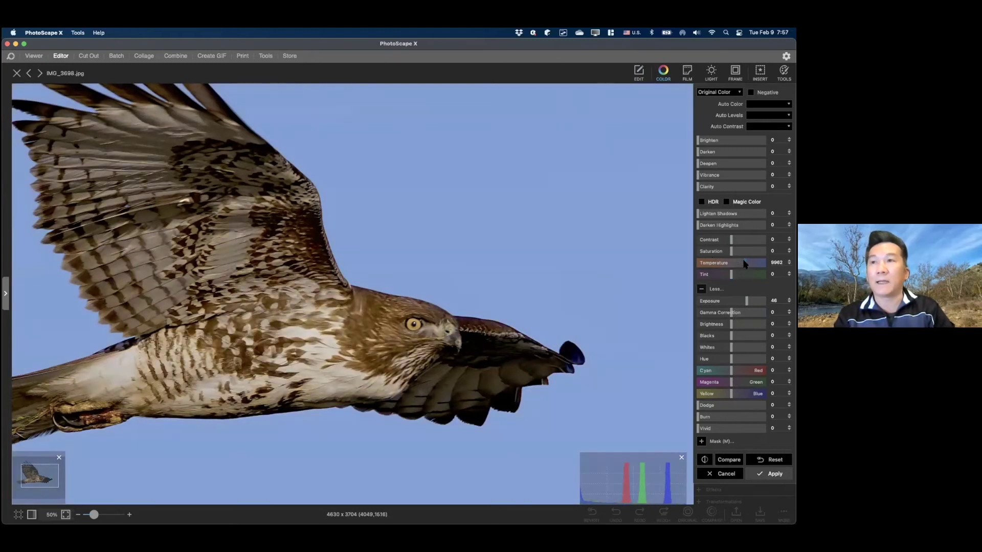
left_click(734, 250)
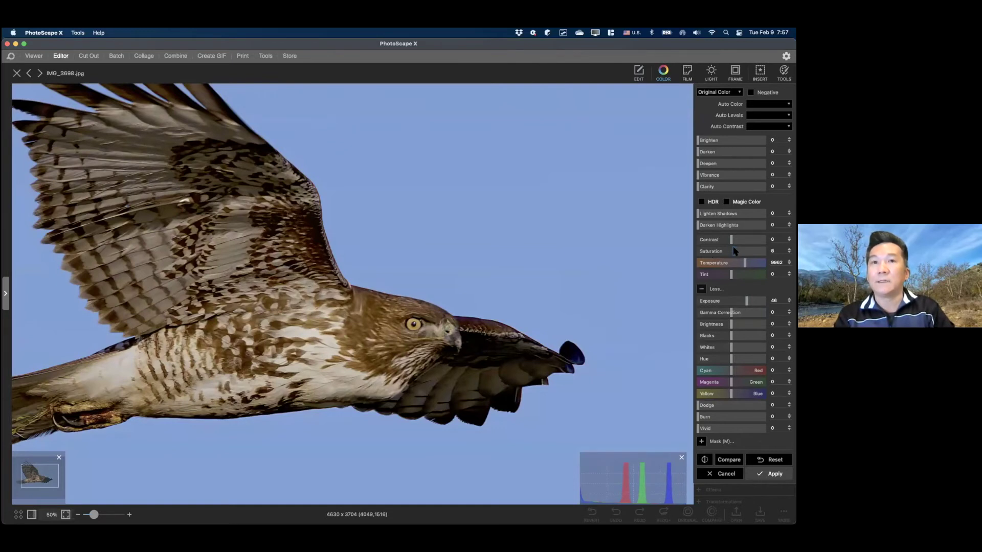
left_click(734, 251)
left_click(766, 472)
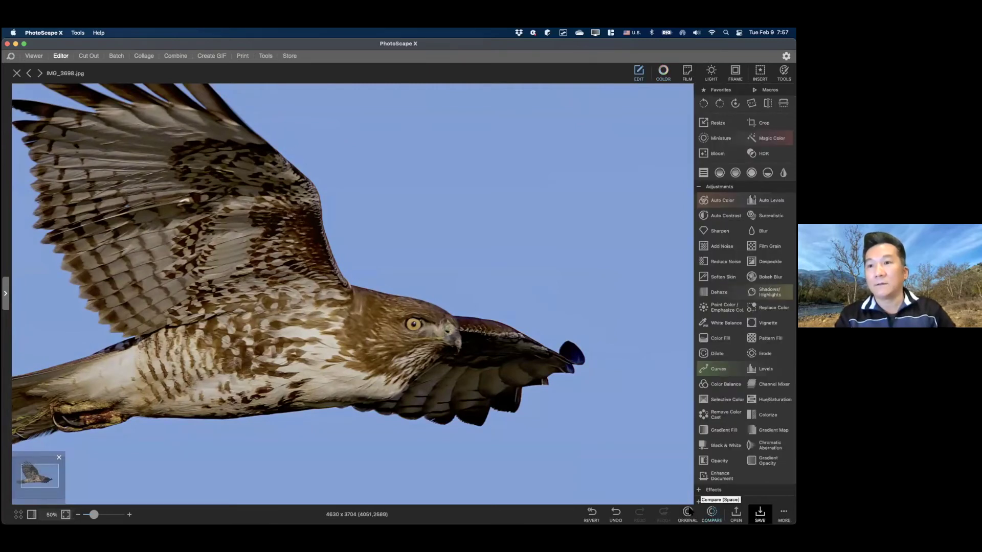
left_click(688, 512)
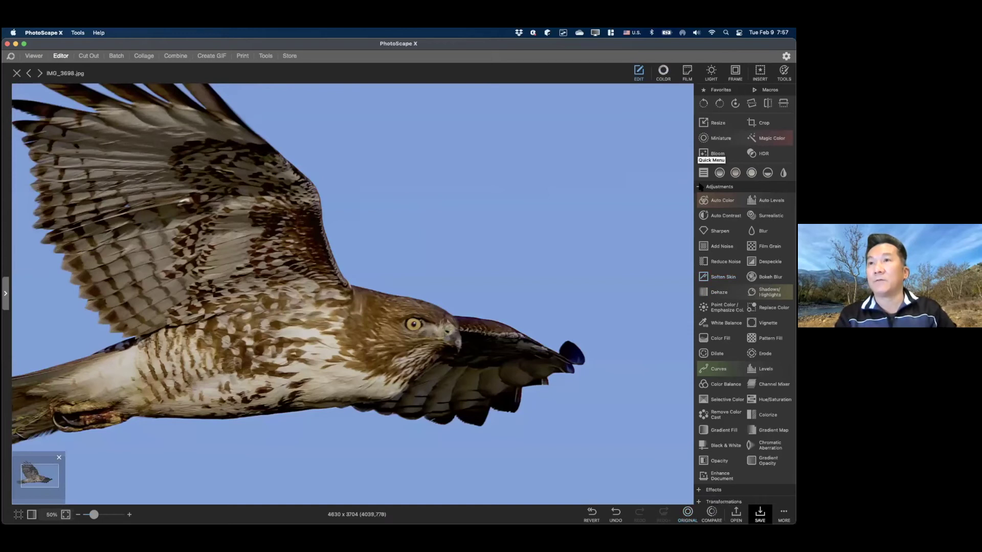
Begin another colour adjustment on the flying hawk with clarity 11 and vibrance 13.
left_click(703, 305)
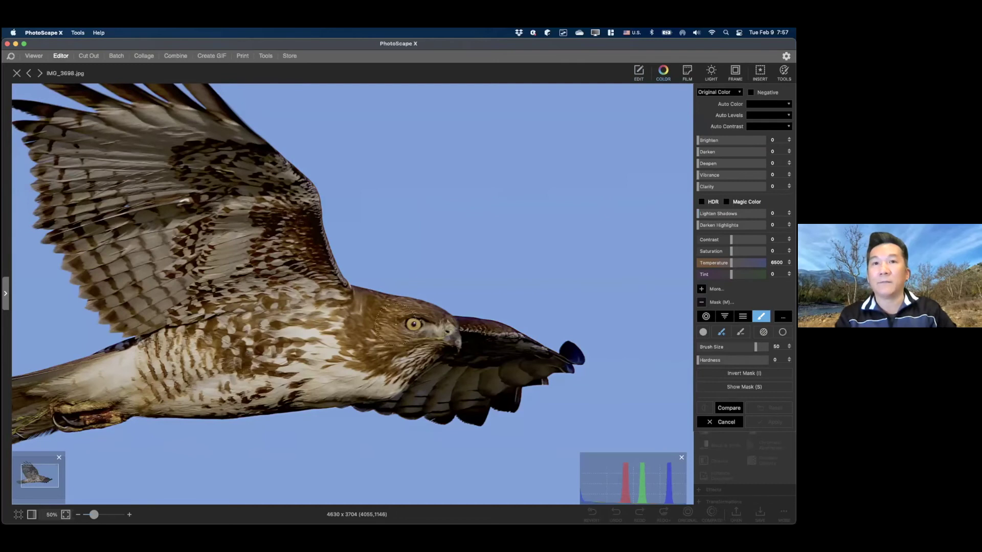
left_click(414, 325)
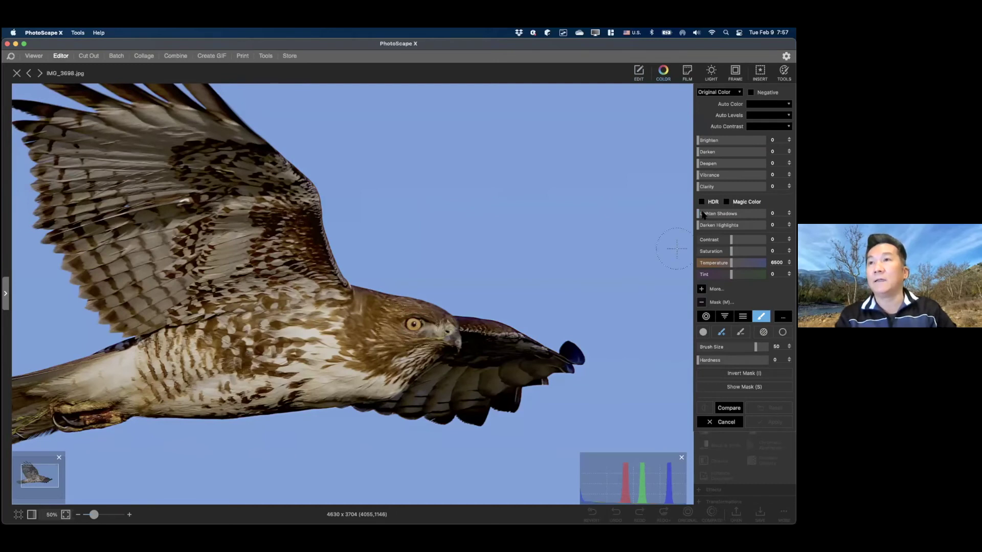
left_click(706, 186)
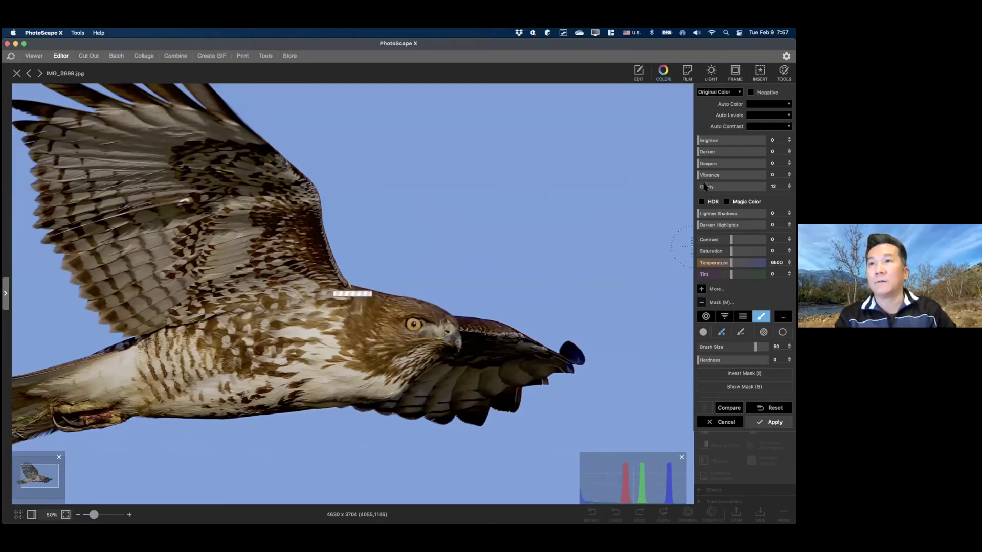
left_click(704, 186)
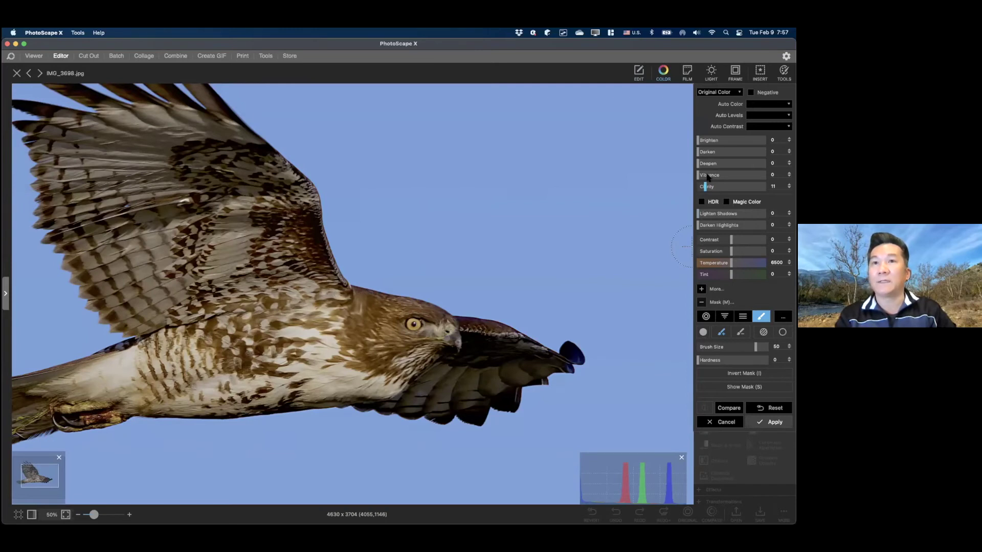
left_click(708, 176)
Raise the hawk photo's saturation to 9, compare it with the before view, and apply the colour adjustment.
left_click(734, 252)
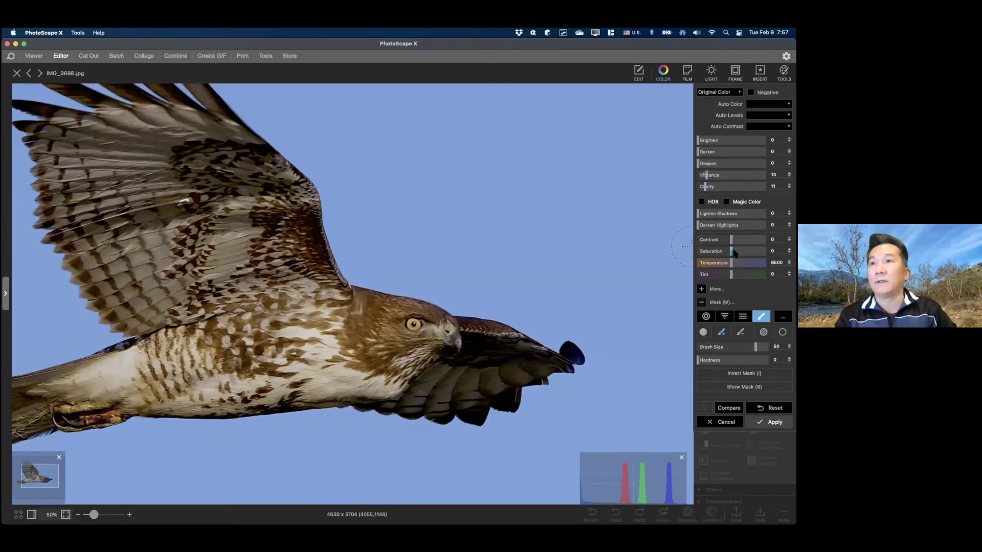
left_click(734, 252)
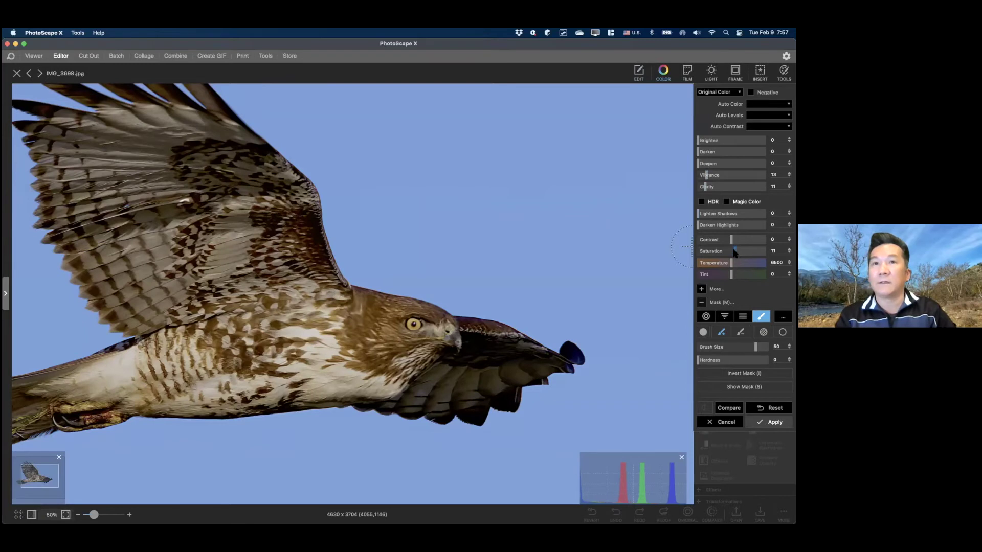
left_click(733, 251)
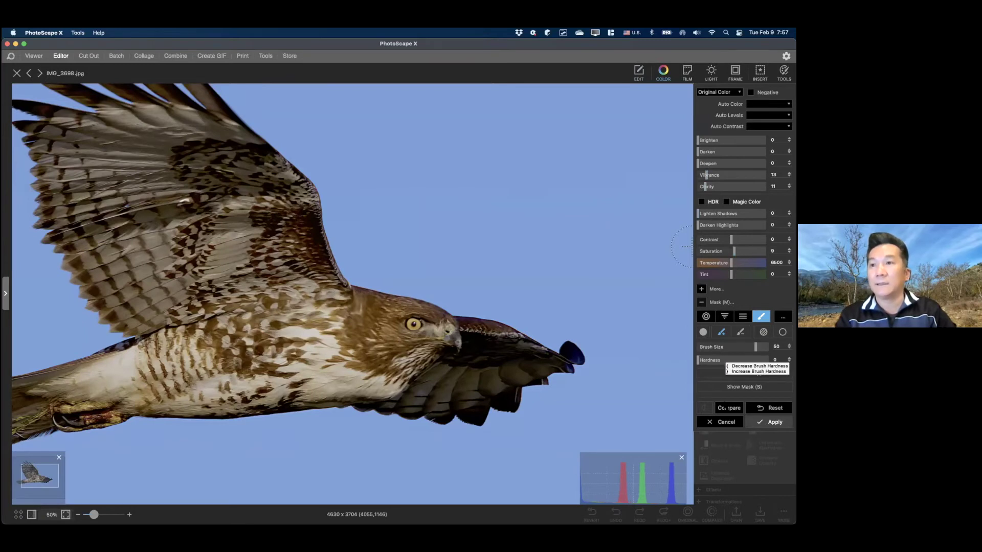
left_click(726, 409)
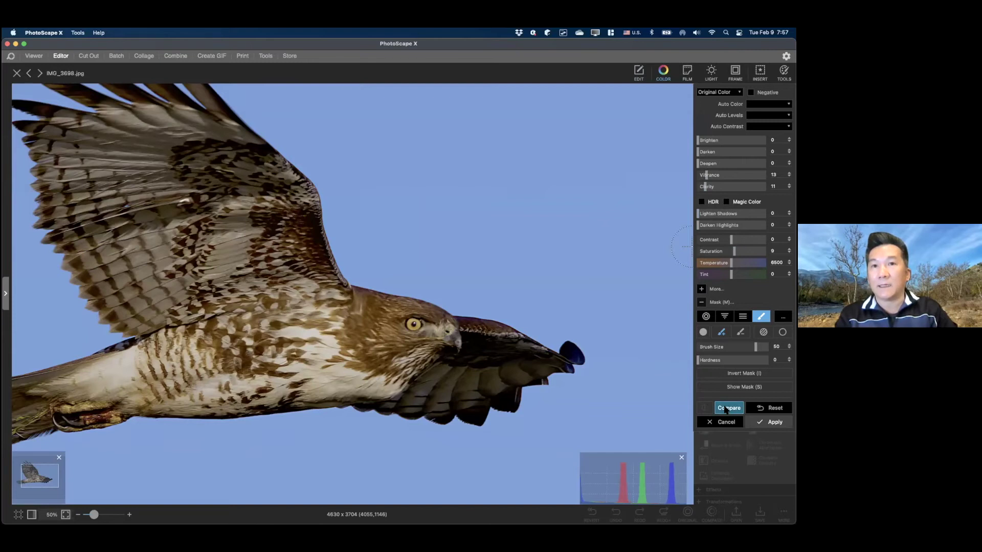
left_click(726, 409)
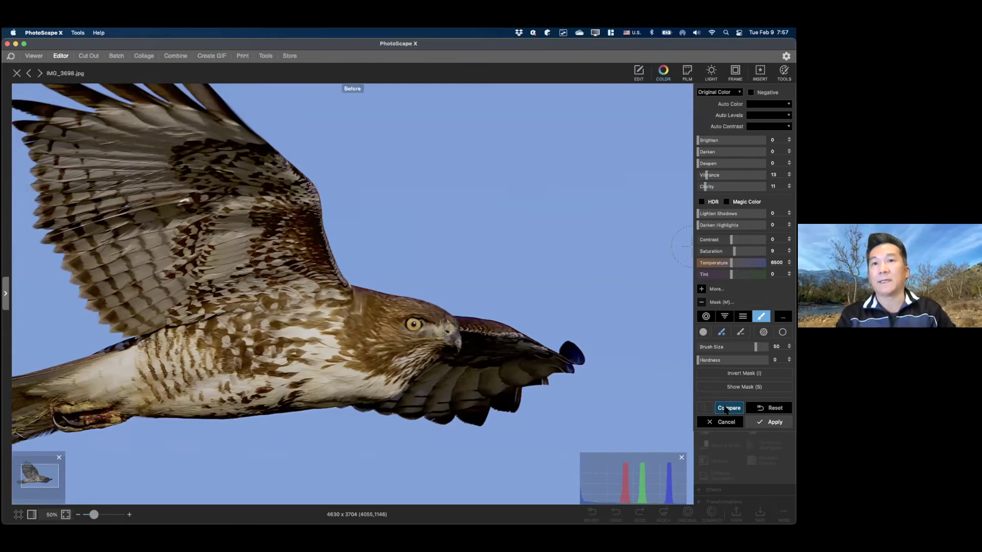
left_click(774, 422)
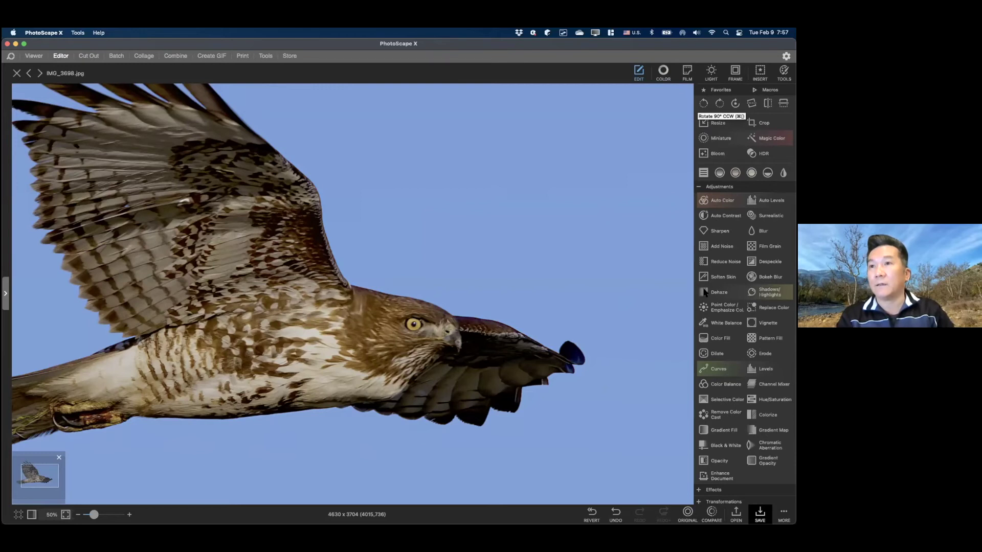
Try lightening the hawk's shadows by 41, compare with the before view, and discard the adjustment.
left_click(704, 321)
key("m")
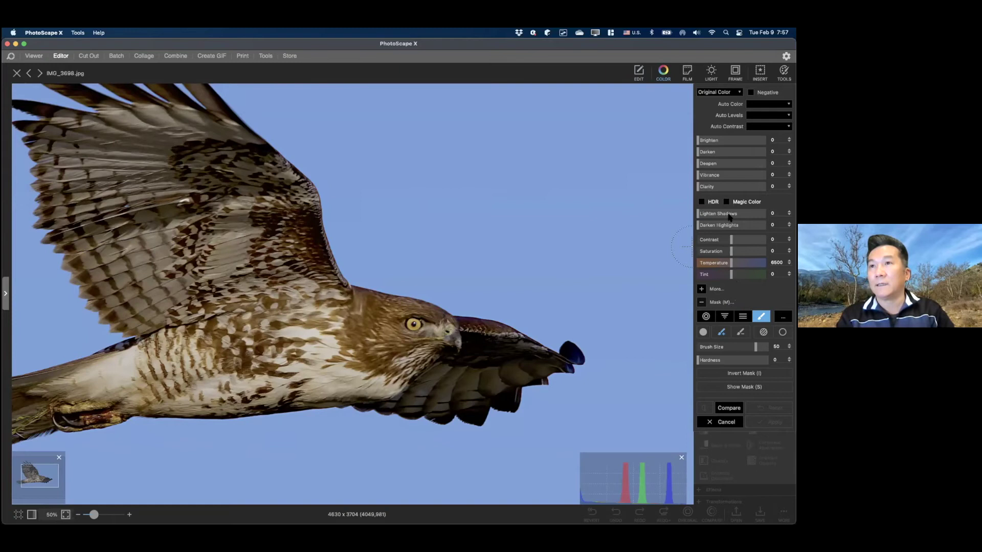
left_click_drag(729, 215, 725, 213)
mouse_move(510, 362)
left_mouse_down()
mouse_move(469, 342)
mouse_move(537, 364)
mouse_move(416, 397)
mouse_move(457, 397)
mouse_move(464, 407)
mouse_move(510, 398)
mouse_move(572, 352)
left_mouse_up()
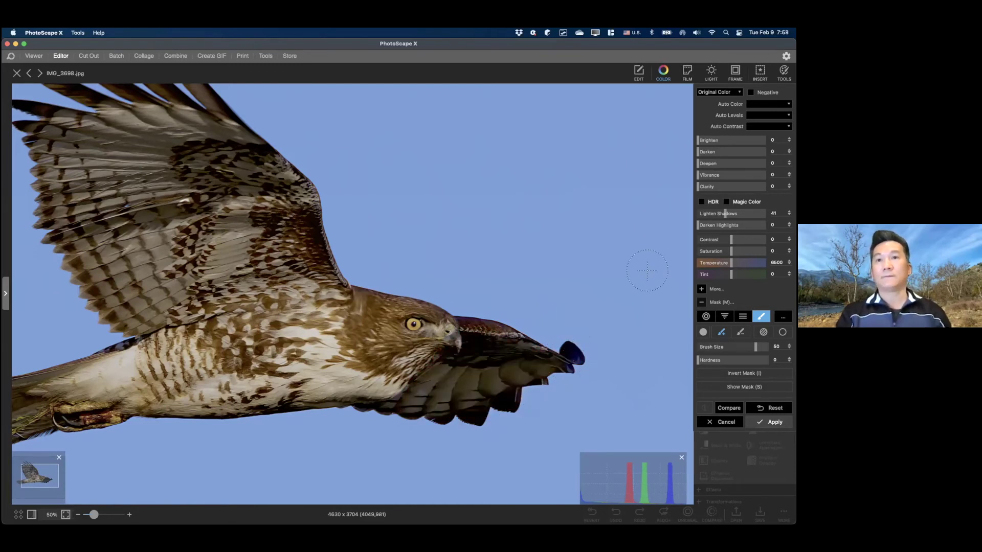
left_click(726, 409)
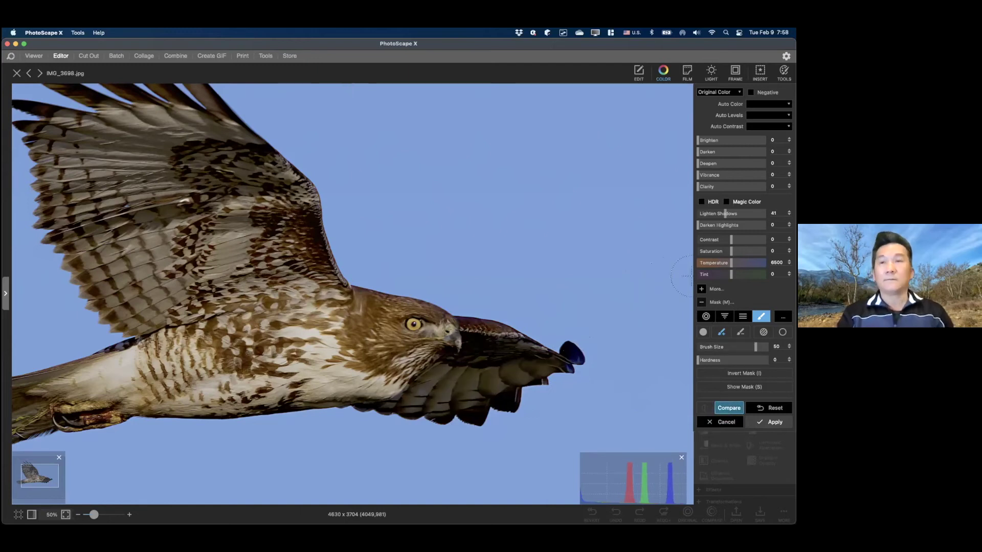
scroll(416, 212, "down", 2)
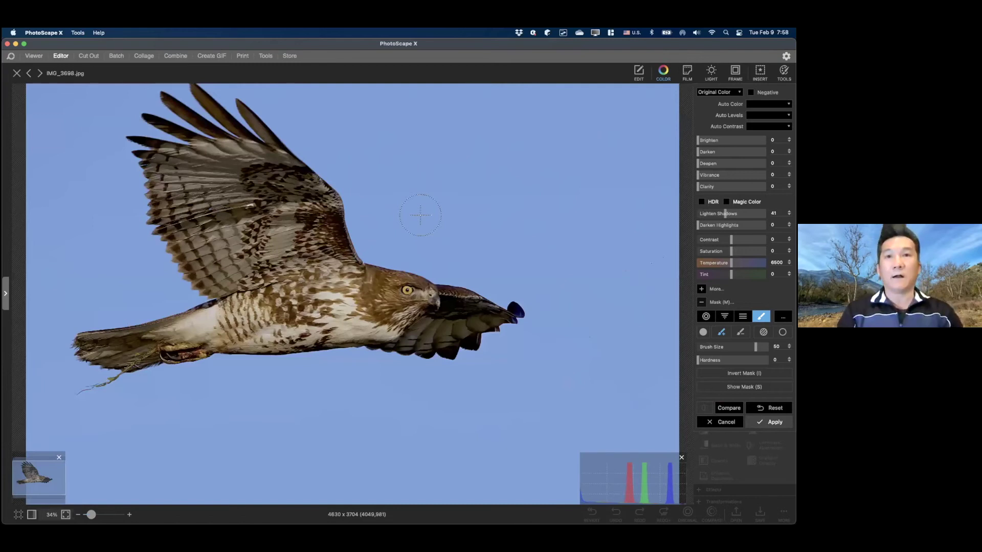
scroll(419, 215, "down", 2)
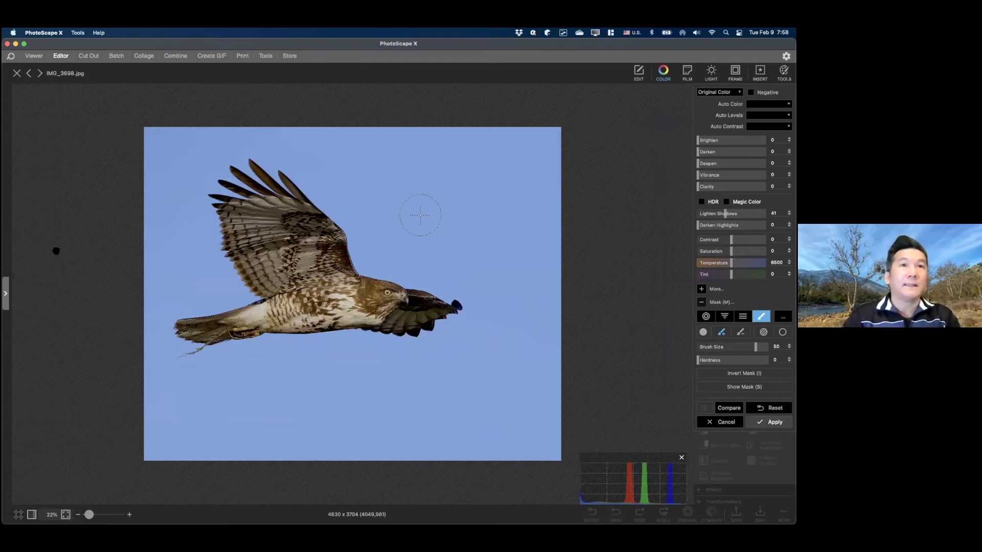
left_click(725, 422)
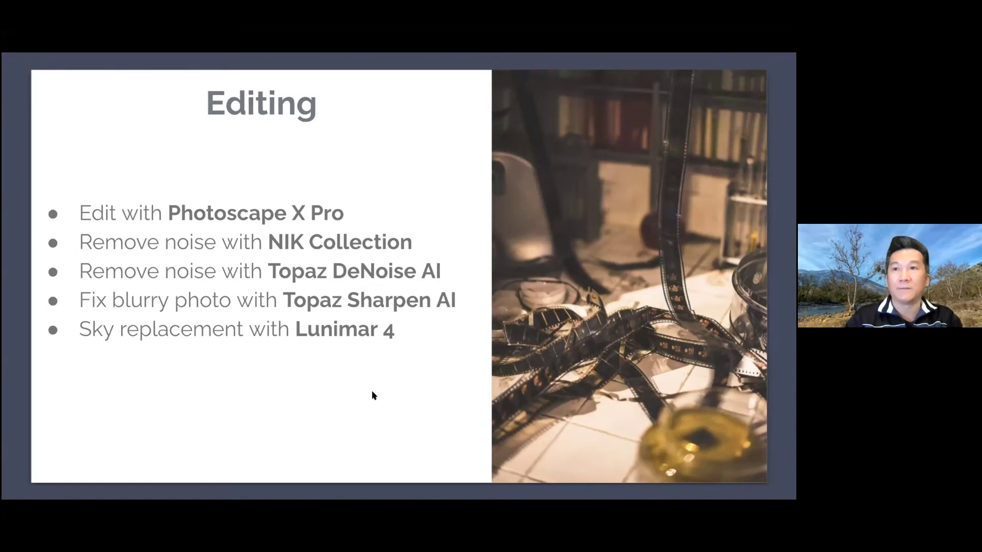
key("Right")
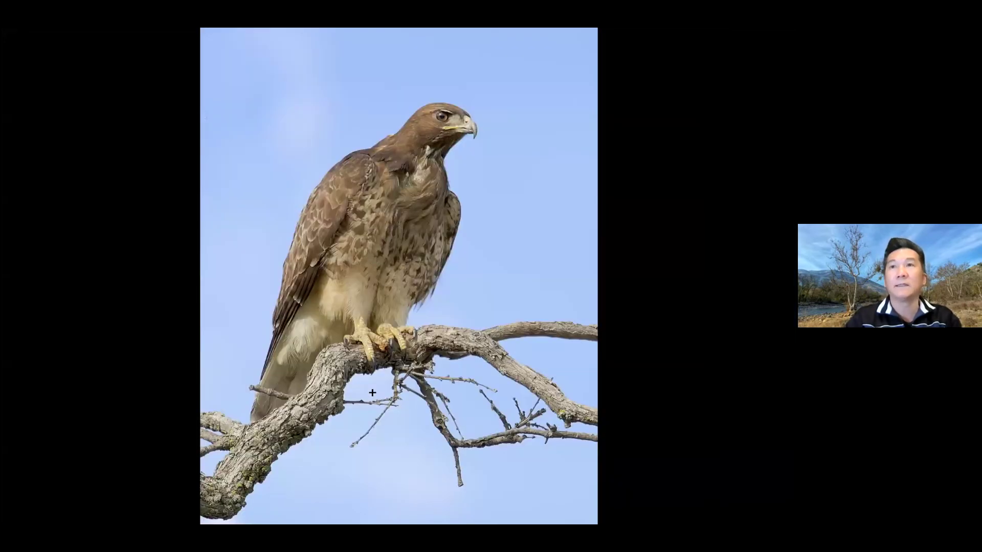
key("Right")
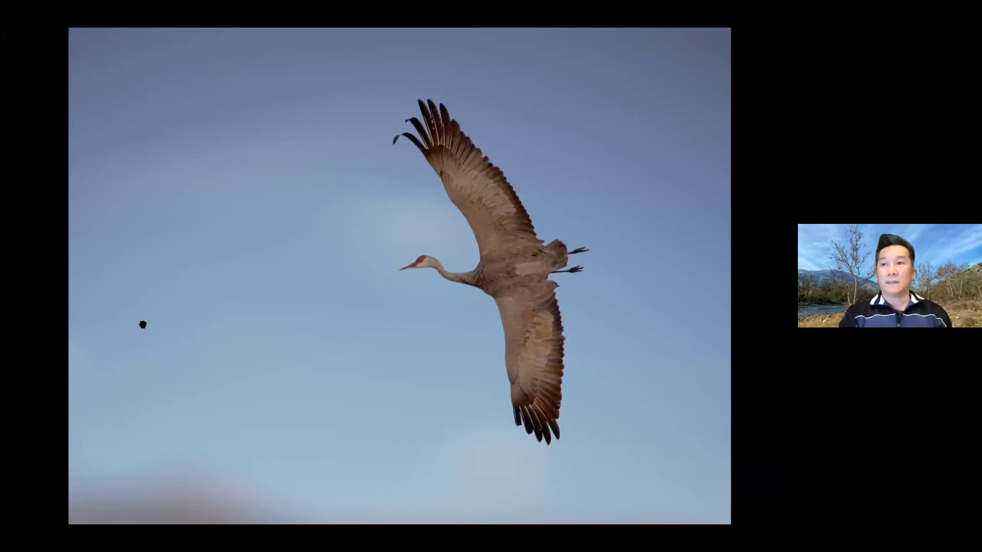
key("Right")
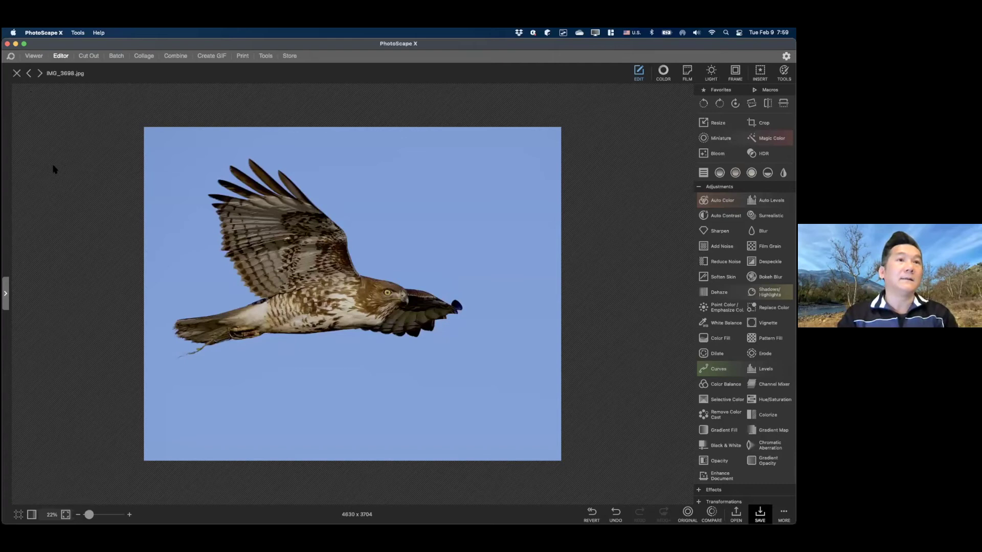
Close the edited hawk photo IMG_3698.jpg without saving the changes.
key("super+w")
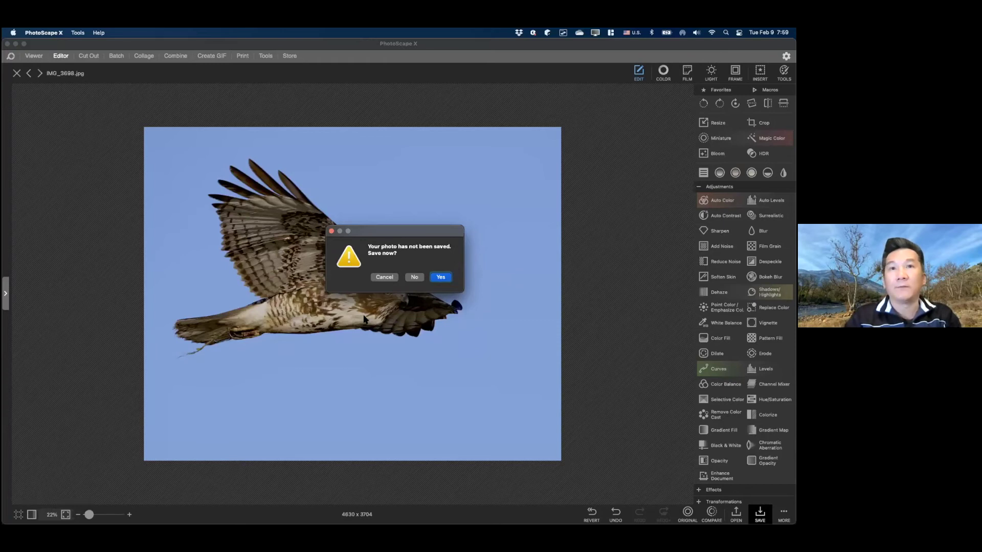
key("n")
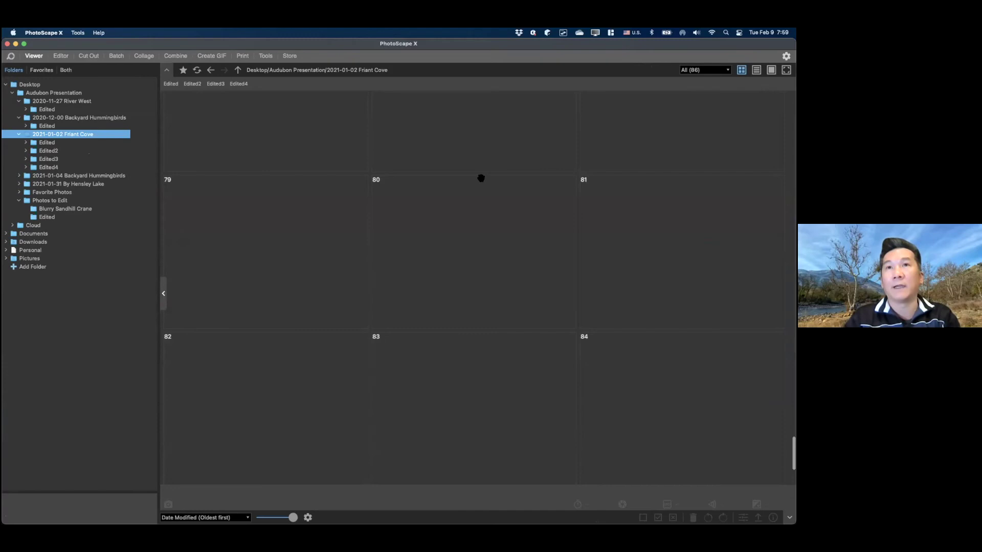
Look through the perched hawk photos 65 to 71 of the 2021-01-02 Friant Cove folder in enlarged view.
scroll(536, 361, "up", 5)
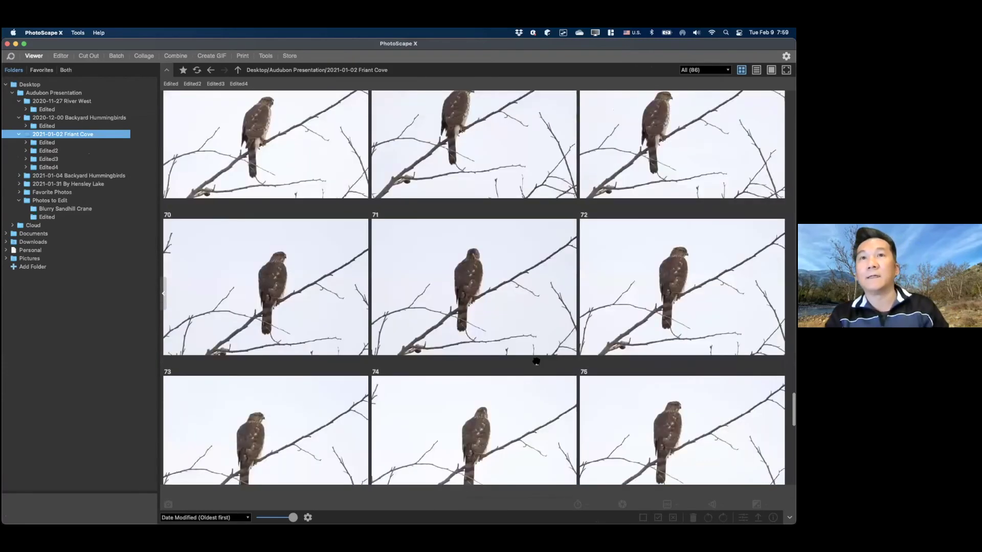
key("Return")
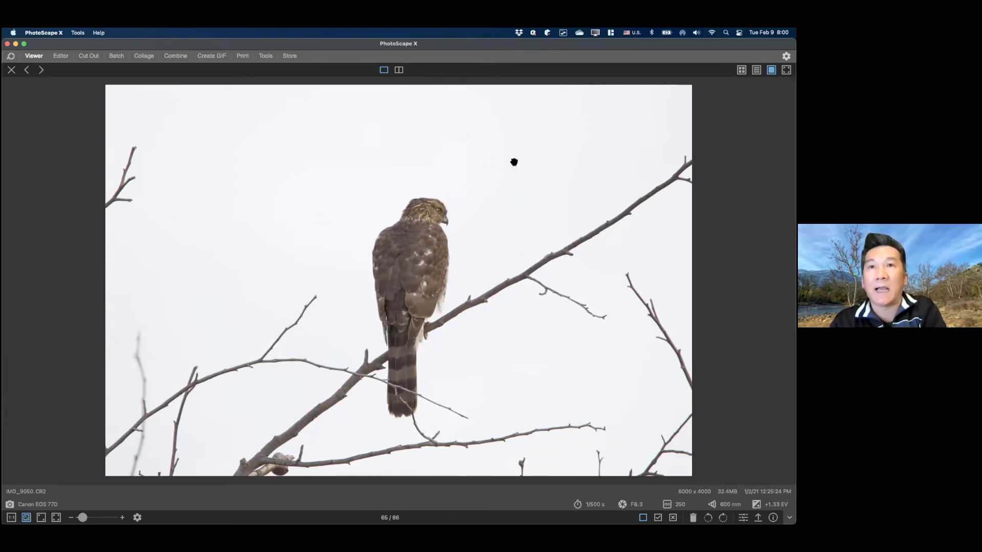
key("Right")
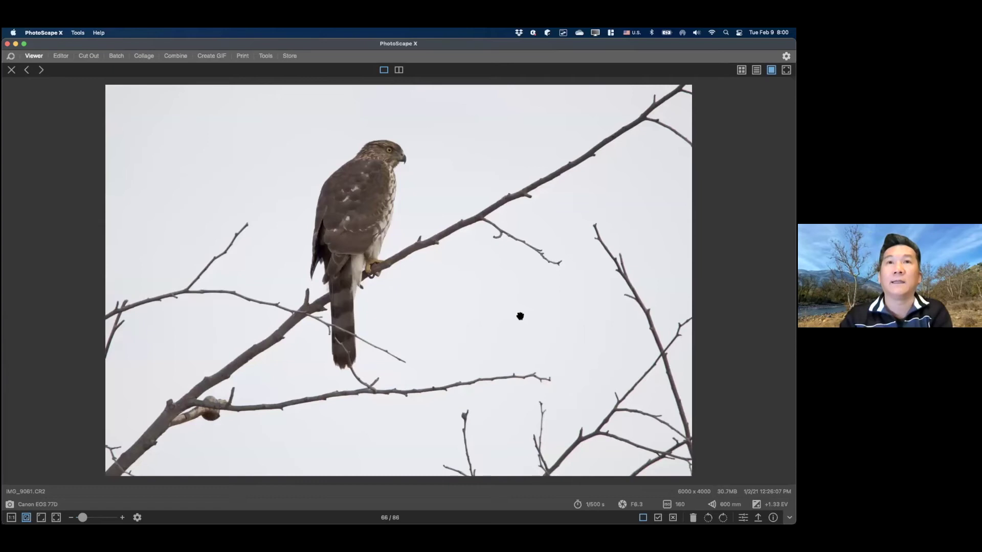
key("Right")
key("Right")
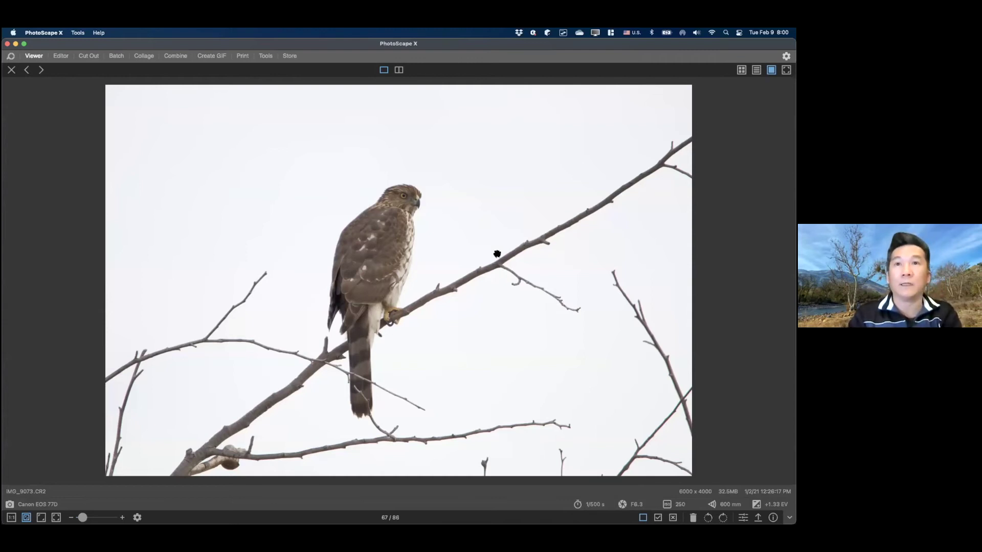
key("Right")
key("Right")
key("Right")
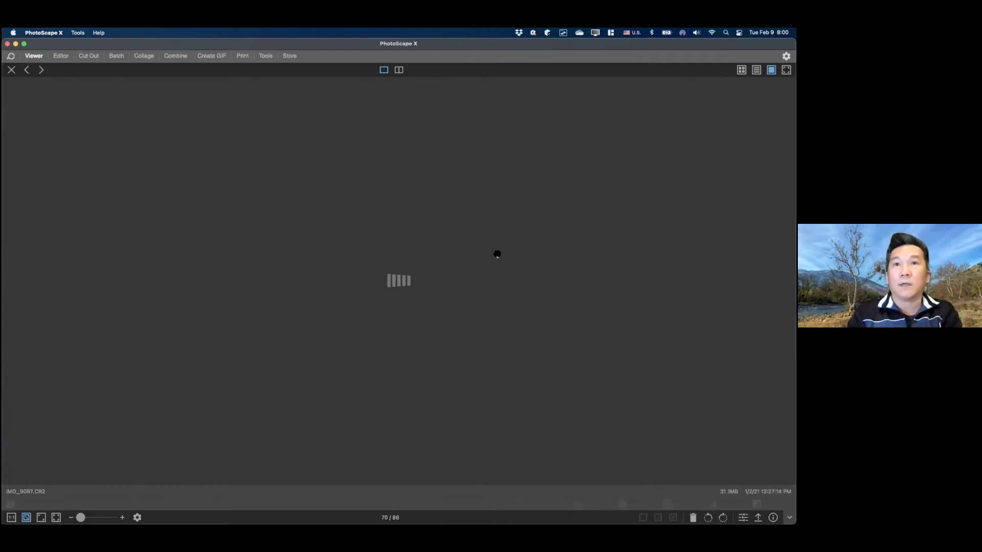
left_click(41, 70)
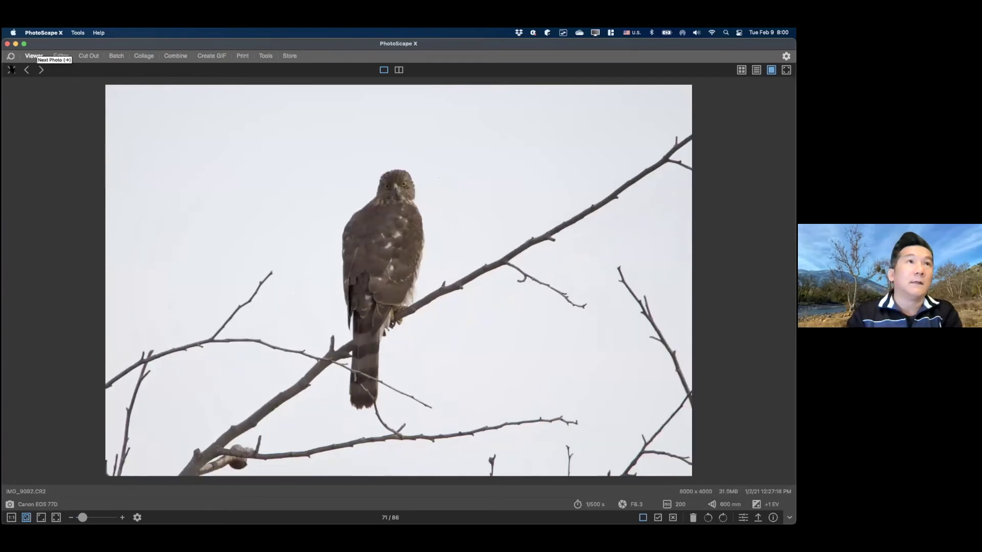
key("Escape")
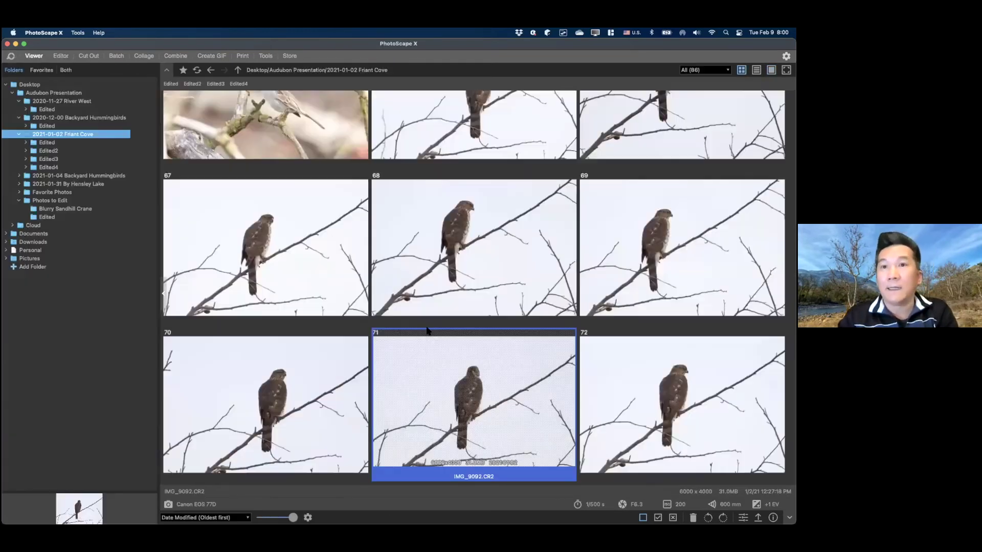
Look further down the Friant Cove folder at the portrait-format hawk shots and the cloudy sky photos.
scroll(427, 329, "down", 6)
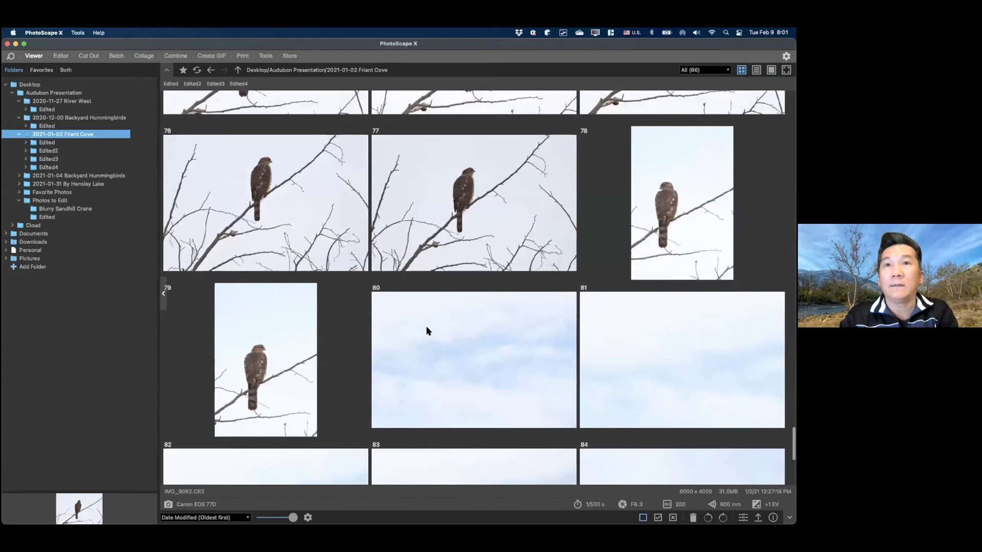
scroll(358, 378, "down", 1)
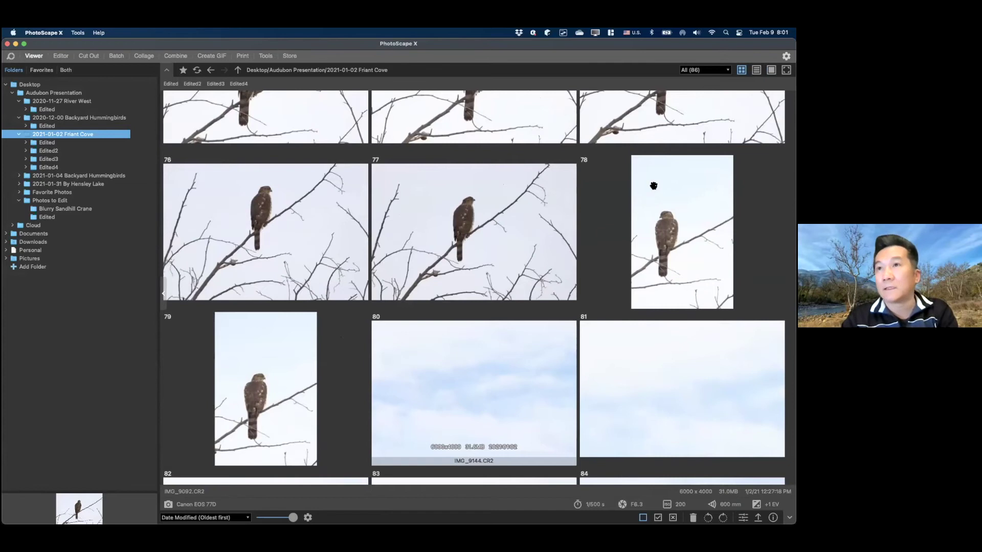
Look through the hawk and sky photos at the end of the 2021-01-02 Friant Cove folder, viewing photo 78 at full size.
double_click(271, 220)
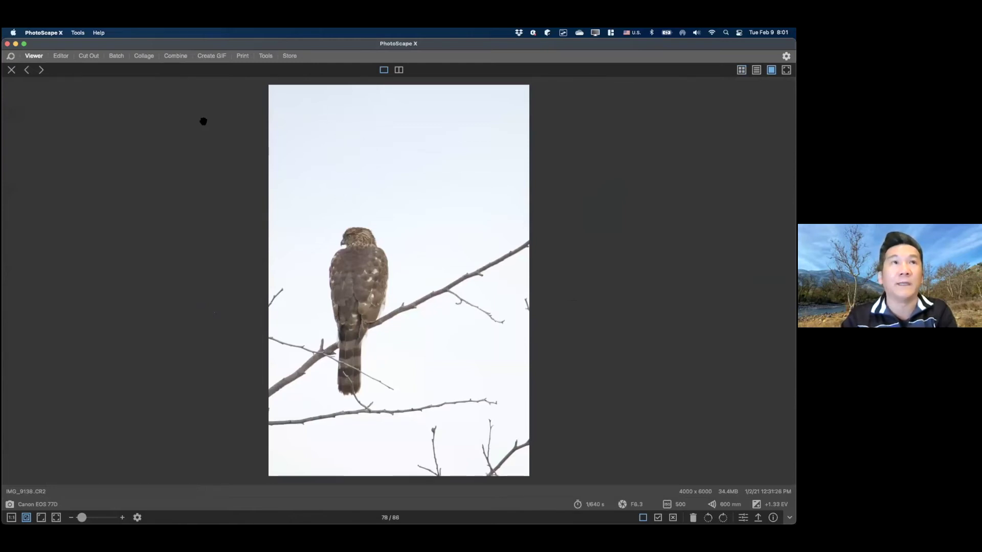
left_click(11, 70)
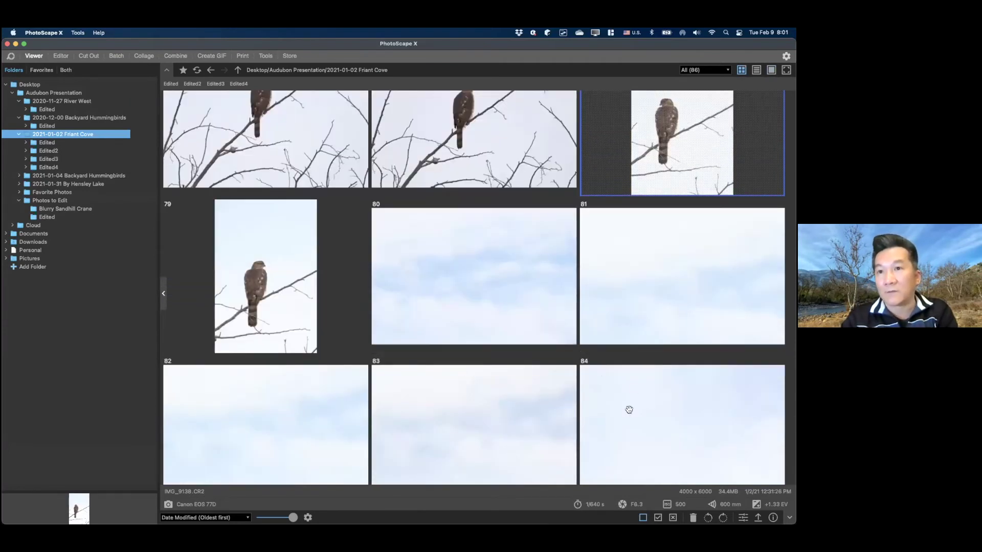
scroll(544, 420, "down", 1)
scroll(544, 420, "down", 5)
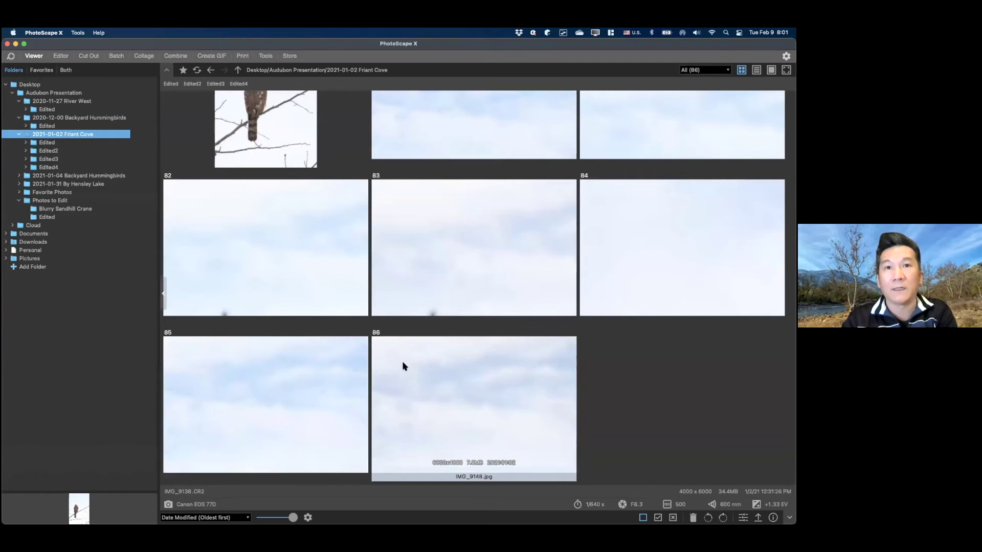
scroll(414, 281, "up", 5)
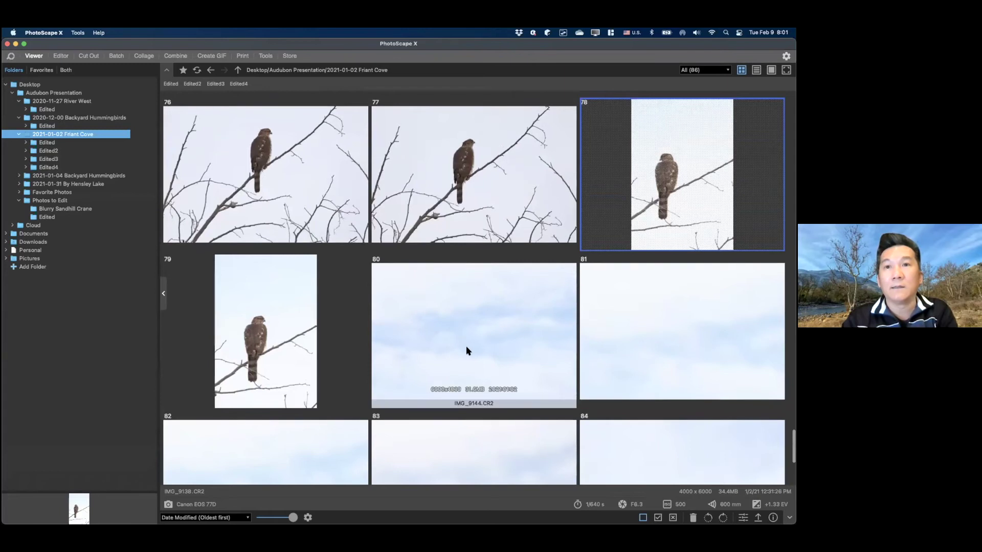
scroll(468, 347, "down", 3)
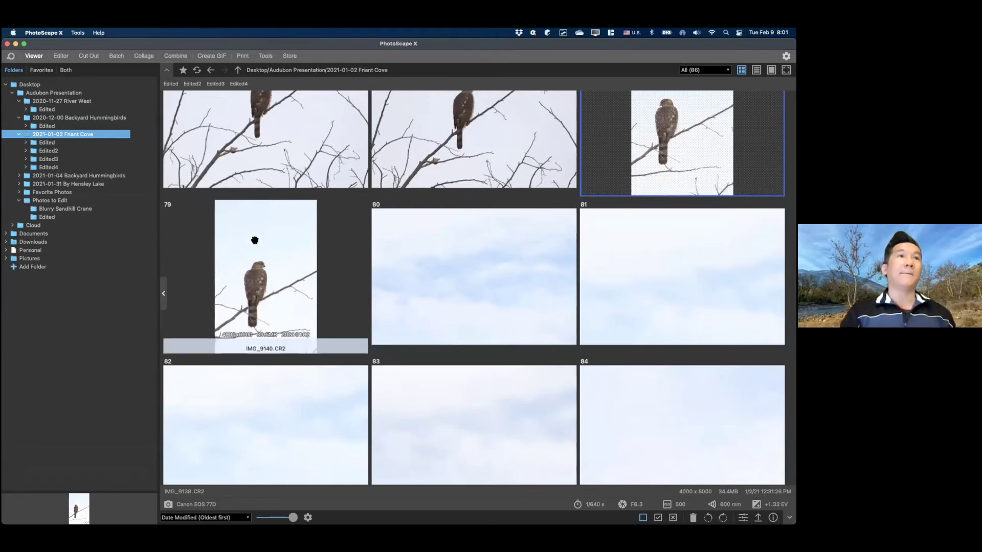
Go to the Photos to Edit folder and view the perched hawk photo, number 8, at full size.
left_click(64, 201)
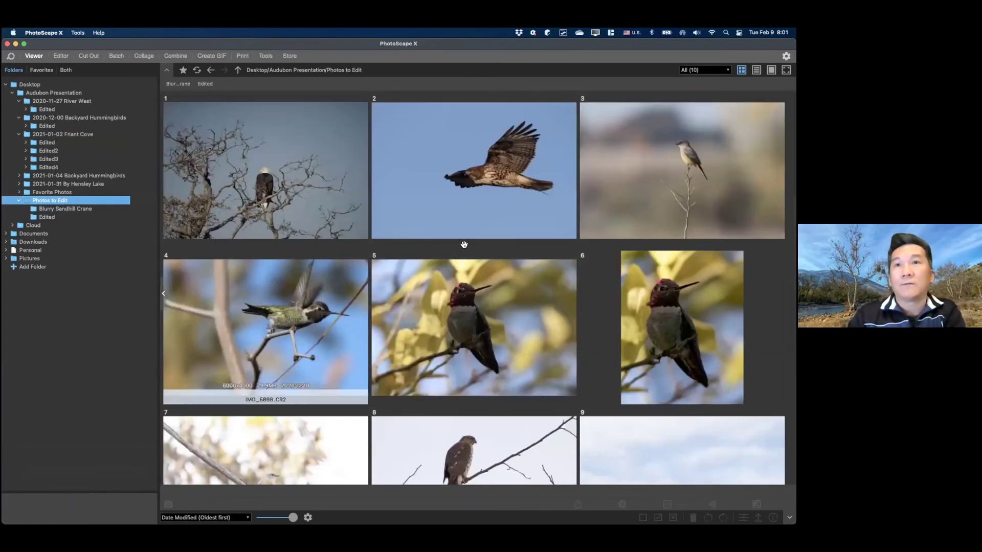
scroll(463, 245, "down", 1)
scroll(675, 234, "down", 5)
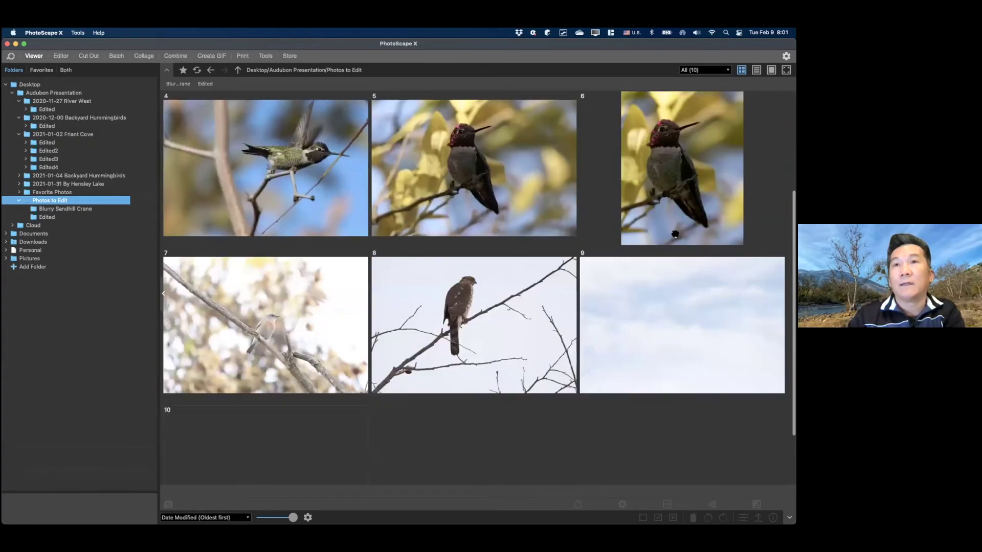
scroll(478, 215, "down", 2)
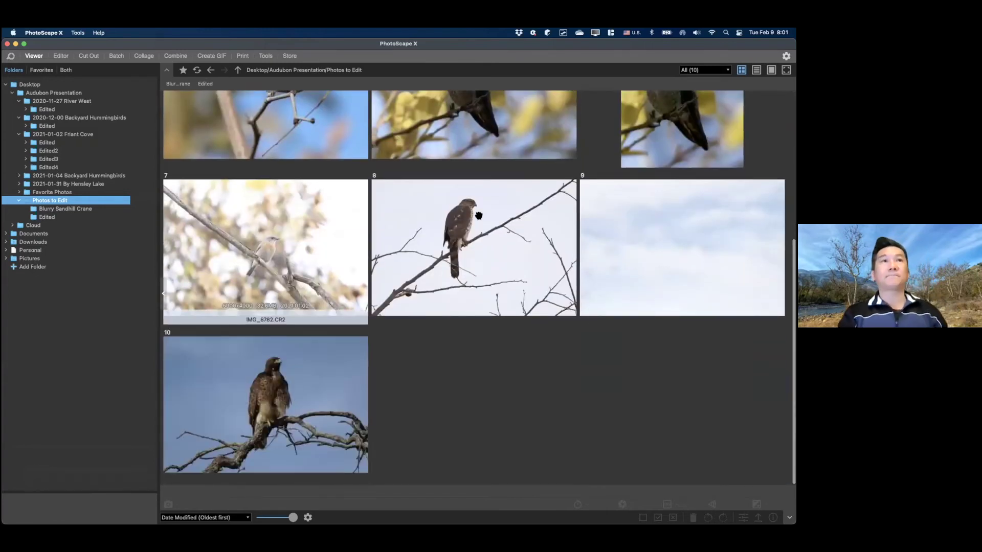
double_click(479, 215)
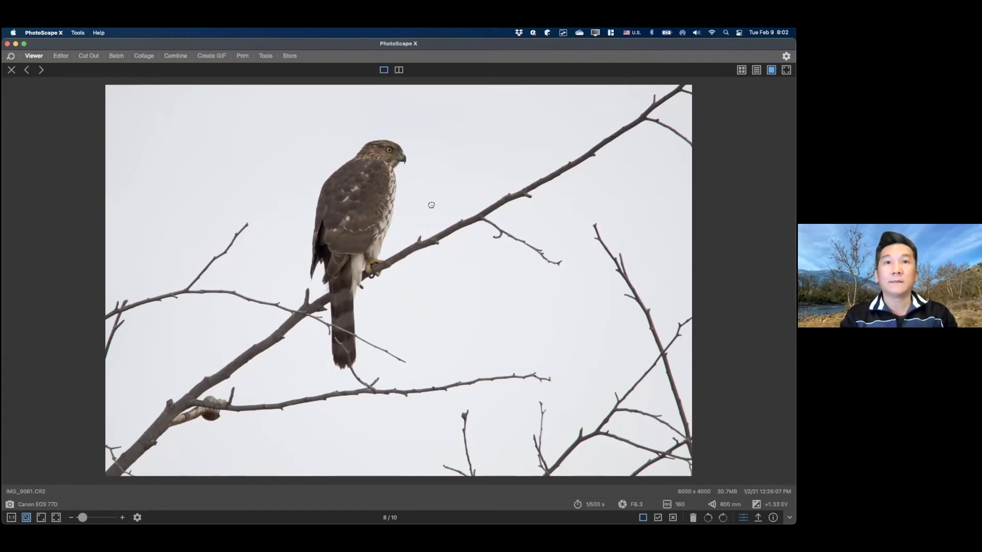
Bring the hawk photo into the editor and crop it around the bird at a 4 x 5 ratio, about 2784 x 3480 pixels.
key("super+2")
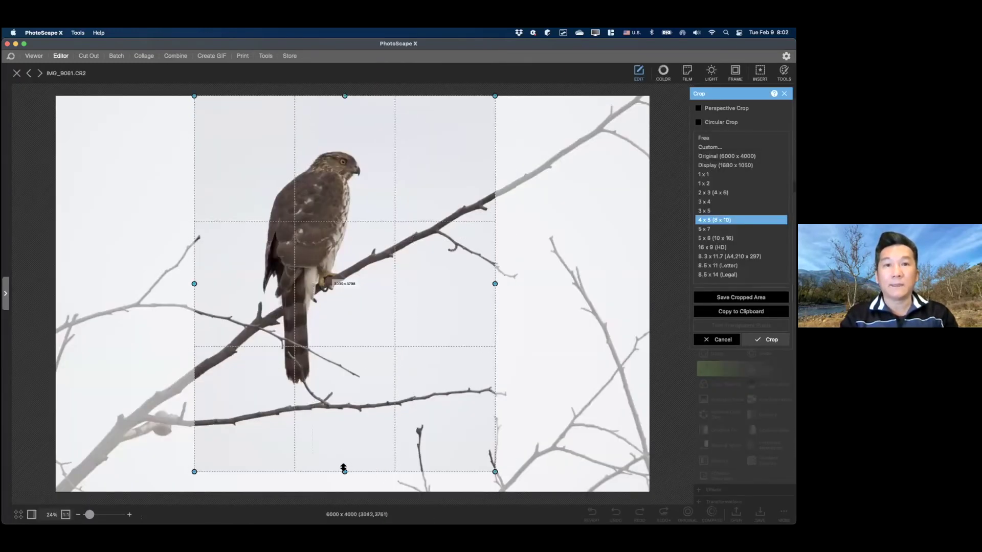
left_click_drag(344, 468, 346, 424)
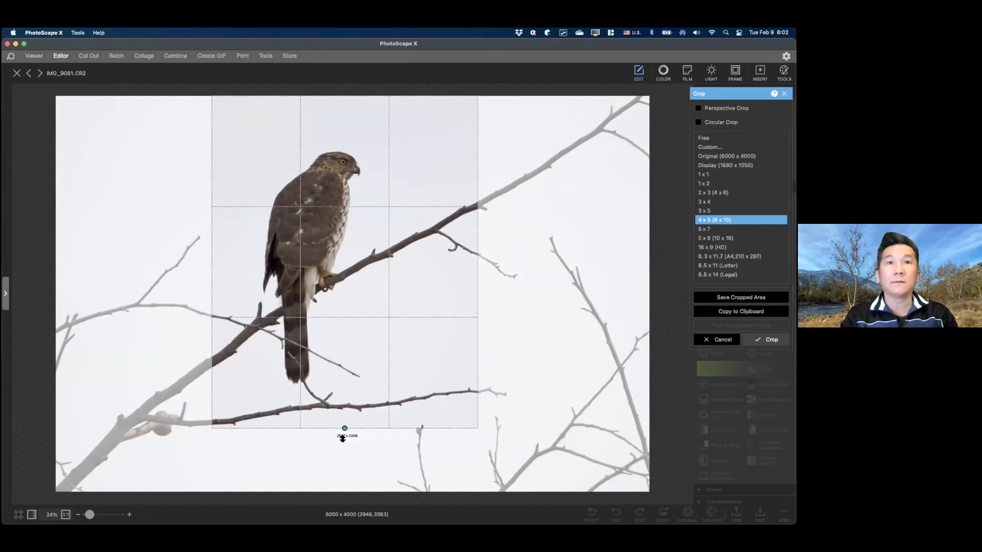
scroll(358, 417, "up", 1)
mouse_move(349, 417)
left_mouse_down()
mouse_move(358, 416)
mouse_move(349, 417)
left_mouse_up()
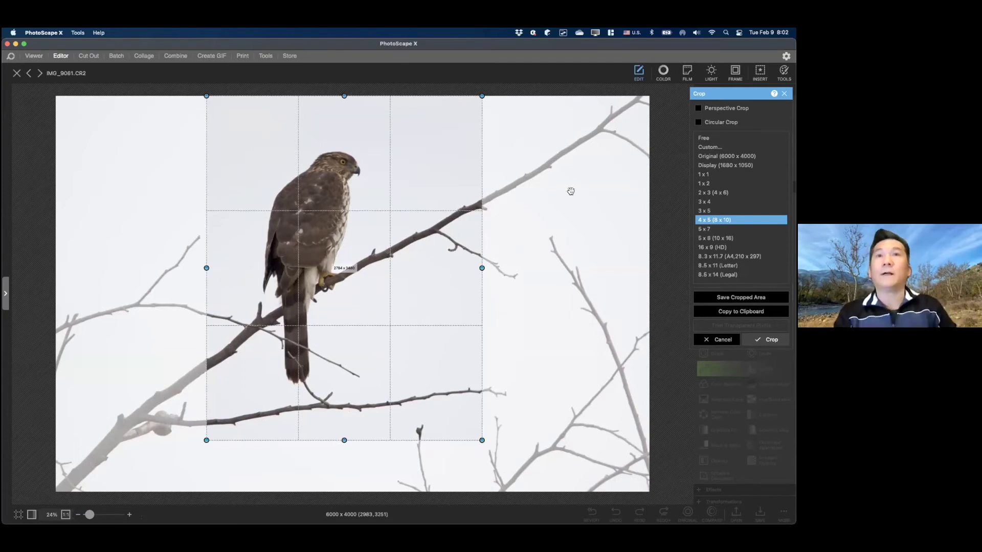
key("Return")
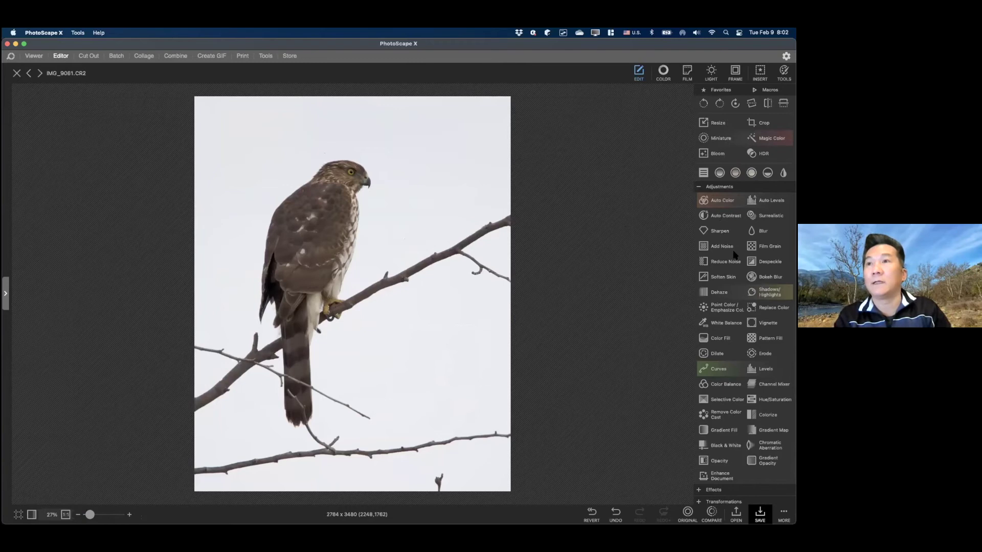
Set Lighten Shadows to 35 and Saturation to 14, and sharpen the photo with radius 8.7 px and amount 42%.
left_click(767, 292)
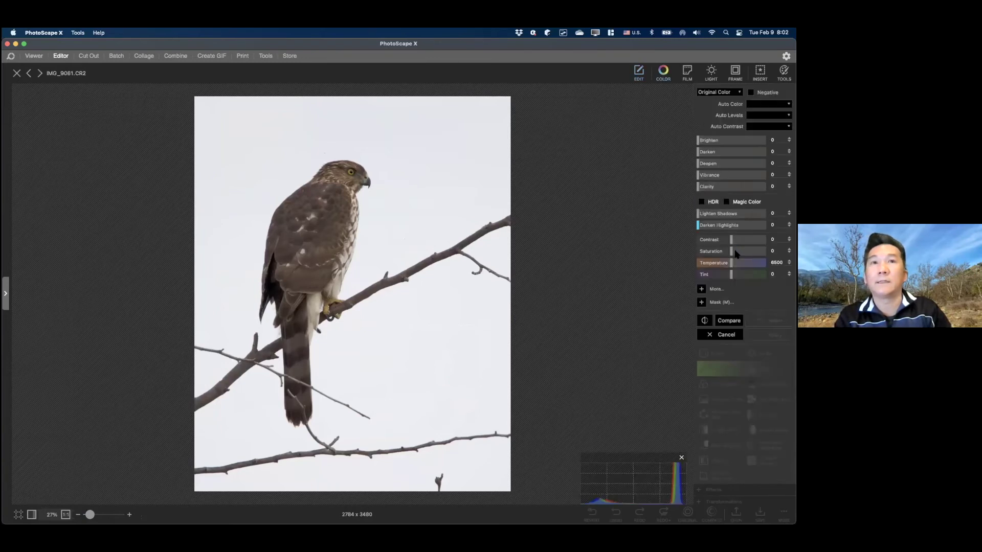
left_click(719, 320)
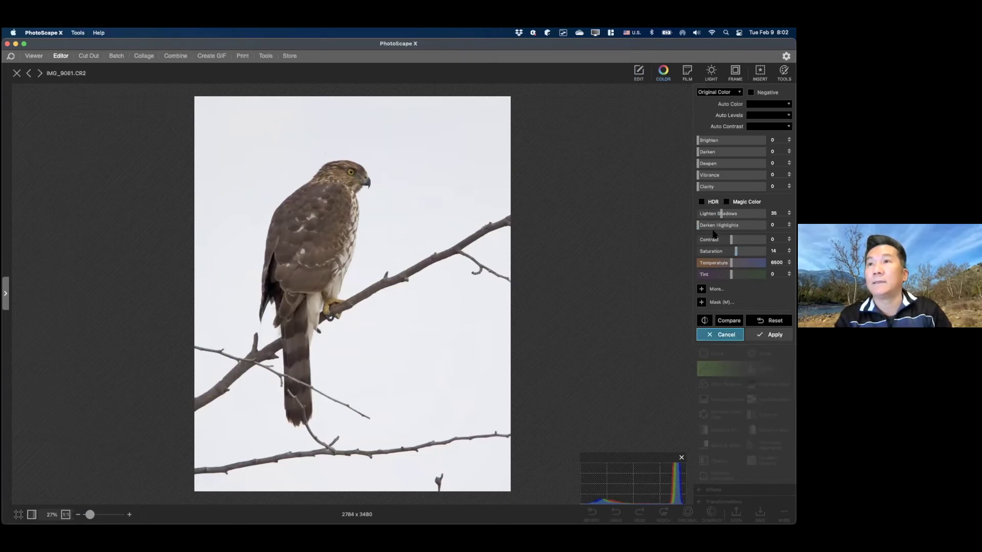
key("Escape")
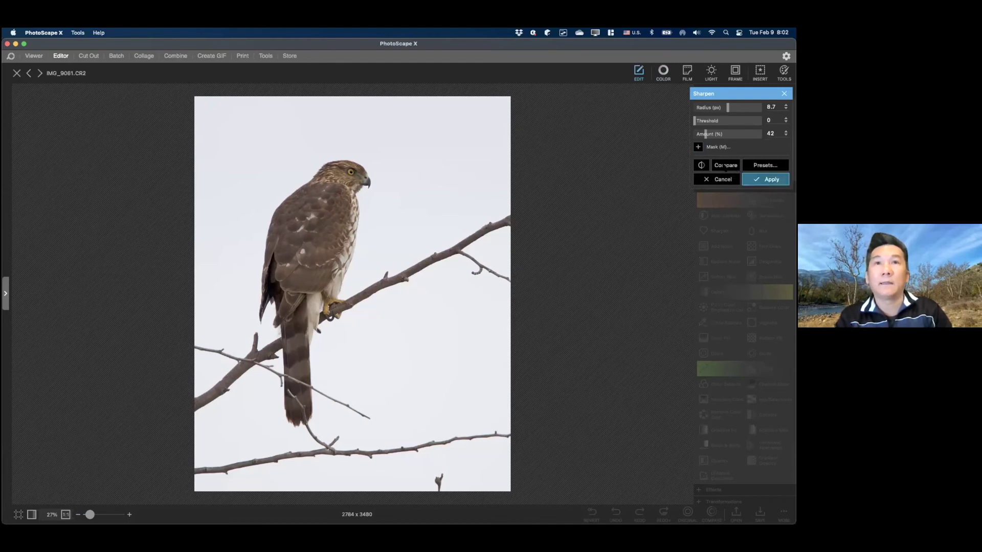
left_click(725, 165)
left_click(762, 179)
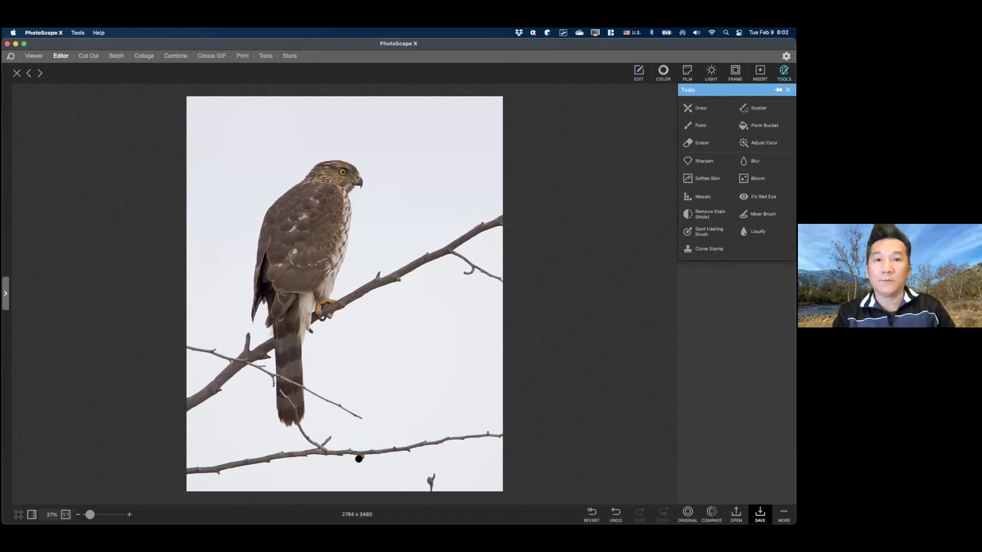
With the Spot Healing Brush at size 60, paint out the right half of the lowest branch and the twig stub at the photo's bottom edge.
left_click(708, 232)
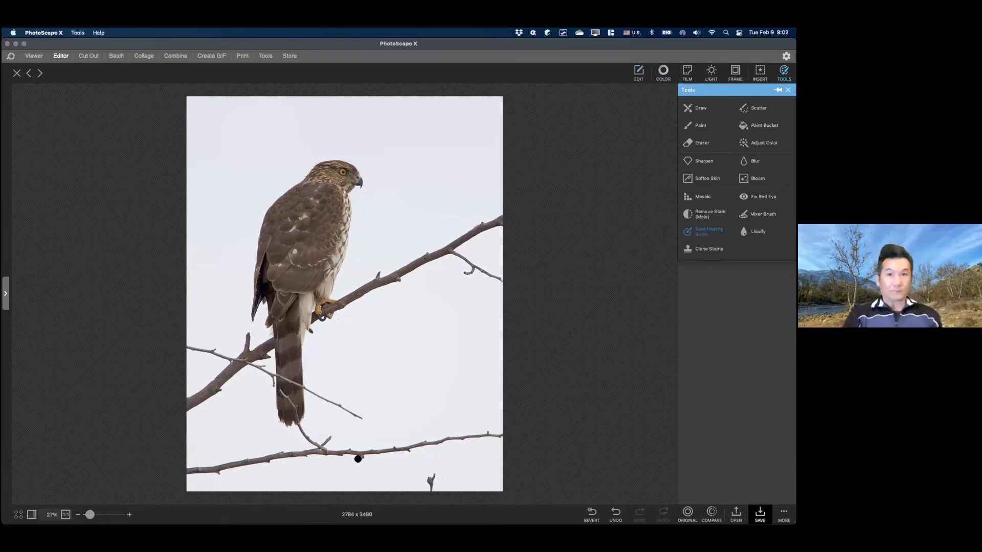
left_click_drag(499, 432, 358, 459)
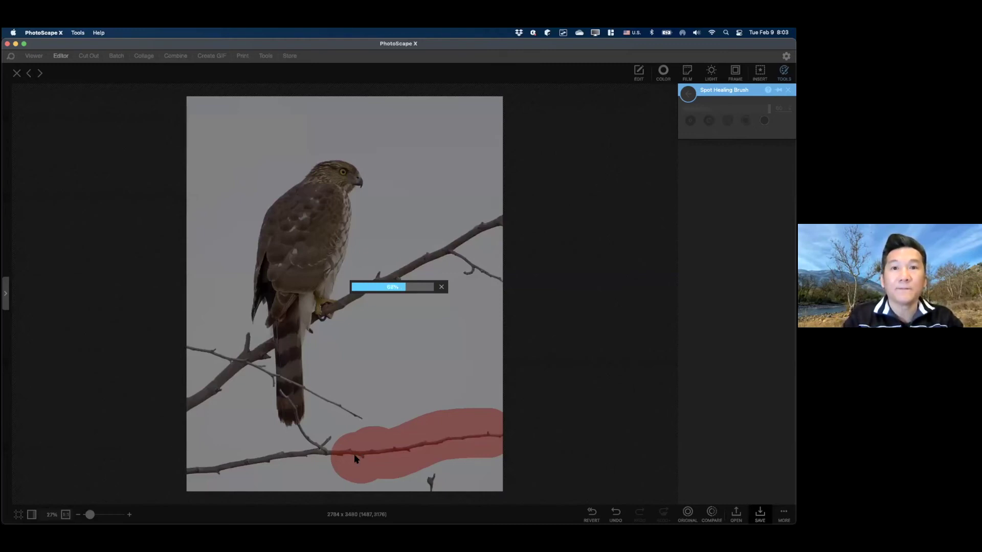
scroll(354, 454, "up", 5)
scroll(460, 439, "down", 3)
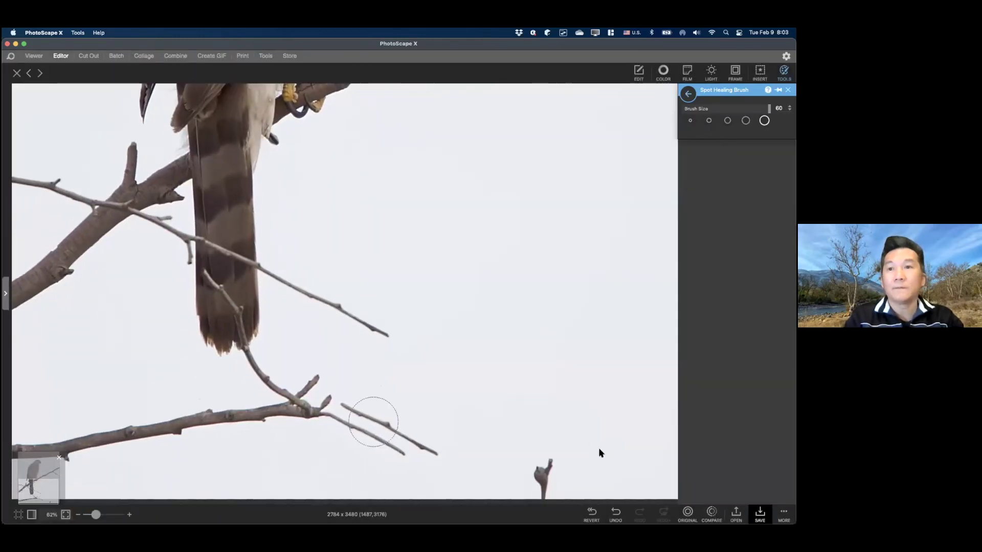
left_click_drag(562, 456, 559, 491)
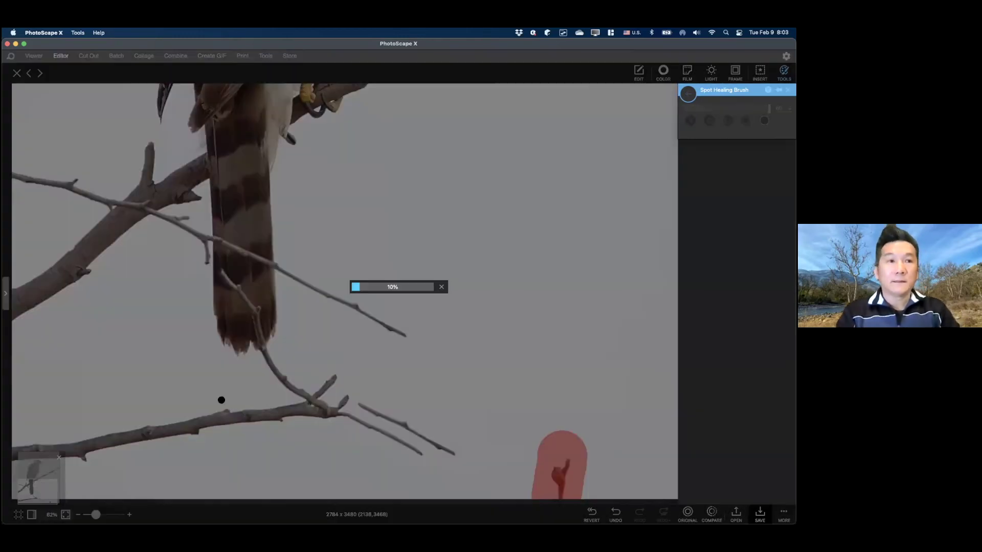
Heal away the twig fork and branch remnants below the hawk's tail, along with the rest of the lowest branch.
left_click(314, 398)
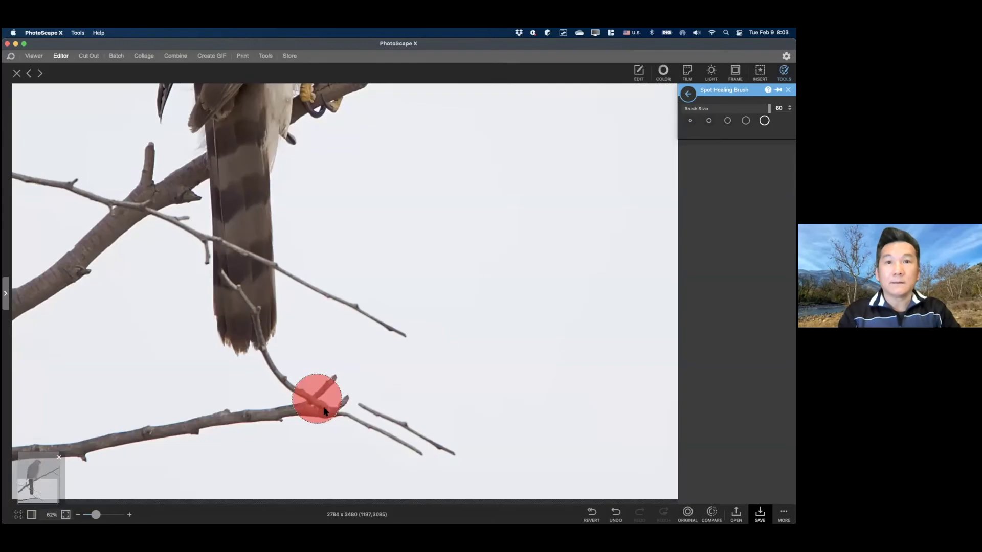
mouse_move(437, 448)
left_mouse_down()
mouse_move(347, 403)
mouse_move(336, 386)
left_mouse_up()
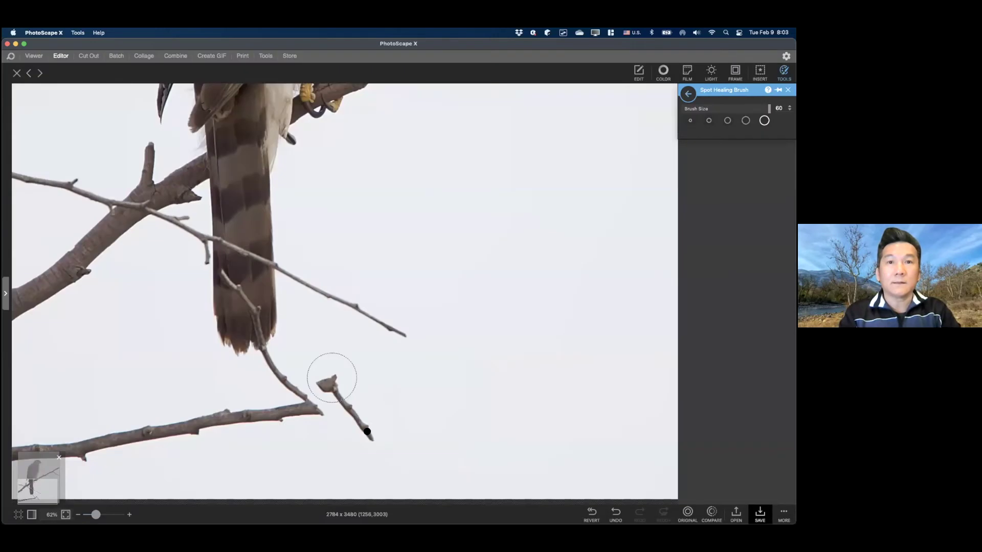
left_click_drag(332, 377, 366, 432)
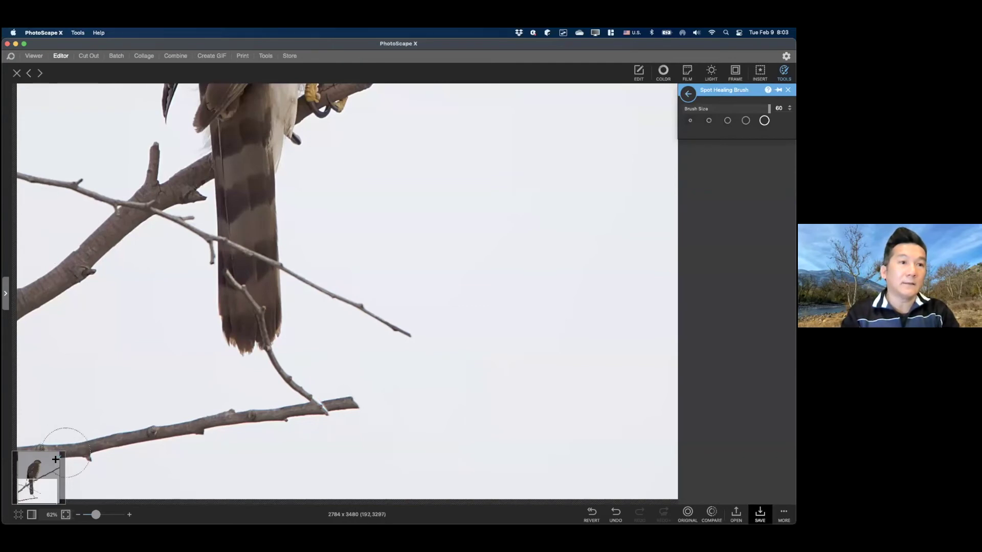
left_click_drag(74, 457, 352, 404)
left_click_drag(273, 418, 352, 402)
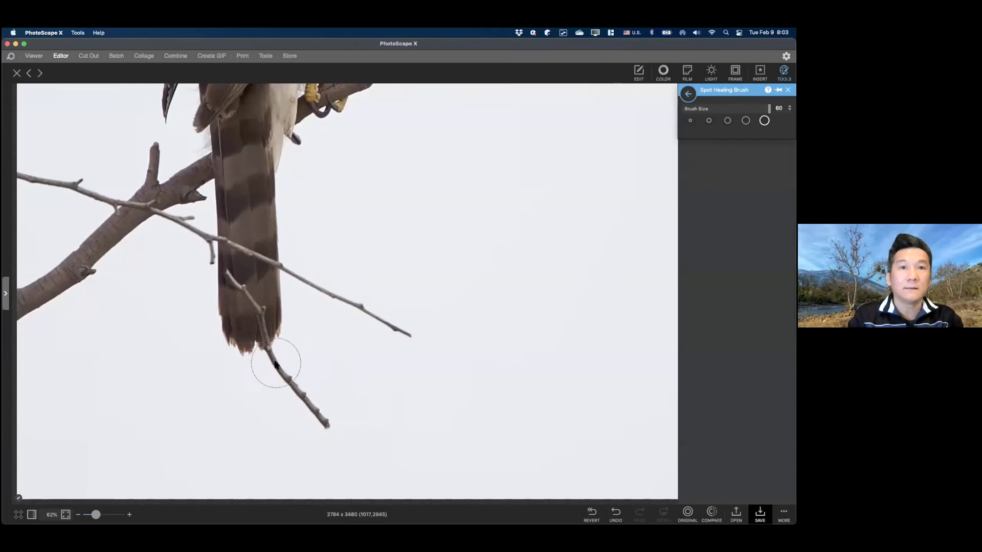
Heal away the twig hanging below the tail, its leftover fragment, and the thin twig extending to the right of the tail.
left_click_drag(274, 364, 330, 426)
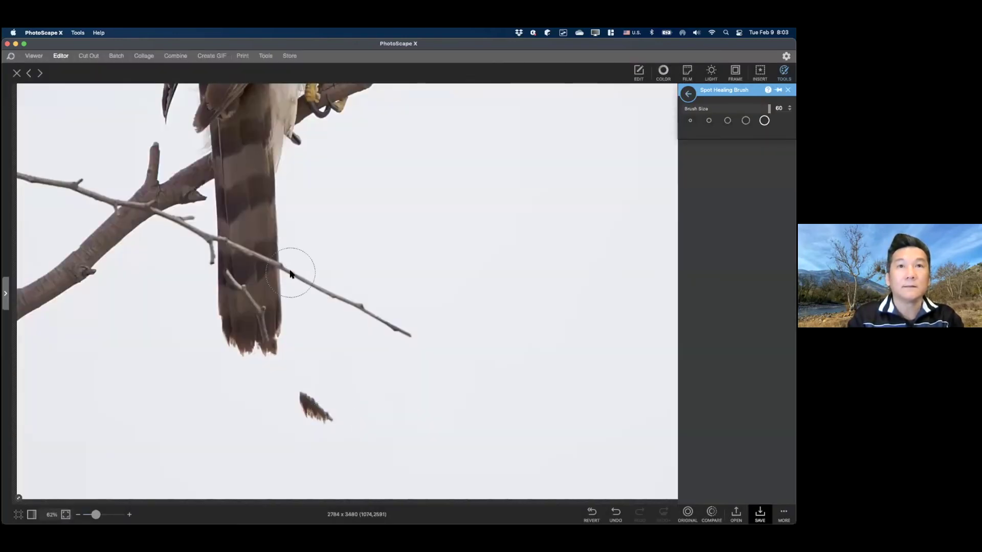
left_click_drag(289, 271, 407, 331)
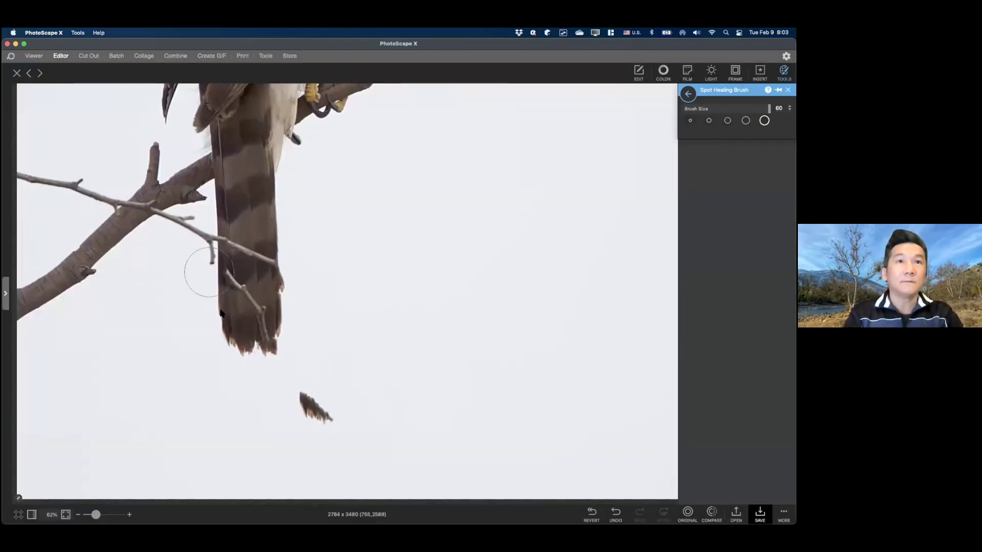
left_click_drag(294, 389, 321, 414)
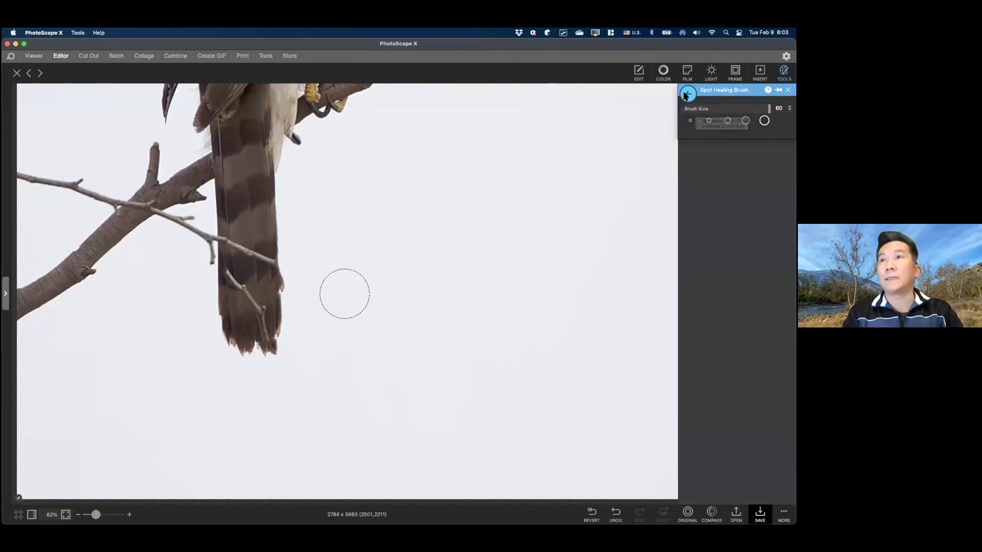
Heal over the two twig sections that cross the hawk's tail feathers.
scroll(232, 239, "up", 1)
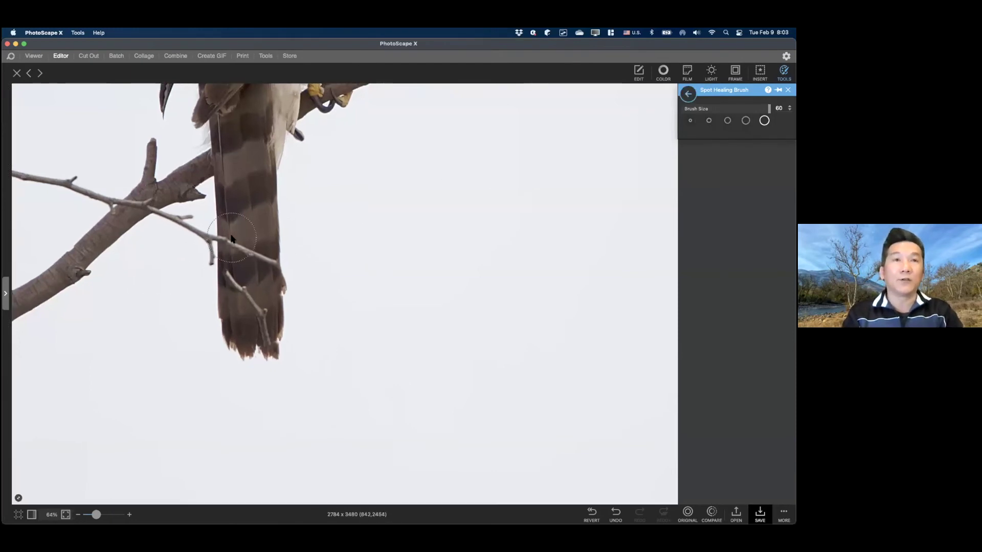
scroll(233, 239, "up", 5)
mouse_move(225, 247)
left_mouse_down()
mouse_move(267, 256)
mouse_move(312, 290)
left_mouse_up()
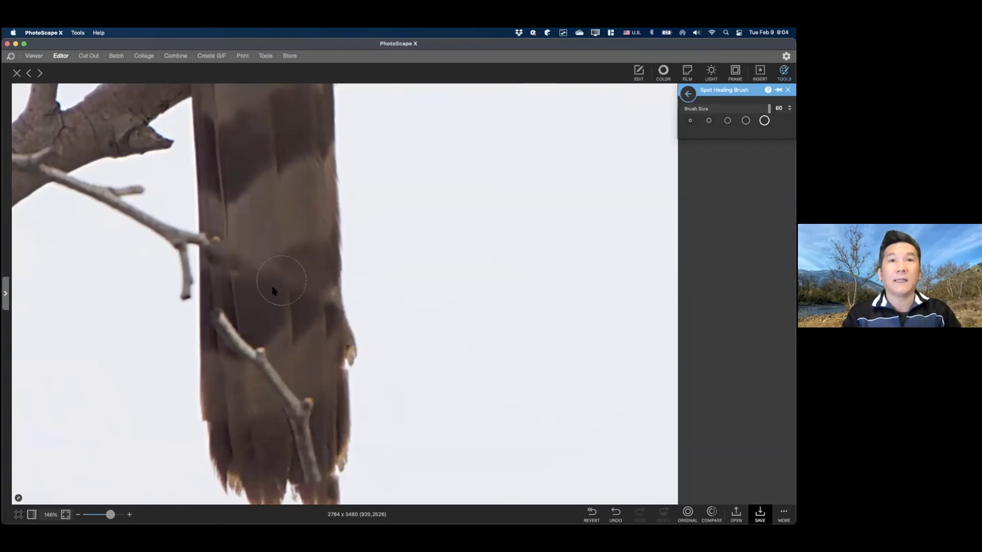
mouse_move(225, 318)
left_mouse_down()
mouse_move(304, 432)
mouse_move(307, 462)
left_mouse_up()
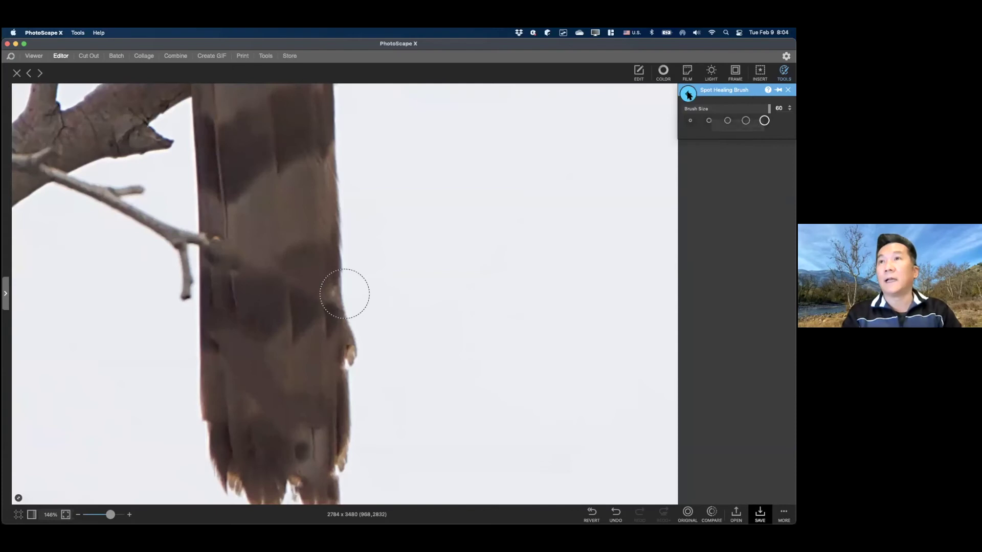
Retouch the healed patches on the lower tail feathers with the Clone Stamp at size 60, hardness 50 and strength 100, undoing a misplaced stroke.
left_click(688, 94)
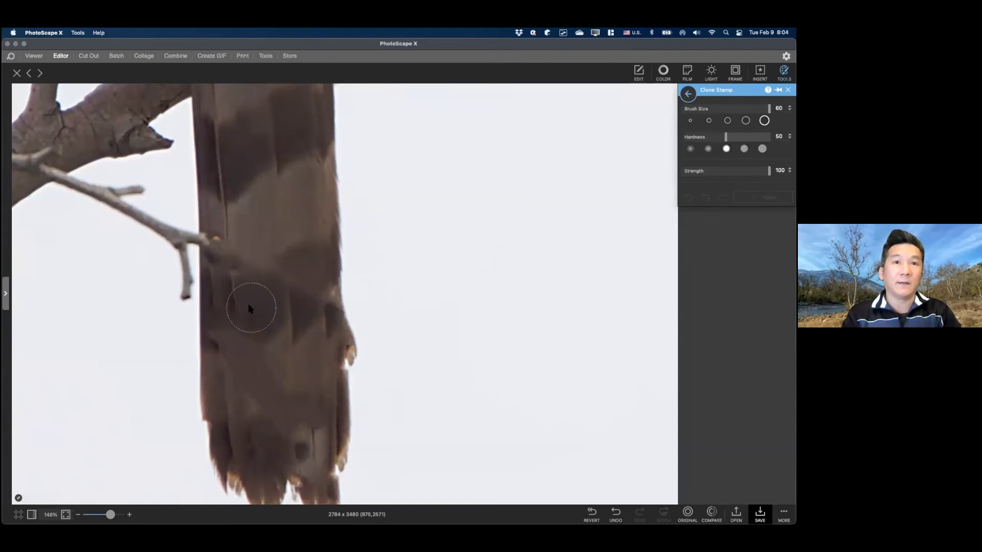
left_click(235, 322)
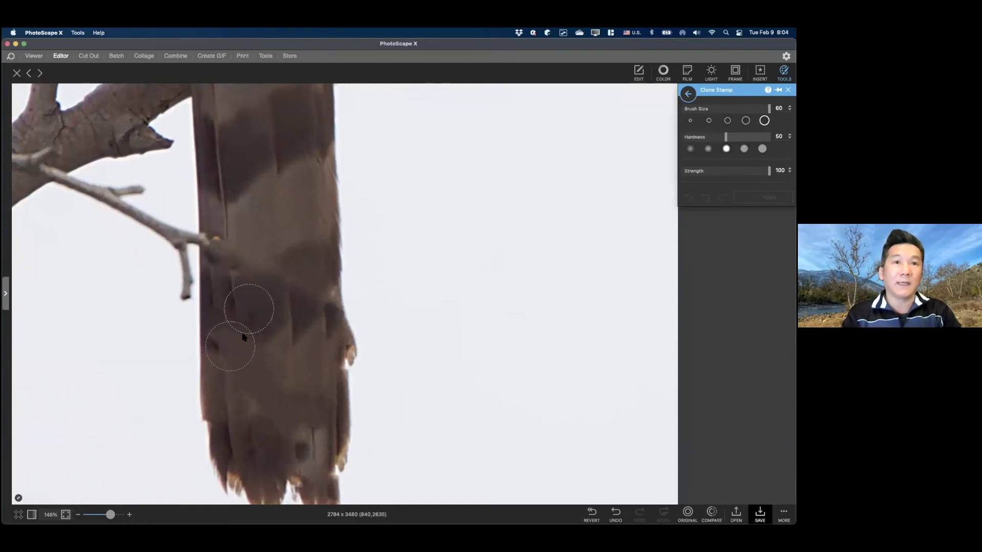
left_click(290, 367)
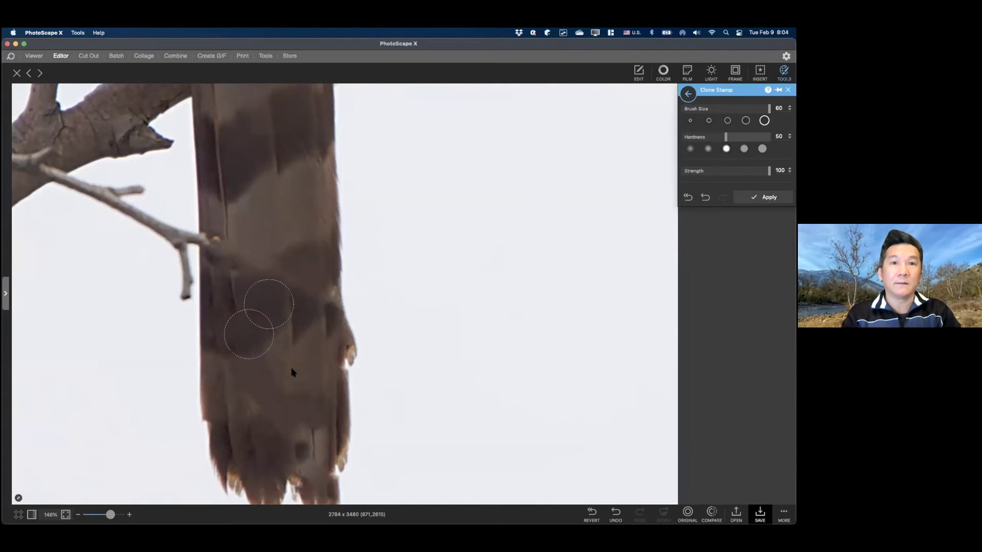
key("super+z")
mouse_move(255, 369)
left_mouse_down()
mouse_move(235, 379)
mouse_move(260, 392)
left_mouse_up()
Clone clean sky over the twig between the main branch and the hawk's tail, including its hanging fork.
left_click(117, 240, "alt")
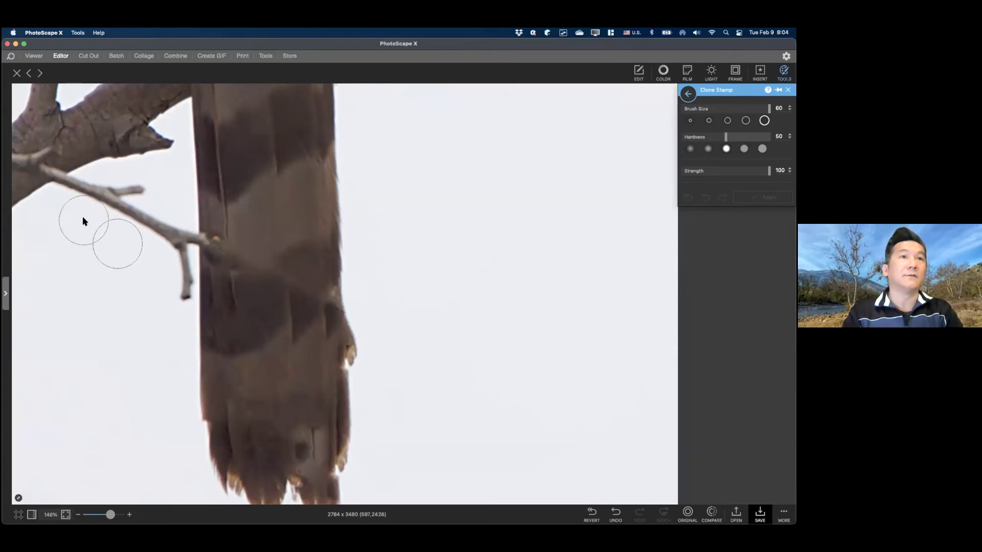
mouse_move(75, 198)
left_mouse_down()
mouse_move(123, 207)
mouse_move(165, 238)
mouse_move(177, 296)
left_mouse_up()
left_click(138, 241, "alt")
mouse_move(177, 228)
left_mouse_down()
mouse_move(176, 276)
mouse_move(188, 245)
mouse_move(177, 246)
mouse_move(210, 279)
mouse_move(209, 244)
mouse_move(207, 273)
left_mouse_up()
left_click(210, 307, "alt")
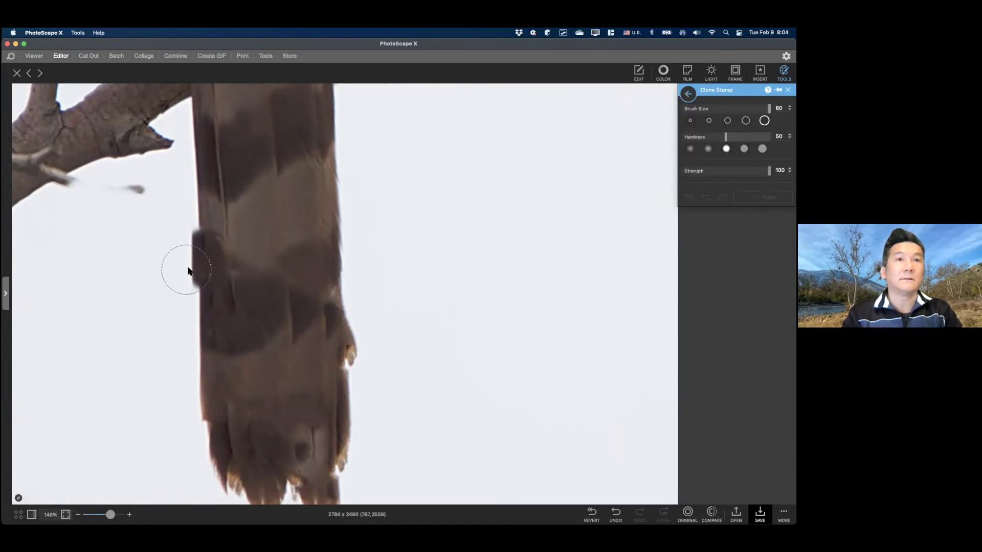
Clean up the tail's overpainted outer edge and clone sky over the leftover twig beside the main branch.
left_click(148, 263, "alt")
mouse_move(173, 235)
left_mouse_down()
mouse_move(181, 288)
mouse_move(176, 227)
left_mouse_up()
mouse_move(112, 217)
left_mouse_down()
mouse_move(125, 194)
mouse_move(95, 187)
mouse_move(66, 195)
left_mouse_up()
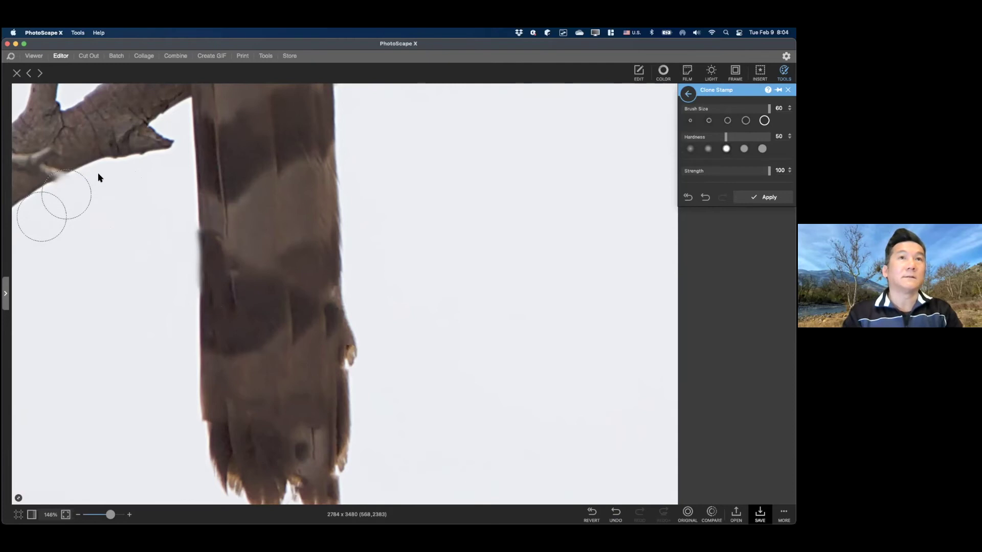
Clone sky over the thin side twig extending left of the main branch, up to the bark's edge.
scroll(98, 177, "down", 5)
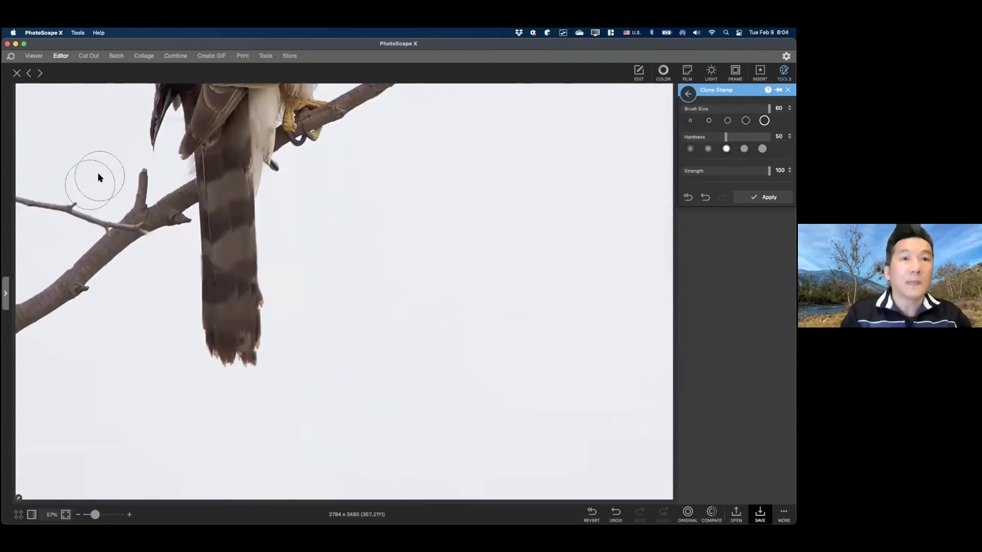
scroll(188, 333, "down", 1)
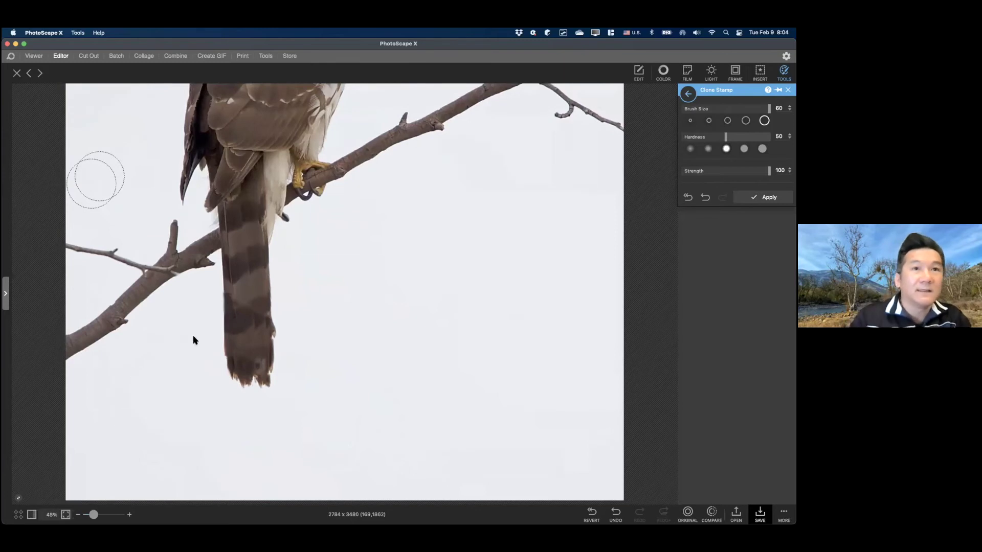
scroll(202, 313, "down", 2)
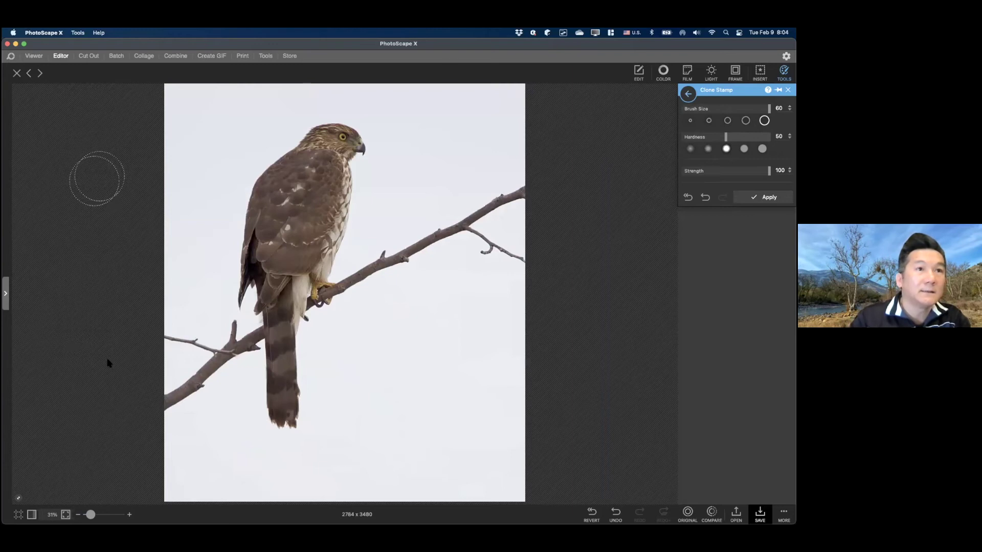
scroll(122, 341, "up", 4)
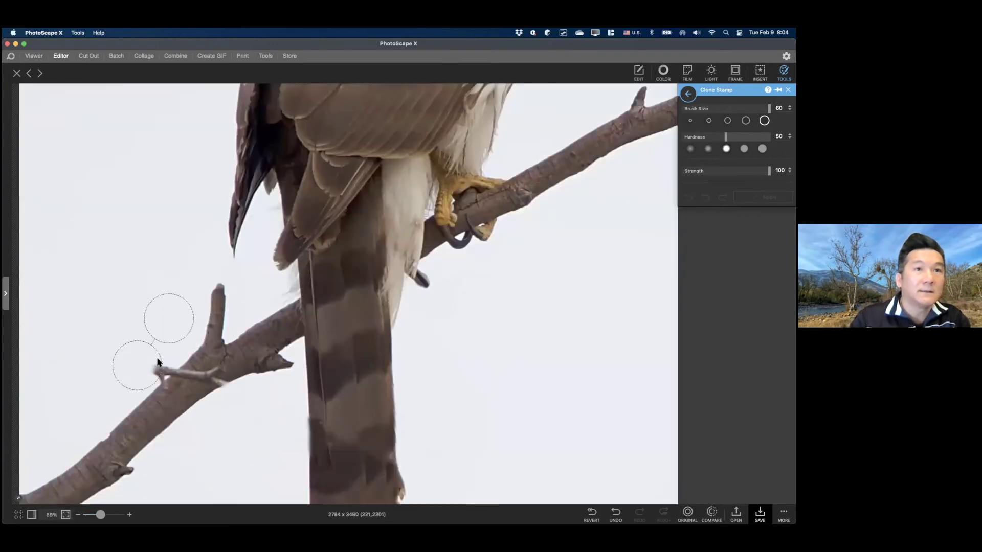
left_click_drag(151, 363, 167, 366)
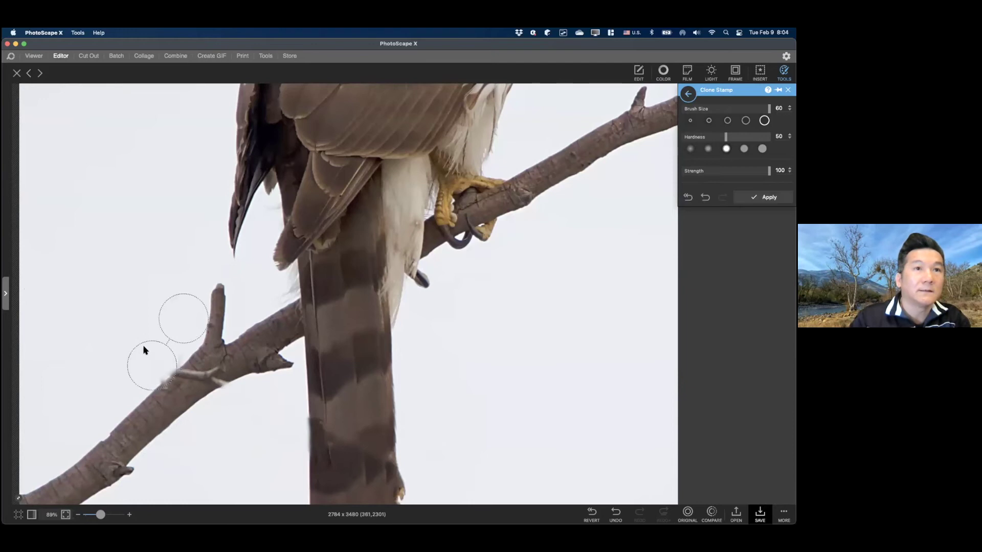
left_click(123, 320, "alt")
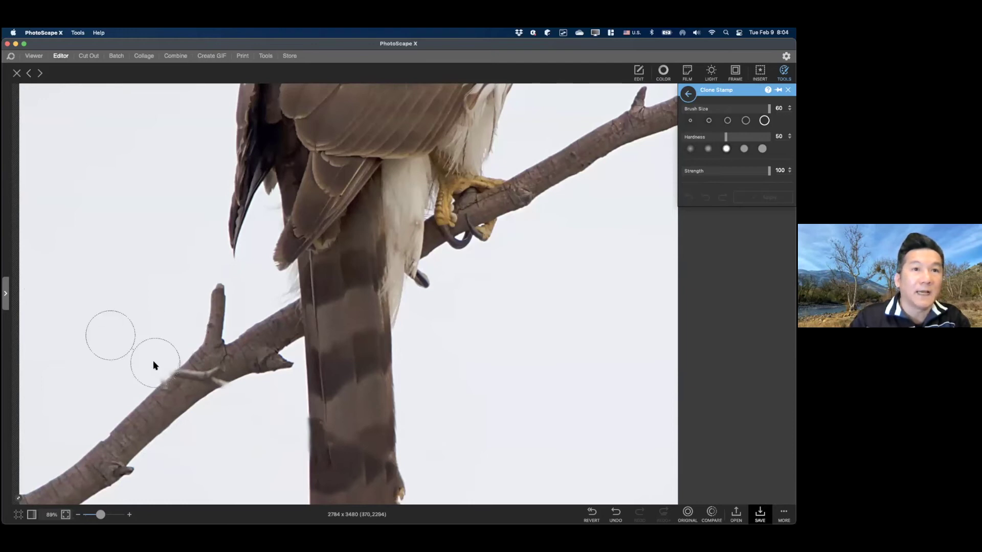
left_click(152, 362)
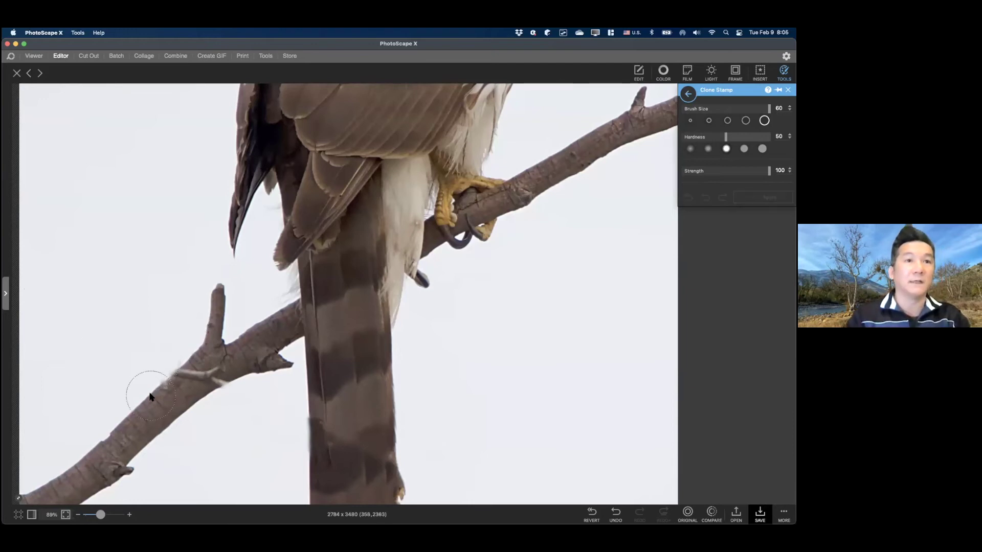
Clone bark over the twig remnant that crosses the main branch.
scroll(148, 398, "up", 5)
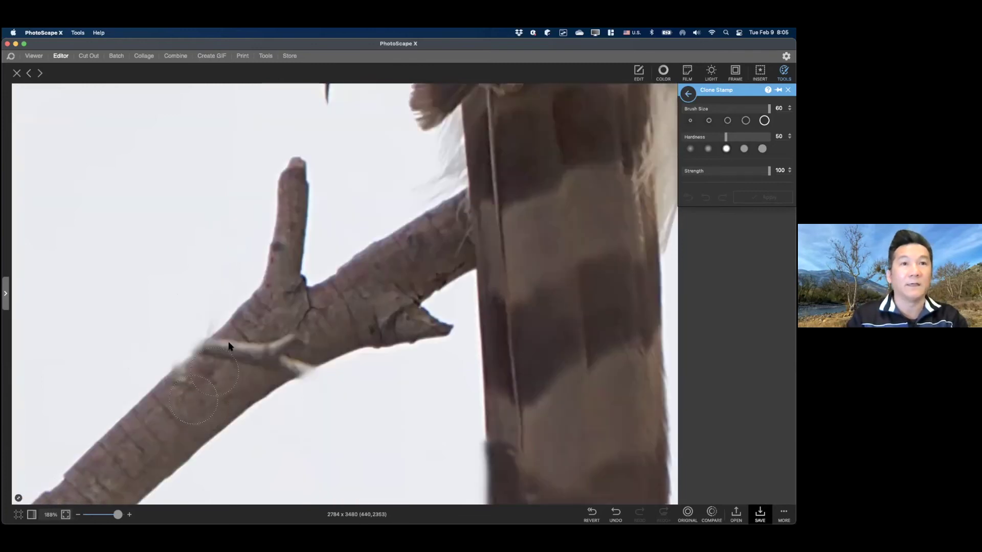
left_click_drag(231, 355, 266, 347)
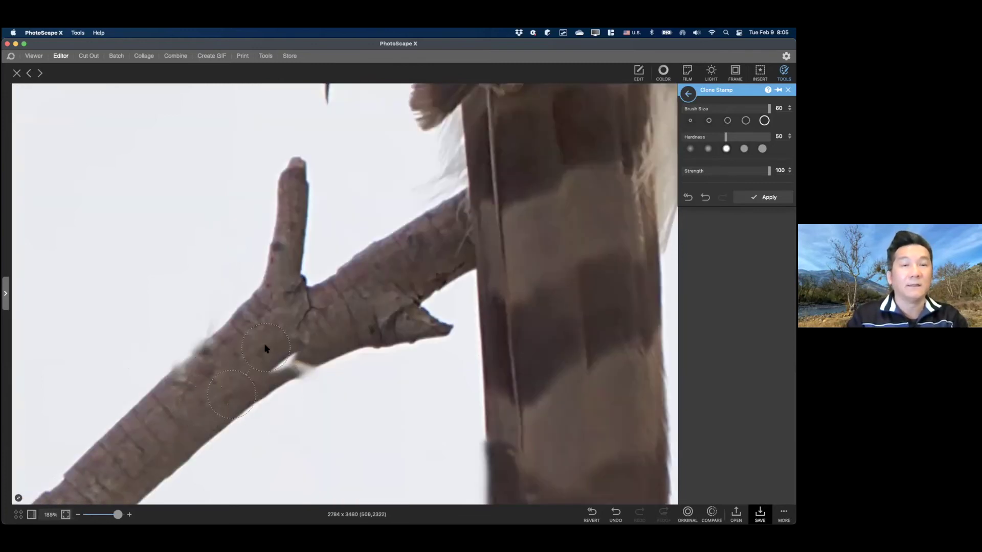
left_click_drag(213, 383, 293, 357)
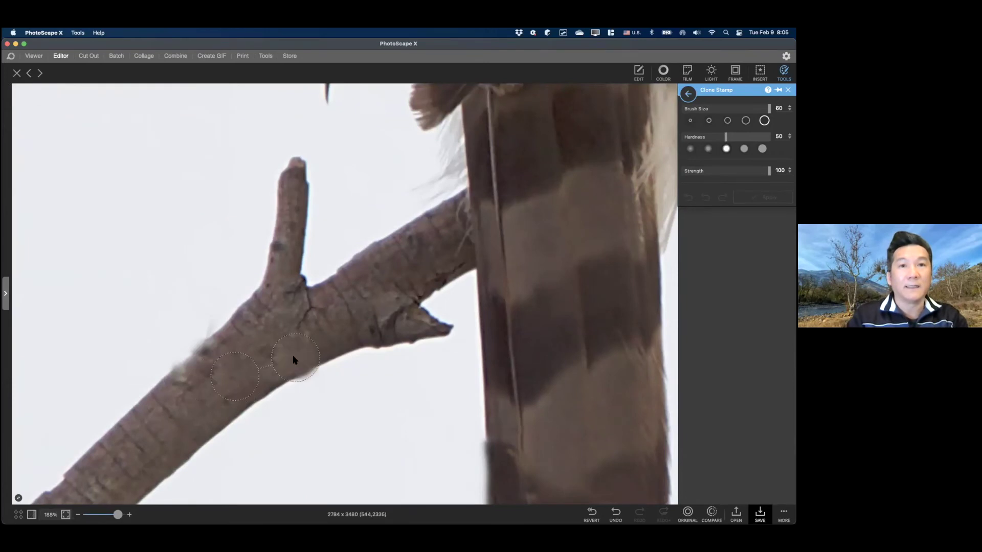
Undo the last clone stroke near the main branch and review the whole photo.
scroll(276, 373, "down", 3)
scroll(327, 322, "down", 2)
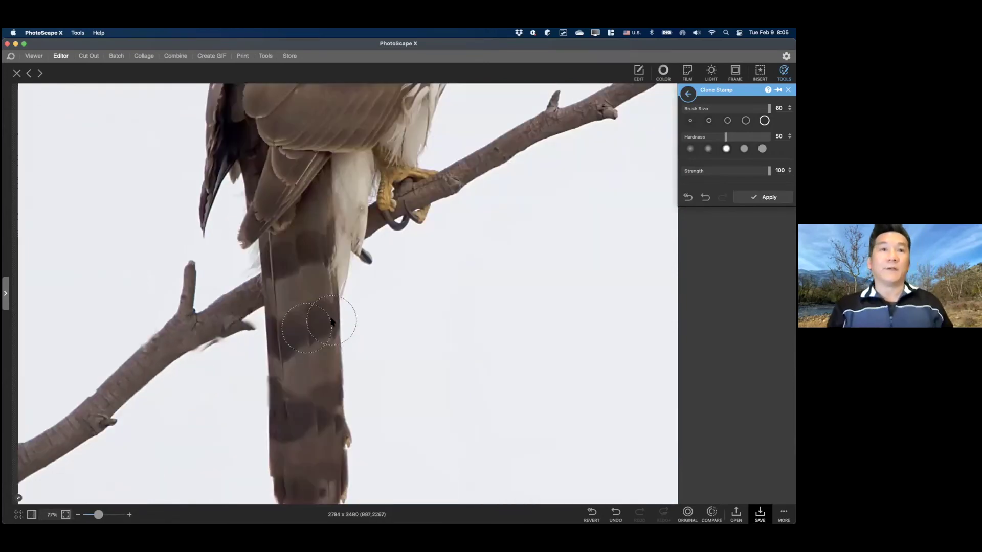
scroll(349, 290, "down", 3)
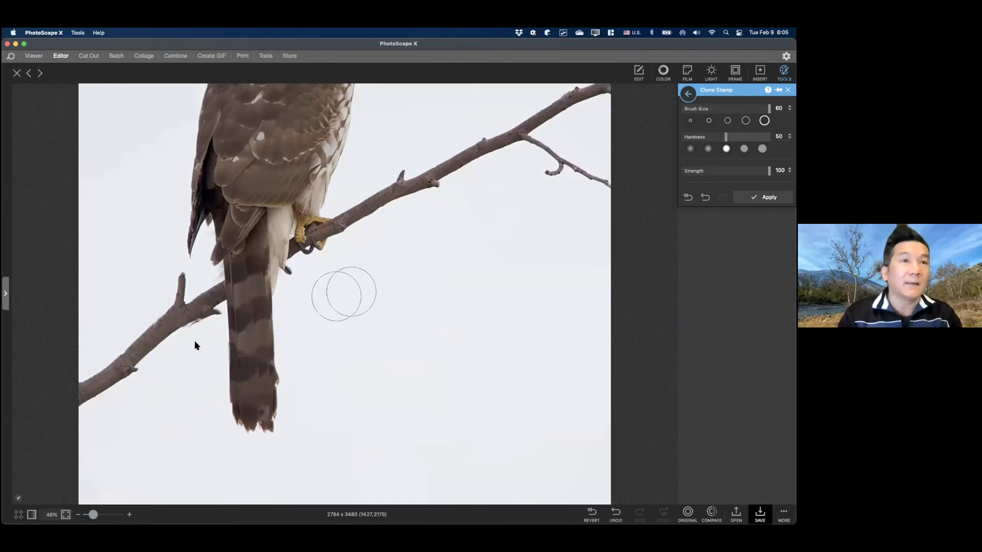
key("super+z")
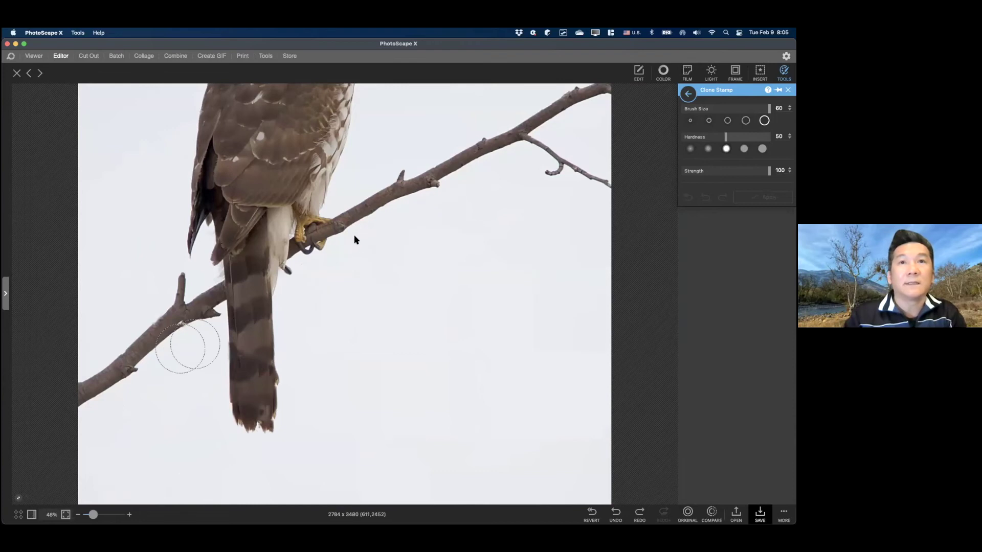
scroll(333, 251, "up", 5)
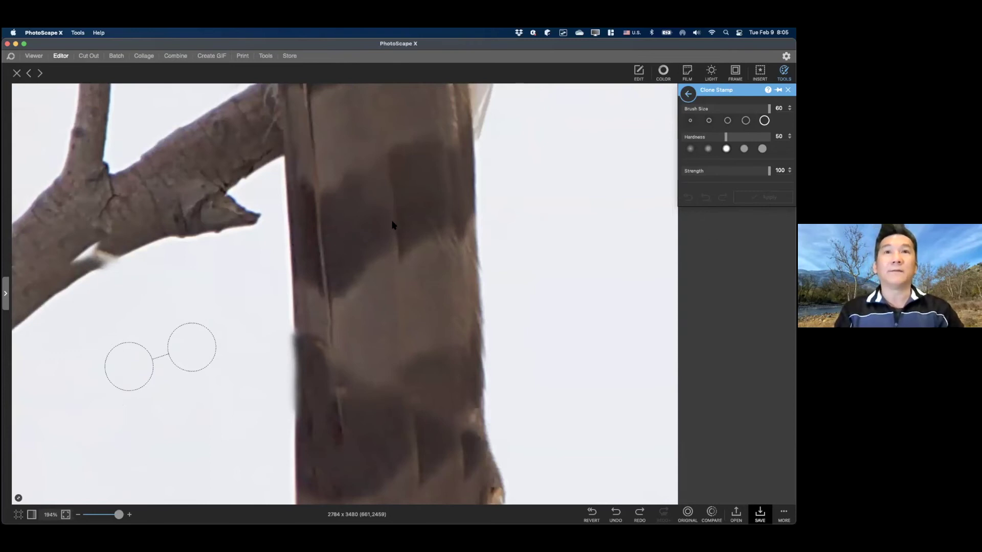
scroll(323, 228, "down", 7)
left_click(325, 231)
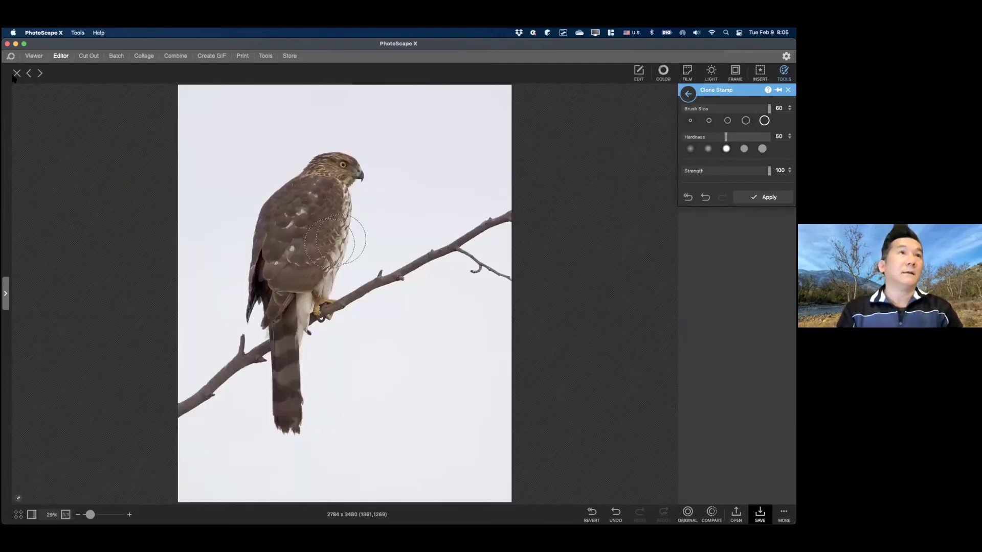
Find the saved IMG_9061.jpg in the Desktop folder of the Viewer and open it with Luminar 4.
left_click(32, 56)
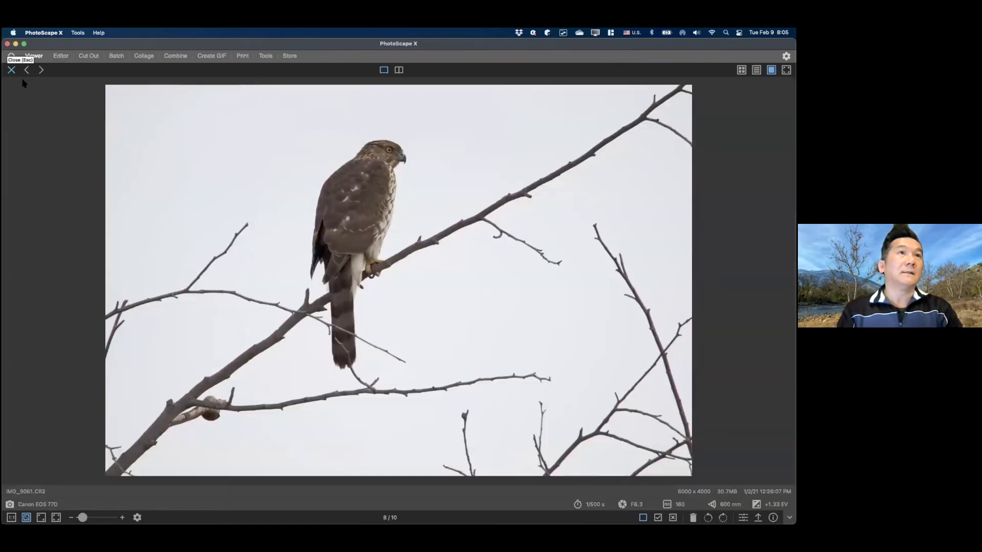
double_click(261, 255)
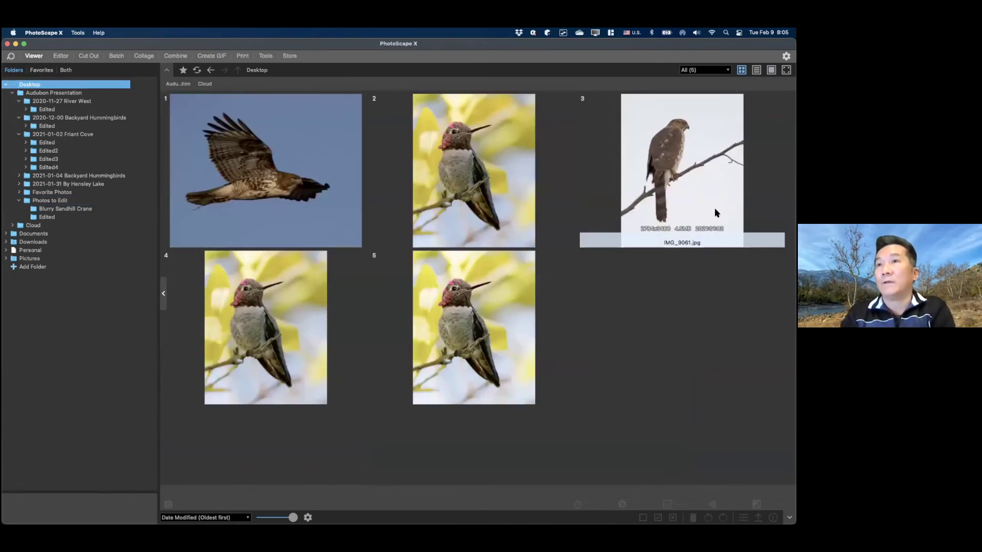
right_click(673, 171)
mouse_move(715, 217)
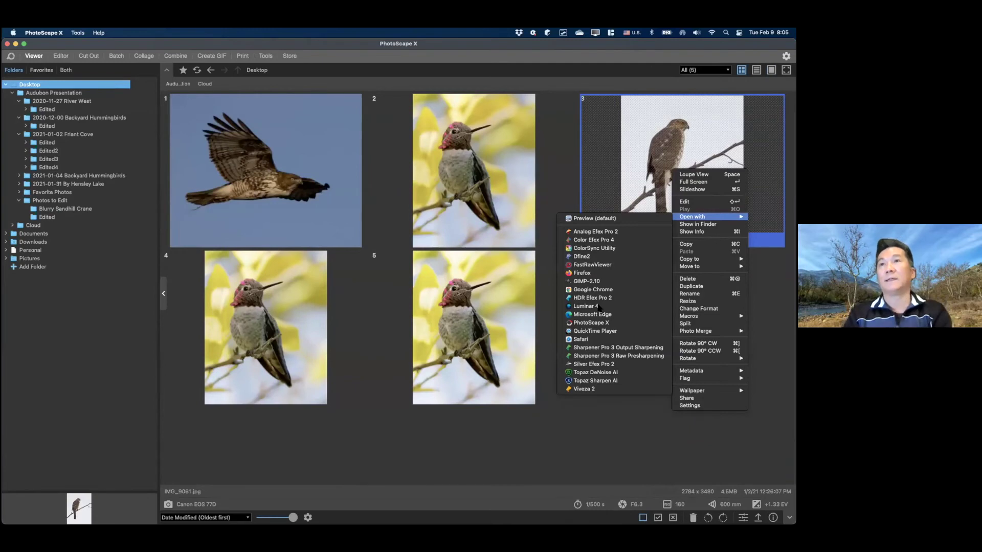
left_click(599, 307)
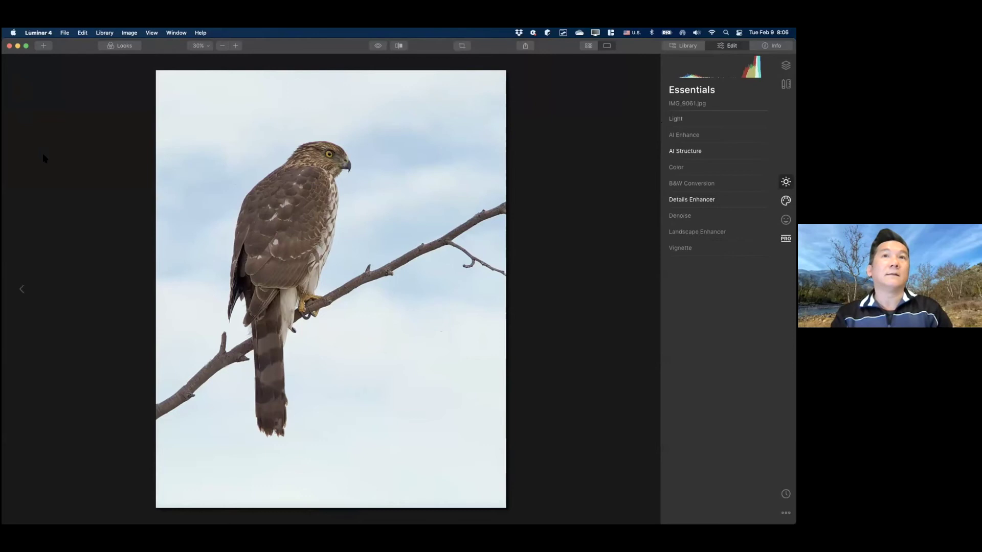
Open the AI Sky Replacement settings among the Creative tools.
key("super+minus")
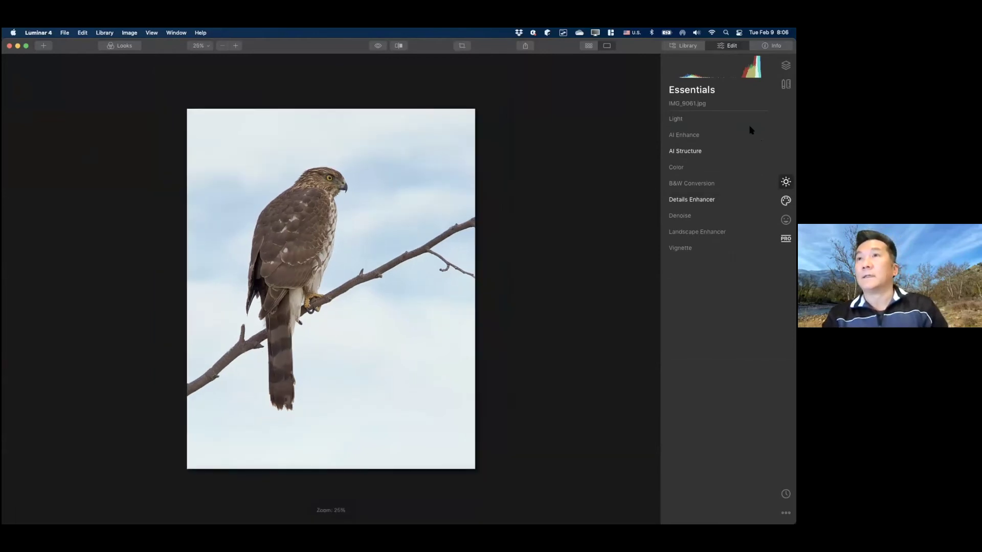
key("super+equal")
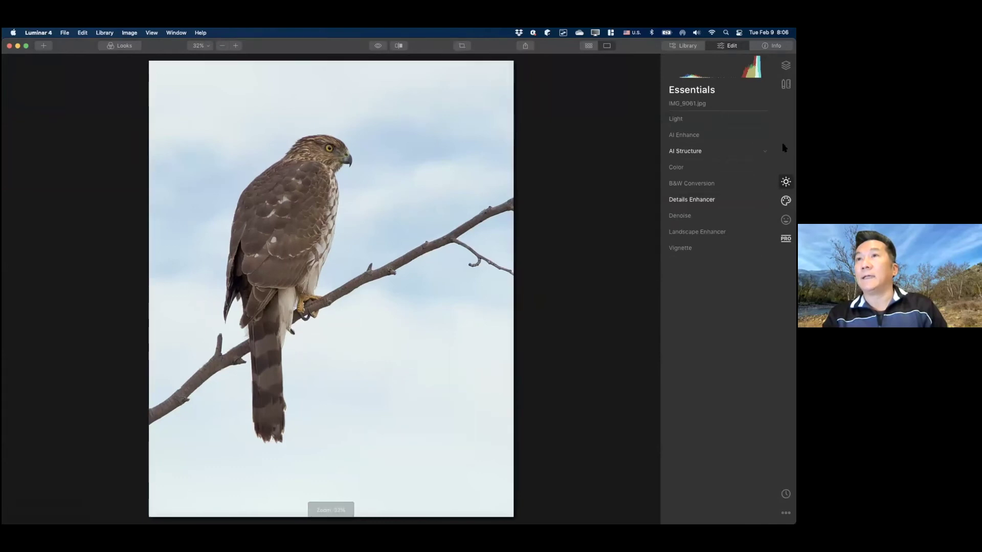
left_click(786, 204)
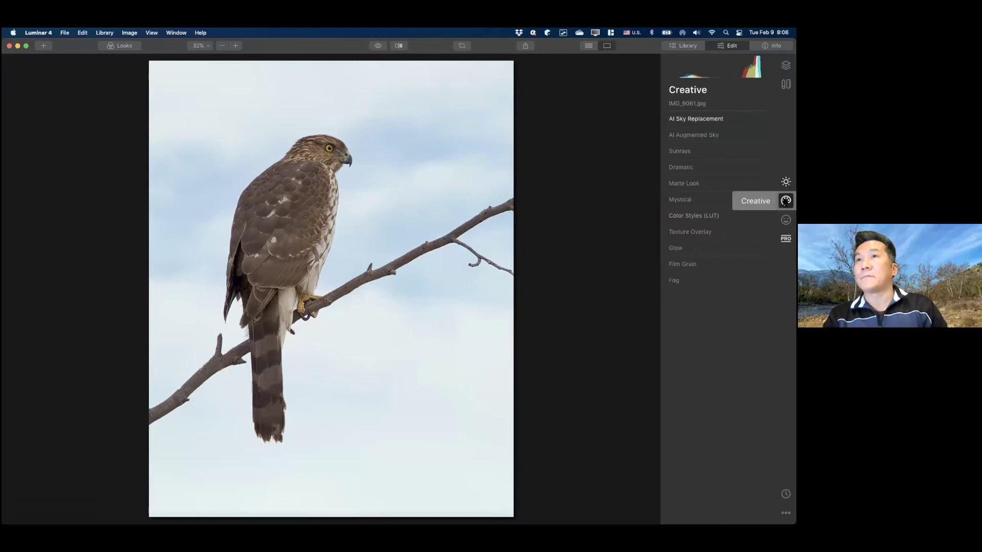
left_click(699, 119)
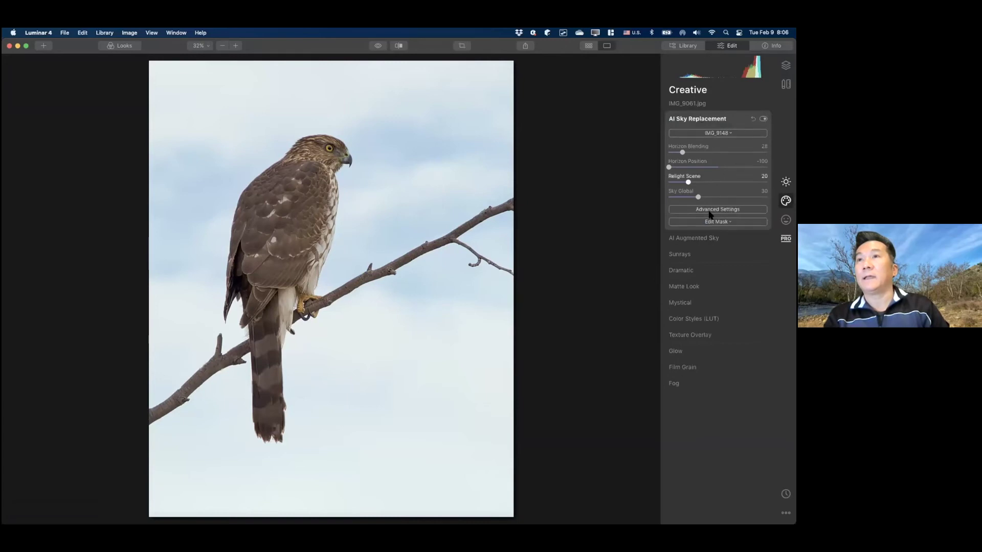
Load the cloud photo IMG_9148.jpg from Audubon Presentation > Photos to Edit on the Desktop as the custom sky image.
left_click(725, 134)
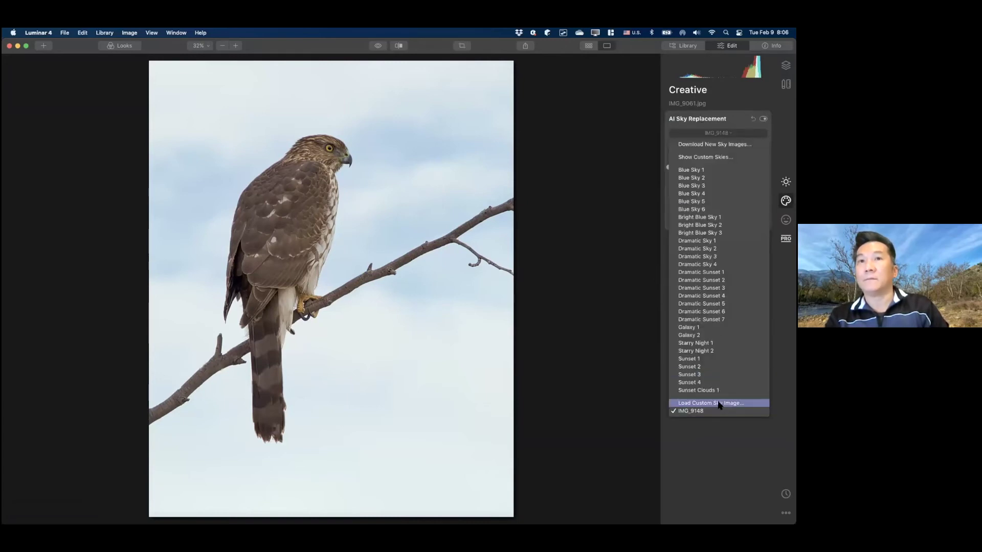
left_click(716, 403)
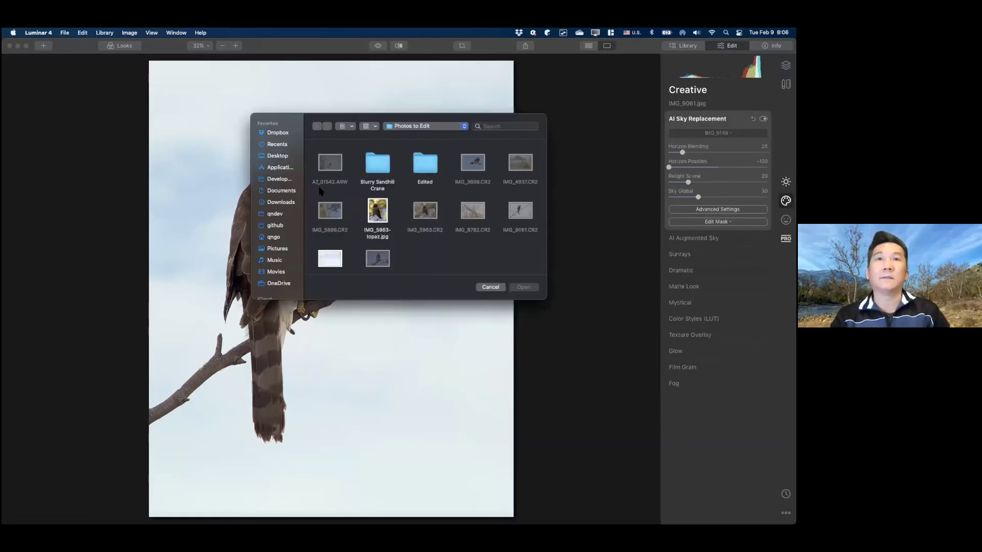
left_click(280, 156)
double_click(332, 164)
double_click(433, 218)
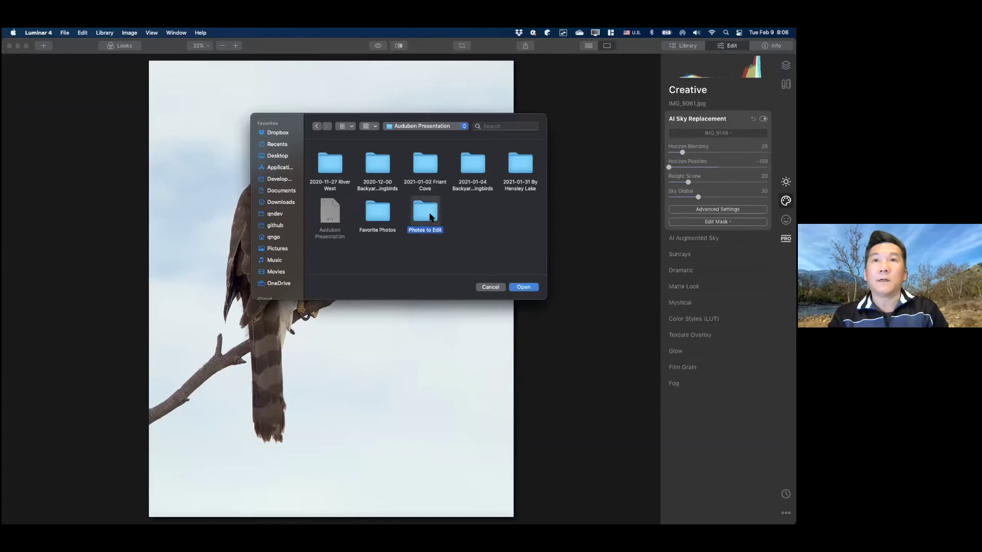
double_click(330, 258)
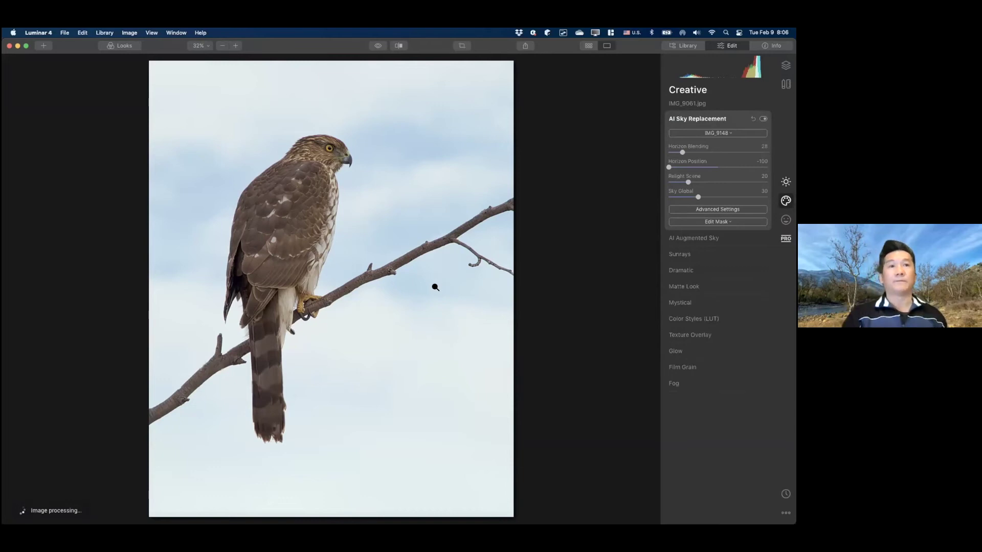
In the advanced sky settings, raise Sky Defocus to about 89 and lower Sky Temperature to about -52.
scroll(435, 287, "down", 2)
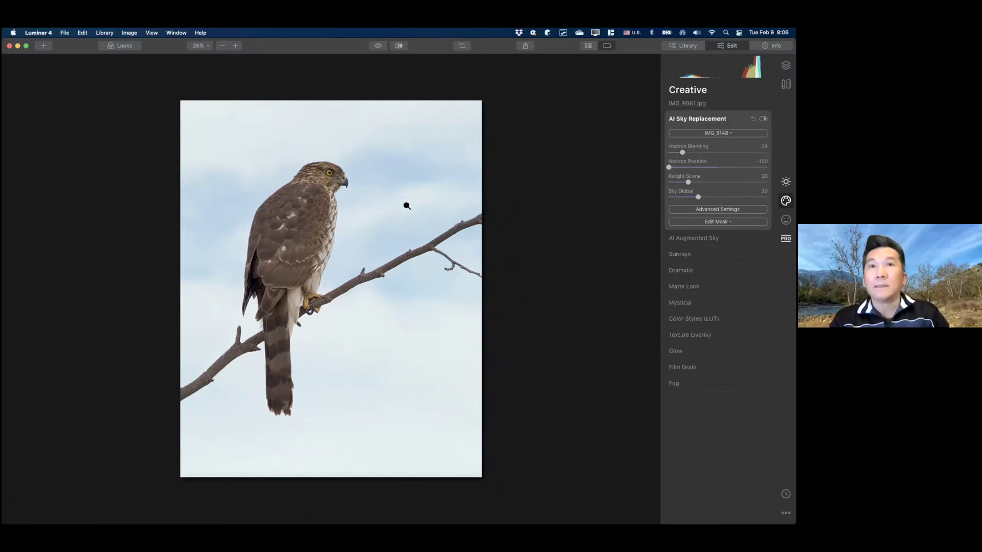
left_click(717, 210)
left_click_drag(728, 270, 757, 269)
left_click_drag(723, 321, 689, 323)
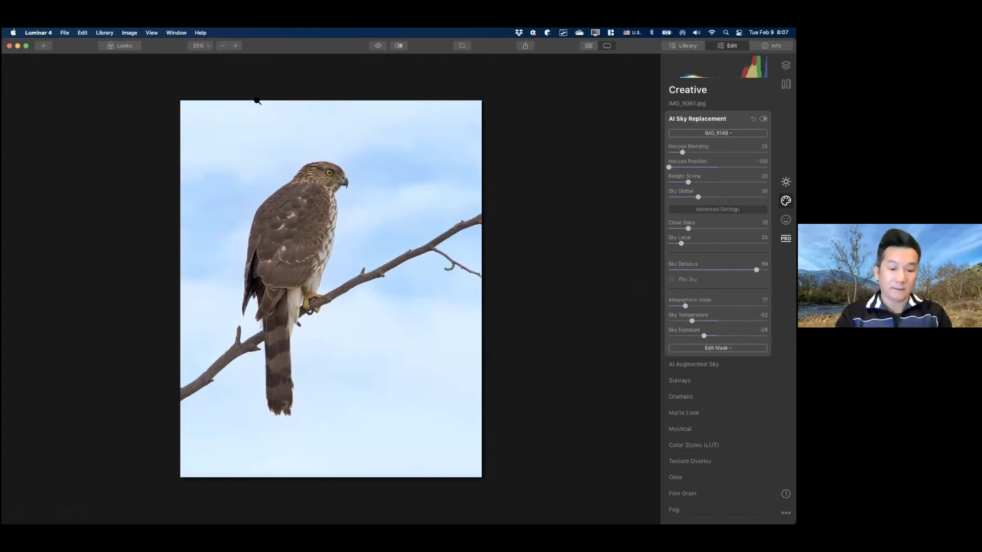
Export the hawk photo to the Desktop as a JPEG named IMG_9061.
key("super+shift+e")
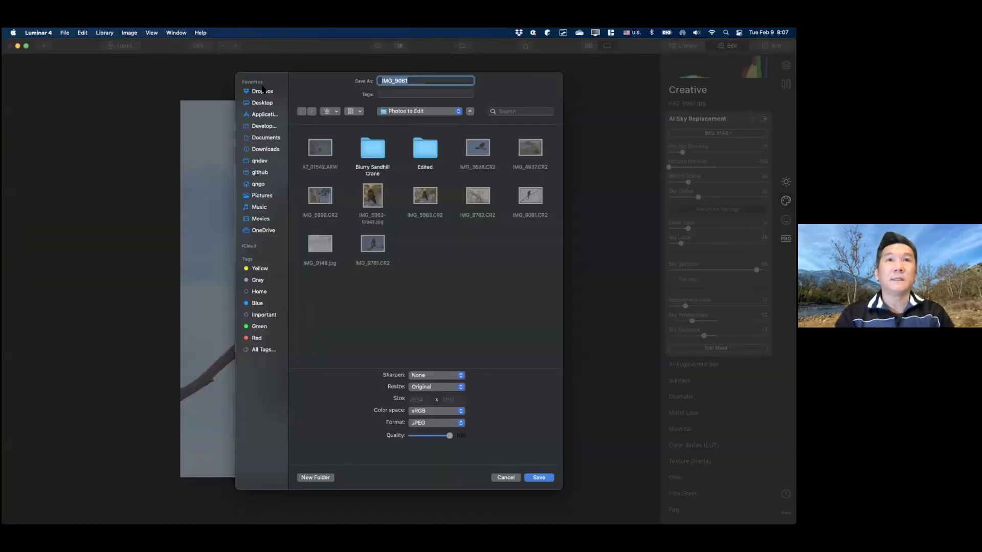
left_click(264, 102)
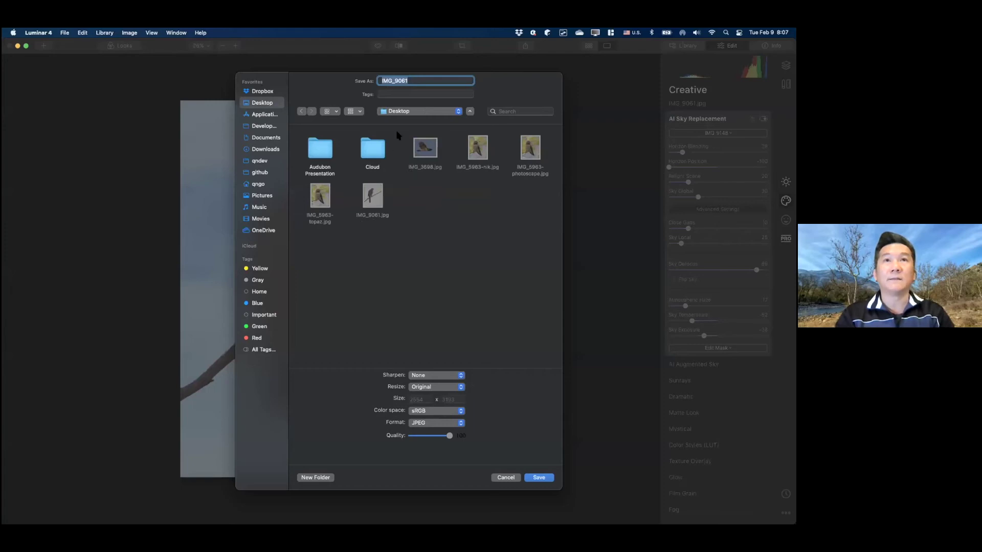
left_click(544, 477)
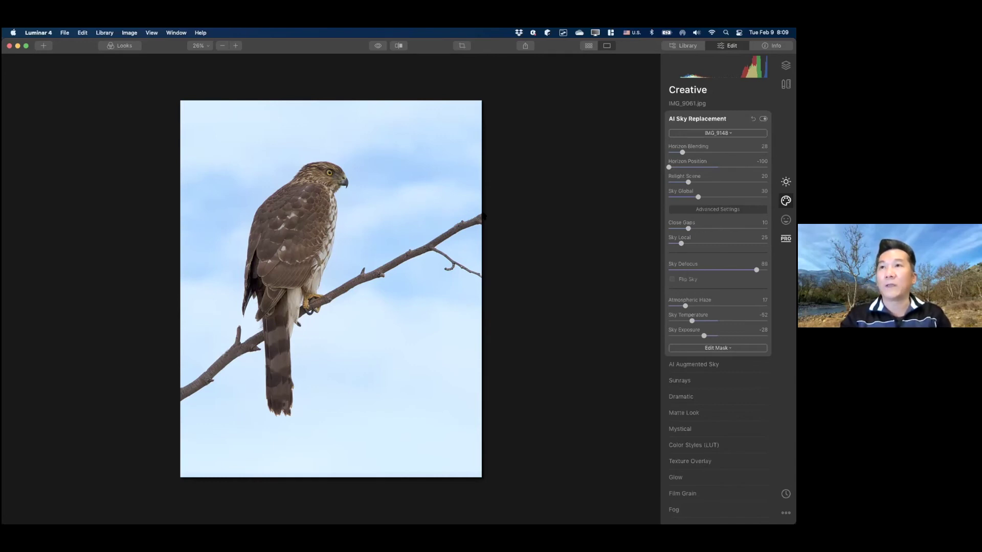
Try the Sunset 1 and Bright Blue Sky 1 presets as the hawk photo's replacement sky.
left_click(721, 134)
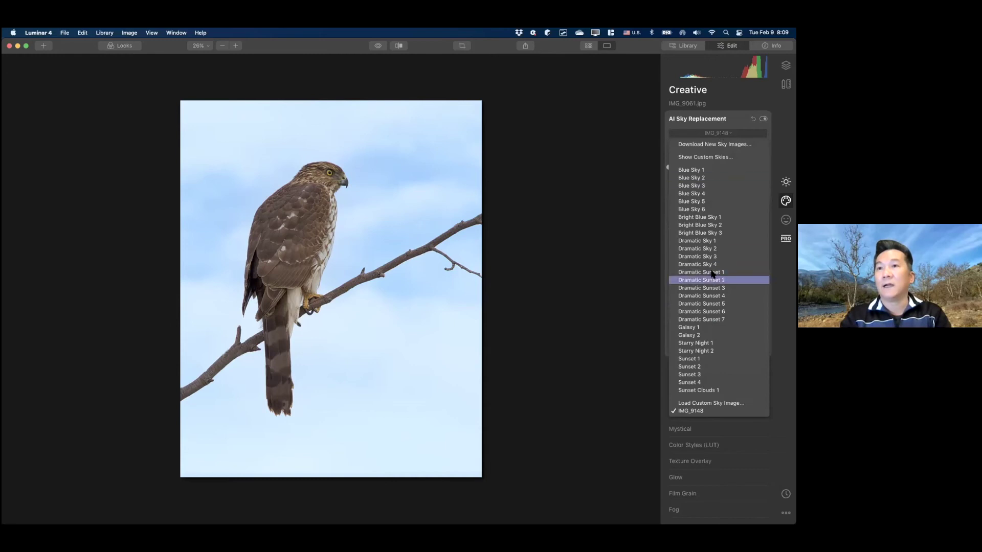
left_click(710, 360)
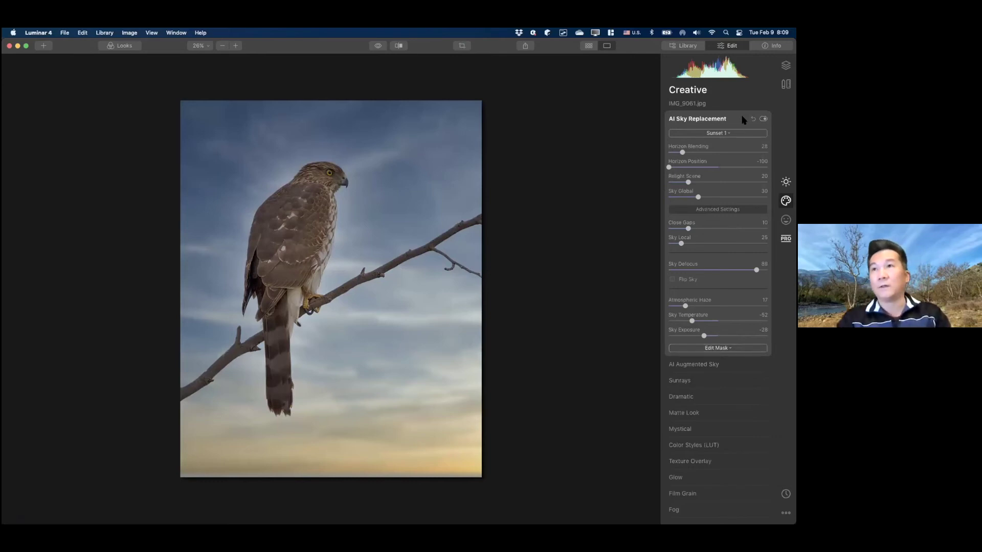
left_click(742, 133)
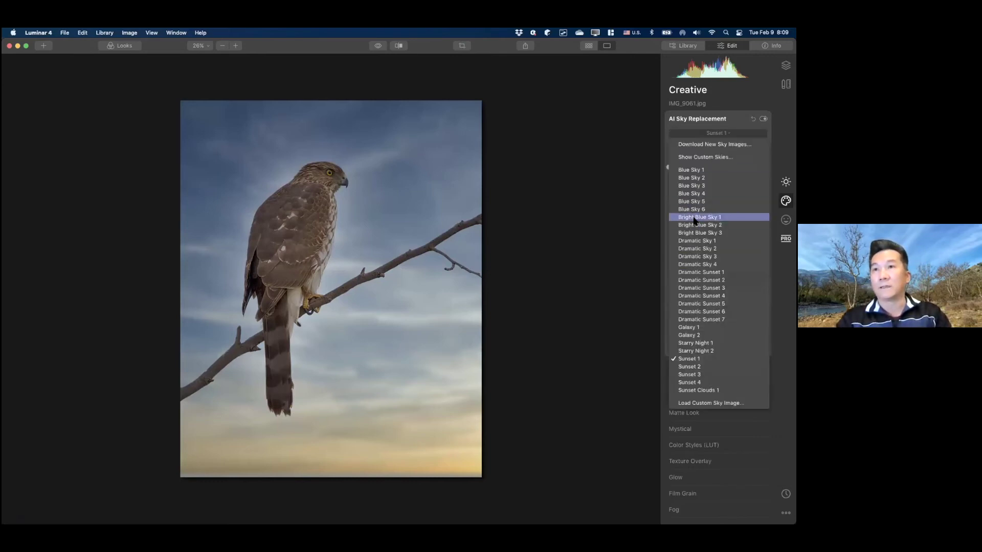
left_click(695, 218)
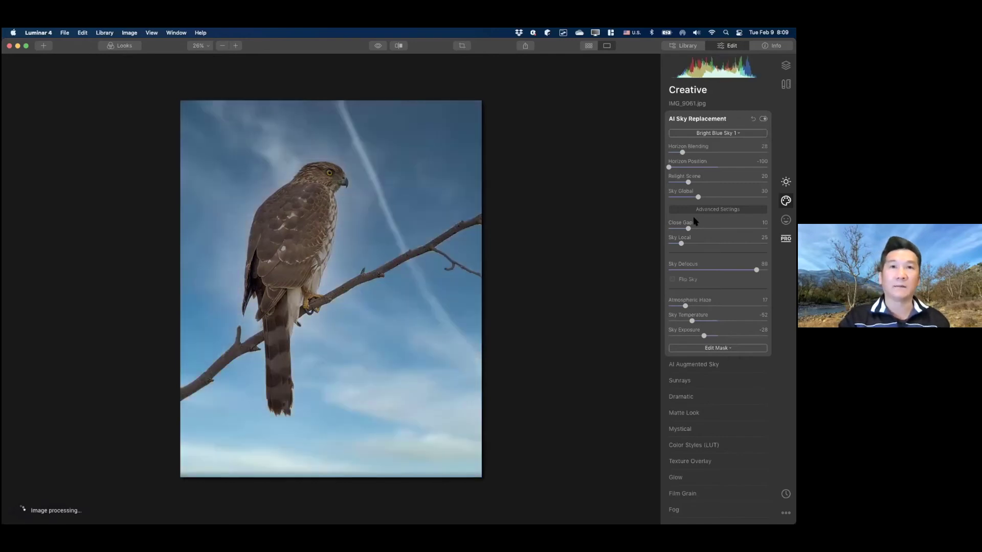
Load the cloud photo IMG_9148.jpg from the Photos to Edit folder as the custom sky image again.
left_click(731, 134)
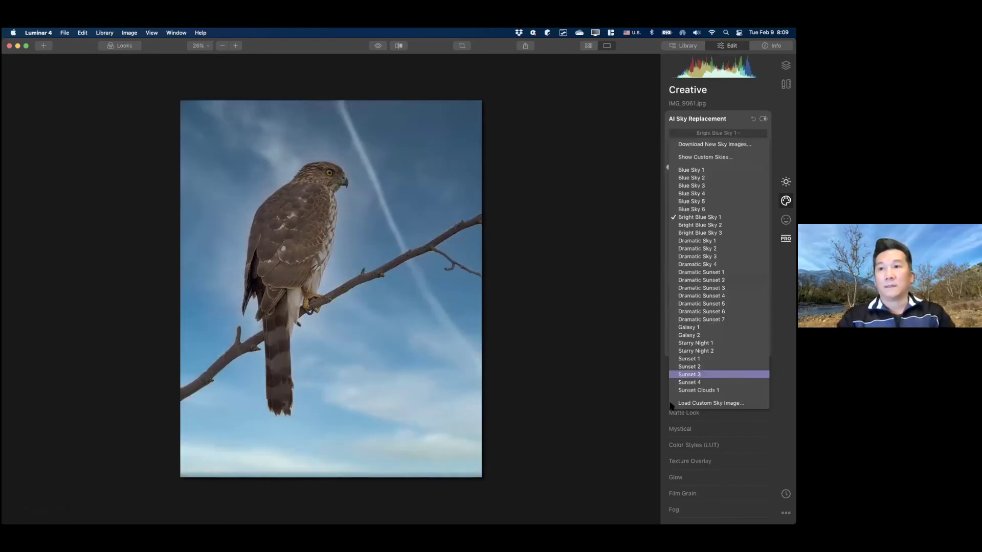
left_click(704, 404)
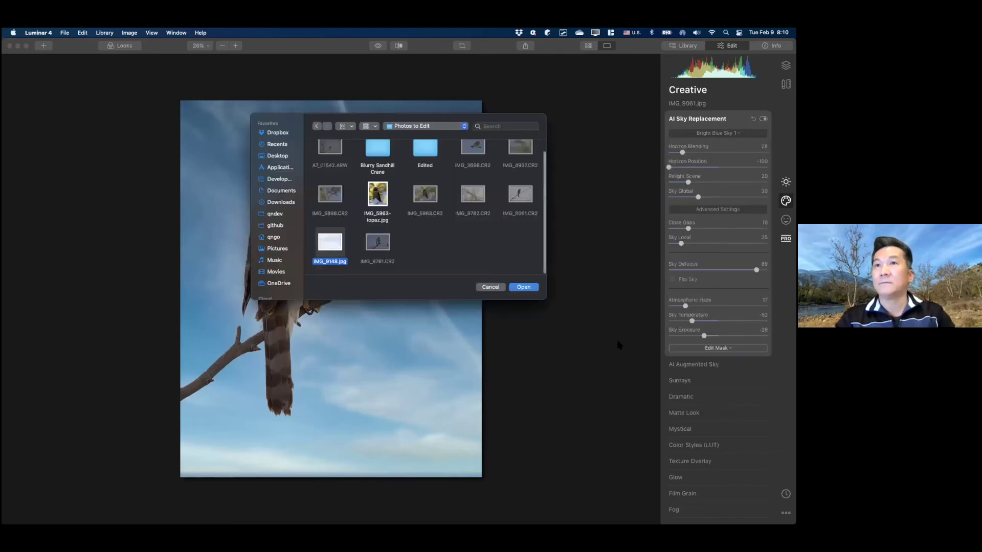
double_click(331, 244)
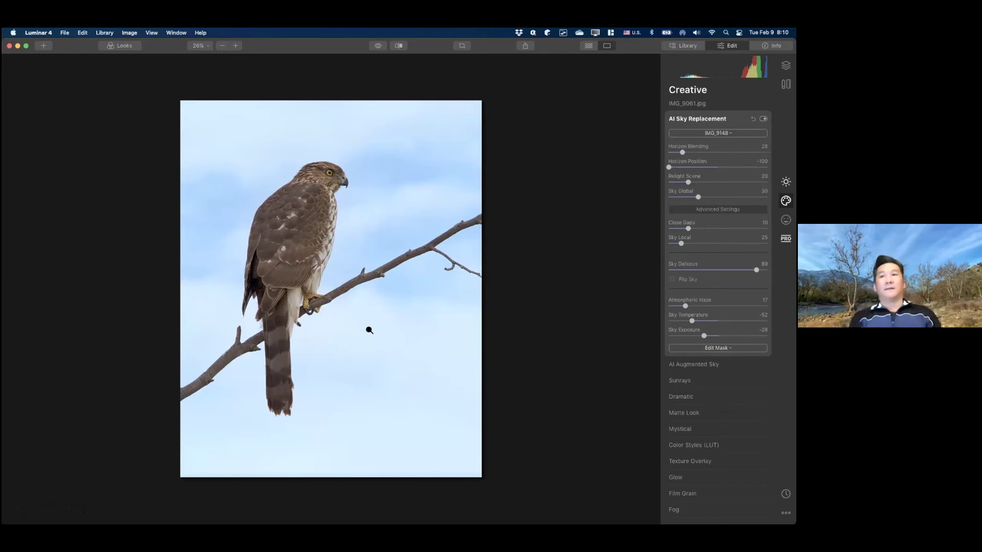
Compare the hawk photo with and without the AI Sky Replacement effect, leaving the effect on.
key("super+minus")
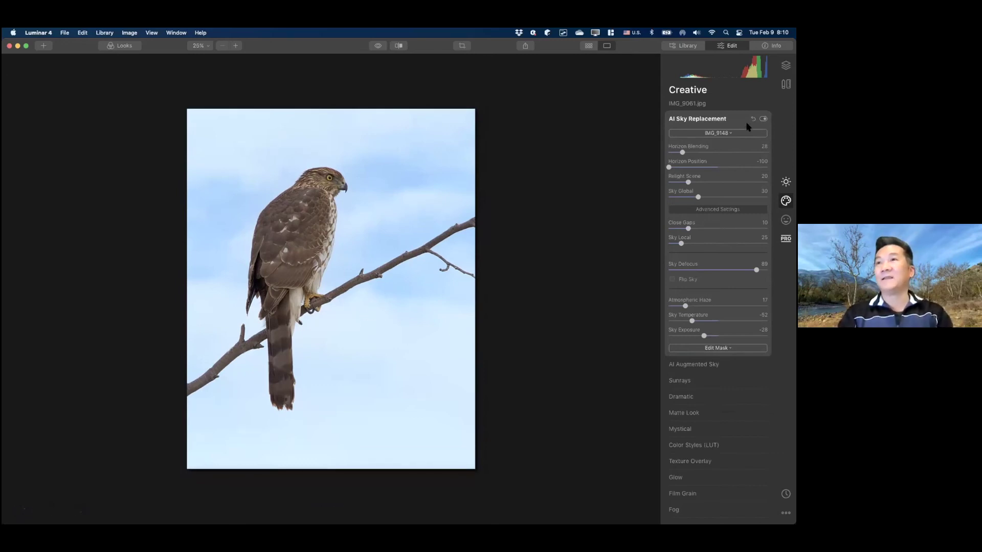
left_click(762, 119)
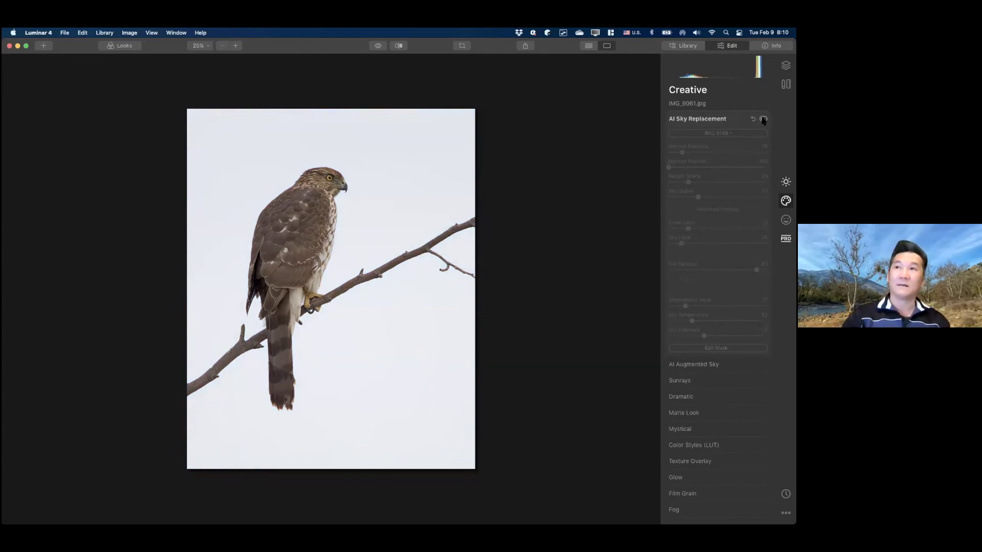
left_click(763, 119)
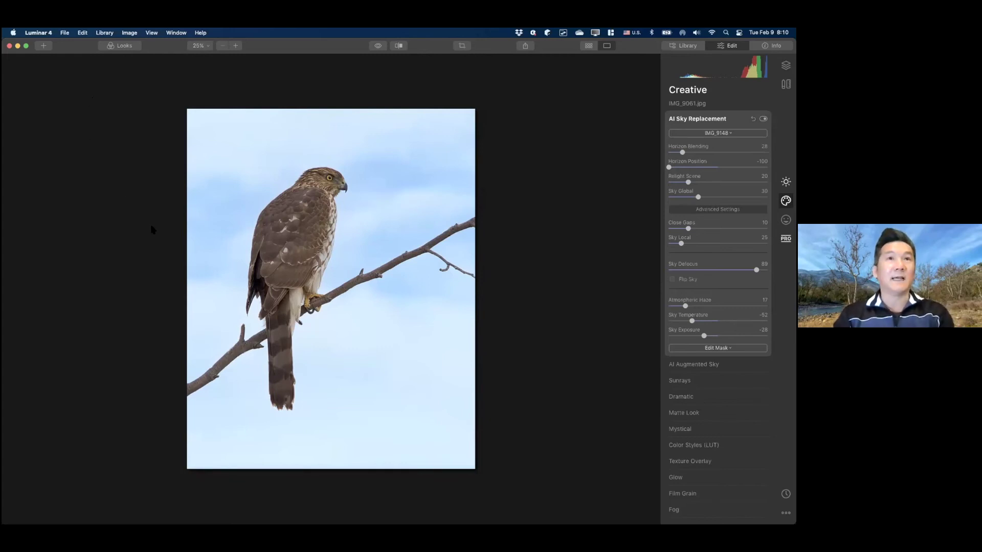
Switch to PhotoScape X and open IMG_2042.CR2 from the Blurry Sandhill Crane folder in the single-photo view.
key("alt+Tab")
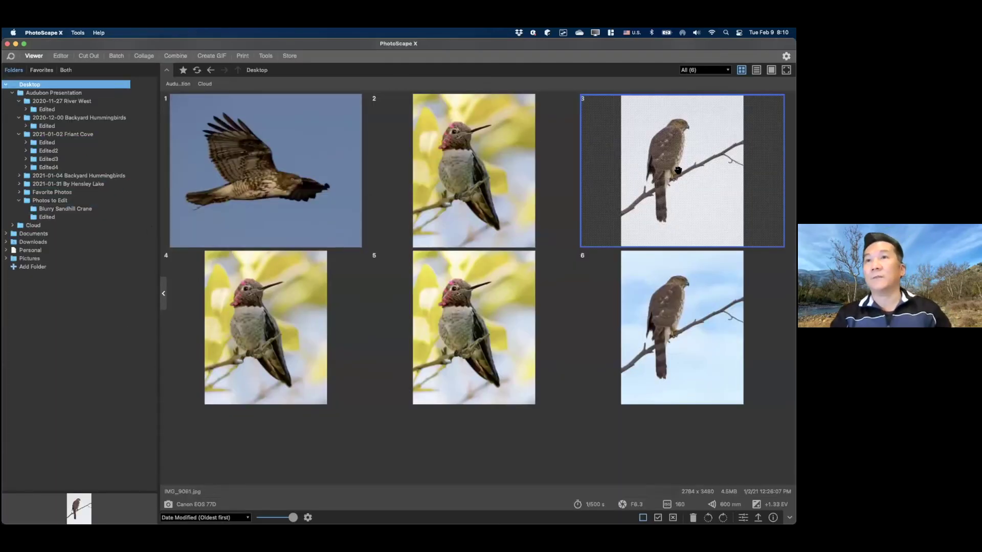
left_click(65, 208)
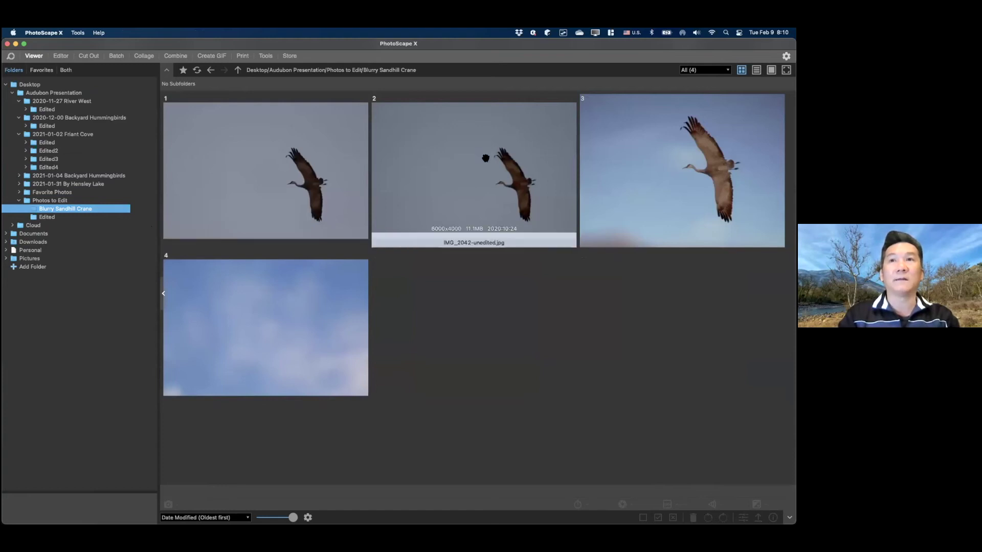
double_click(305, 175)
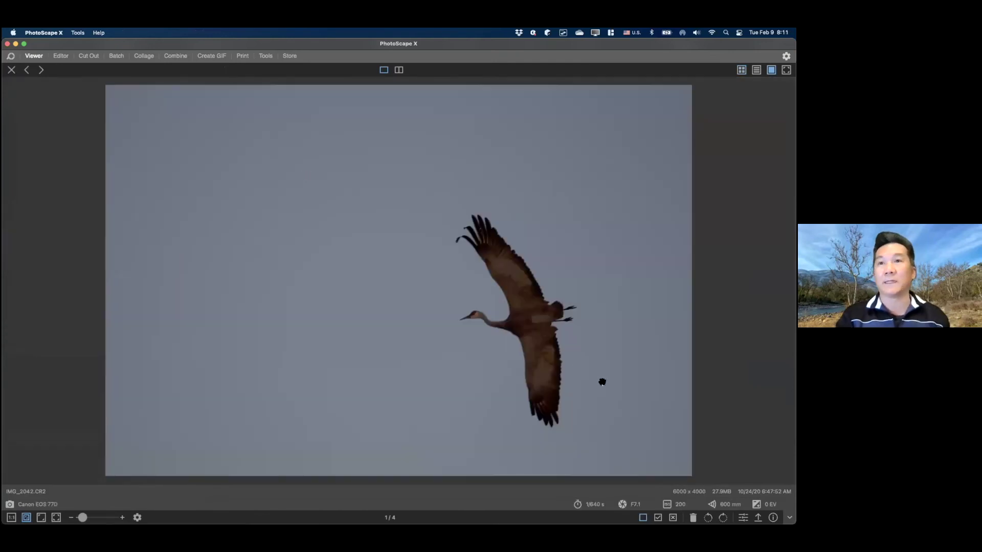
Examine the sharpness of the flying crane's head, neck and wings close up and at full view.
scroll(601, 381, "up", 5)
scroll(602, 382, "up", 4)
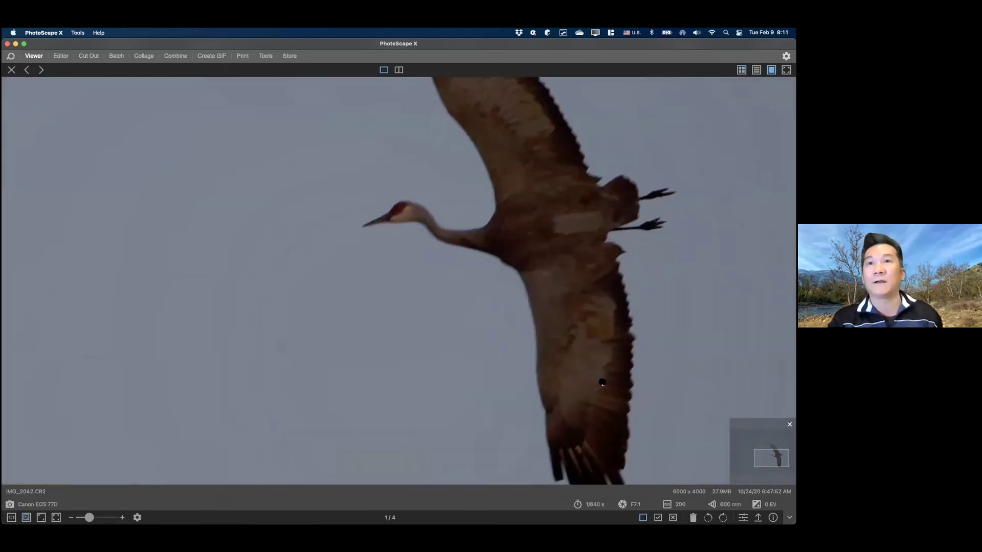
scroll(602, 382, "up", 2)
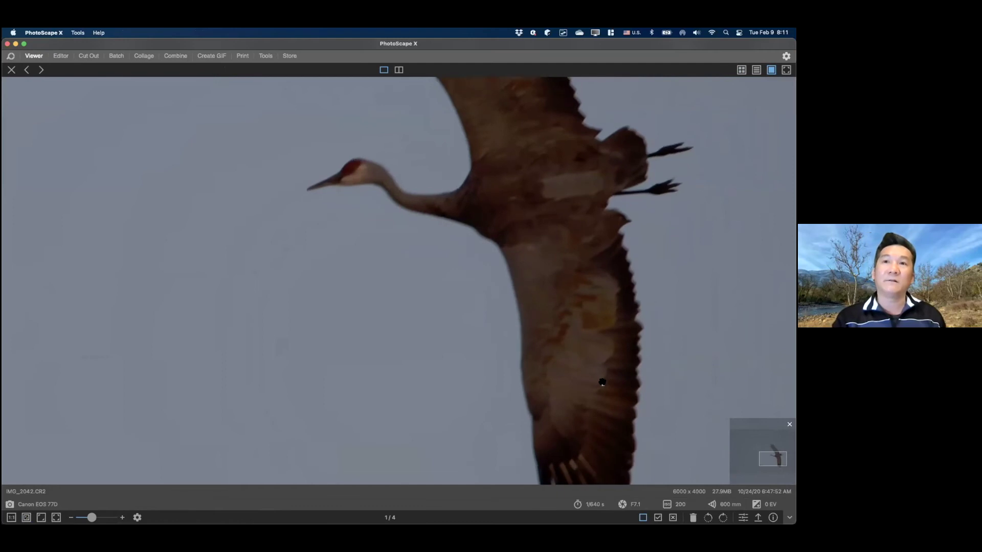
scroll(539, 327, "down", 2)
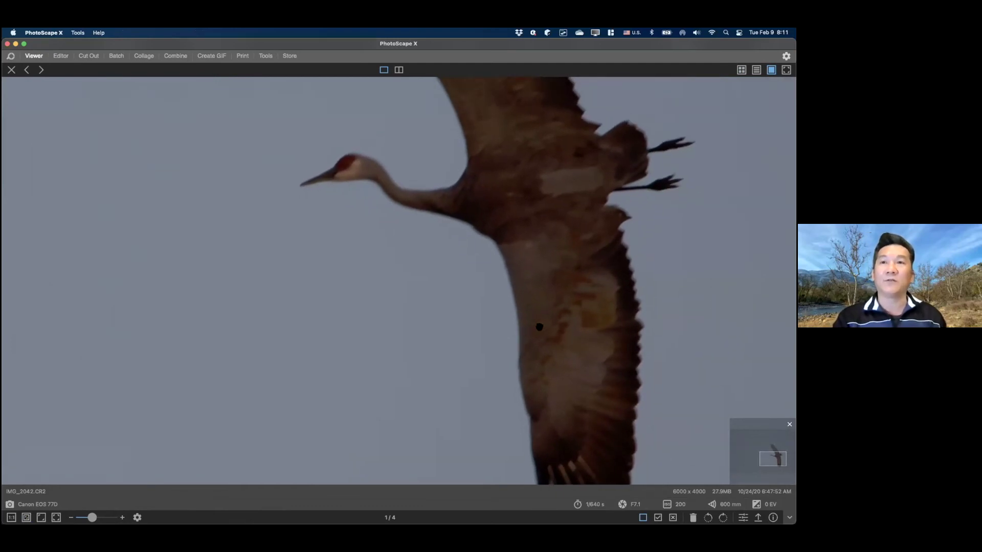
scroll(539, 327, "down", 3)
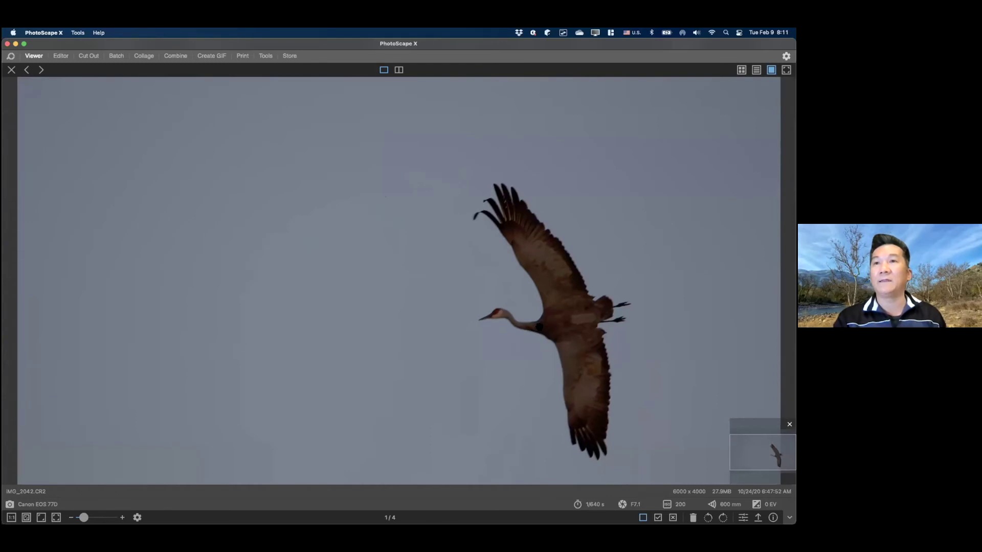
scroll(539, 327, "up", 6)
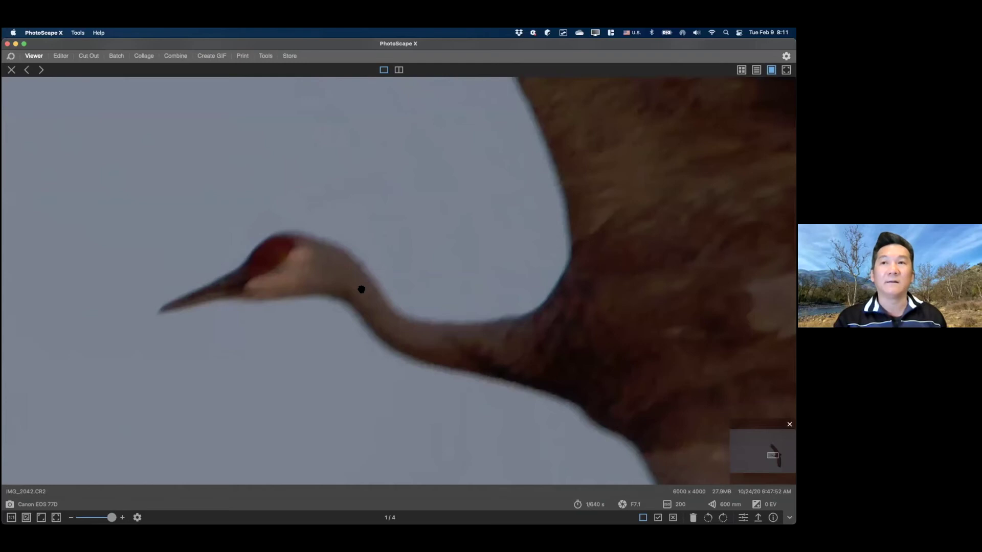
scroll(361, 289, "up", 1)
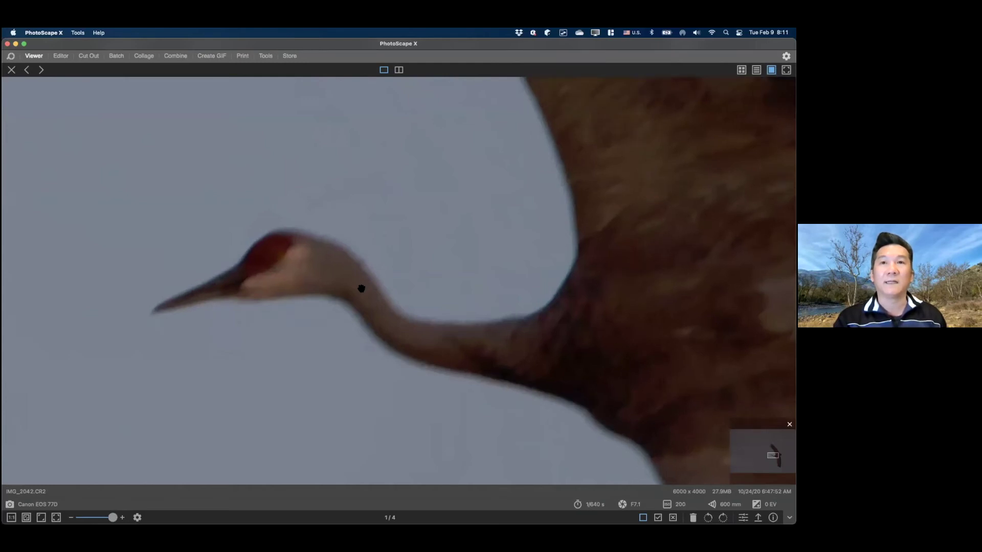
scroll(361, 288, "down", 4)
scroll(361, 289, "down", 2)
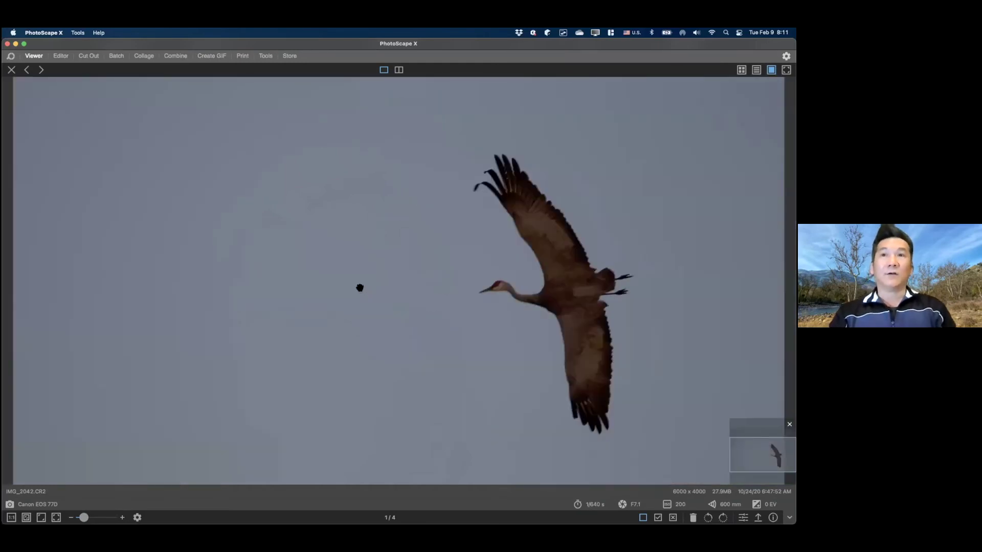
scroll(362, 290, "down", 2)
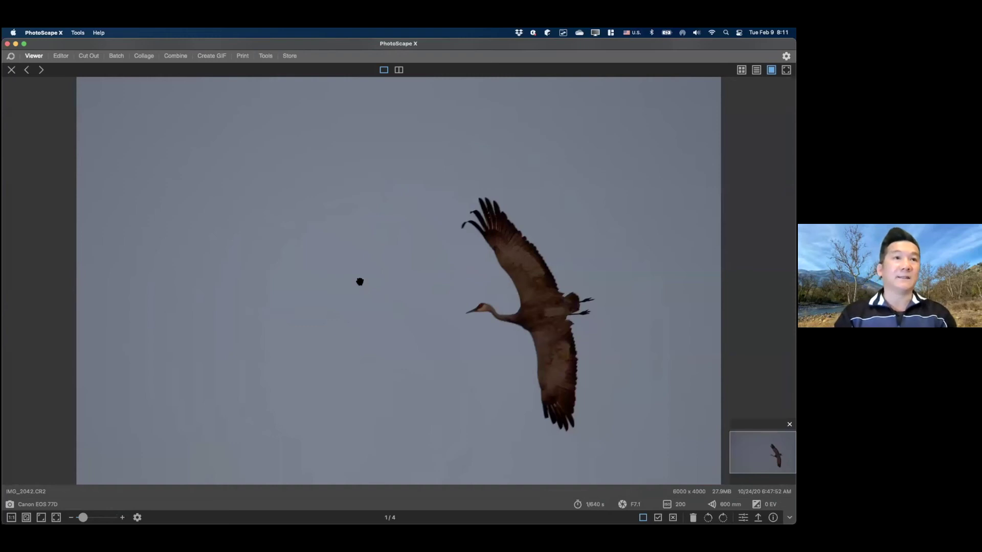
Open the crane photo for editing and crop it to a 4 x 5 portrait of about 2512 x 3140 pixels around the bird.
double_click(360, 282)
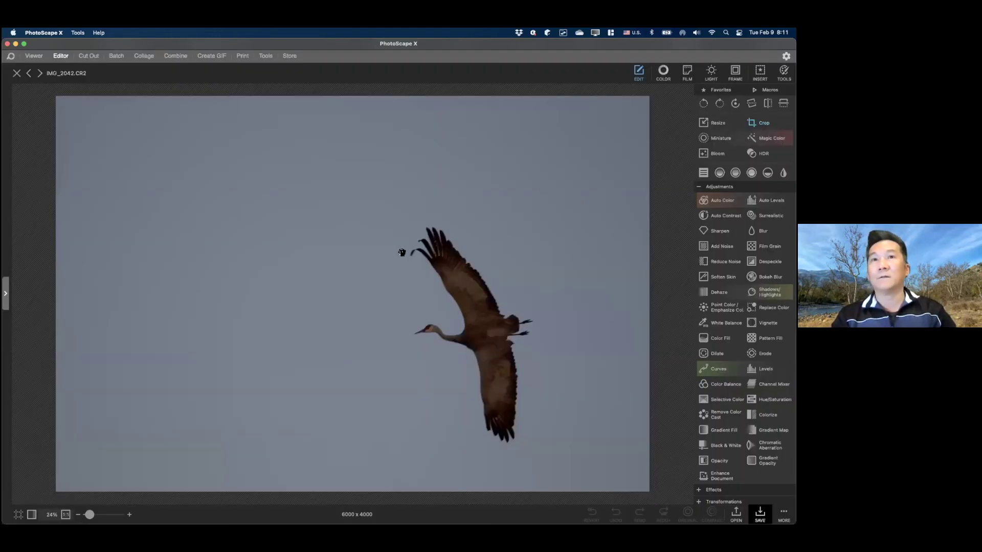
key("c")
left_click_drag(364, 277, 461, 335)
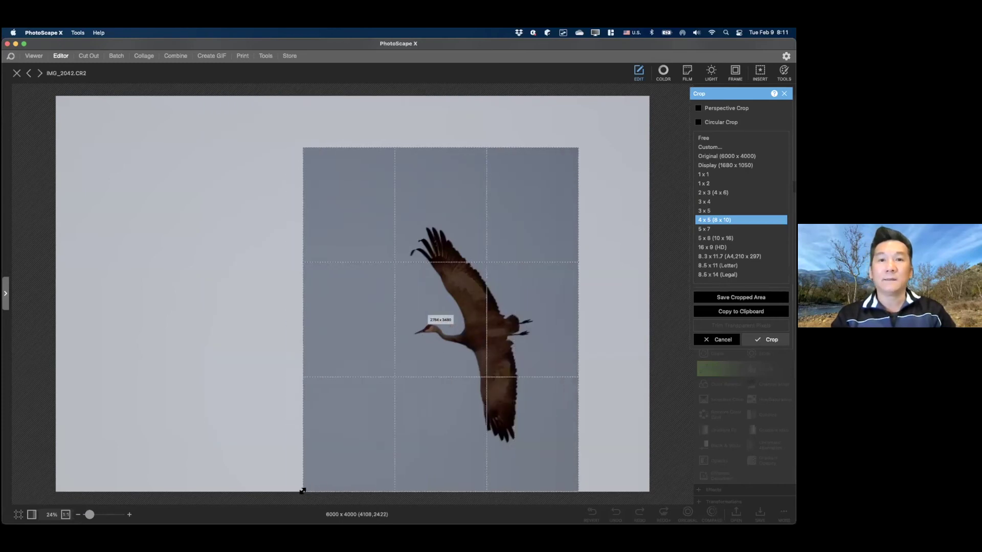
left_click_drag(301, 487, 330, 458)
left_click_drag(428, 391, 434, 382)
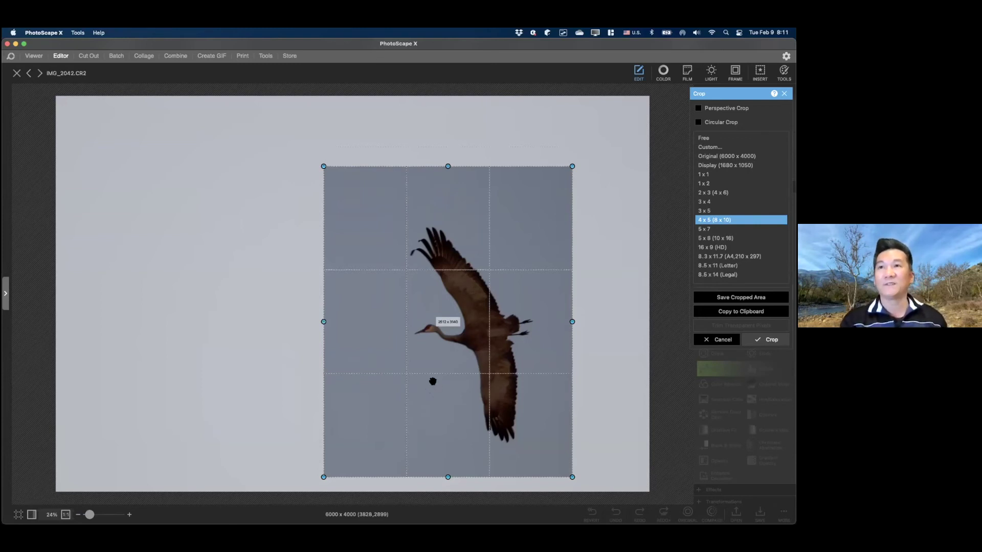
key("Return")
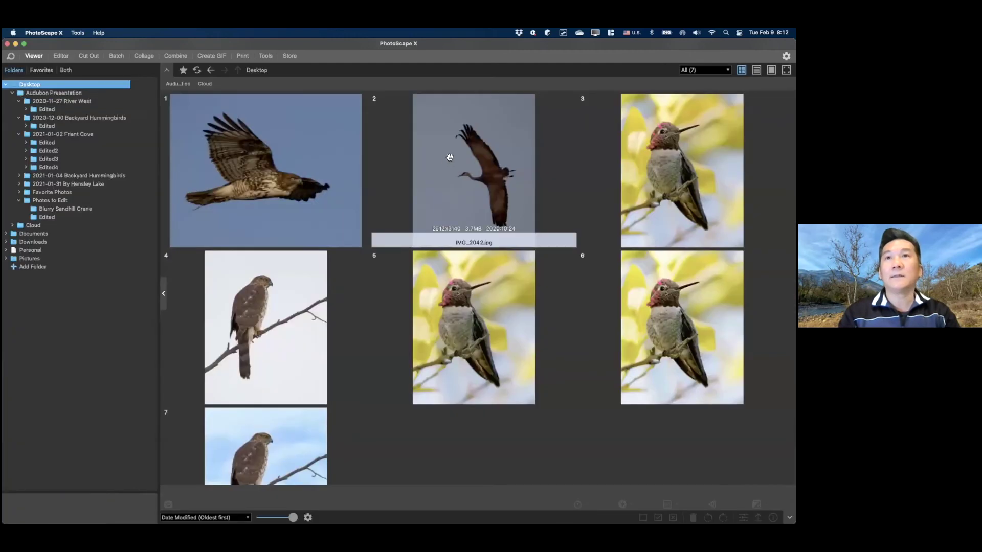
Open the cropped crane photo IMG_2042.jpg from the Desktop in Topaz Sharpen AI.
right_click(502, 197)
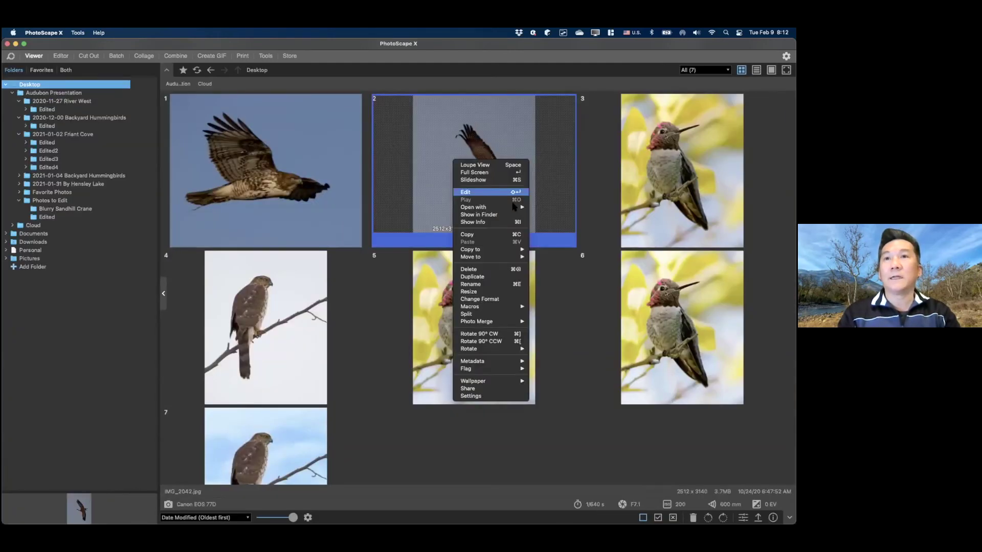
mouse_move(515, 207)
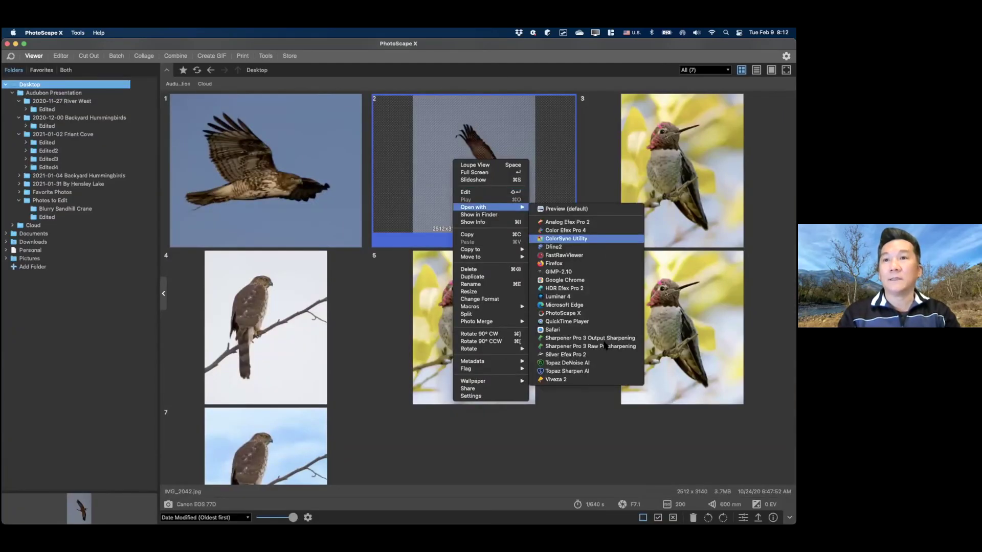
left_click(598, 374)
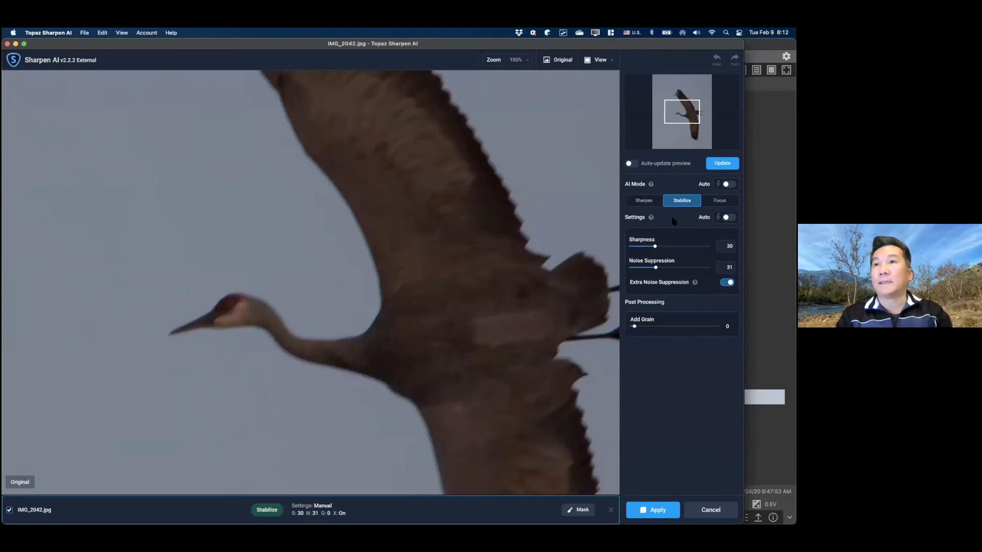
Set Sharpness to about 51 and Noise Suppression to about 52 in Stabilize mode, refresh the preview and apply the sharpening.
left_click(670, 245)
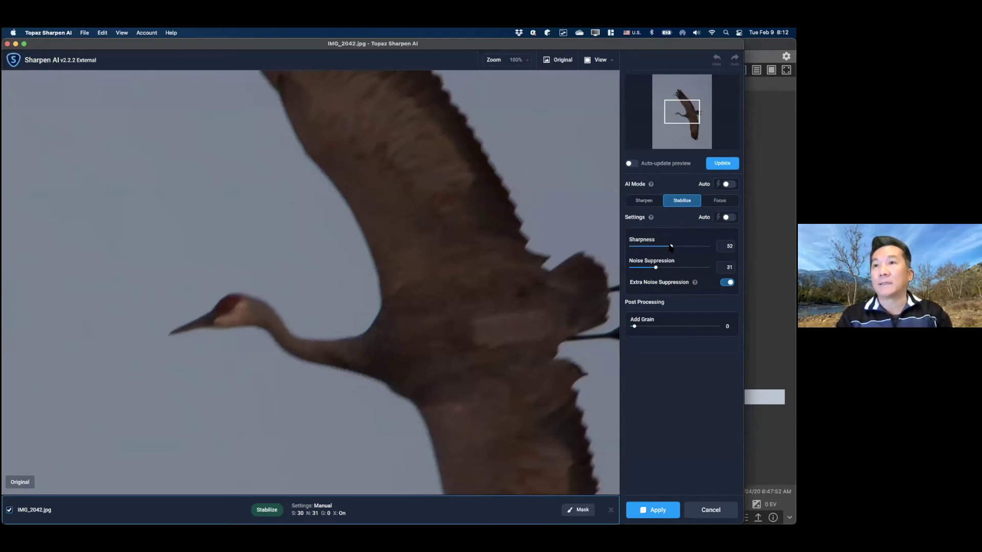
left_click(669, 267)
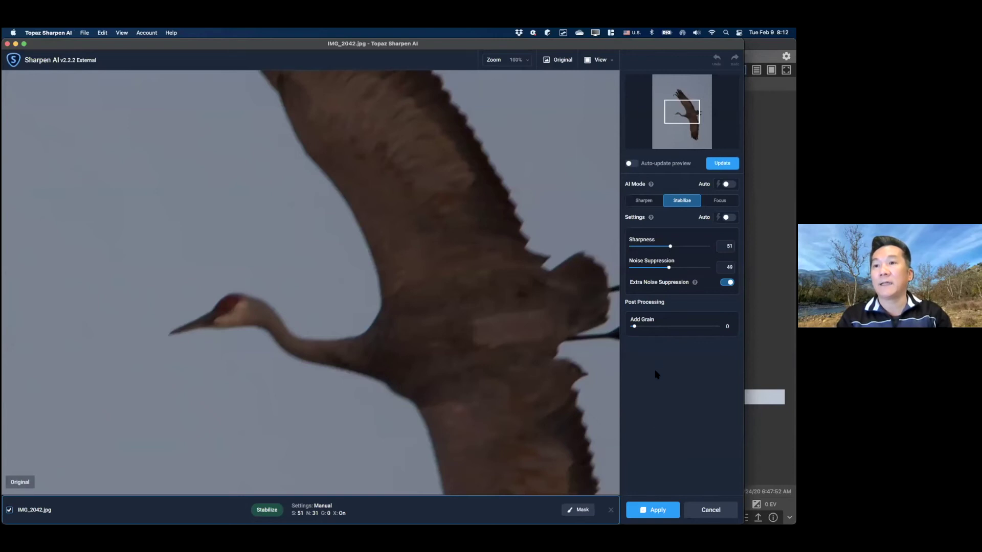
left_click(726, 166)
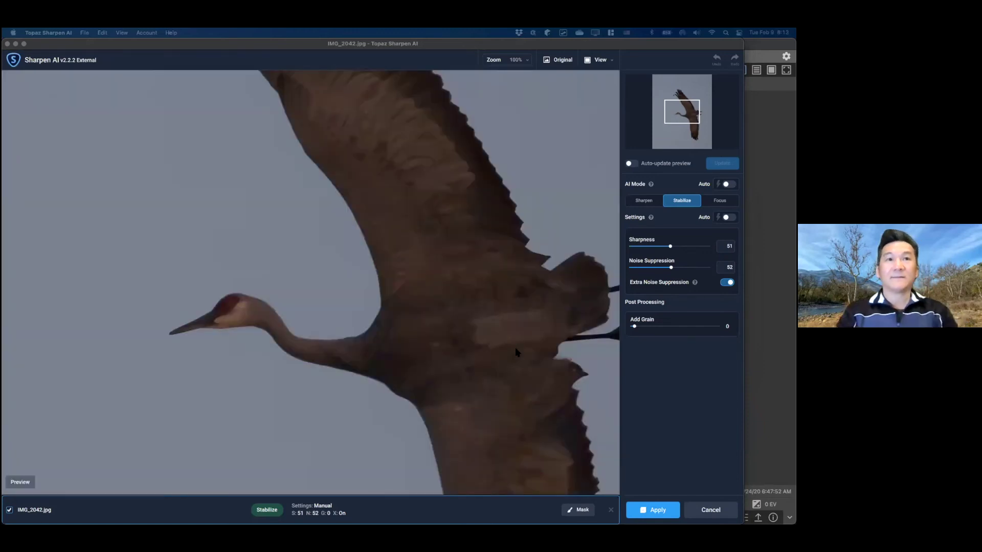
left_click(652, 510)
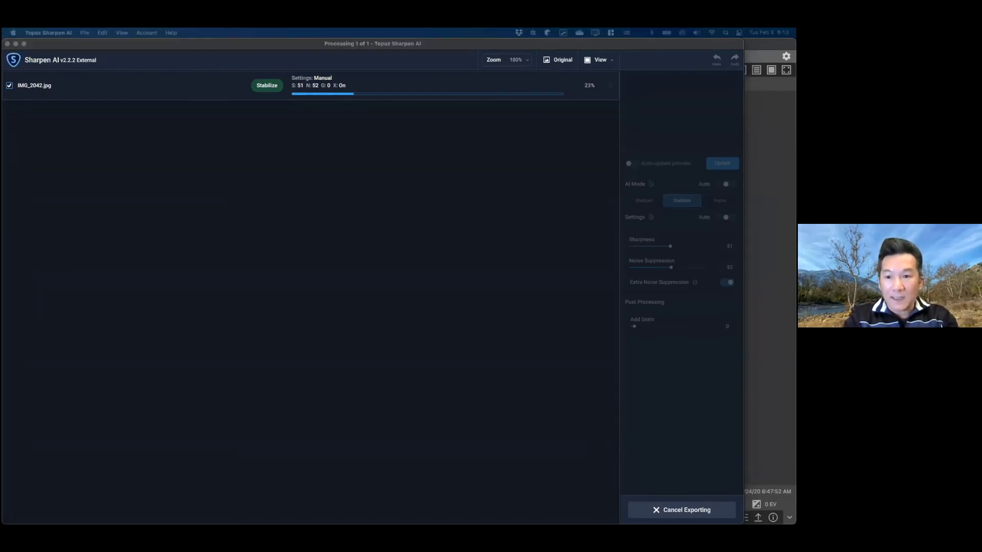
Switch to Chrome and read the first quote in the NWF blog article 9 Inspiring Quotes for Nature Photographers.
left_click_drag(553, 494, 608, 48)
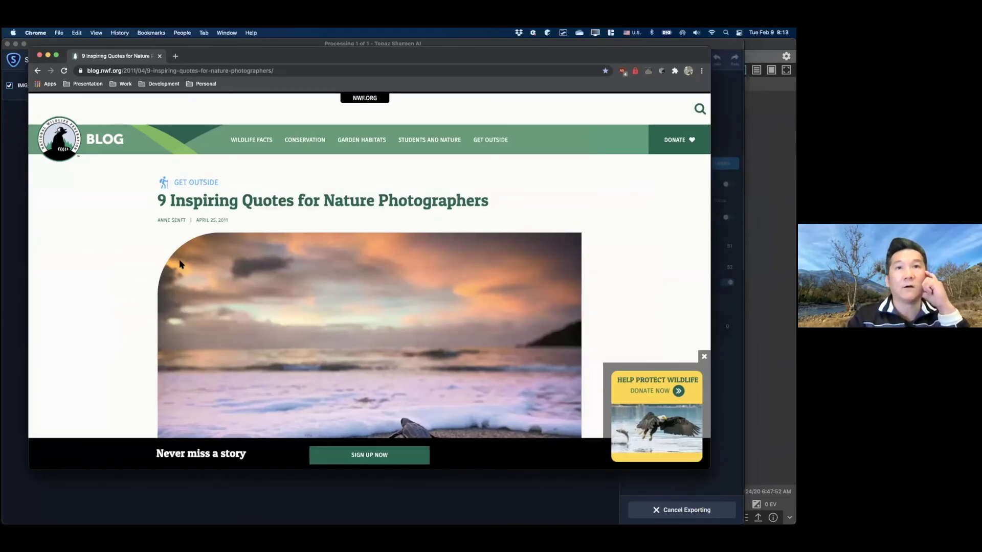
scroll(180, 263, "down", 10)
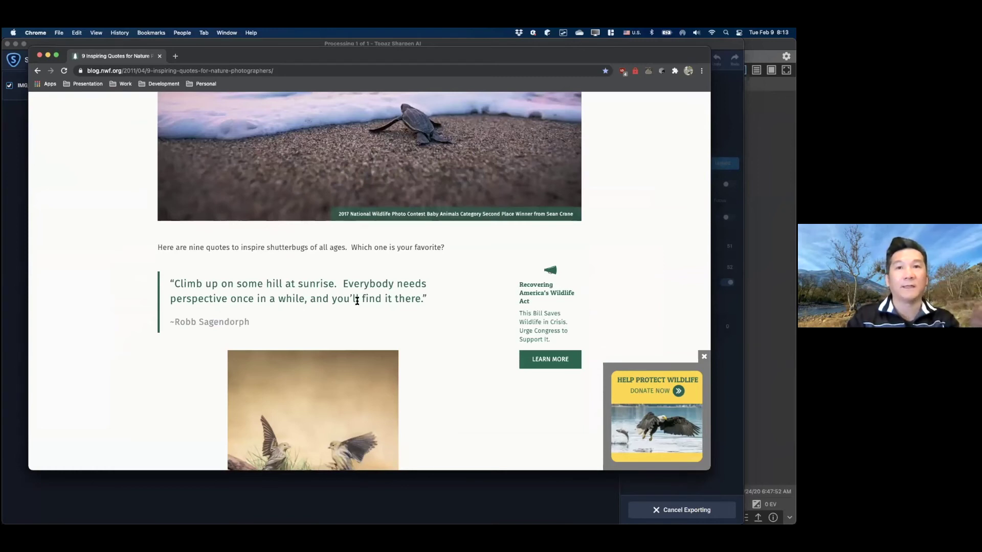
scroll(357, 301, "down", 1)
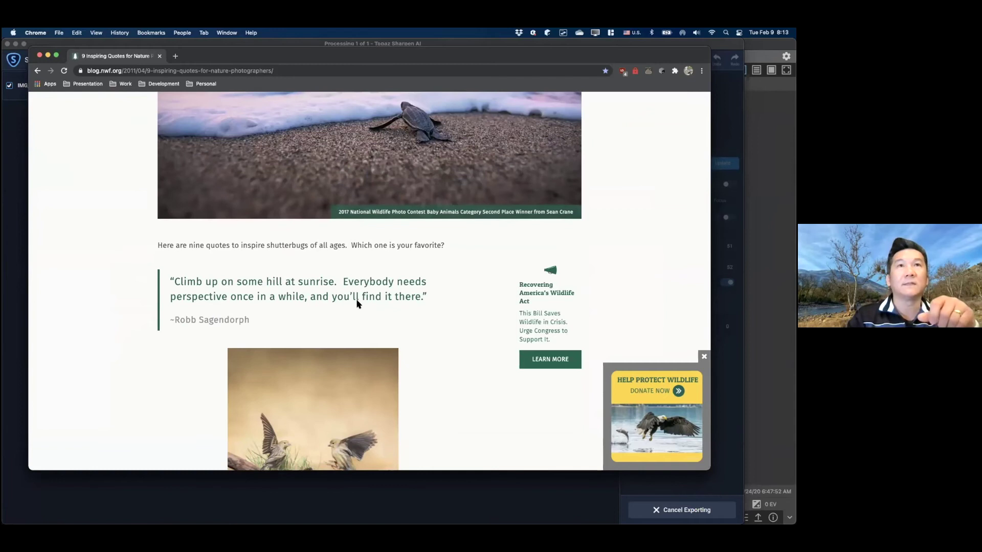
Read the William Shakespeare and Henri Cartier-Bresson quotes in the nature photographers article.
scroll(357, 303, "down", 5)
scroll(357, 304, "down", 1)
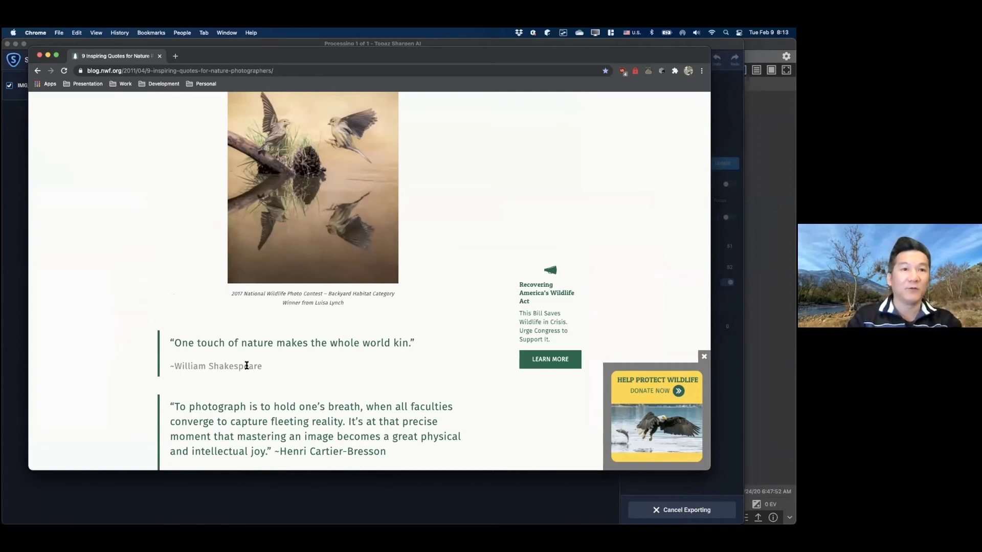
scroll(313, 352, "down", 1)
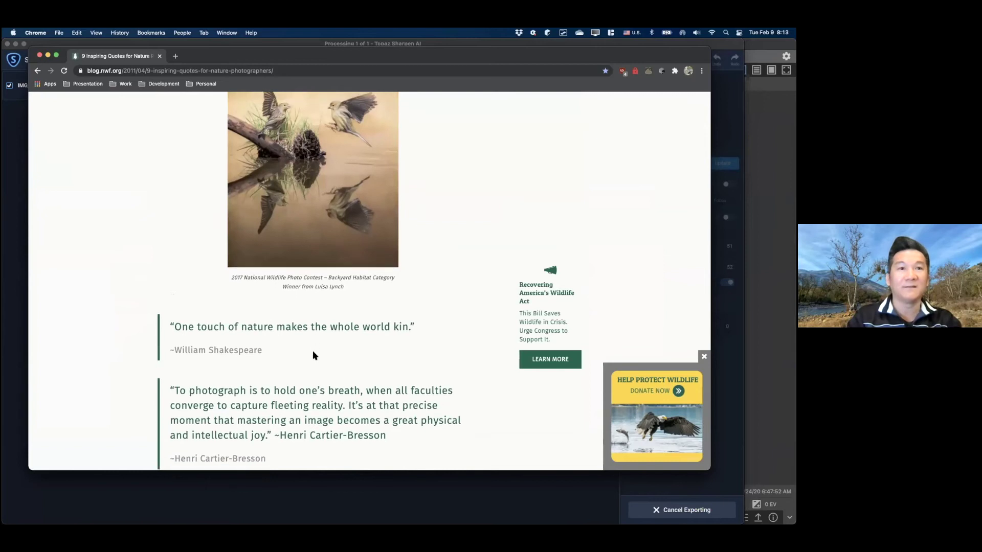
scroll(313, 355, "down", 2)
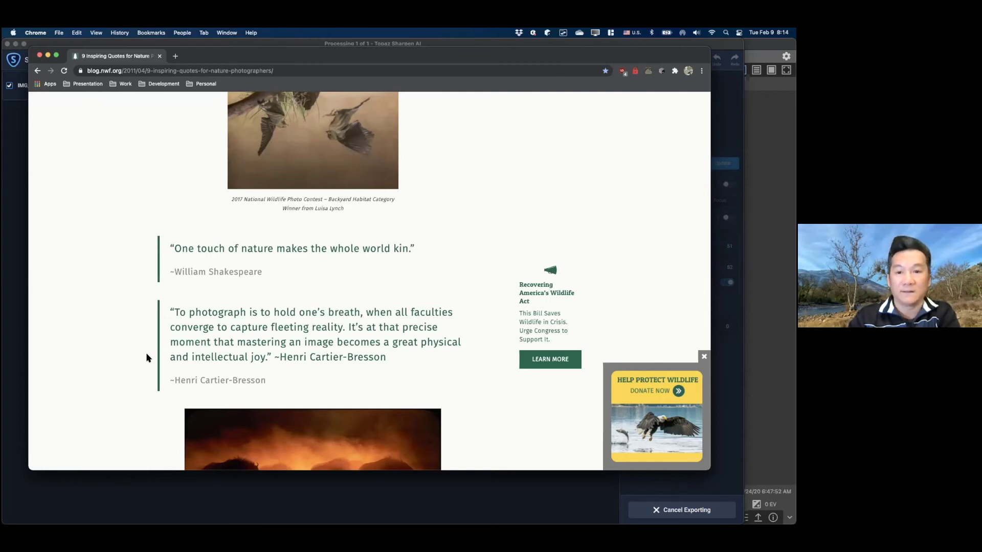
Move the browser window aside, minimize it, and view the sharpened crane photo IMG_2042.jpg full size in PhotoScape X.
left_click_drag(482, 55, 499, 100)
left_click_drag(532, 184, 529, 171)
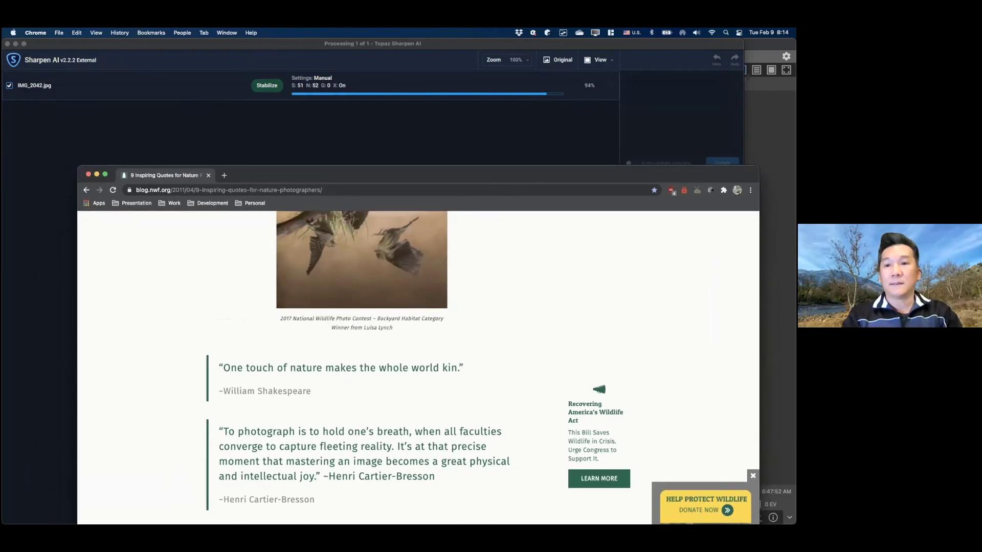
key("super+m")
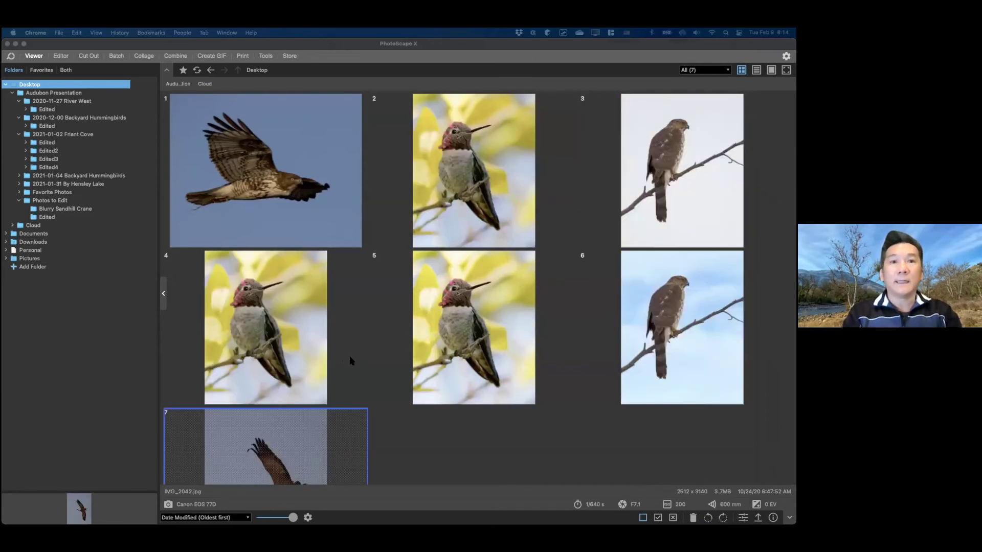
scroll(274, 387, "down", 3)
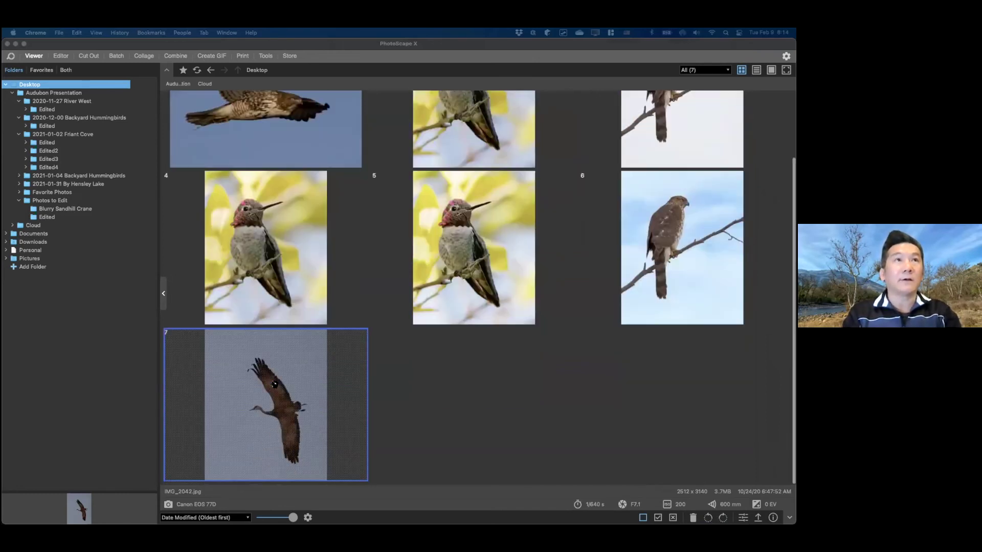
key("Return")
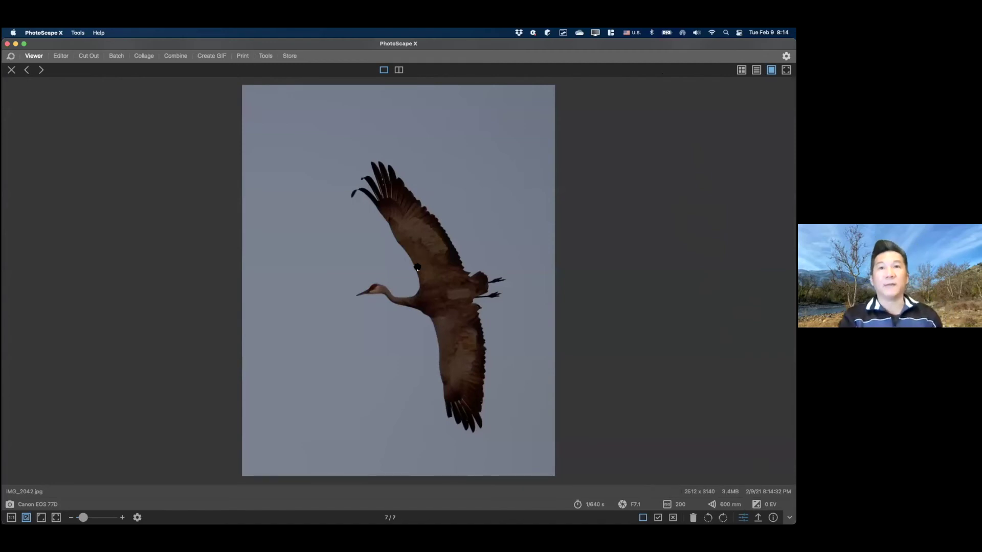
Open the sharpened crane photo for editing and apply a color adjustment with Lighten Shadows 27 and Exposure 76.
key("super+e")
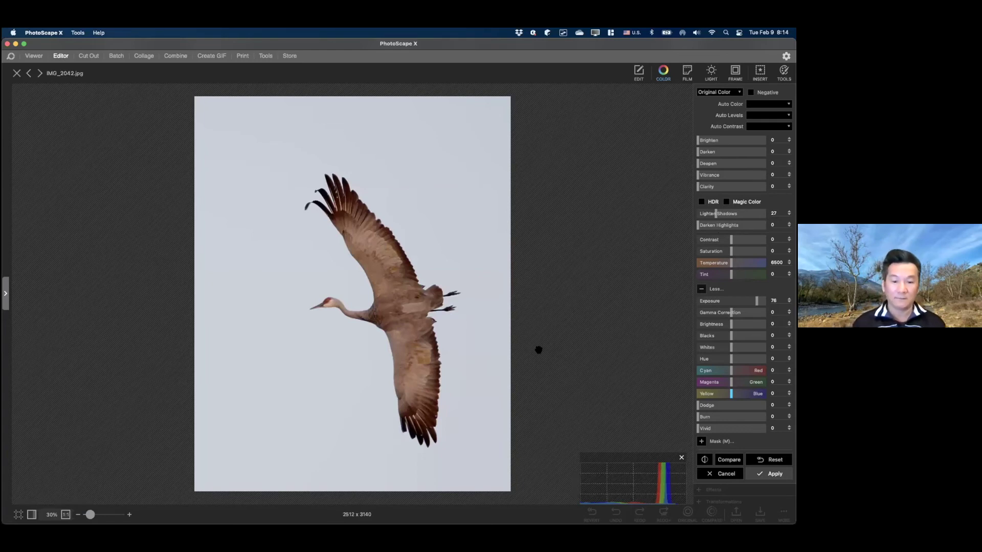
key("Return")
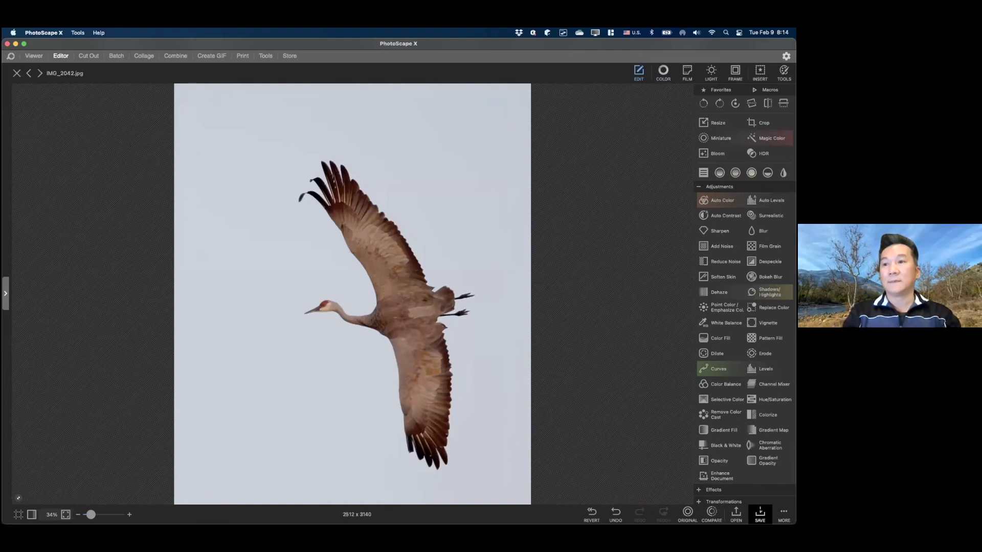
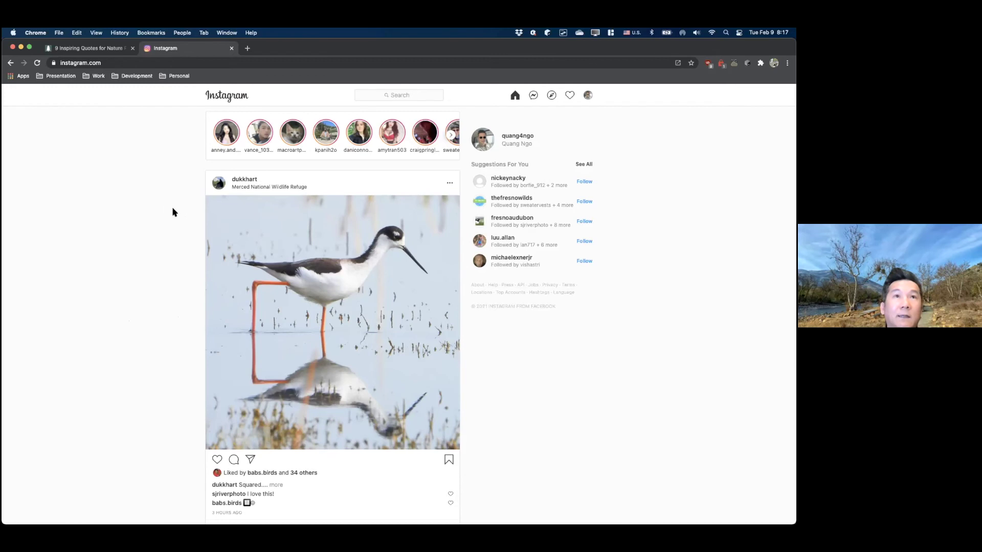
Open the developer tools on the Instagram home feed in Chrome by inspecting the page.
right_click(286, 338)
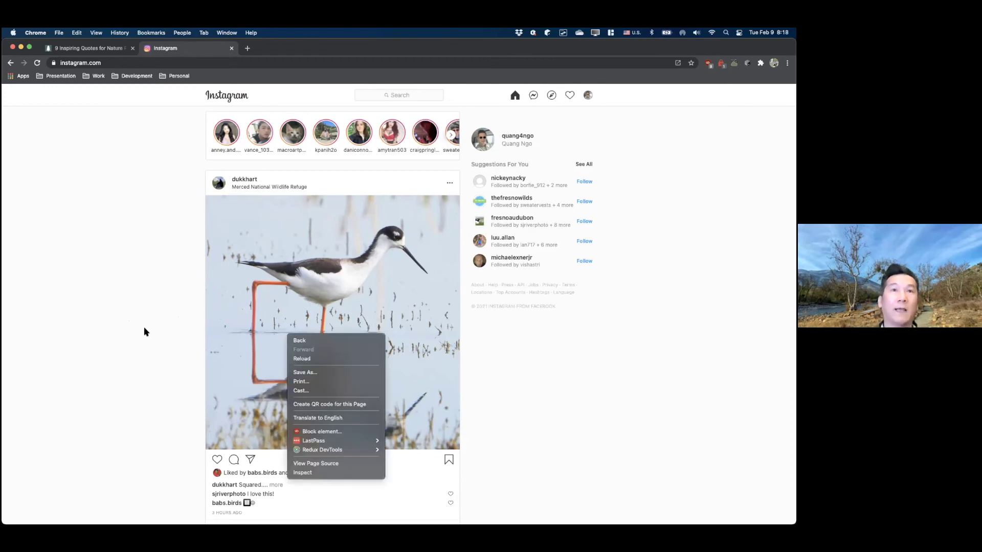
left_click(159, 309)
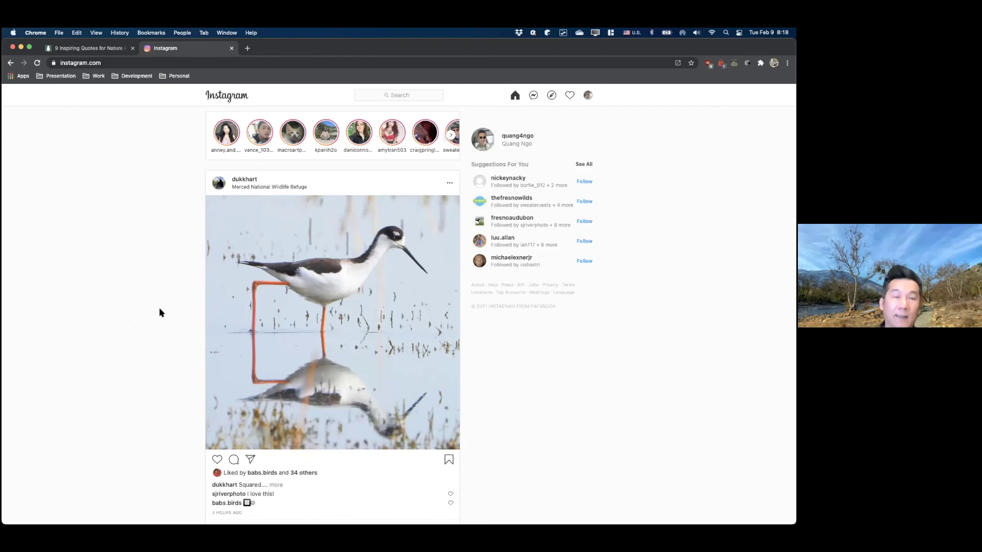
right_click(160, 309)
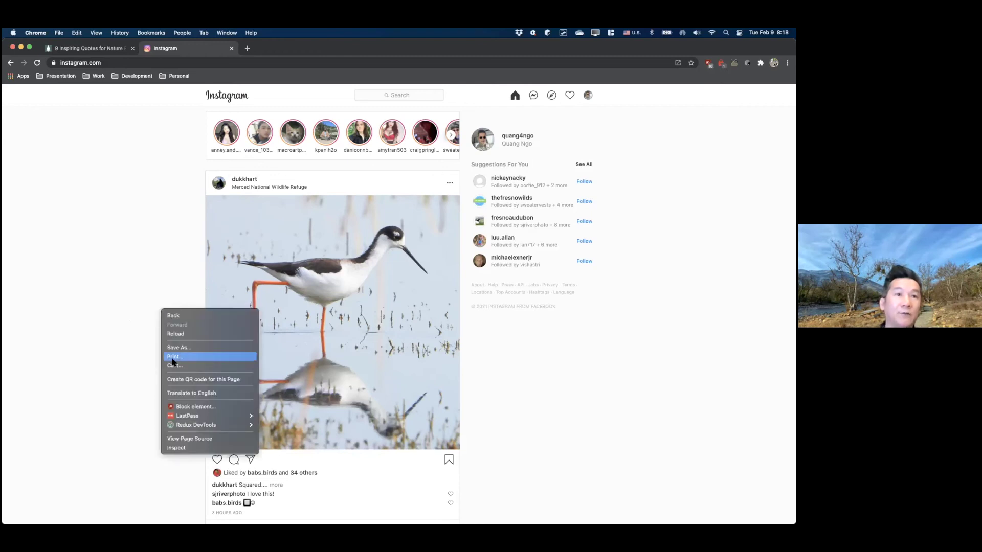
left_click(174, 448)
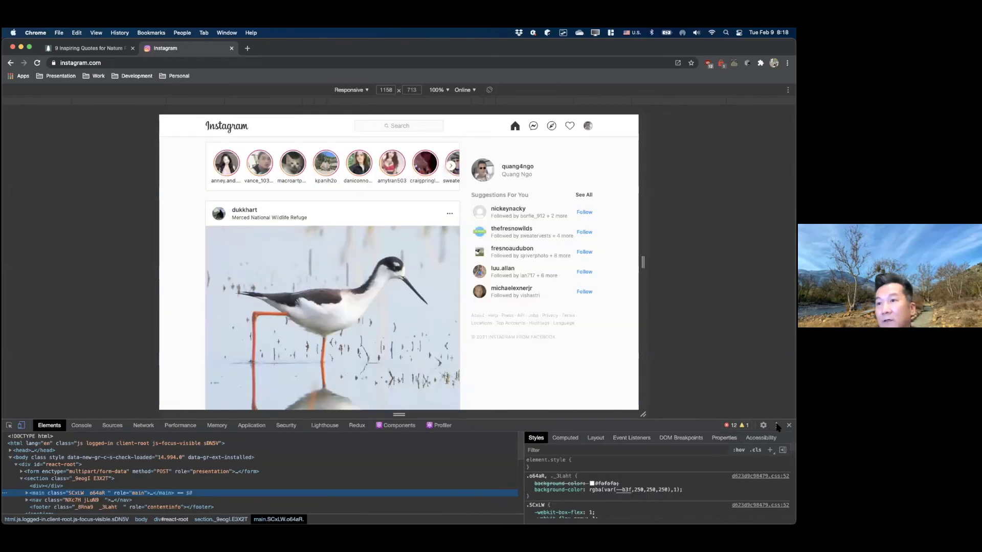
Try docking the developer tools to the left and right sides, and dock them back to the bottom.
left_click(776, 426)
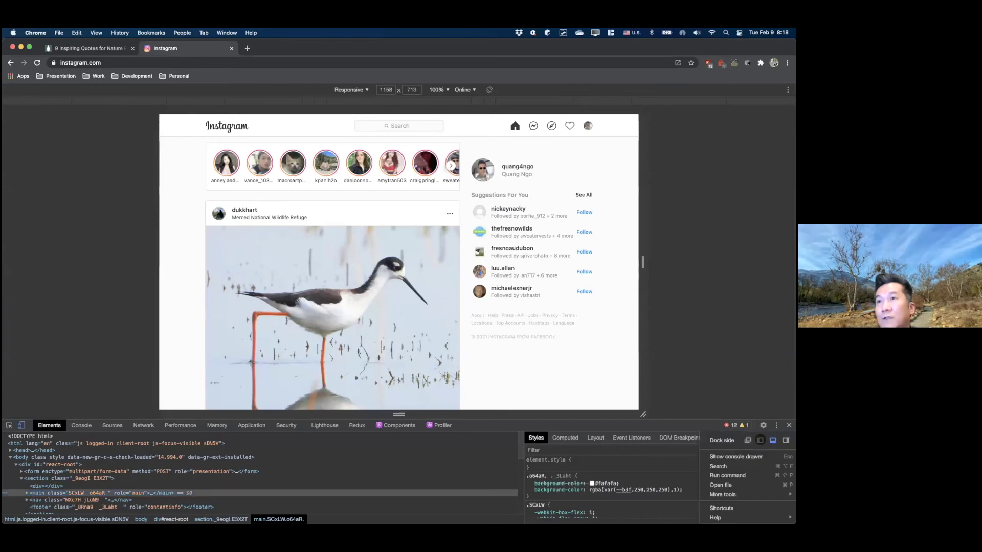
left_click(760, 440)
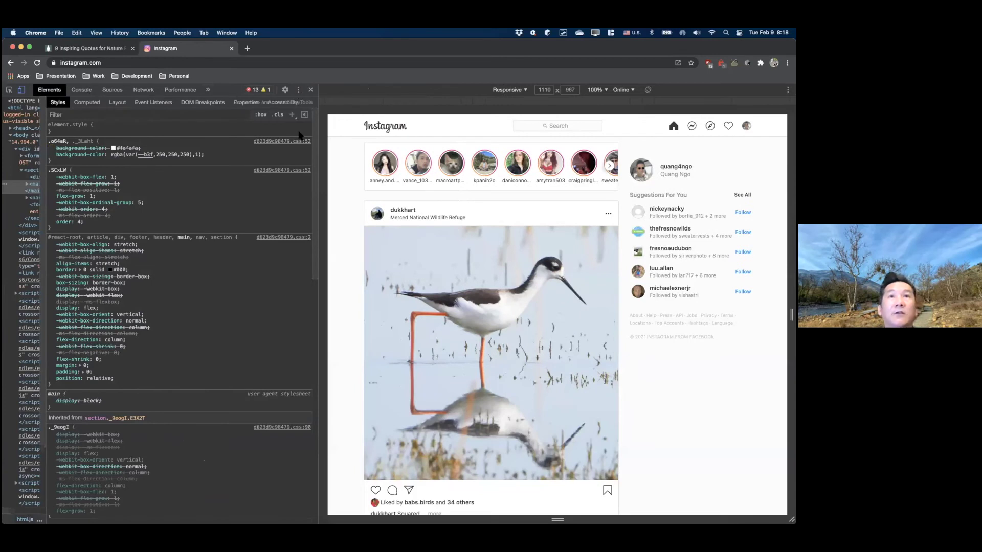
left_click(298, 89)
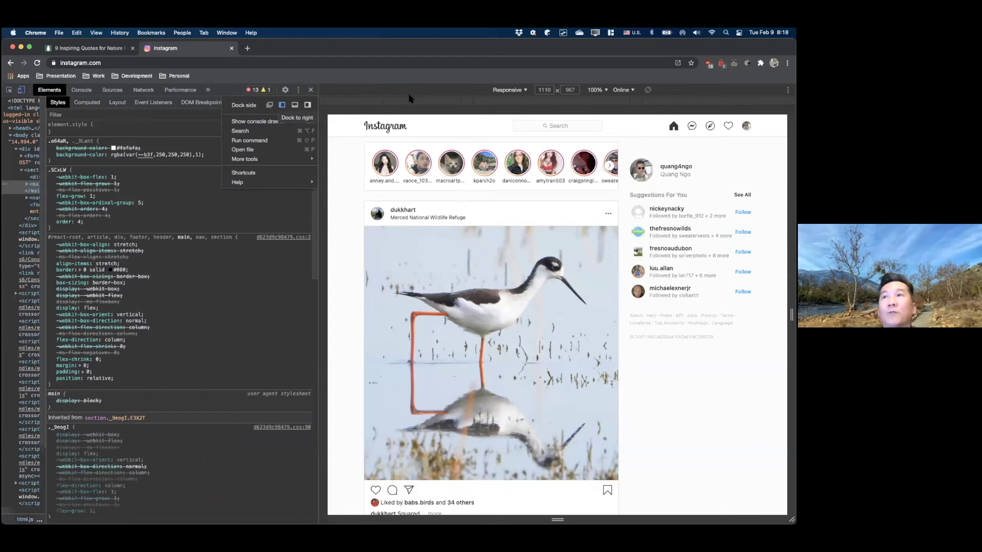
key("super+shift+d")
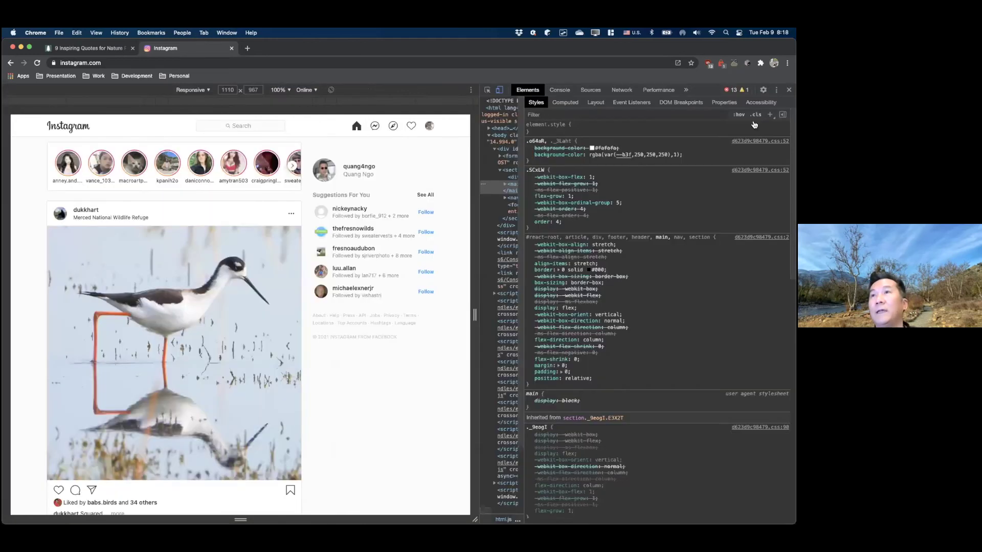
left_click(776, 91)
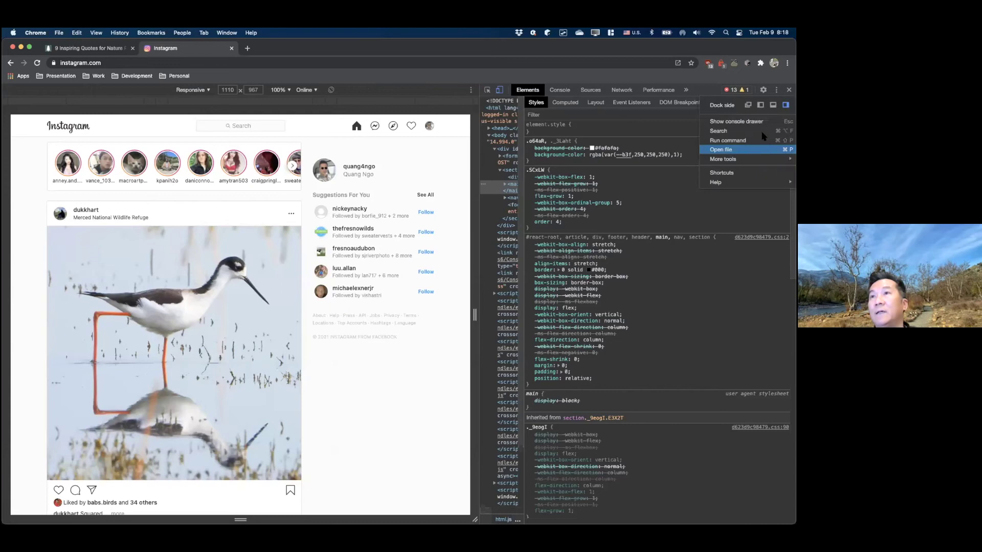
left_click(773, 105)
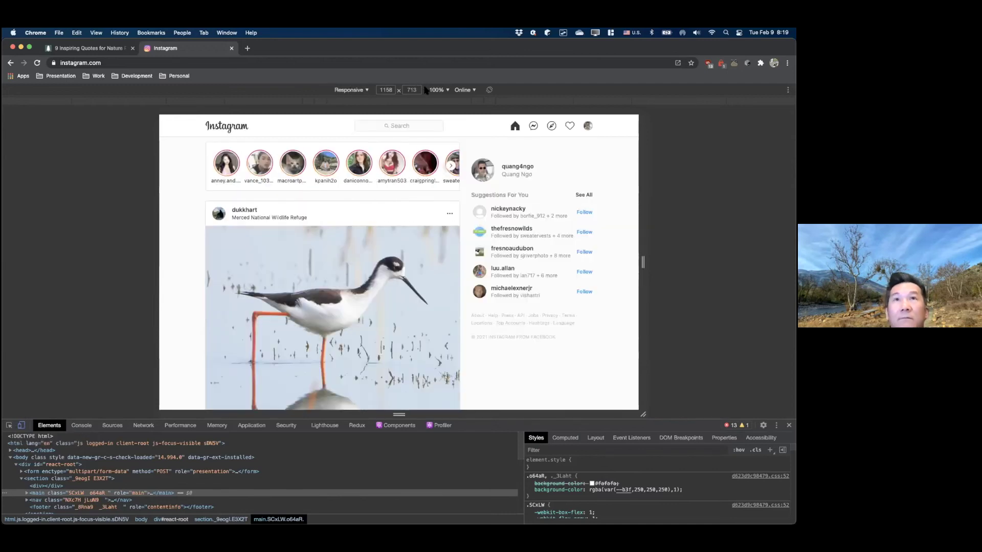
Check the emulated device list, shrink the developer tools so the Responsive view is 1158 x 855, and reload Instagram for its mobile layout.
left_click(366, 90)
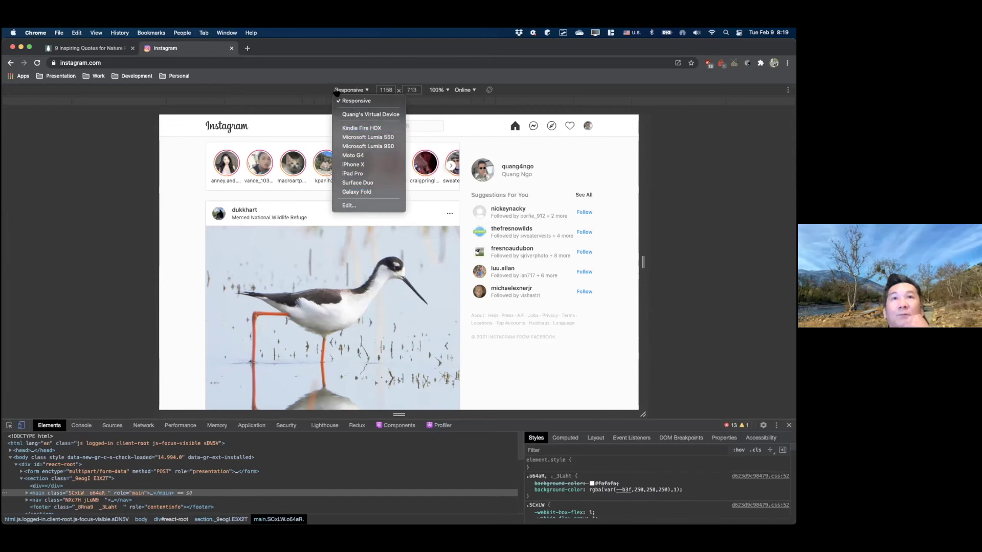
left_click(353, 91)
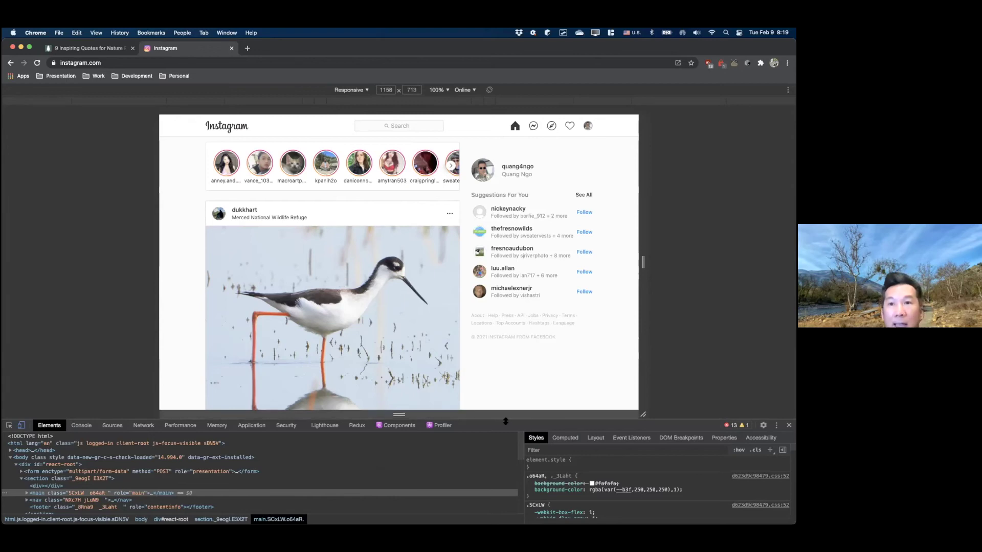
left_click_drag(505, 421, 505, 480)
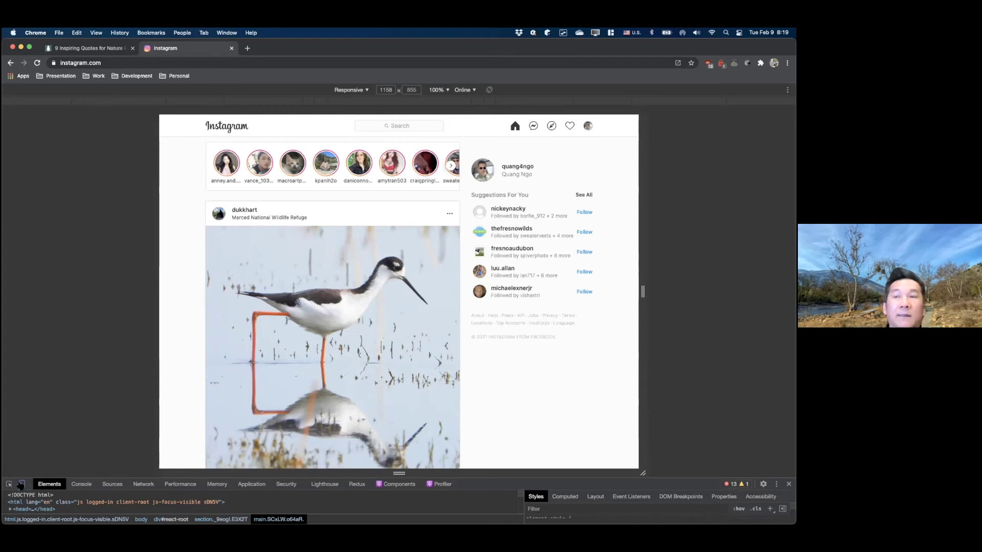
left_click(37, 63)
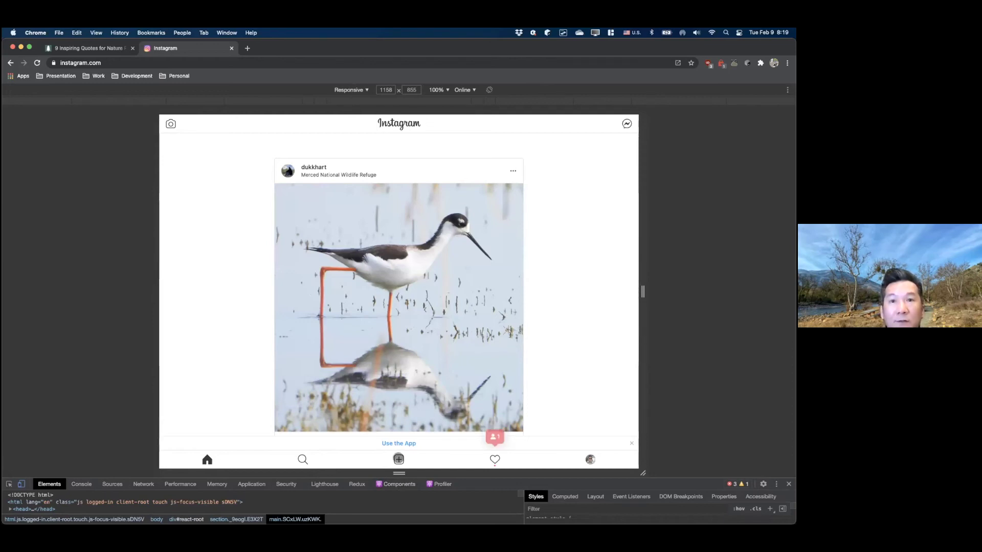
Start a new Instagram post with the flying hawk photo from the Desktop.
left_click(400, 460)
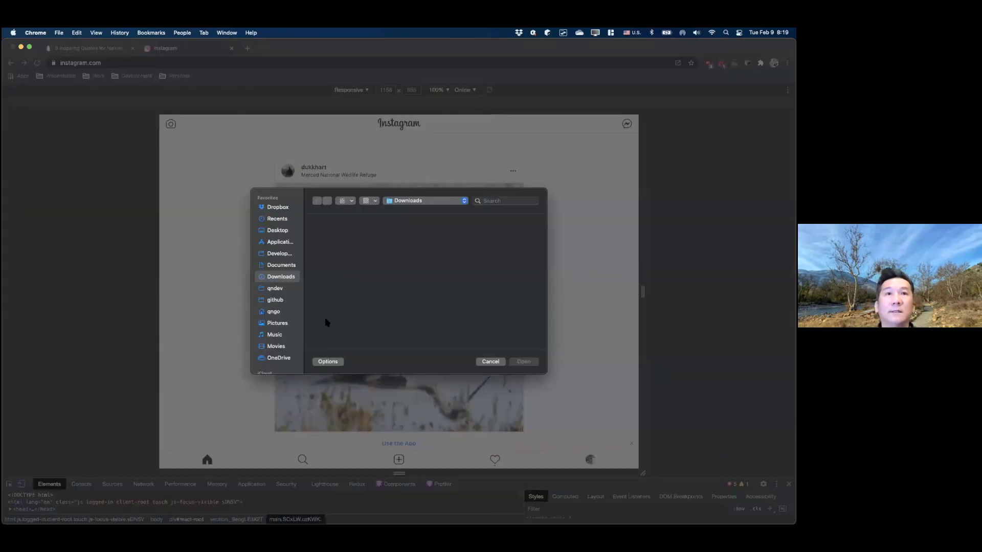
left_click(277, 230)
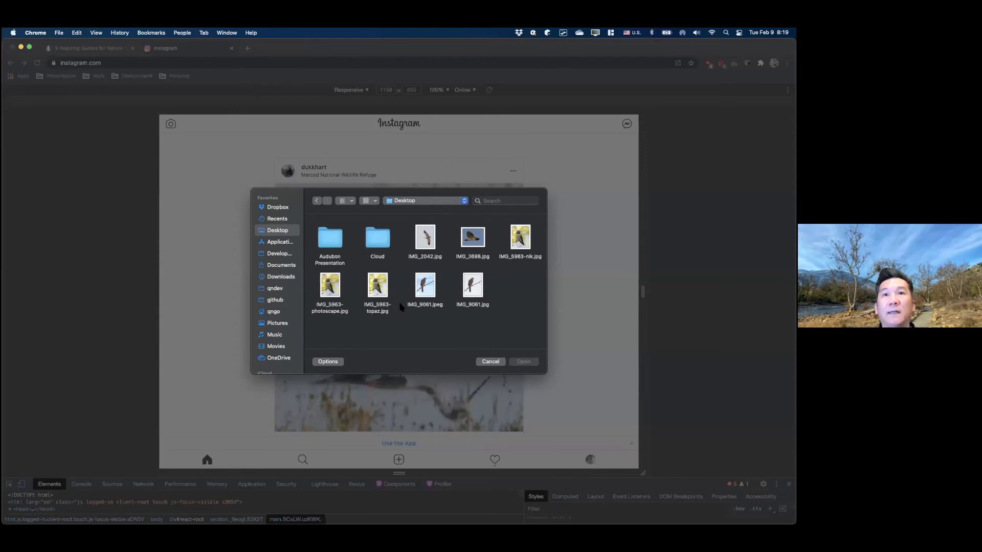
left_click(472, 236)
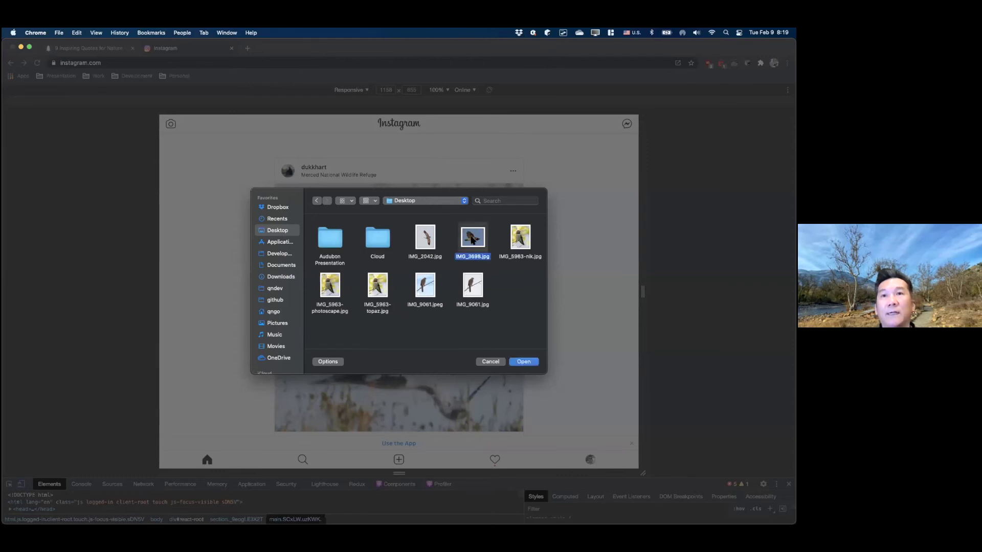
left_click(522, 361)
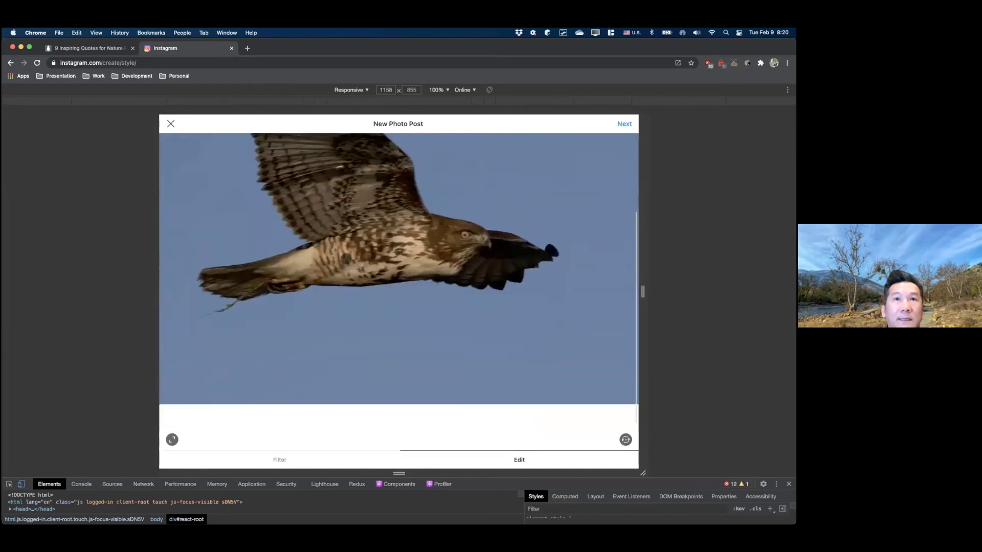
Switch the post's framing to show the whole hawk photo and continue to the caption details.
left_click(172, 421)
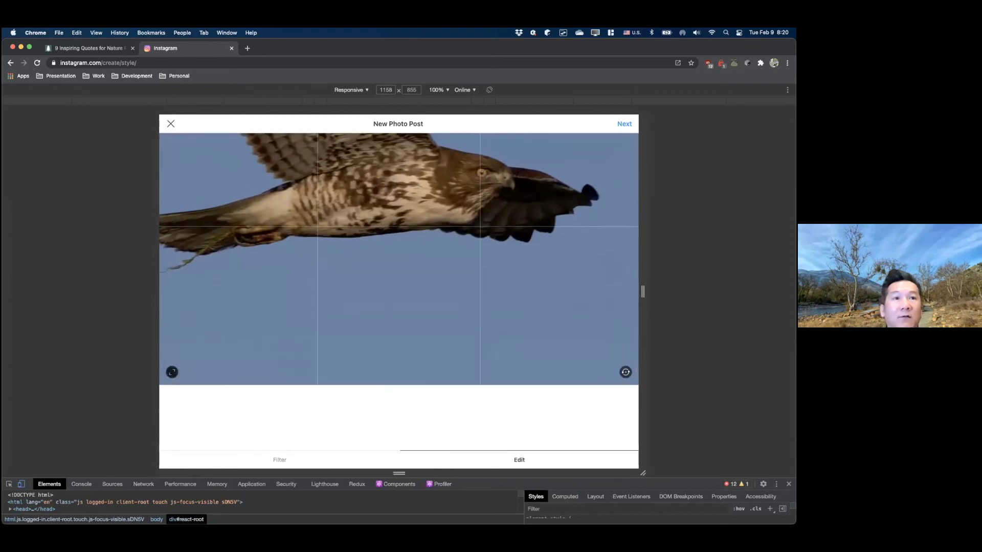
left_click(173, 372)
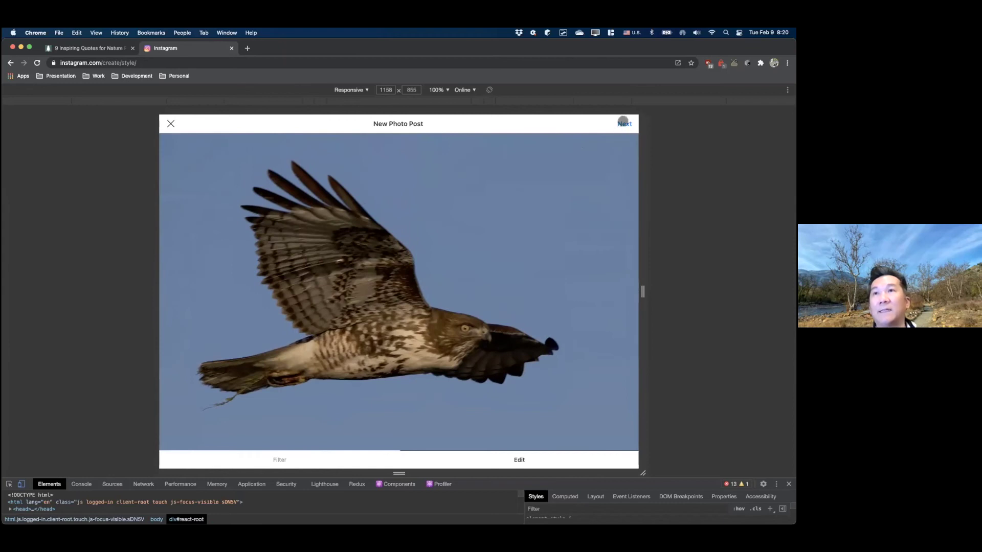
left_click(623, 124)
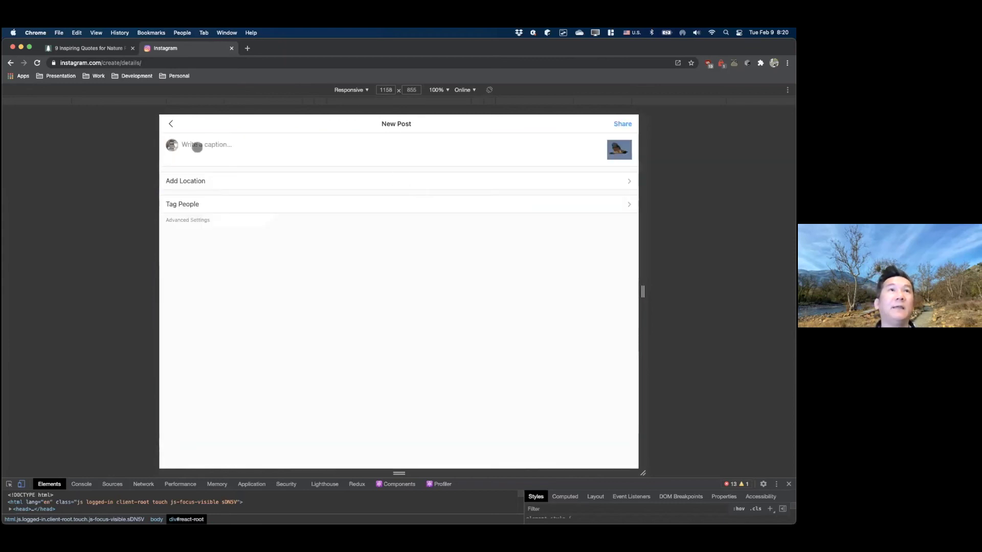
Open the bookmarked Cool Fancy Text Generator in a new tab and enter "A nice looking bird" as the text to convert.
left_click(247, 49)
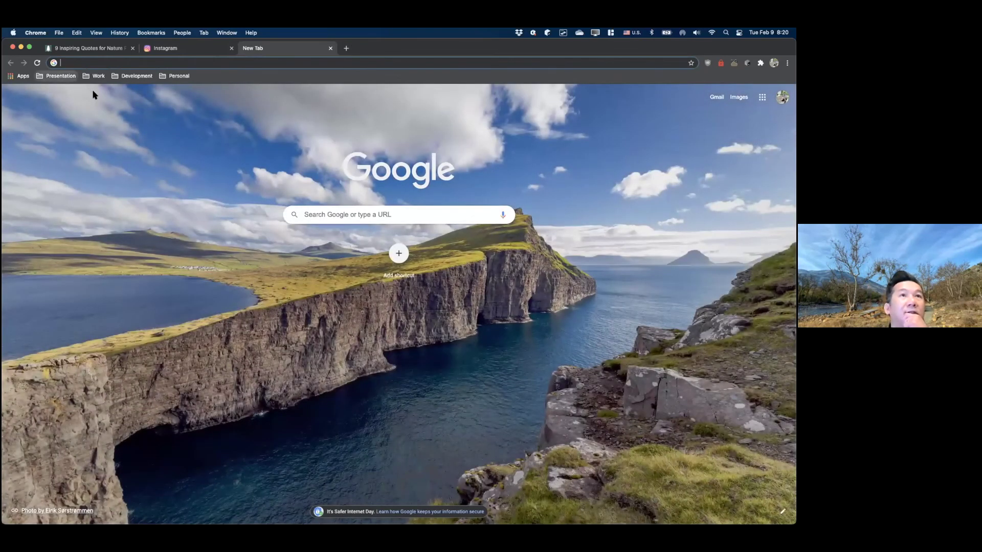
left_click(67, 77)
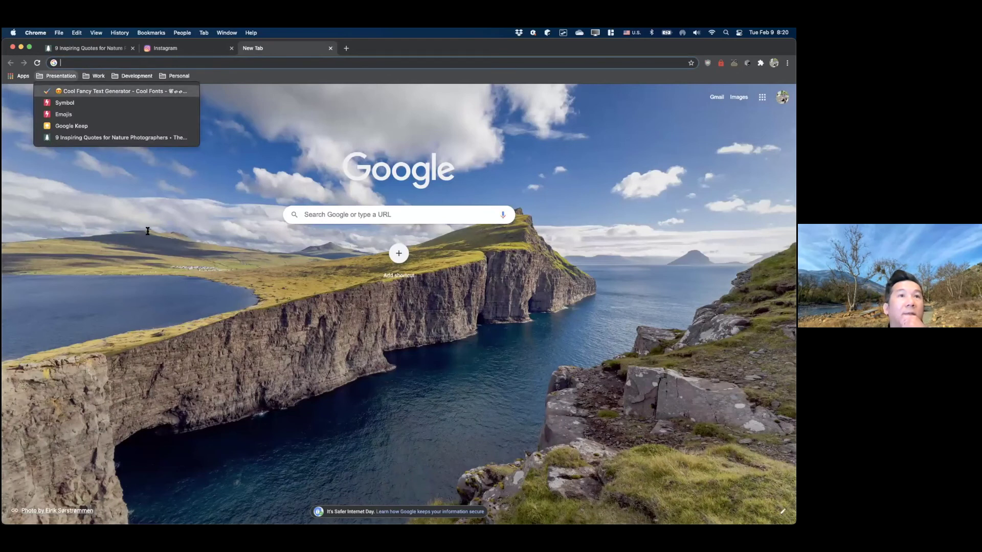
key("Return")
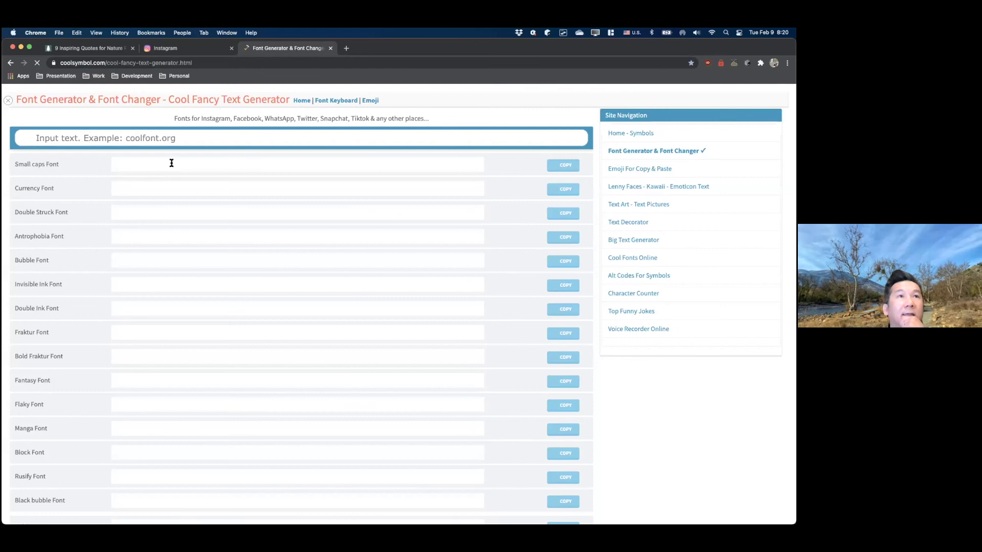
type("A nice wo")
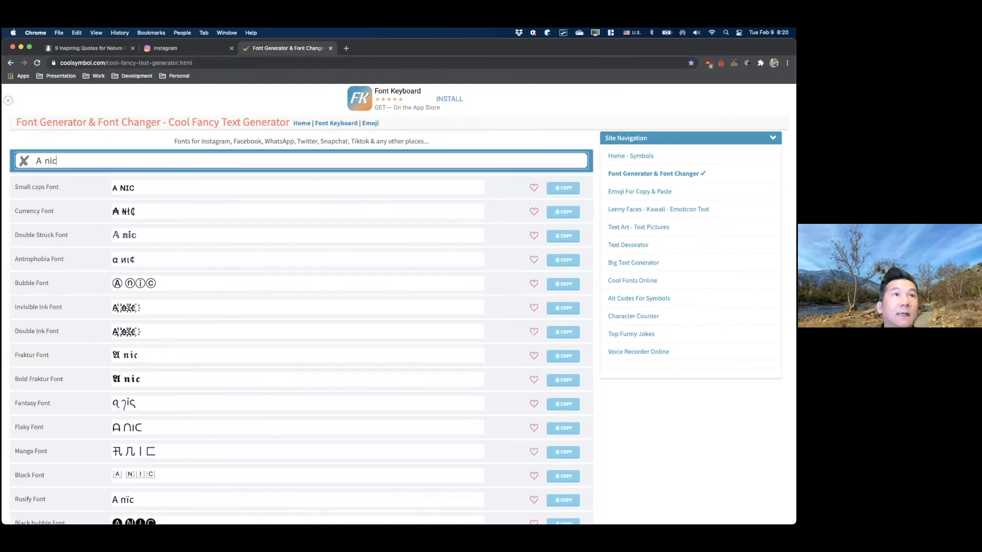
key("BackSpace")
key("BackSpace")
type("looking bird")
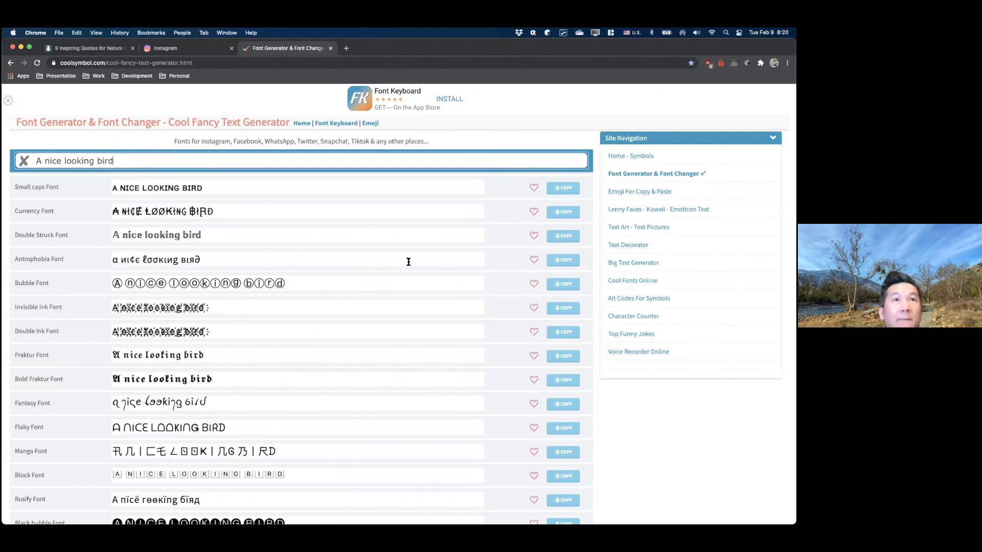
Copy the Flaky Font version of the text and paste it as the Instagram post's caption, followed by a line break.
scroll(422, 354, "down", 3)
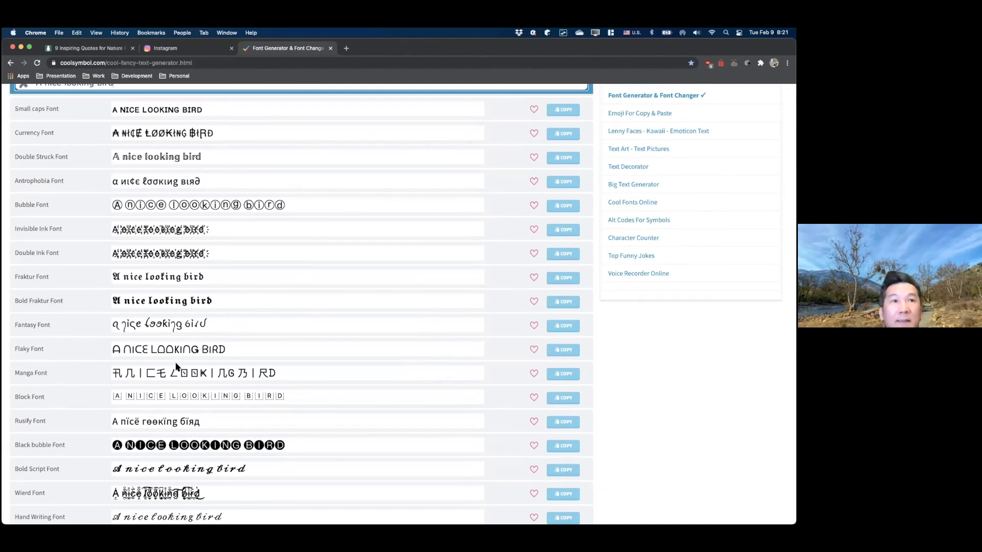
left_click(562, 350)
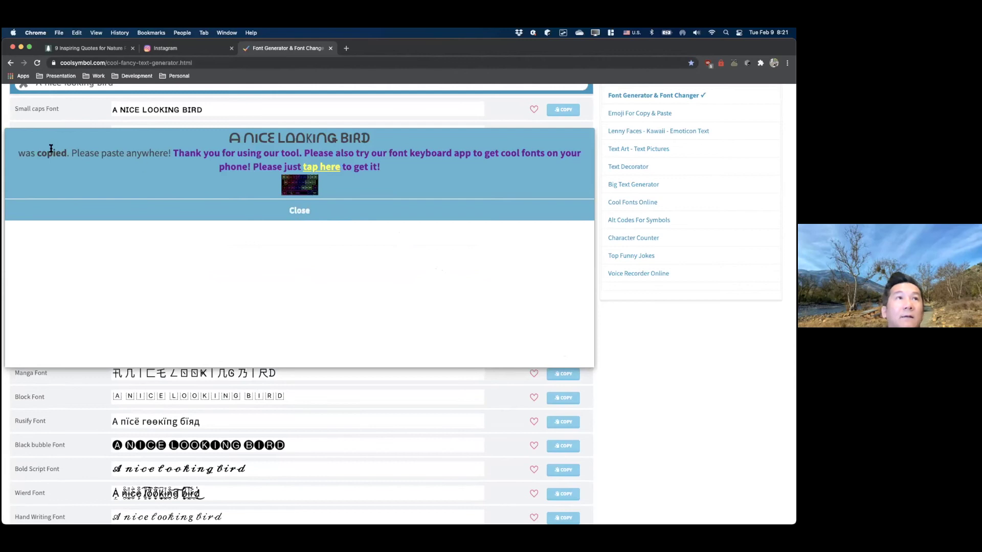
left_click(184, 49)
left_click(207, 144)
key("super+v")
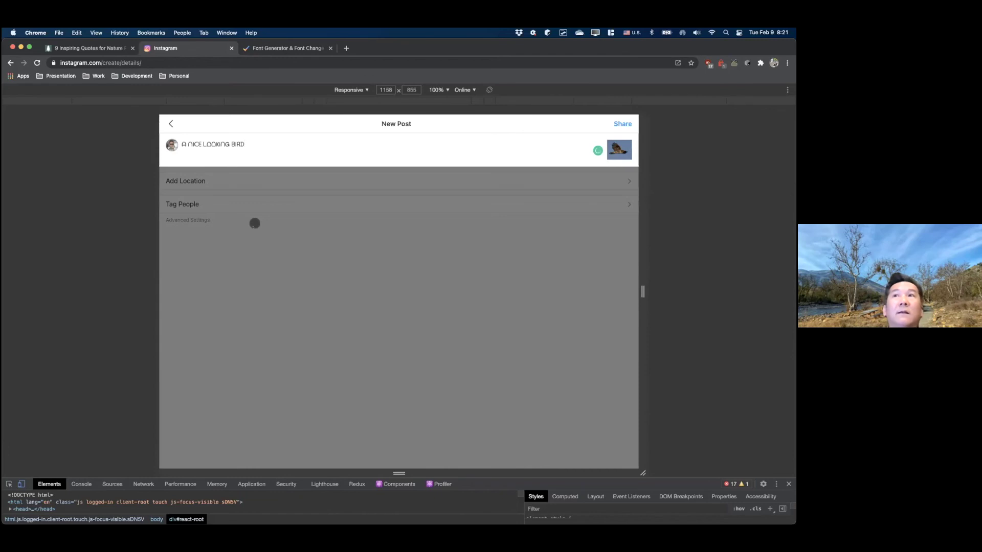
key("Return")
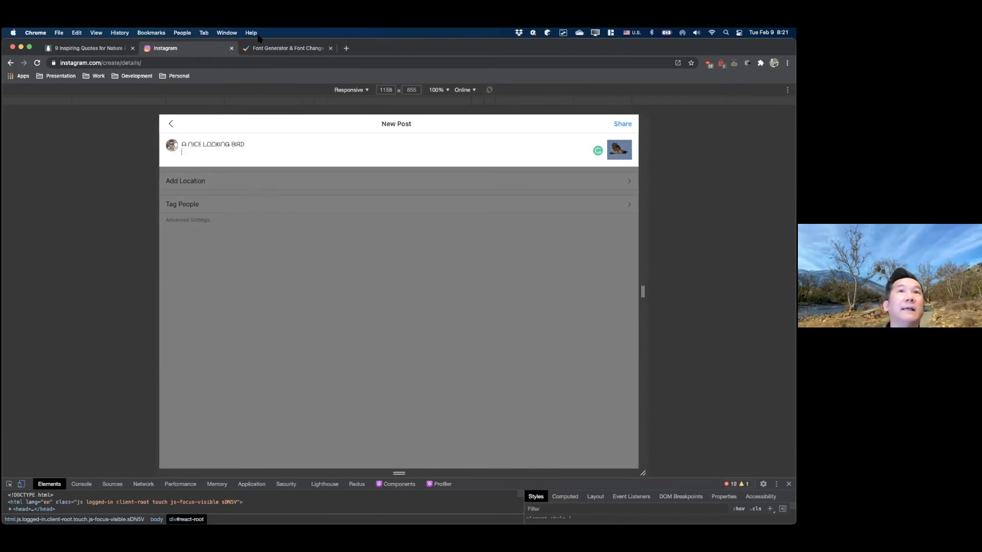
Open the Instagram Tags note in Google Keep in a new tab and look through its saved hashtag sets.
left_click(346, 48)
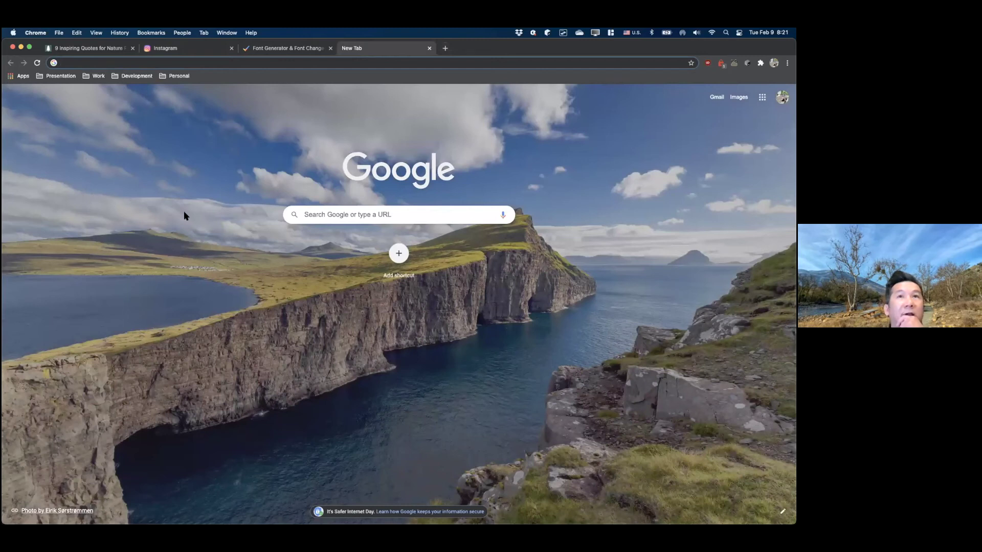
type("keep")
key("Return")
scroll(396, 288, "down", 1)
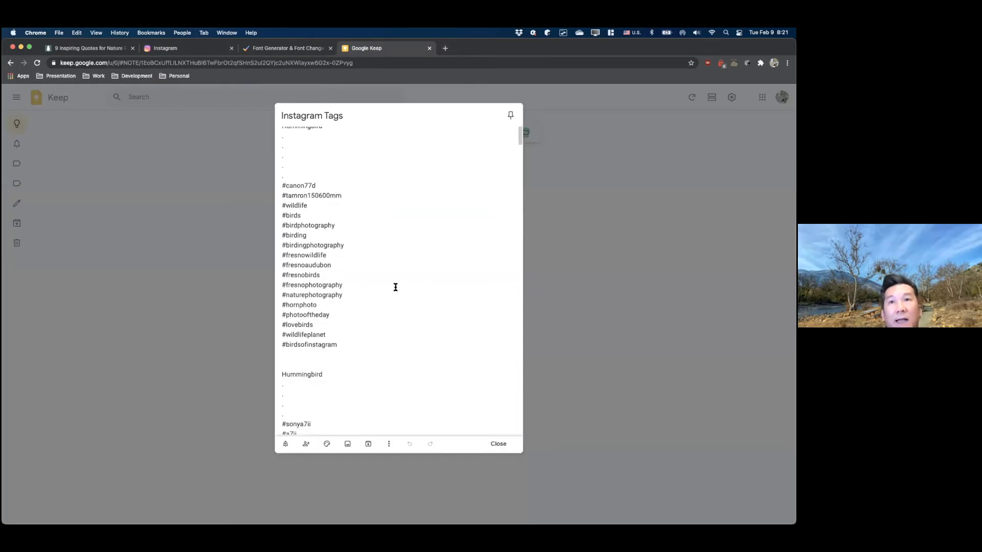
scroll(283, 235, "down", 5)
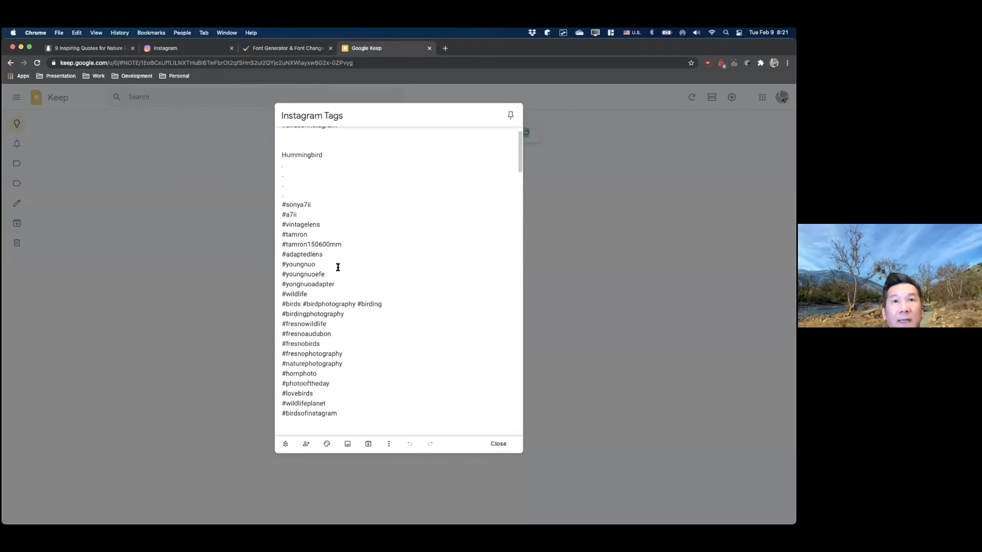
scroll(356, 318, "down", 2)
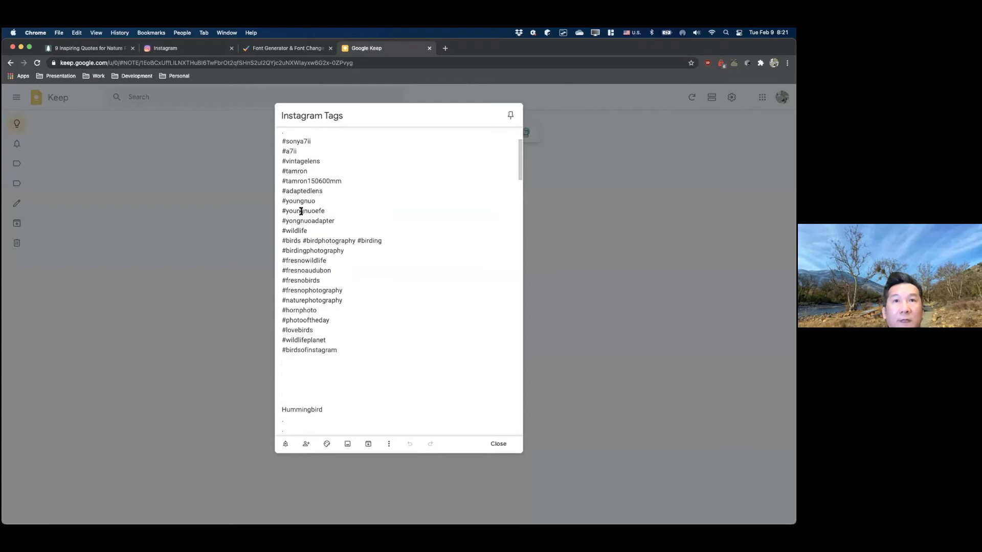
scroll(357, 334, "down", 4)
scroll(356, 334, "down", 20)
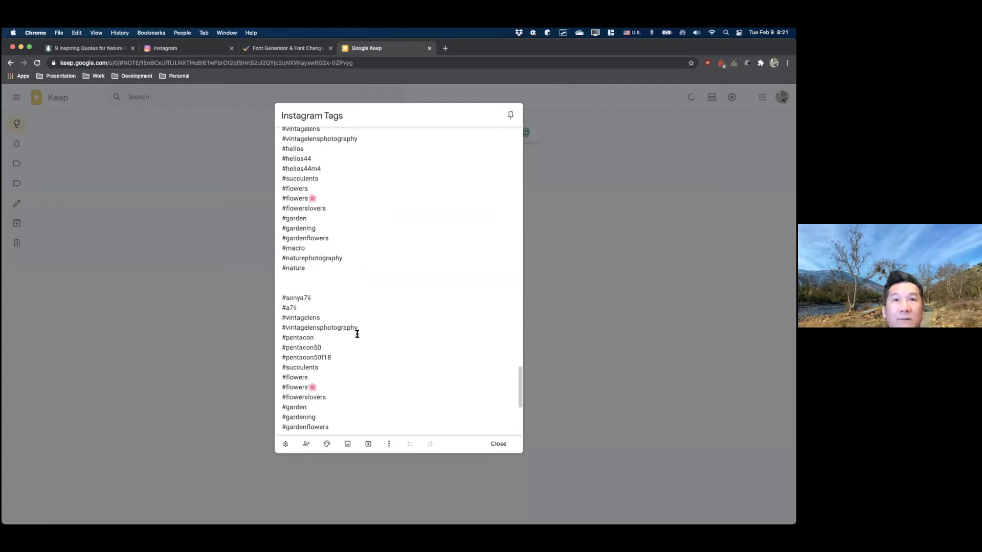
scroll(357, 334, "down", 5)
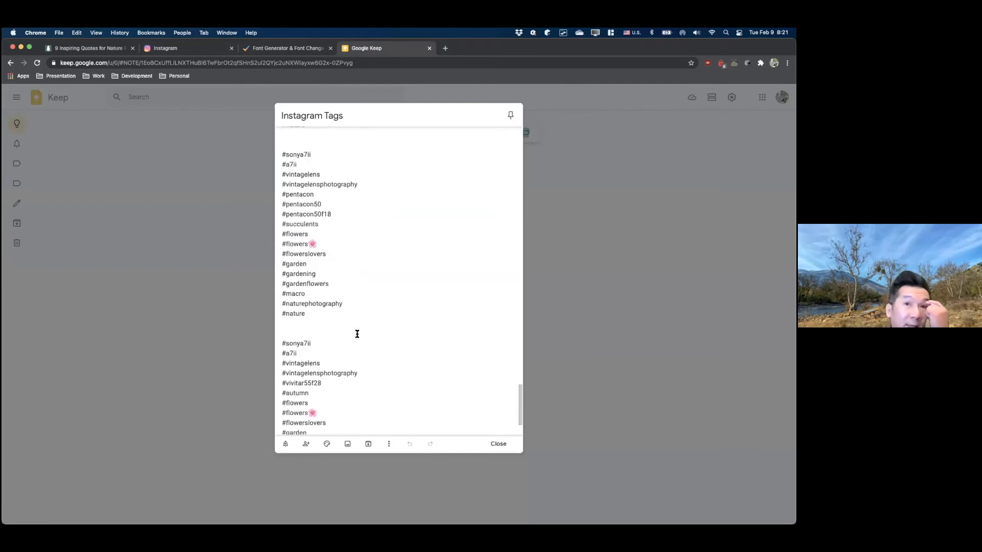
scroll(357, 334, "down", 3)
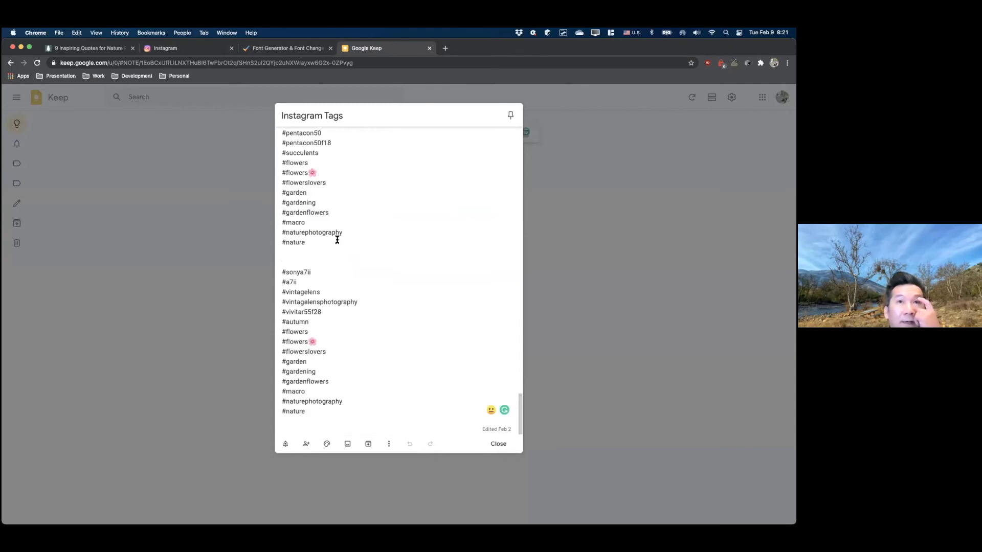
Copy the first Hummingbird set's dots and hashtags, #canon77d to #birdsofinstagram, and paste them below the Instagram caption text.
scroll(337, 239, "up", 15)
scroll(337, 239, "up", 5)
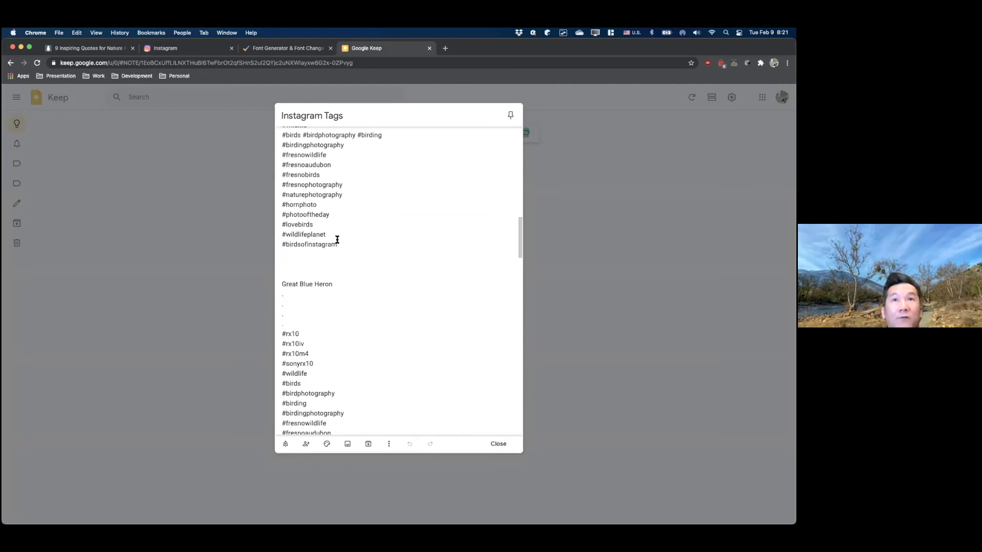
scroll(337, 240, "up", 10)
left_click_drag(338, 351, 236, 147)
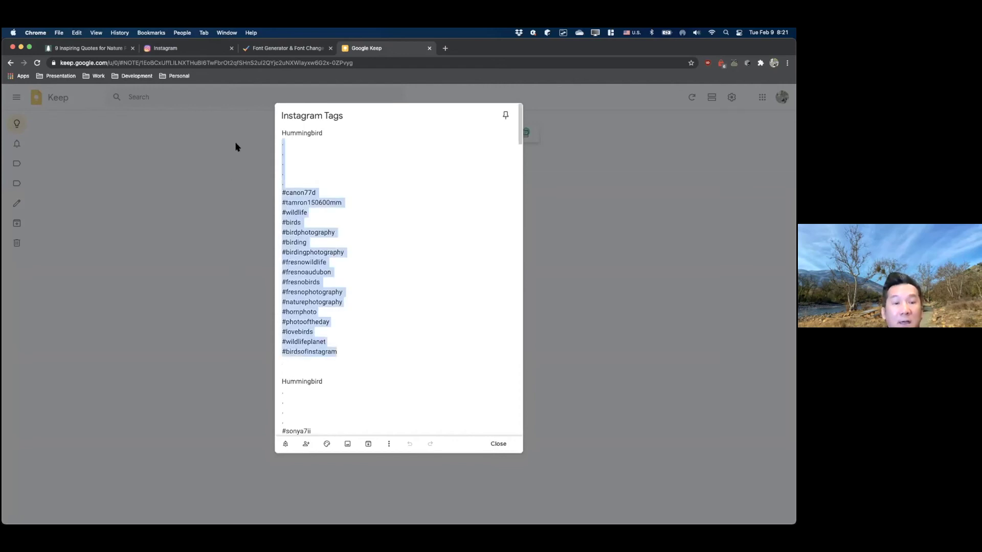
key("super+c")
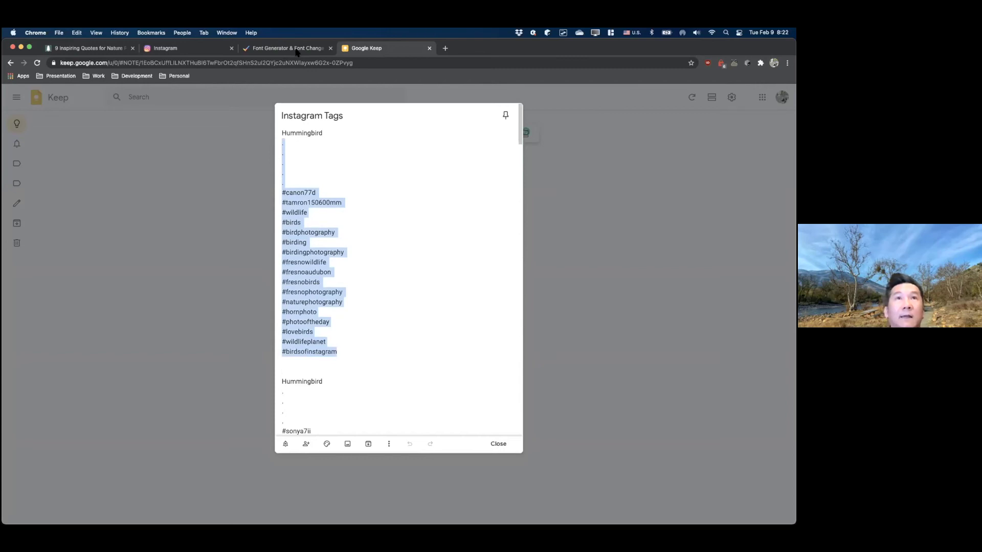
left_click(193, 50)
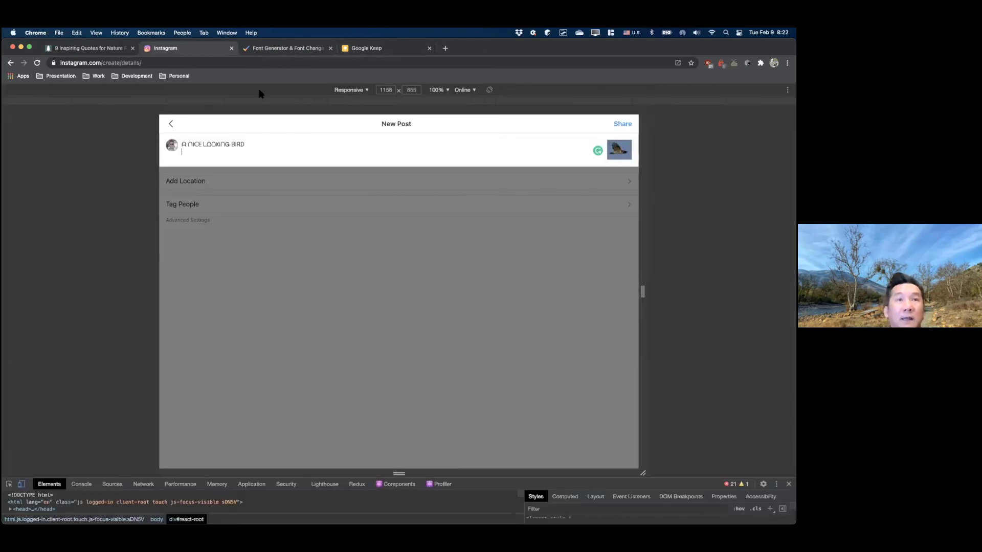
key("super+v")
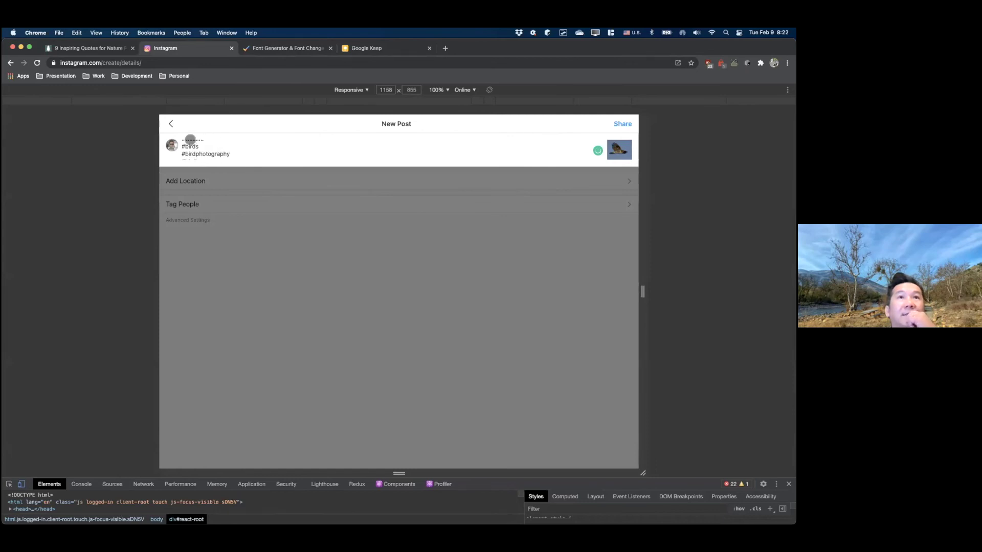
Check the full caption with its hashtags and share the hawk photo post.
scroll(240, 152, "up", 3)
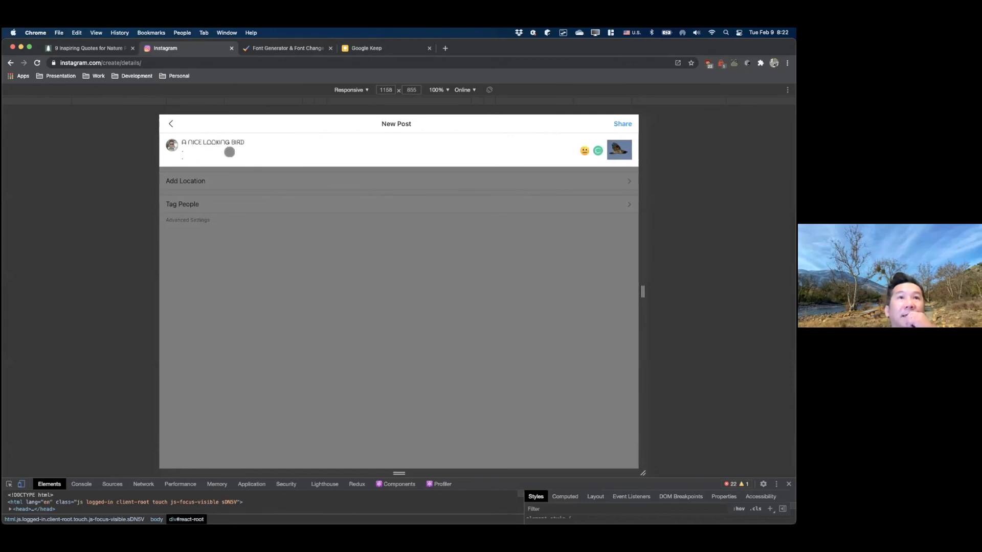
scroll(229, 152, "down", 2)
scroll(230, 152, "down", 2)
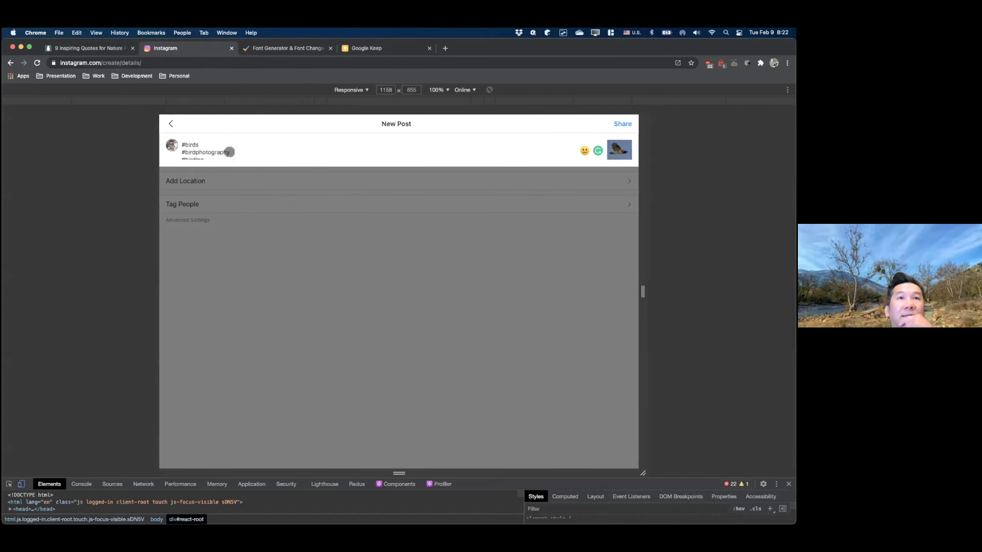
scroll(229, 152, "down", 3)
scroll(229, 152, "down", 3)
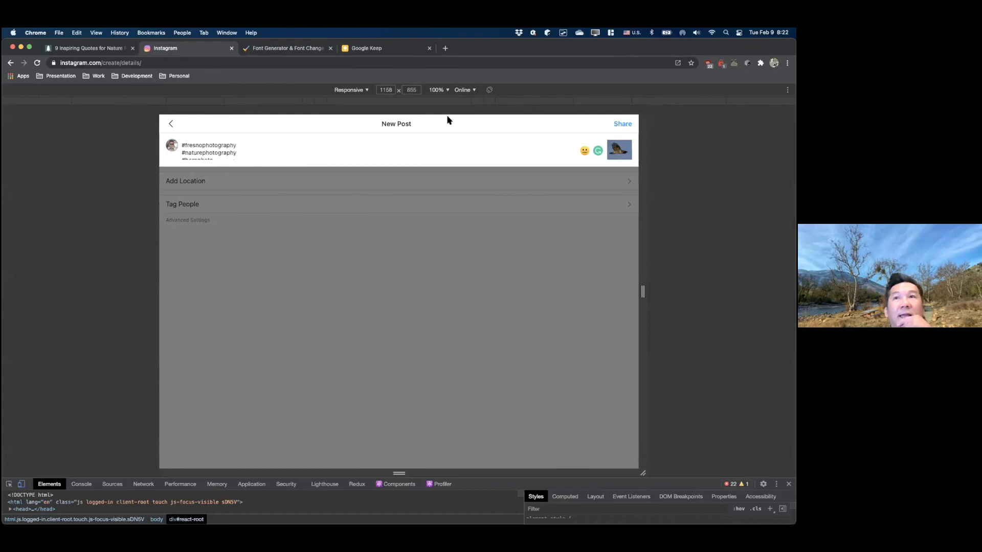
left_click(618, 123)
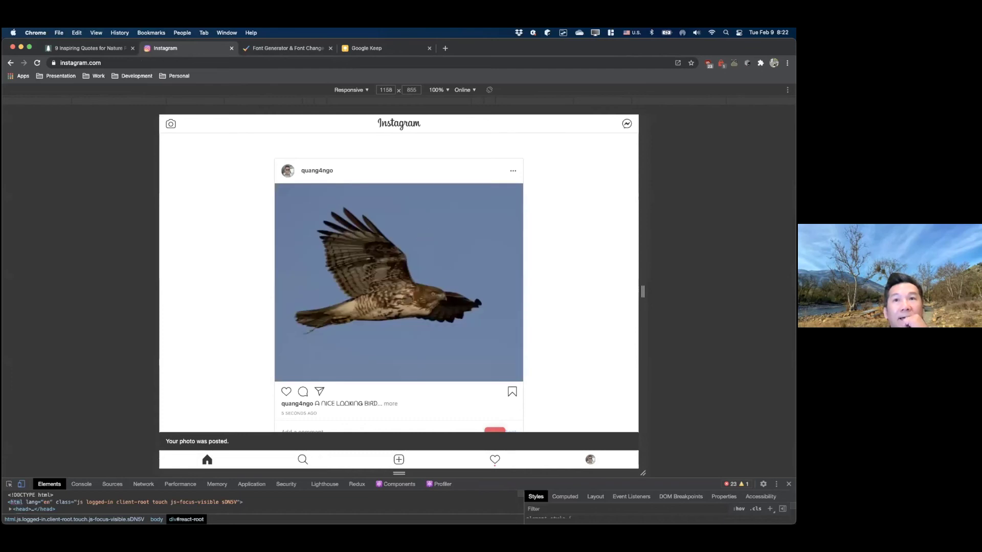
Expand the published hawk post's caption and review its fancy text, hashtags and photo.
scroll(349, 323, "down", 2)
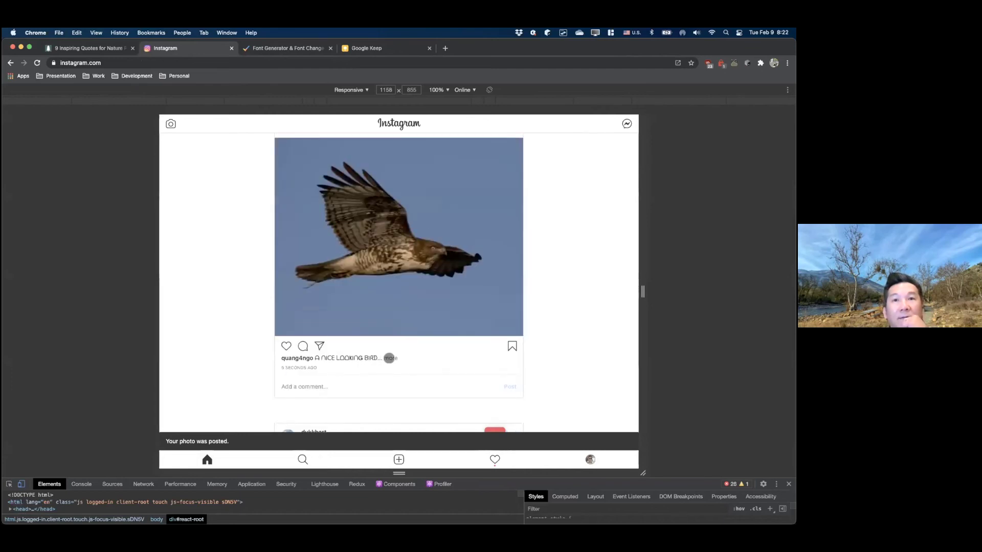
left_click(389, 358)
scroll(341, 398, "down", 3)
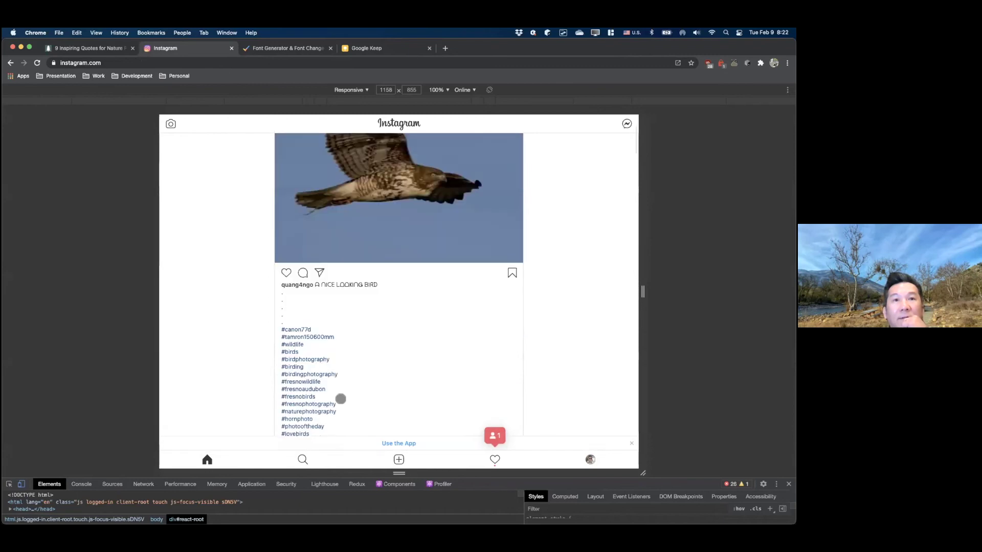
scroll(340, 399, "down", 3)
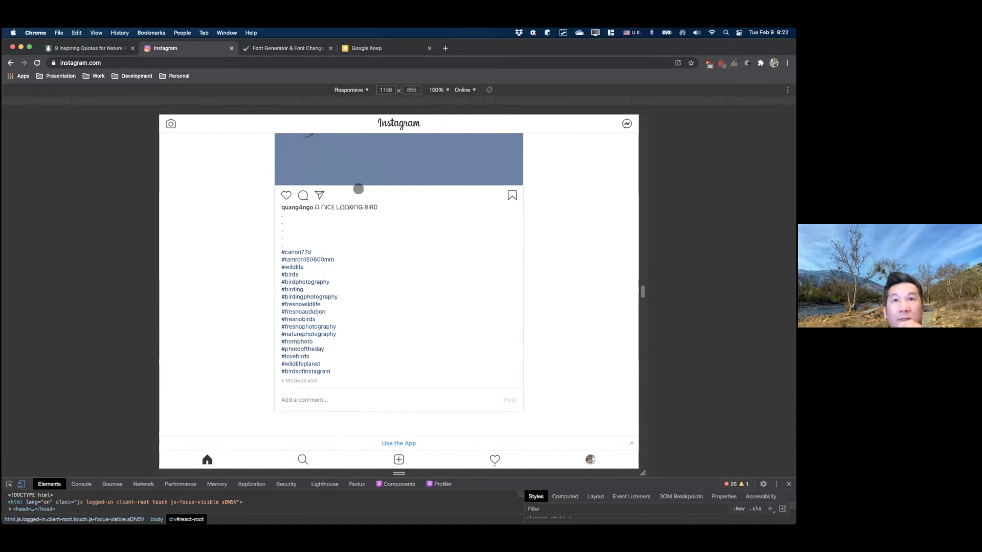
scroll(353, 223, "up", 1)
scroll(353, 223, "up", 4)
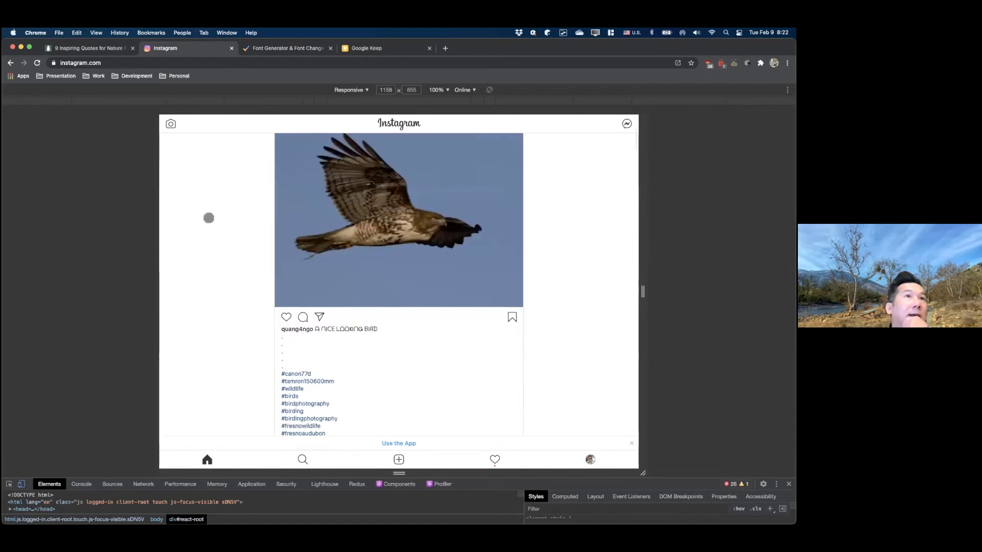
scroll(208, 218, "up", 2)
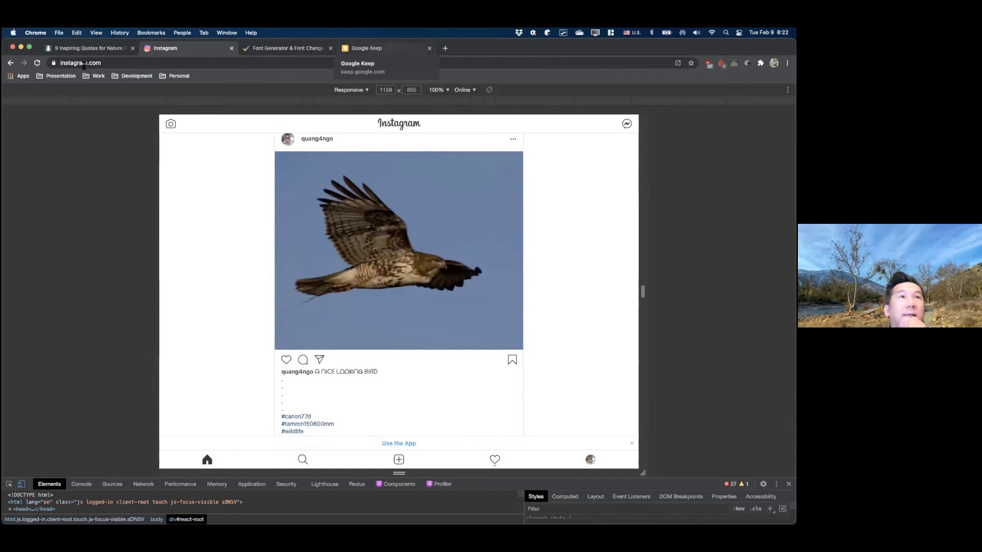
Open the bookmarked Symbol page in the font generator's tab and browse its special, love and people symbols.
key("ctrl+Tab")
left_click(67, 77)
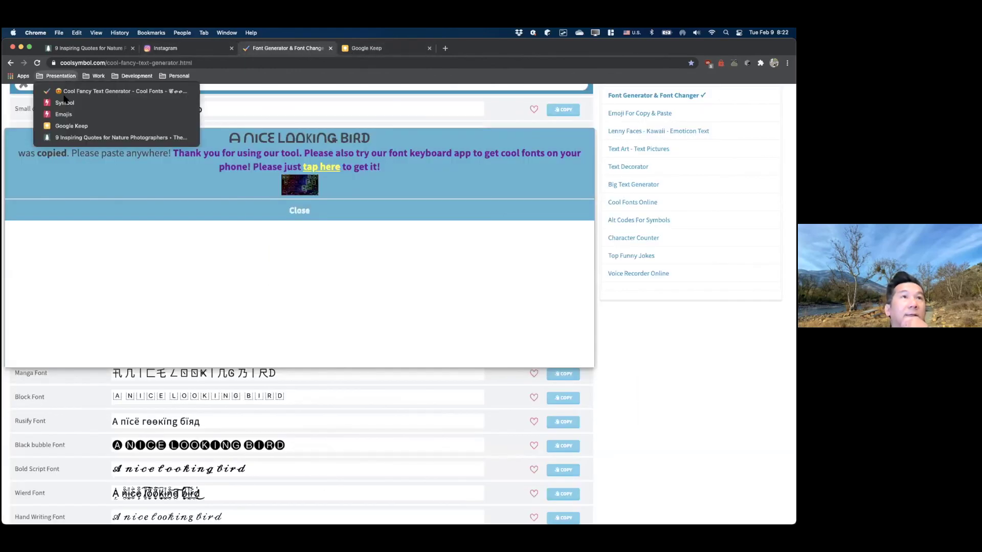
left_click(64, 103)
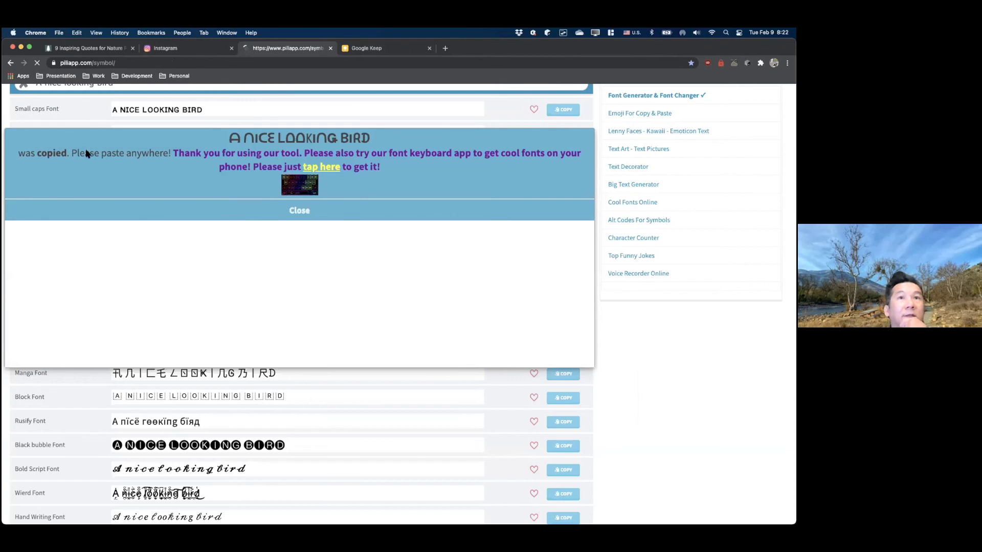
scroll(300, 375, "down", 2)
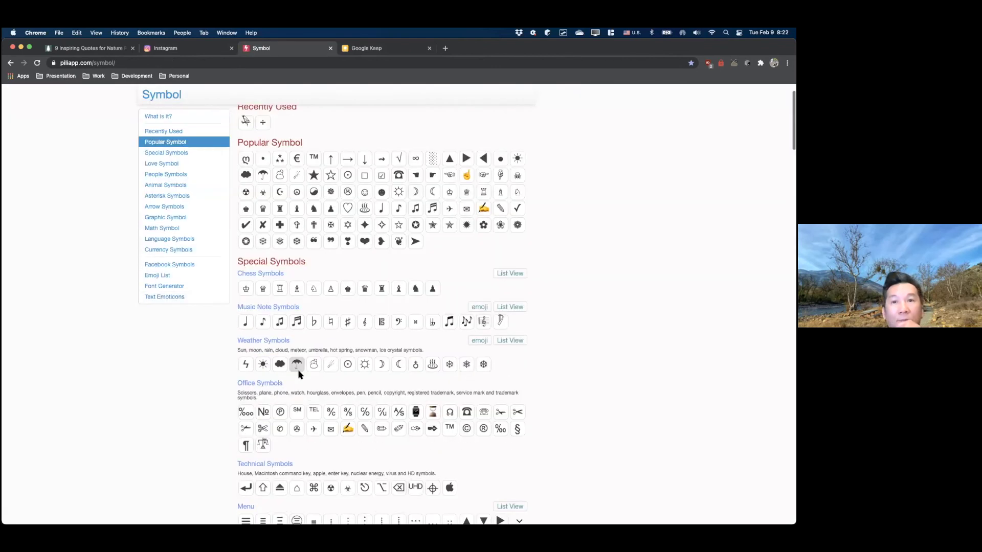
scroll(300, 375, "down", 10)
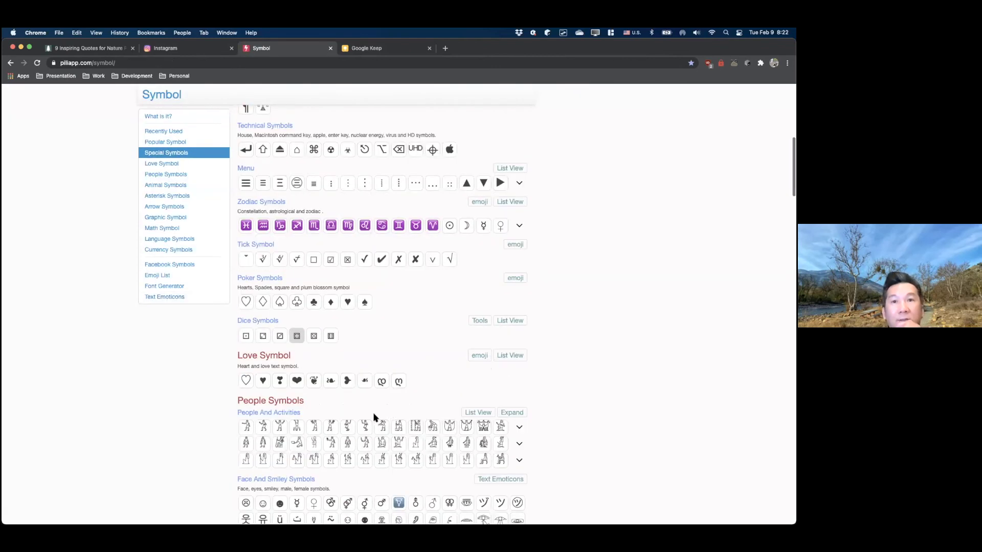
scroll(399, 439, "down", 3)
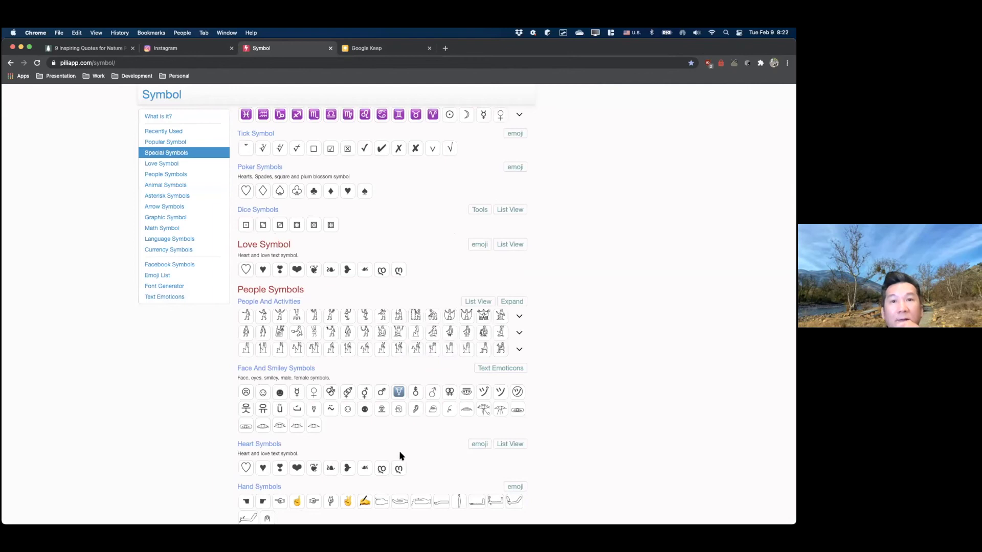
Browse the people, animal and asterisk symbols, and open the Facebook Symbols page to look through its emoji categories.
scroll(314, 399, "down", 4)
scroll(311, 398, "down", 4)
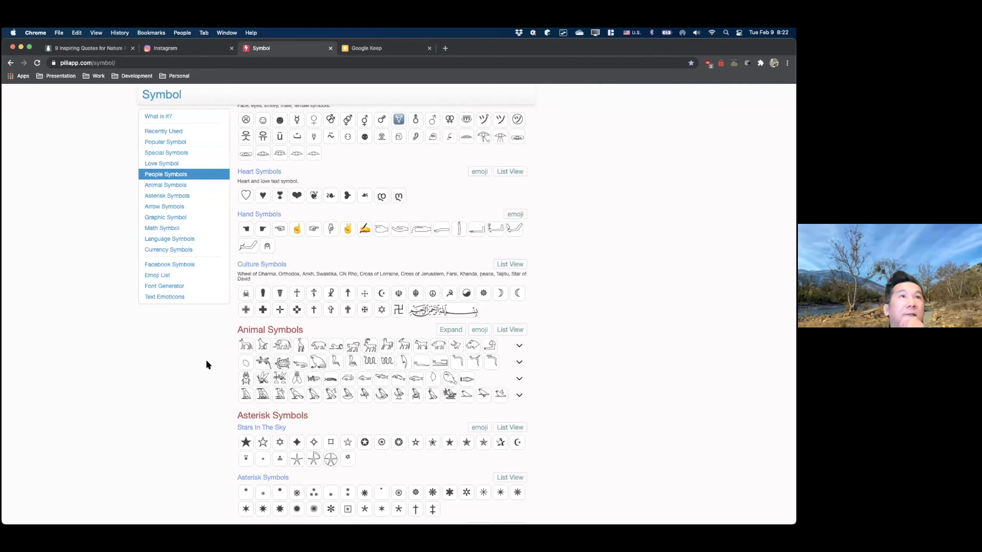
left_click(61, 76)
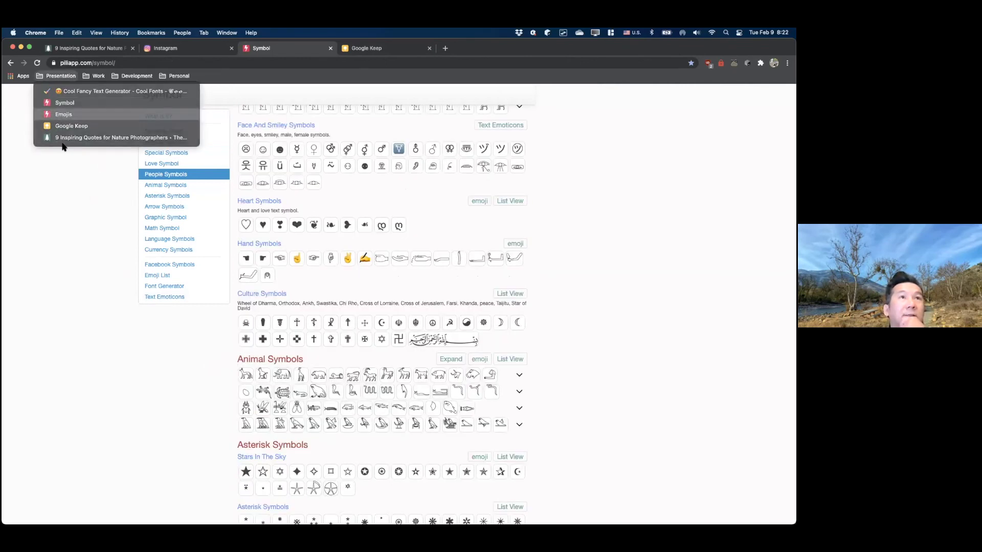
left_click(161, 265)
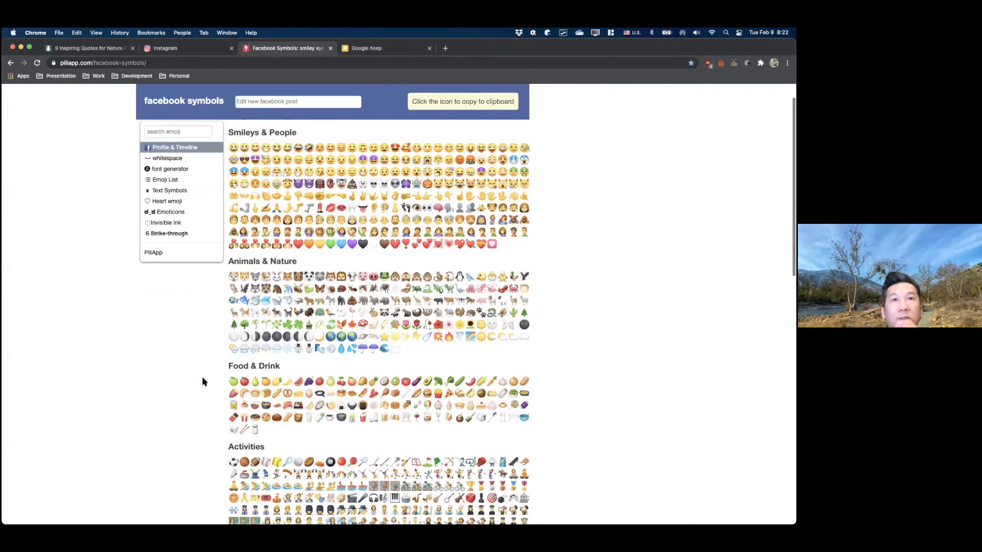
scroll(201, 382, "down", 5)
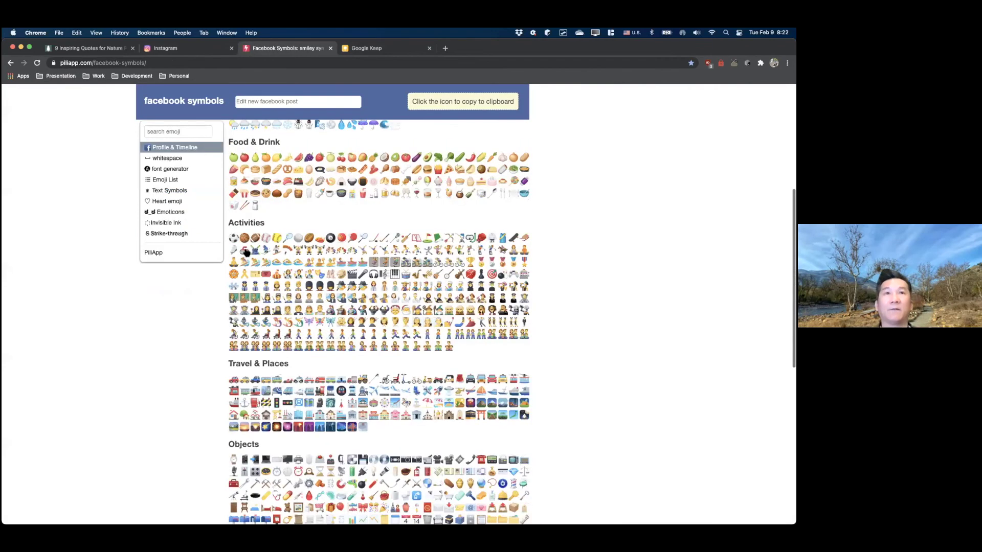
scroll(315, 108, "up", 5)
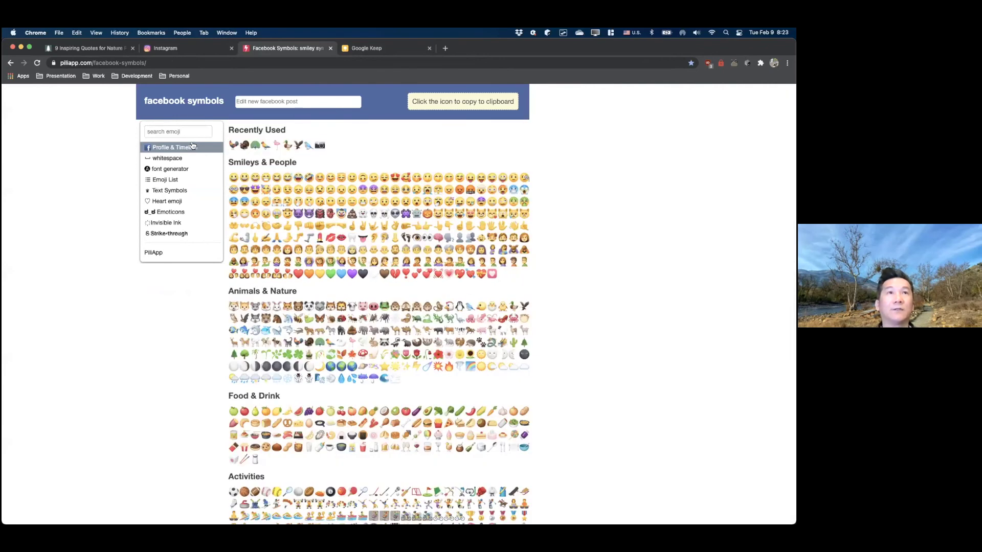
Search the emoji collection for "bird" and copy the blue bird emoji from Animals & Nature.
left_click(196, 128)
type("bird")
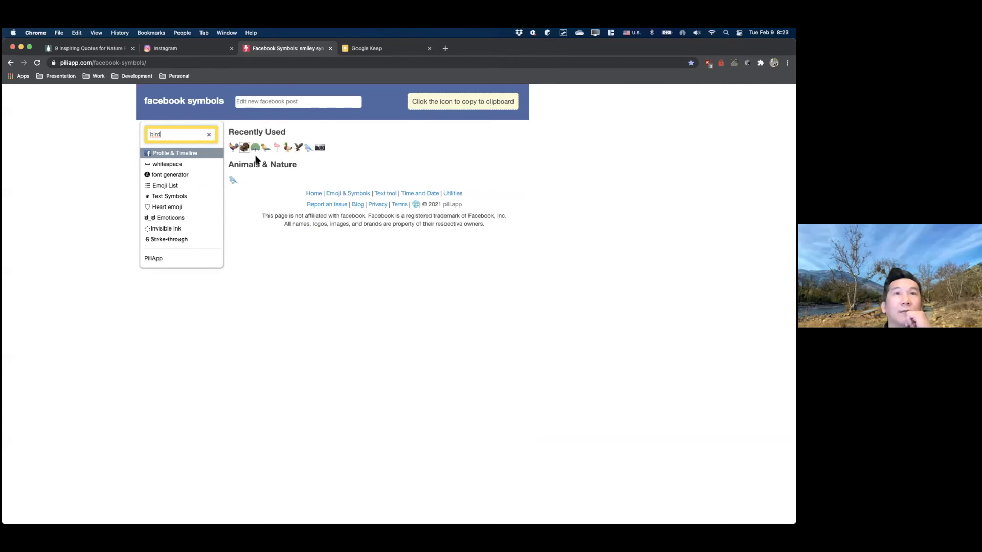
left_click(234, 180)
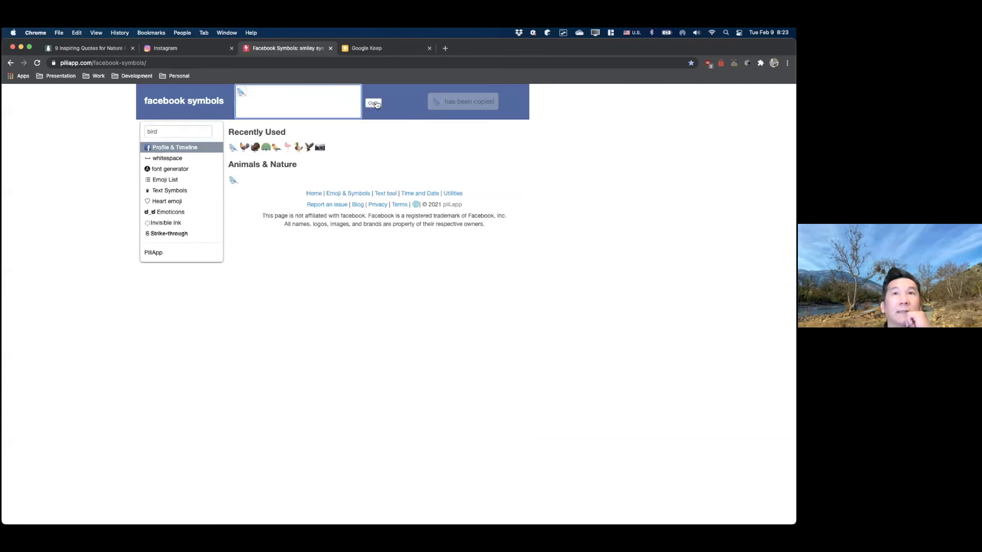
left_click(374, 103)
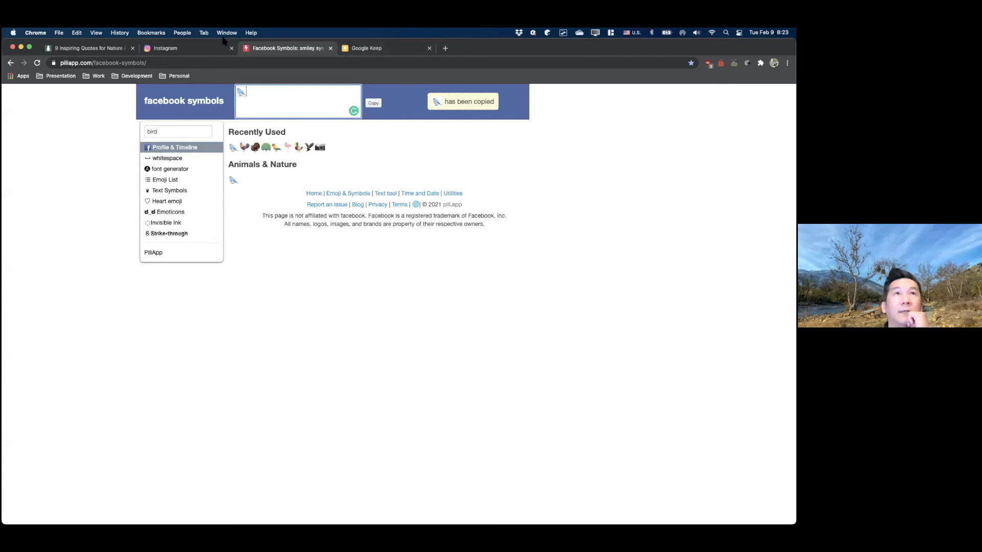
left_click(190, 52)
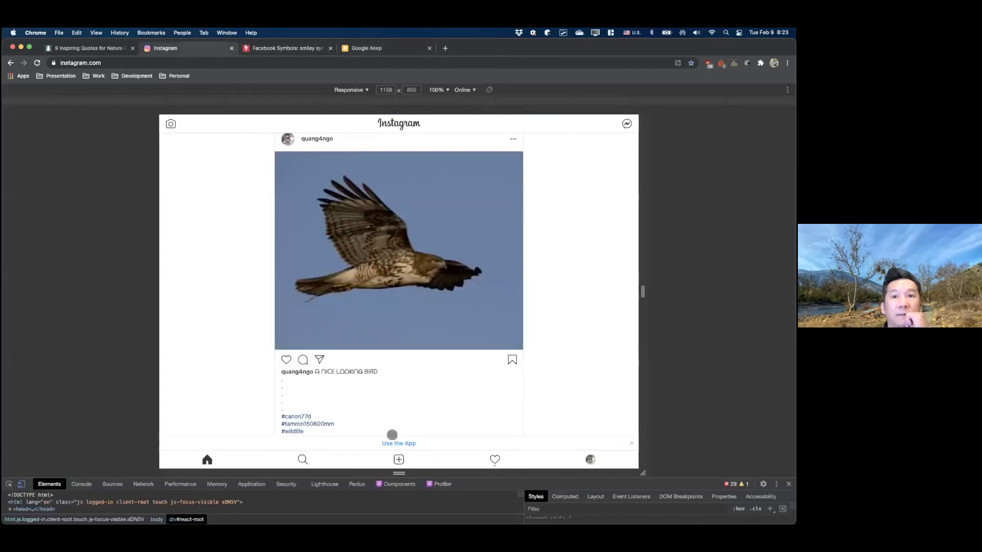
left_click(399, 460)
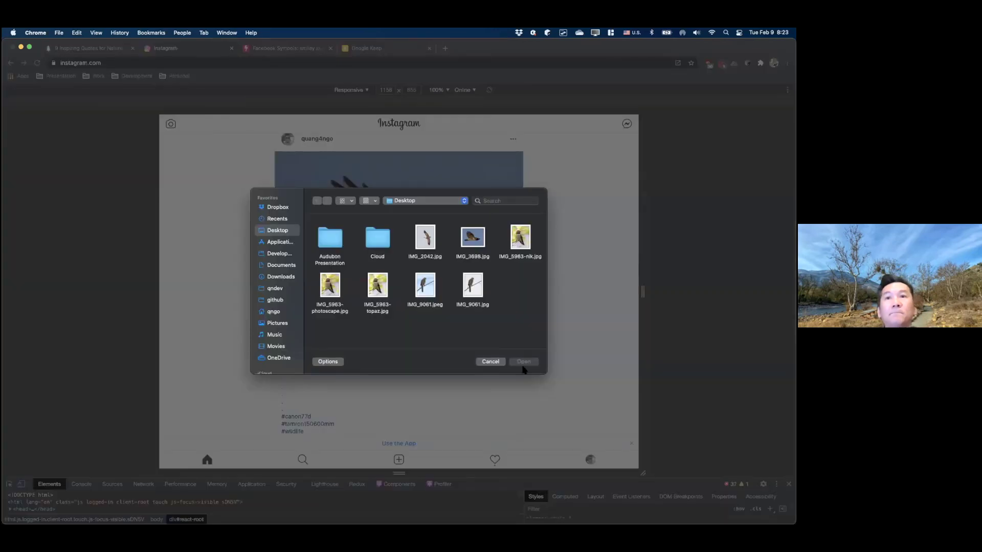
left_click(490, 361)
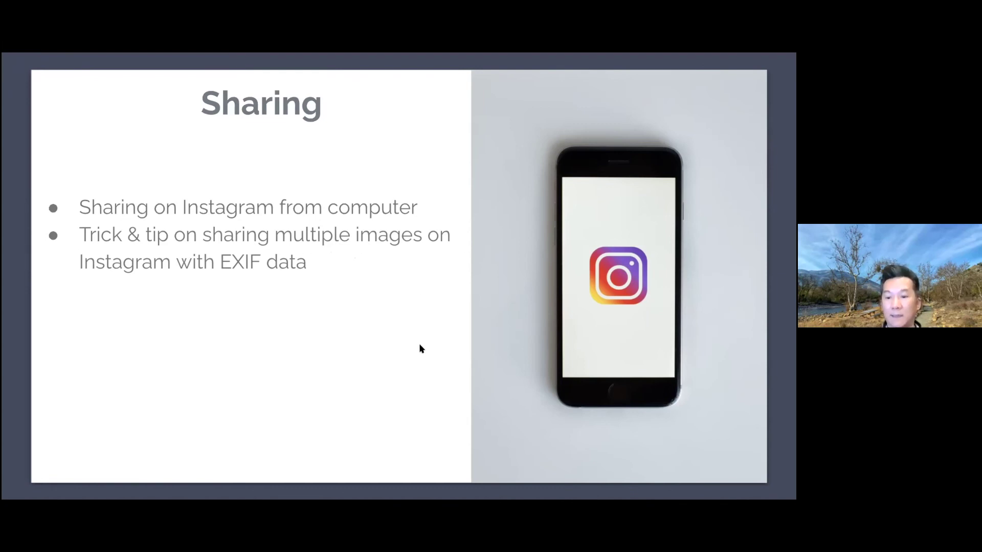
Leave the Sharing slide and bring the mirrored iPhone window fully into view over the Instagram page.
key("Right")
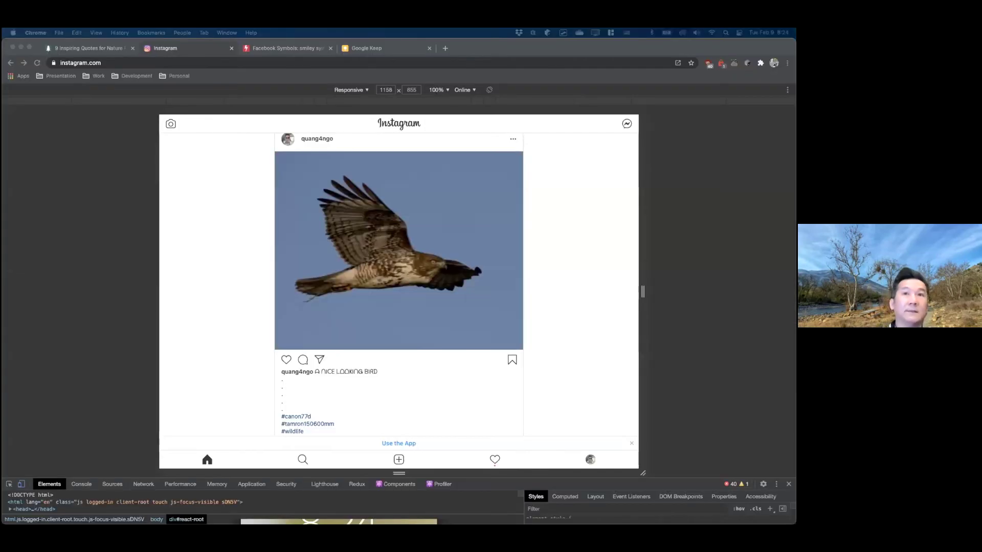
left_click_drag(339, 521, 390, 78)
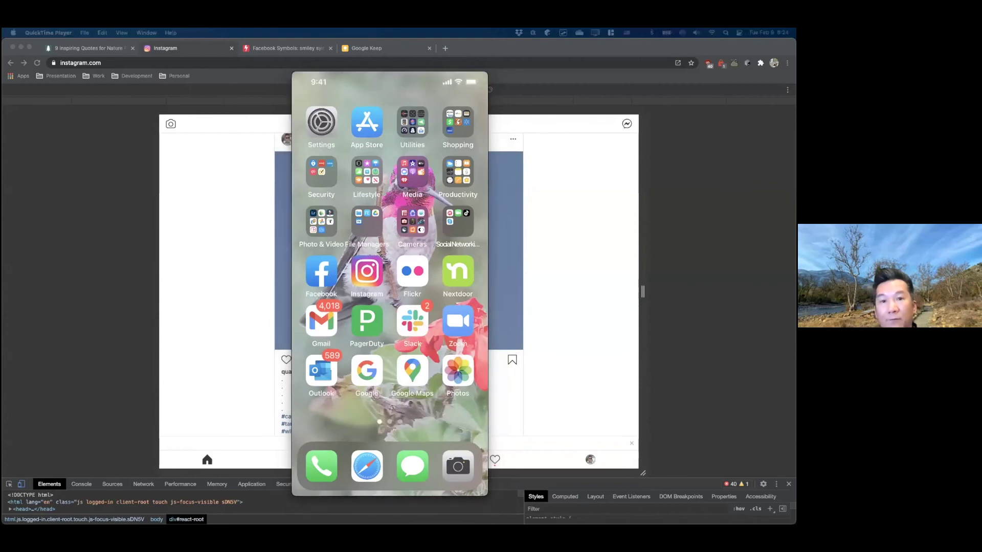
Switch to Finder, open the Favorite Photos folder and view the hawk photo IMG_3682.jpg full size in Preview.
key("super+Tab")
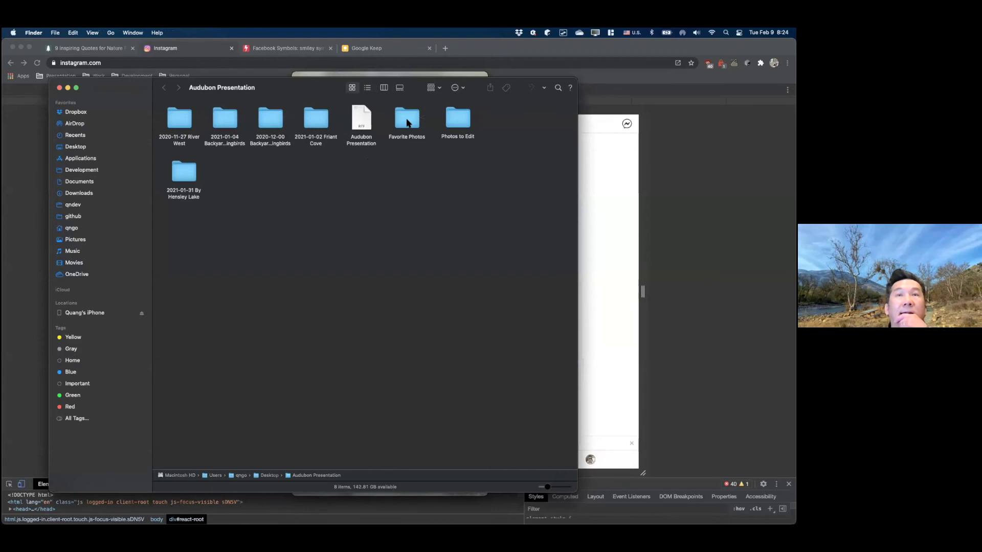
left_click(408, 123)
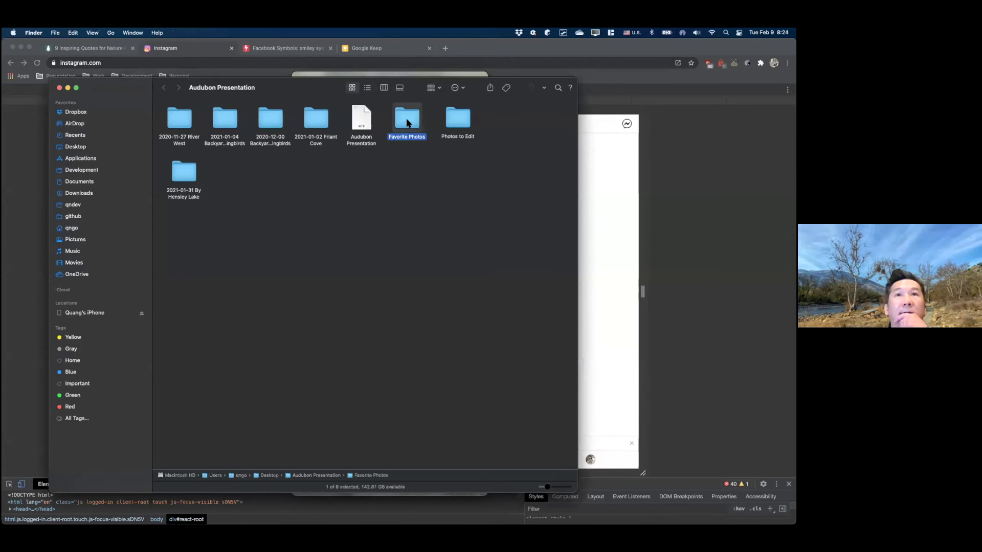
double_click(407, 123)
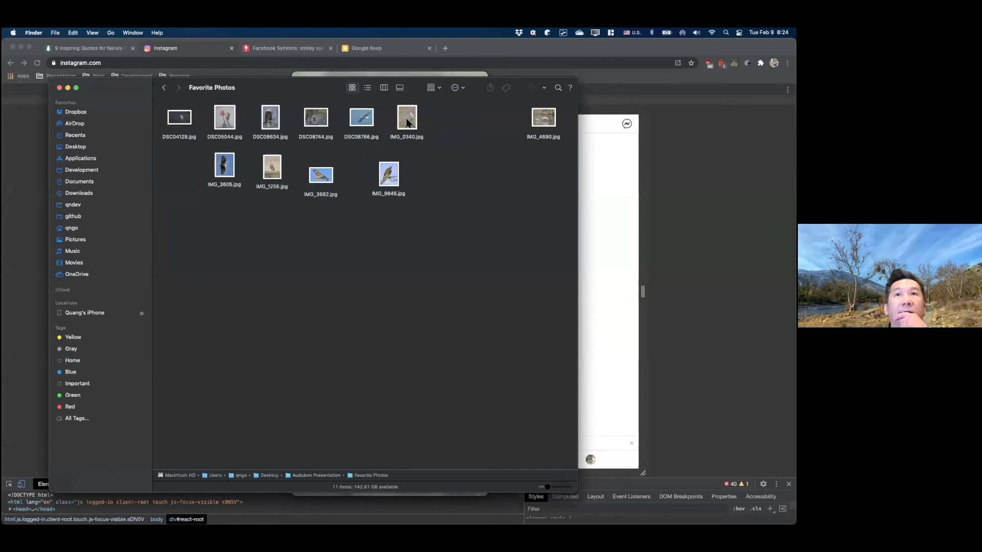
double_click(318, 177)
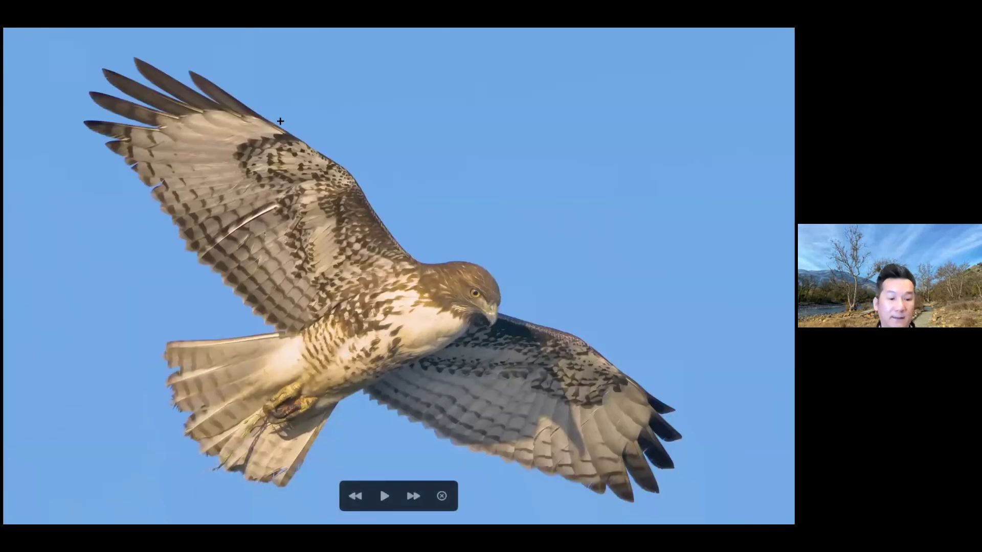
key("Escape")
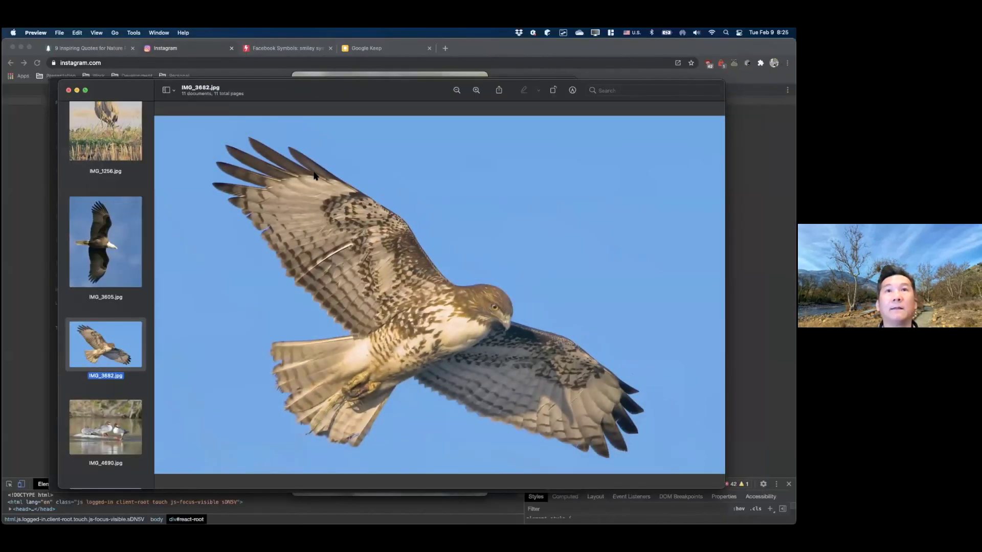
key("super+w")
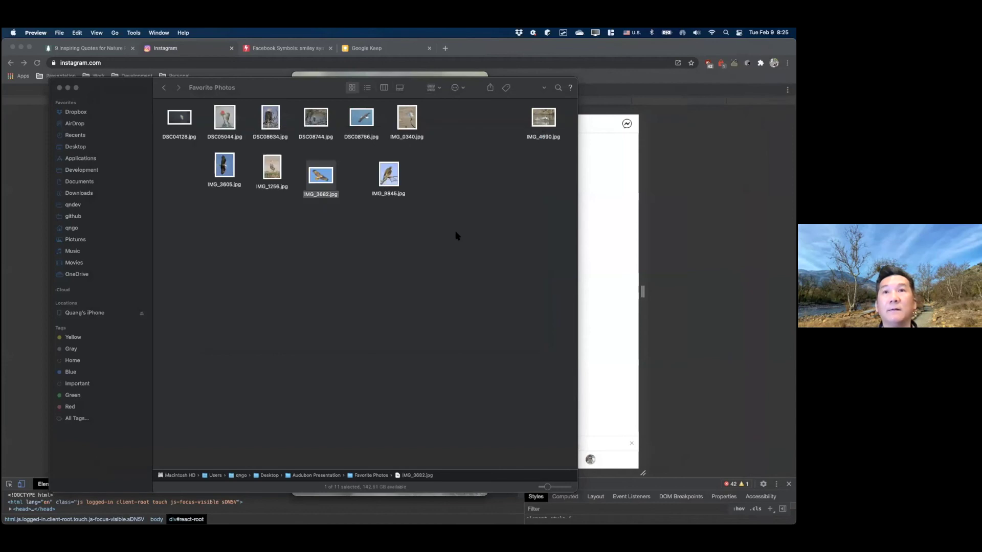
Open IMG_3682.jpg from the Favorite Photos folder in PhotoScape X.
right_click(318, 176)
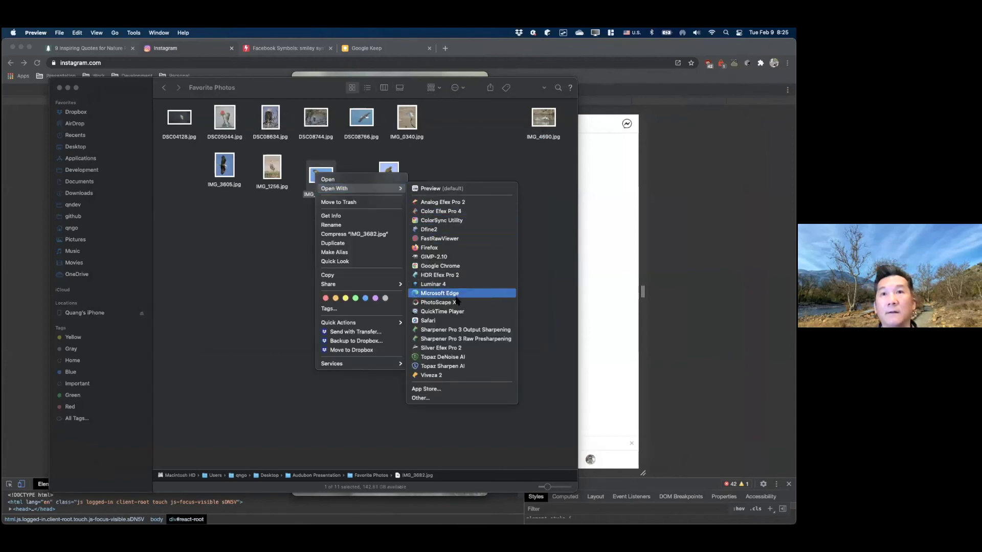
left_click(456, 302)
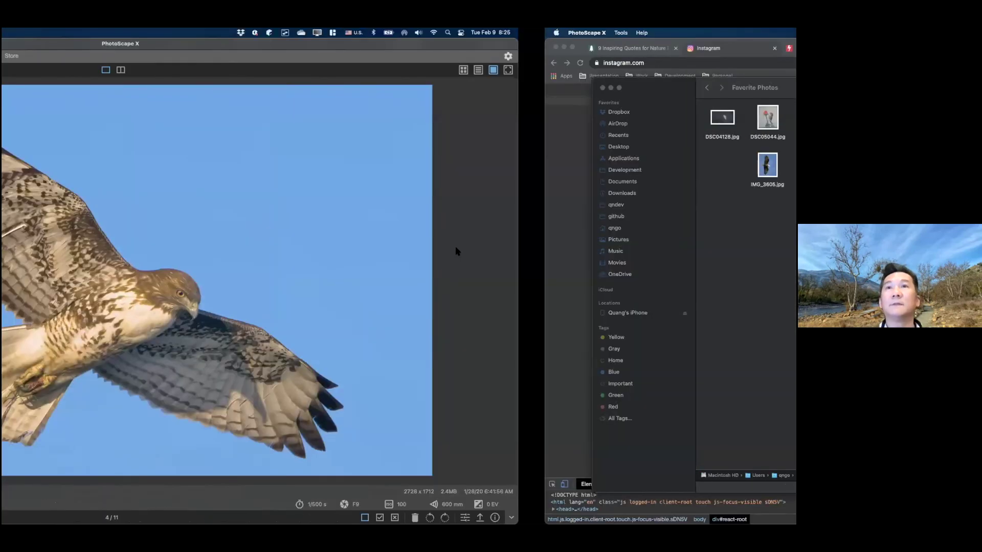
key("ctrl+Left")
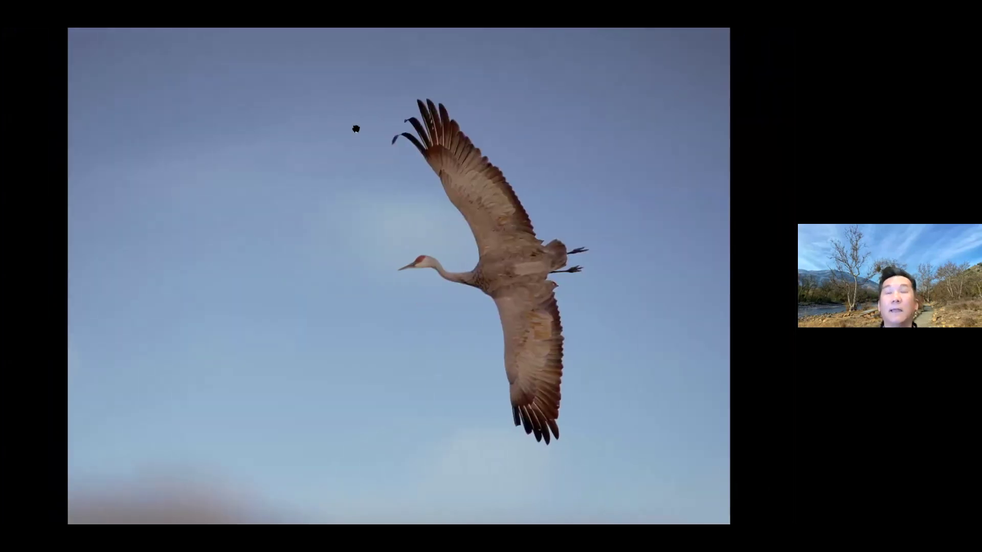
key("ctrl+Right")
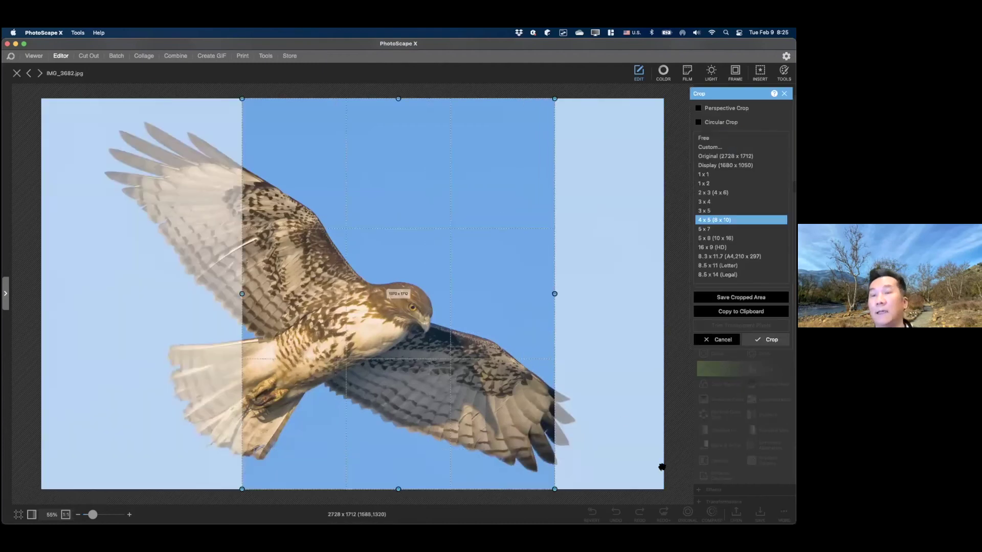
Crop the hawk photo to 4 x 5 around the bird's head and body and save it as the new JPEG IMG_3682-exif.
left_click_drag(662, 467, 572, 335)
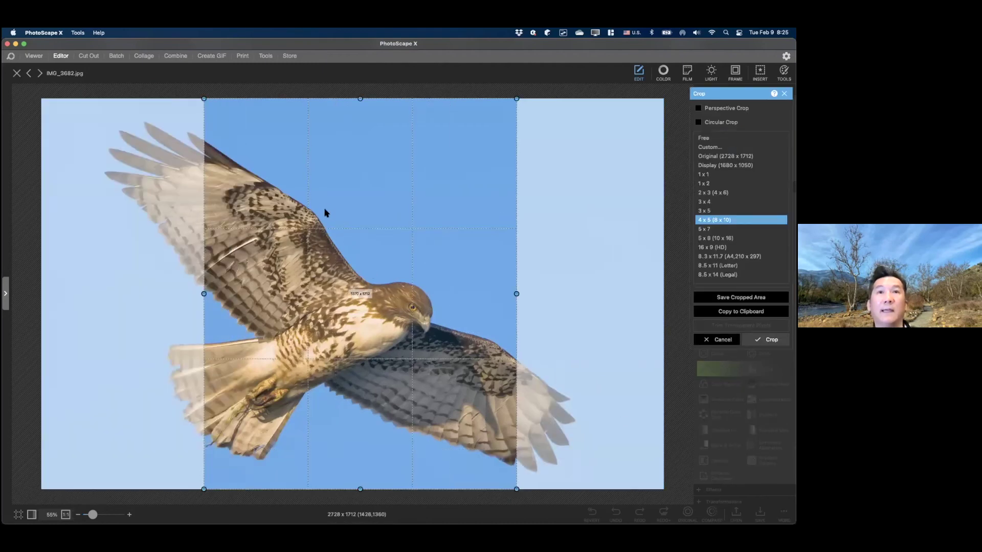
double_click(323, 250)
key("super+s")
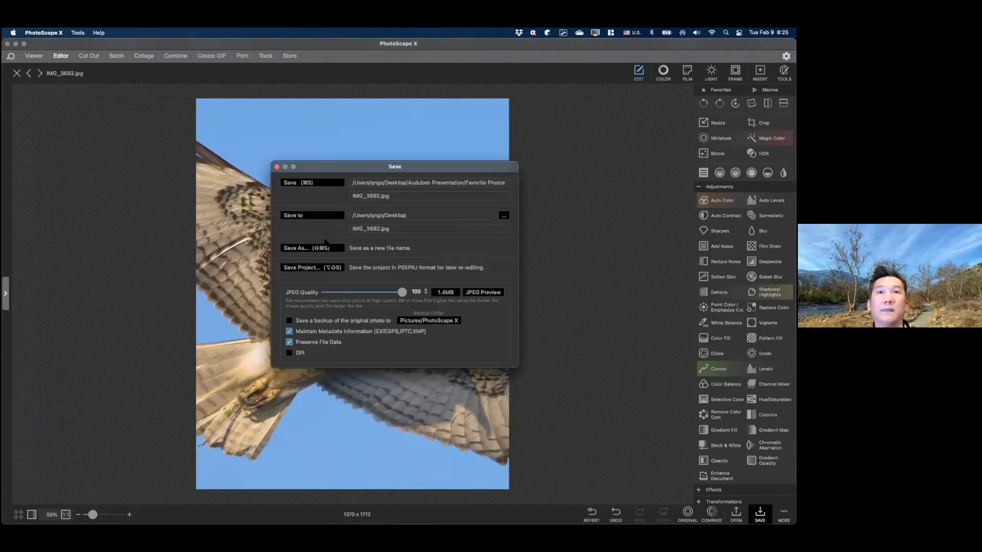
key("shift+super+s")
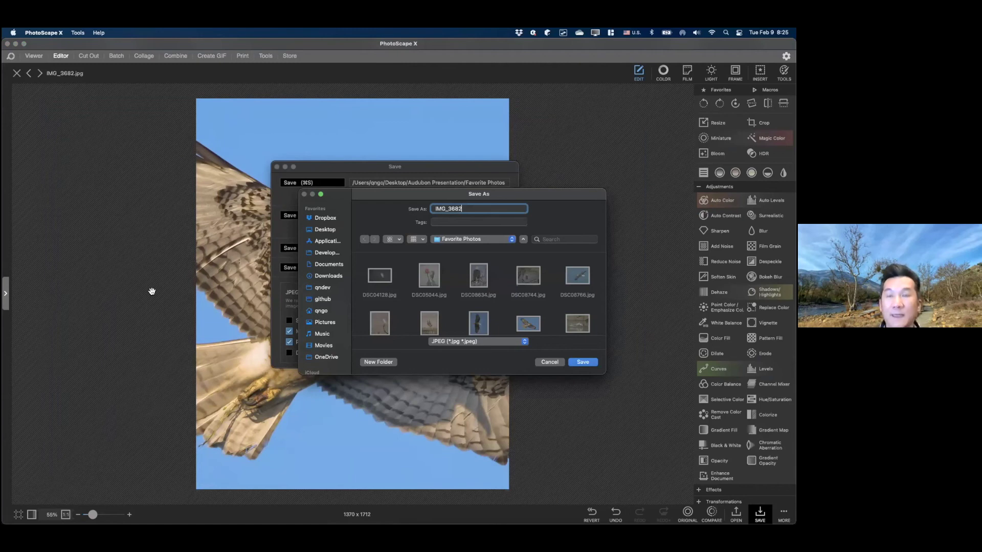
key("Return")
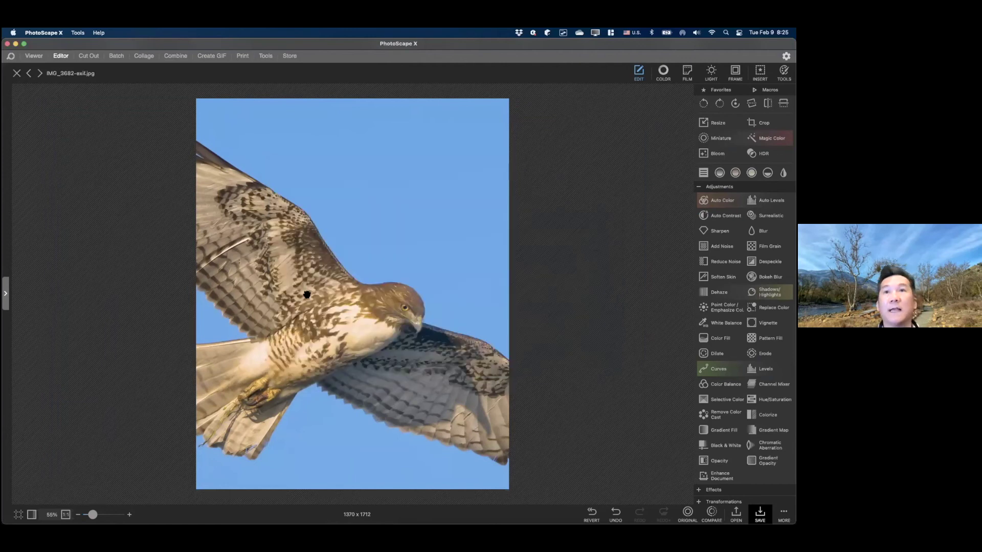
Compare the original hawk photo with the cropped copy in the editor, leaving the crop tool without cropping again.
key("Right")
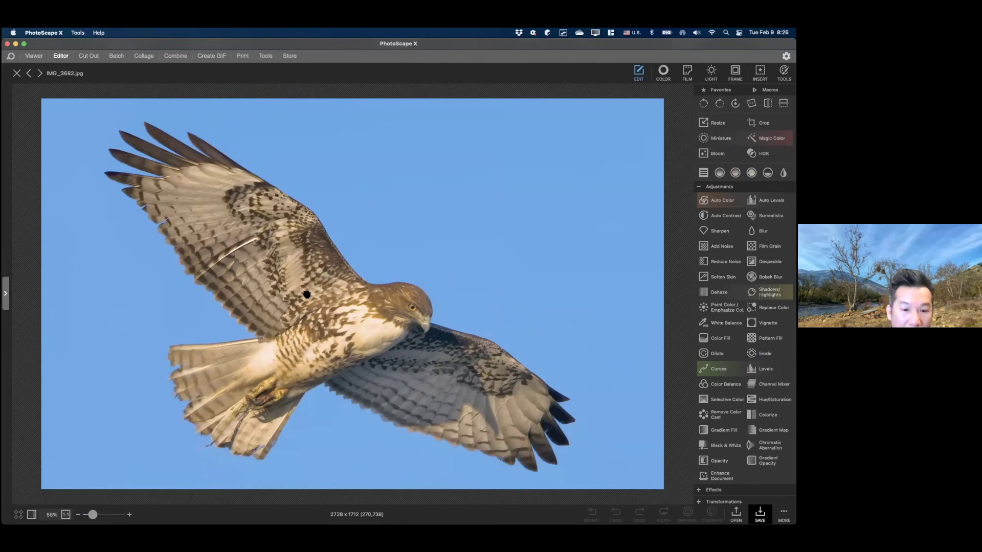
key("Left")
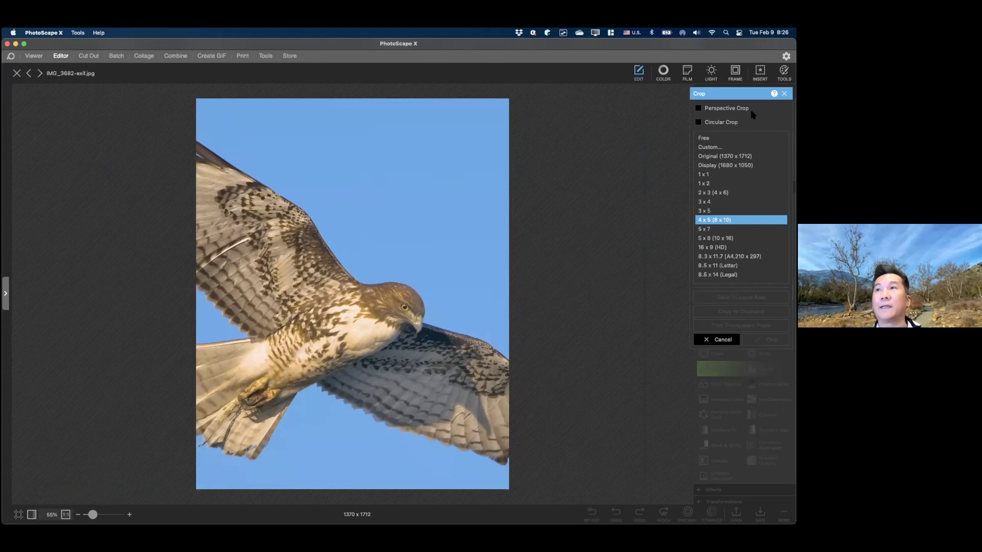
left_click(784, 93)
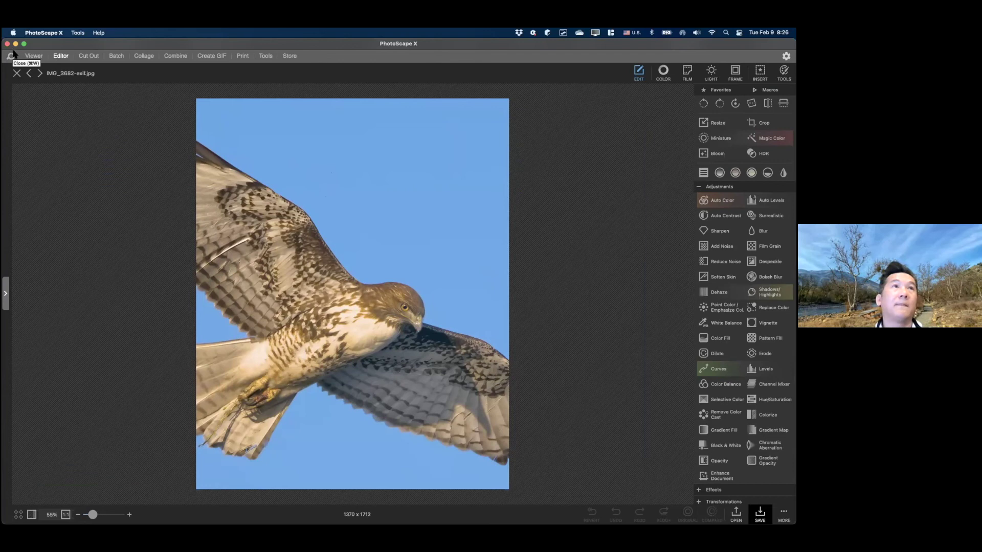
Switch to Finder and place IMG_3682.jpg and IMG_3682-exif.jpg together in the folder's empty area, with both selected.
key("super+Tab")
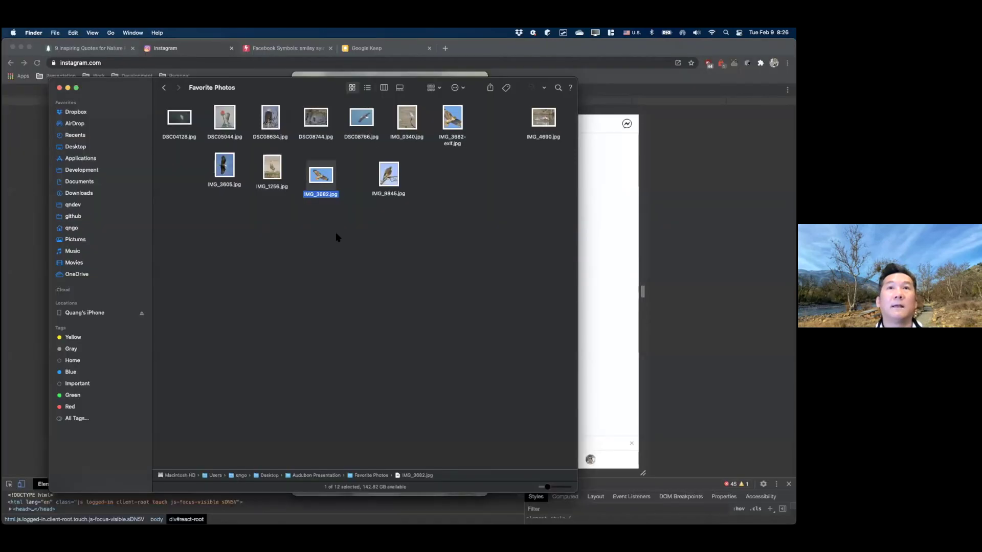
left_click_drag(200, 219, 361, 248)
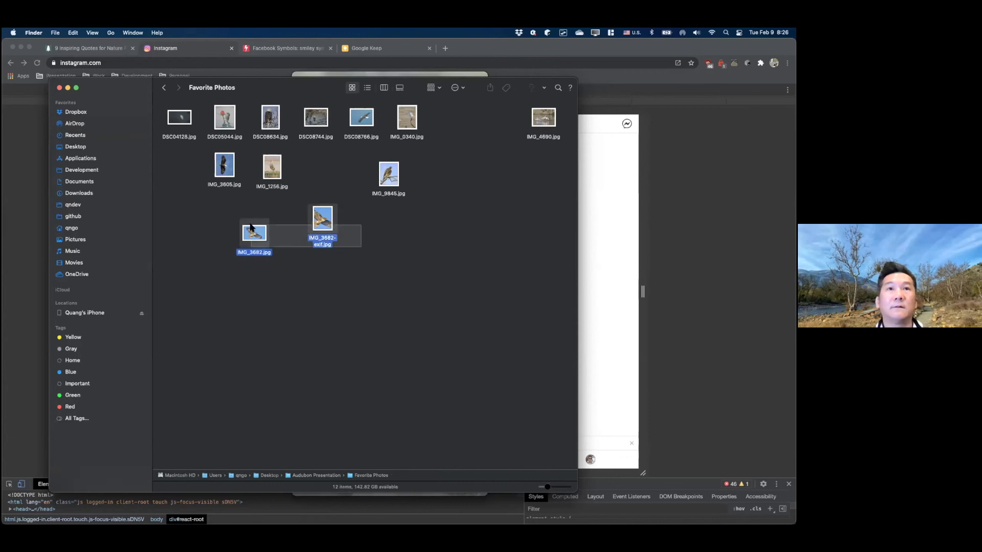
left_click_drag(251, 228, 251, 229)
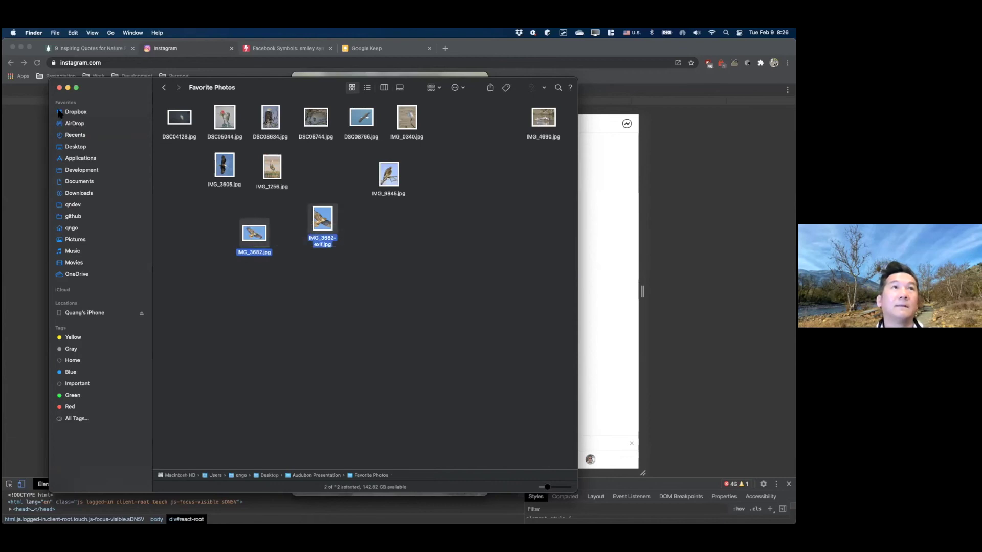
Select both hawk photos, IMG_3682.jpg and IMG_3682-exif.jpg, and preview them in Quick Look.
key("space")
key("space")
left_click_drag(374, 266, 221, 218)
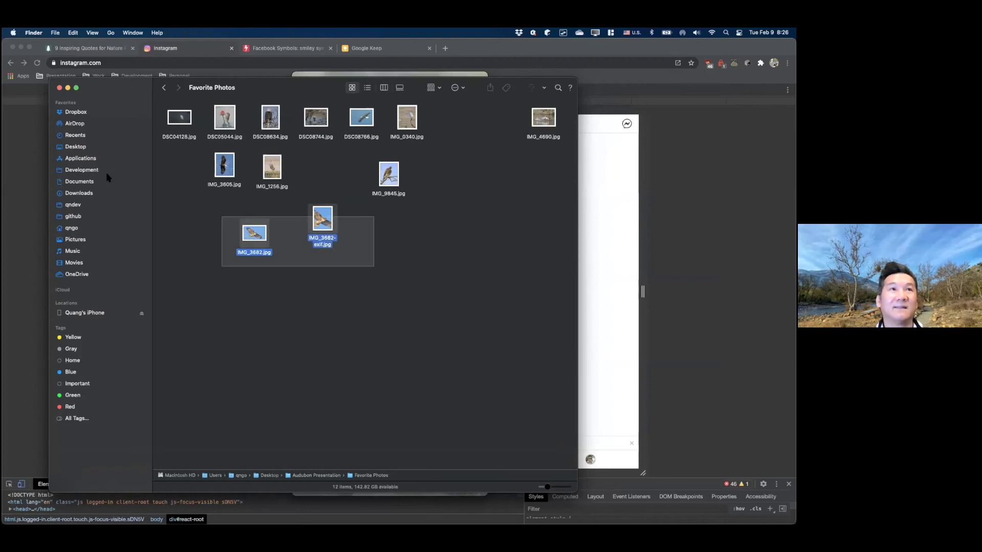
key("space")
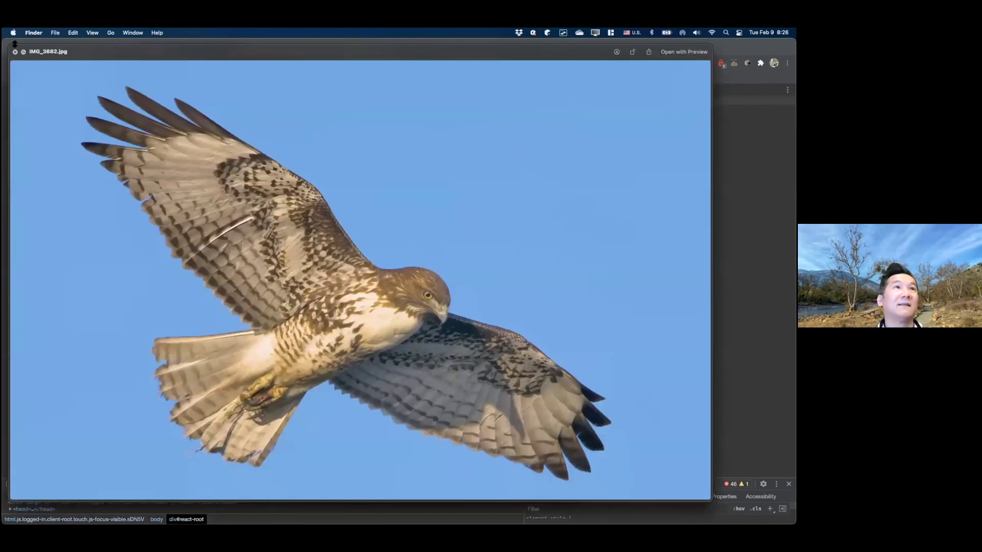
Preview the selected hawk photos in Quick Look again, close the preview and clear the file selection.
key("space")
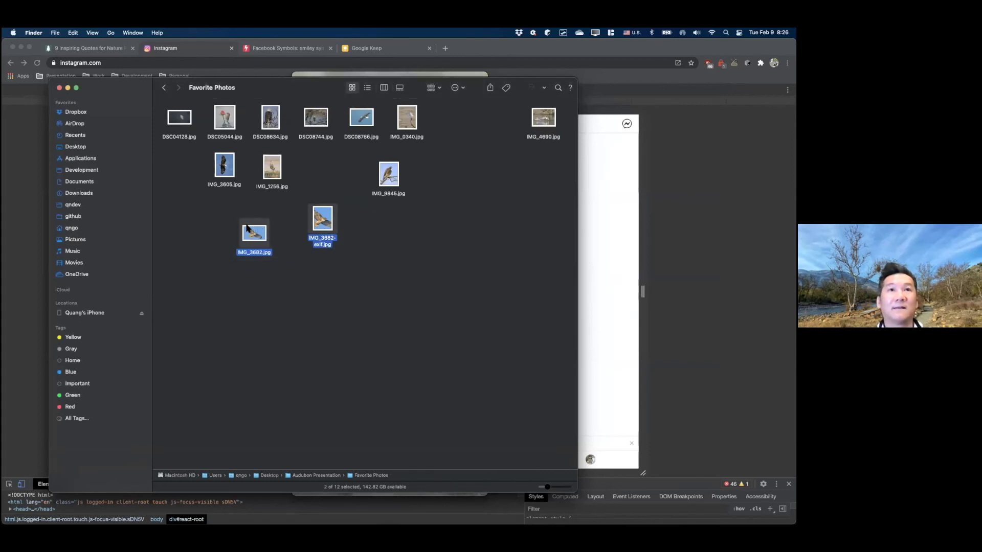
key("space")
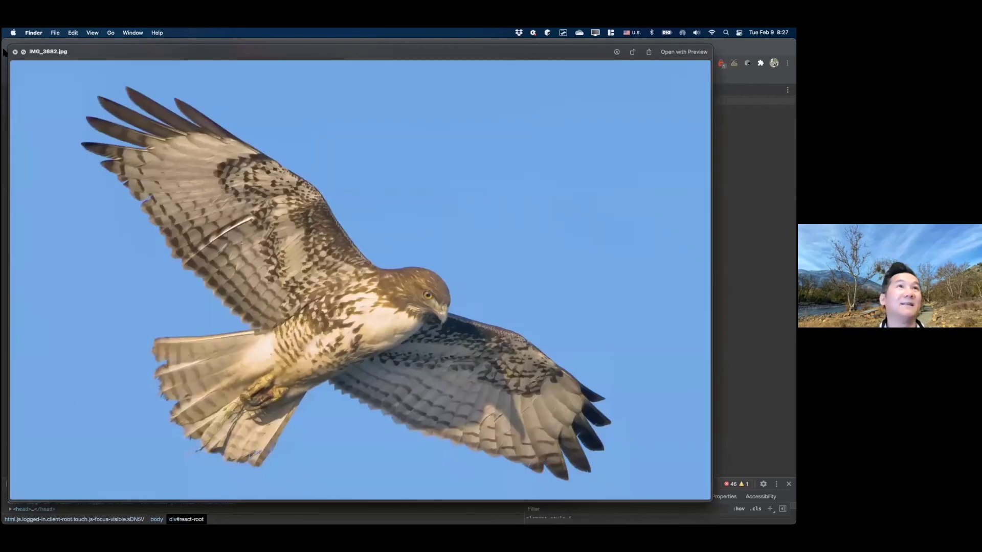
key("space")
left_click(356, 253)
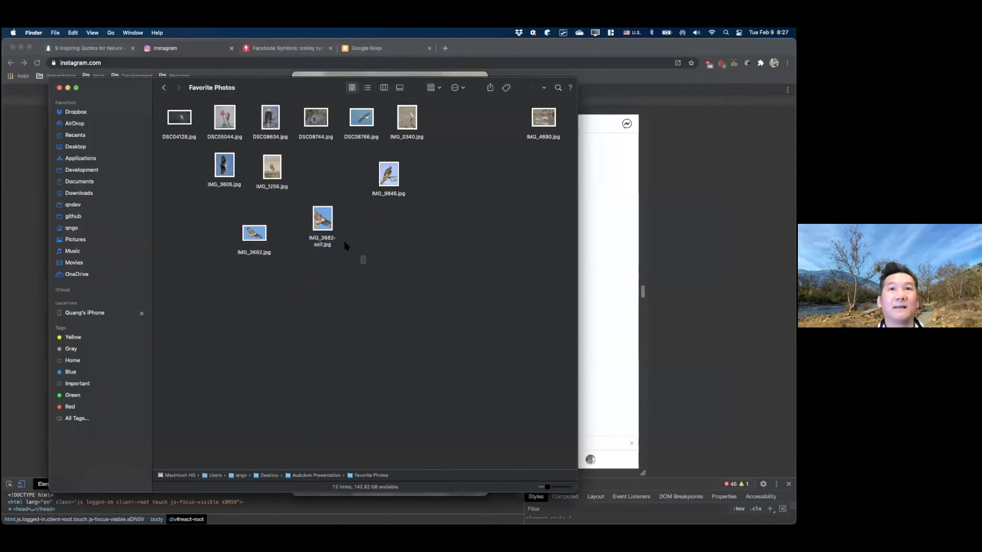
Rearrange the two hawk photos in the folder so IMG_3682-exif.jpg sits directly before IMG_3682.jpg.
left_click(258, 226)
left_click(258, 227)
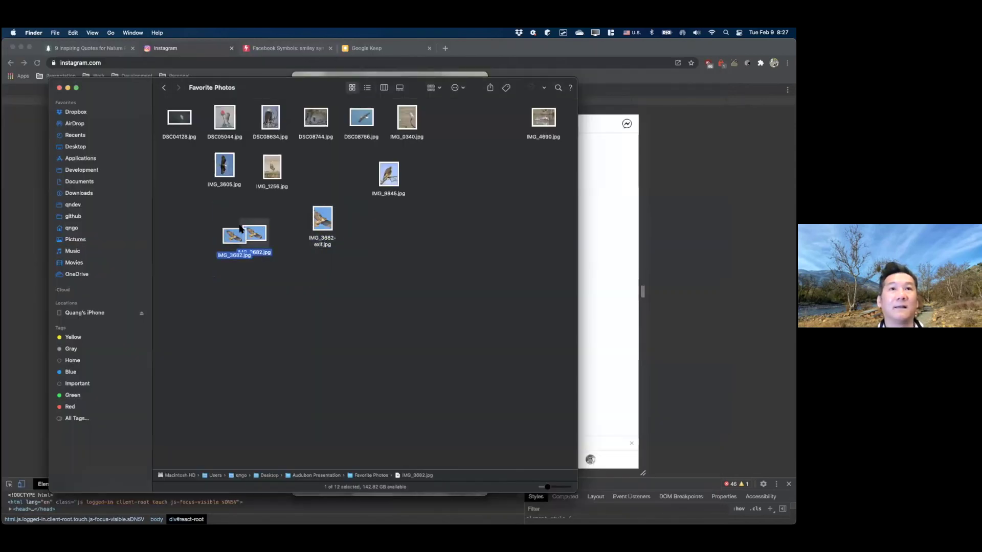
left_click_drag(330, 220, 292, 234)
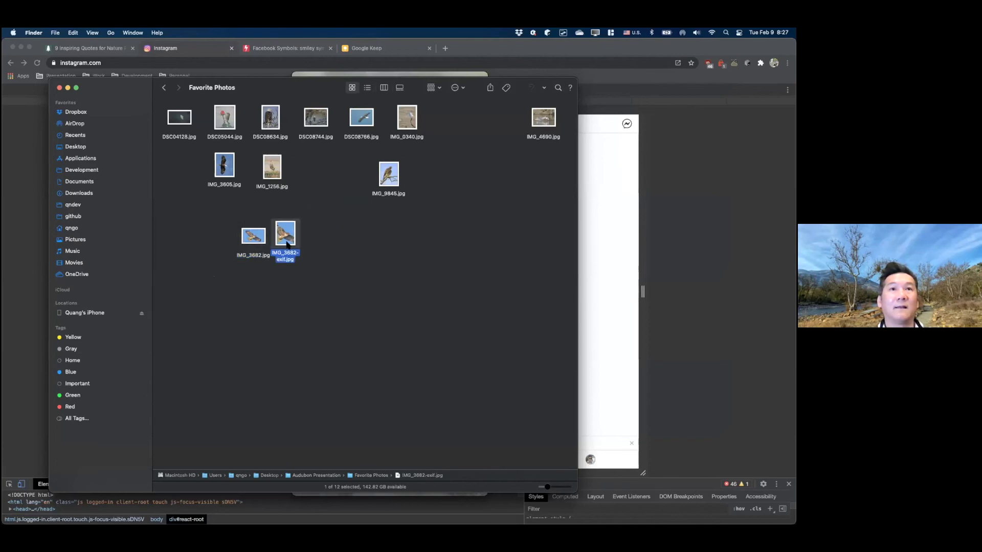
key("shift+Left")
left_click_drag(285, 233, 209, 226)
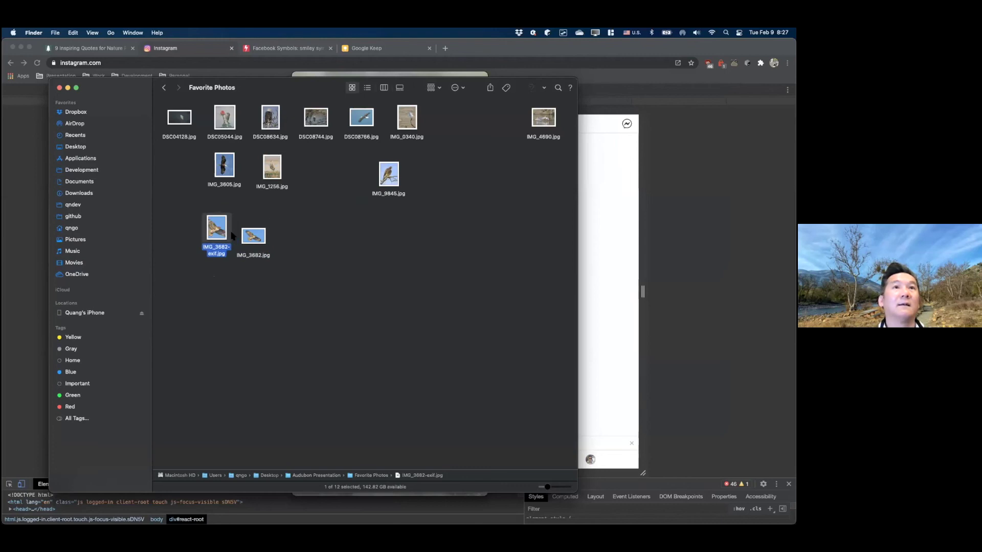
Send IMG_3682.jpg from the Favorite Photos folder to the iPhone with AirDrop.
left_click(254, 236)
left_click_drag(153, 185, 365, 225)
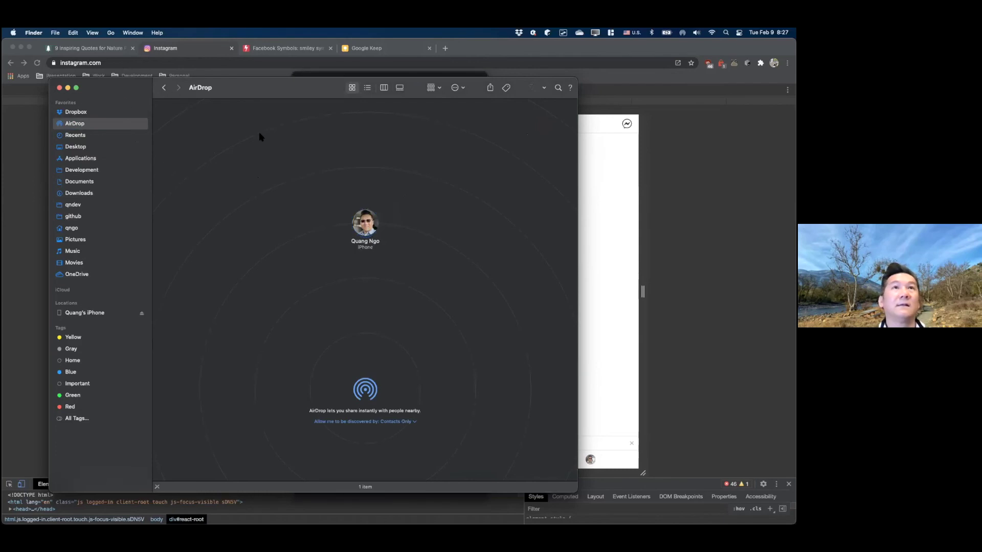
key("super+bracketleft")
left_click_drag(256, 236, 366, 232)
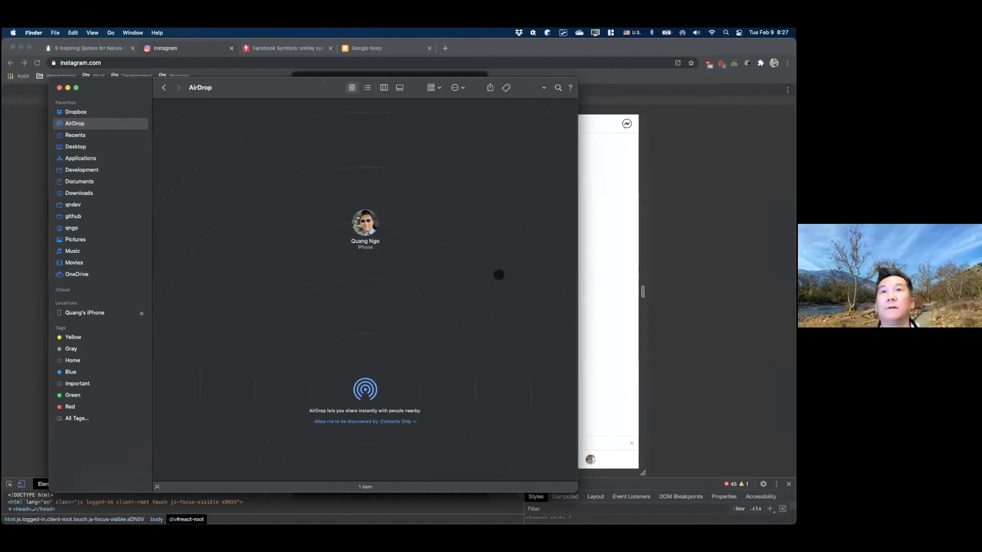
Bring the mirrored iPhone in QuickTime Player forward and clear the browser and Finder windows from behind it.
key("super+Tab")
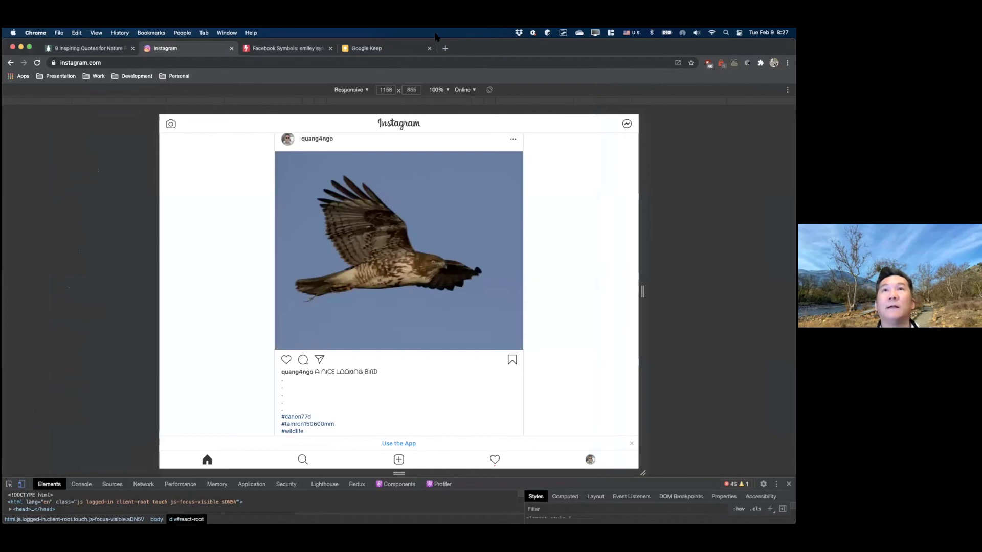
key("ctrl+Up")
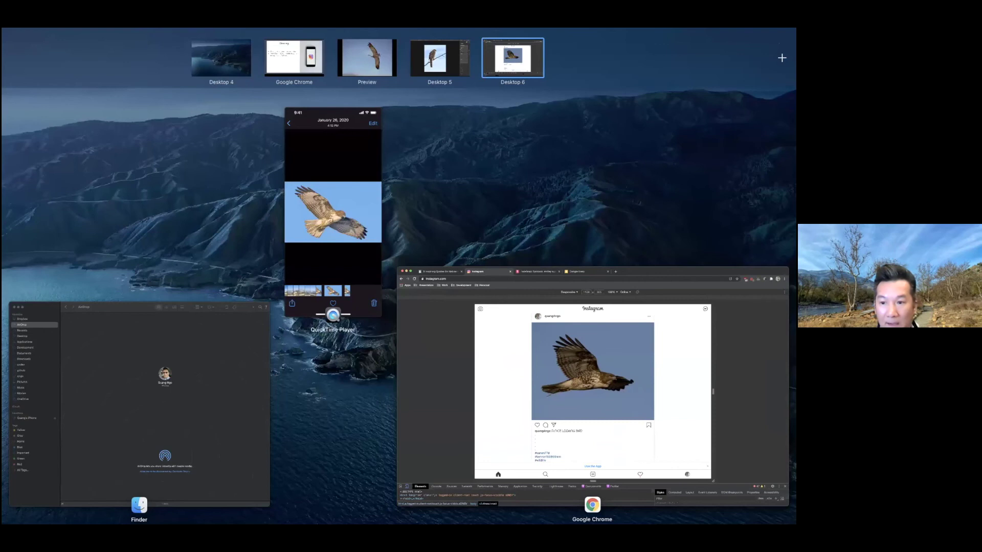
key("ctrl+Up")
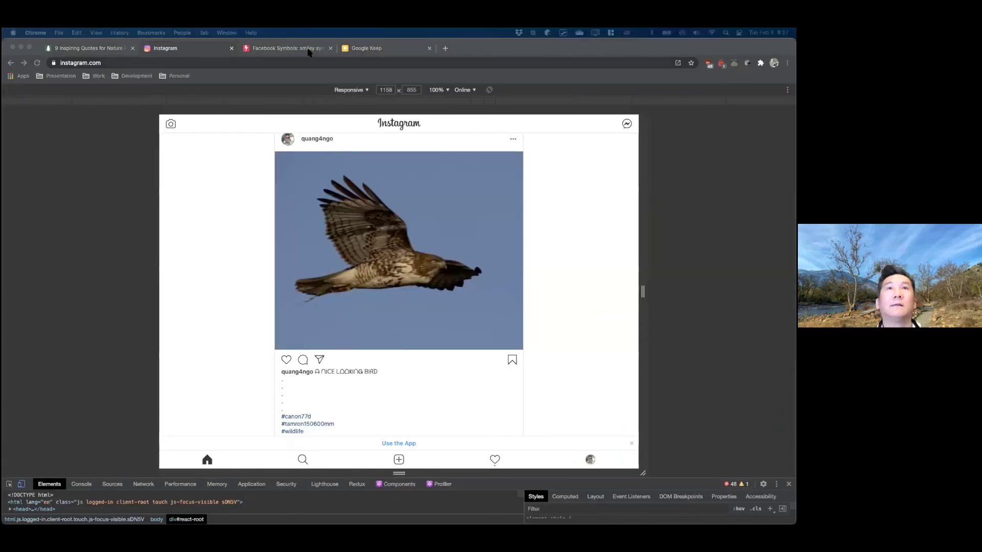
key("ctrl+Up")
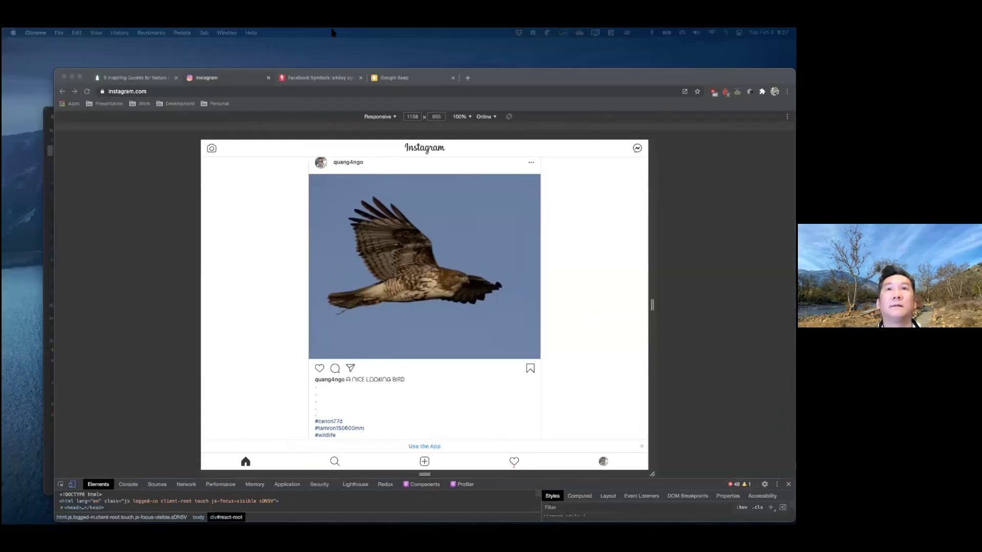
key("ctrl+Up")
left_click(335, 169)
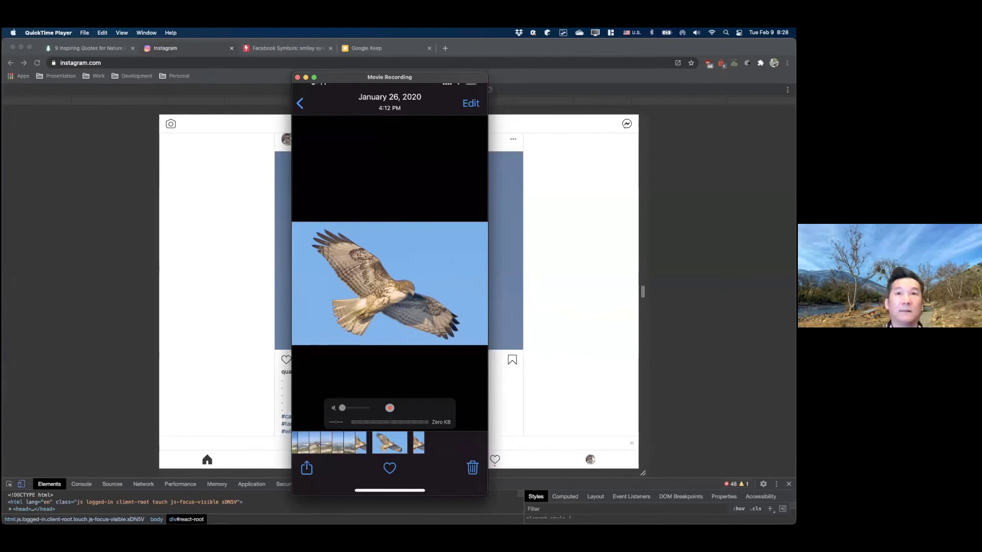
left_click(21, 48)
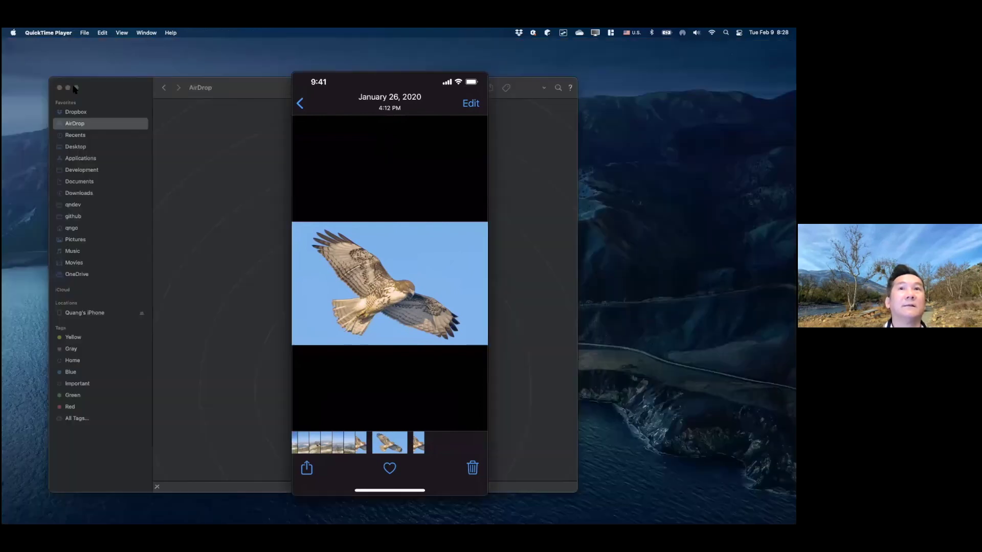
left_click(68, 88)
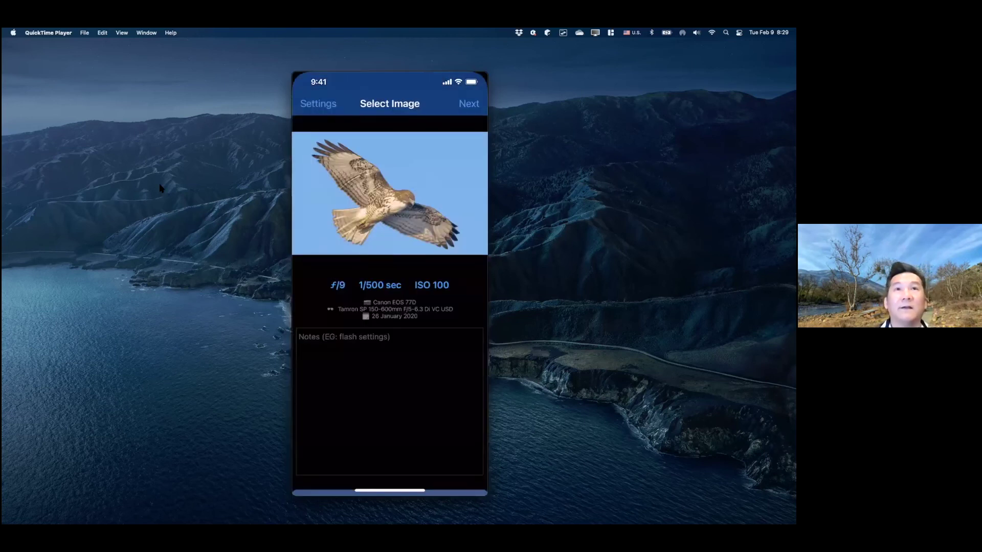
Minimize the Luminar 4 window and switch to Finder at the Audubon Presentation folder.
key("super+Tab")
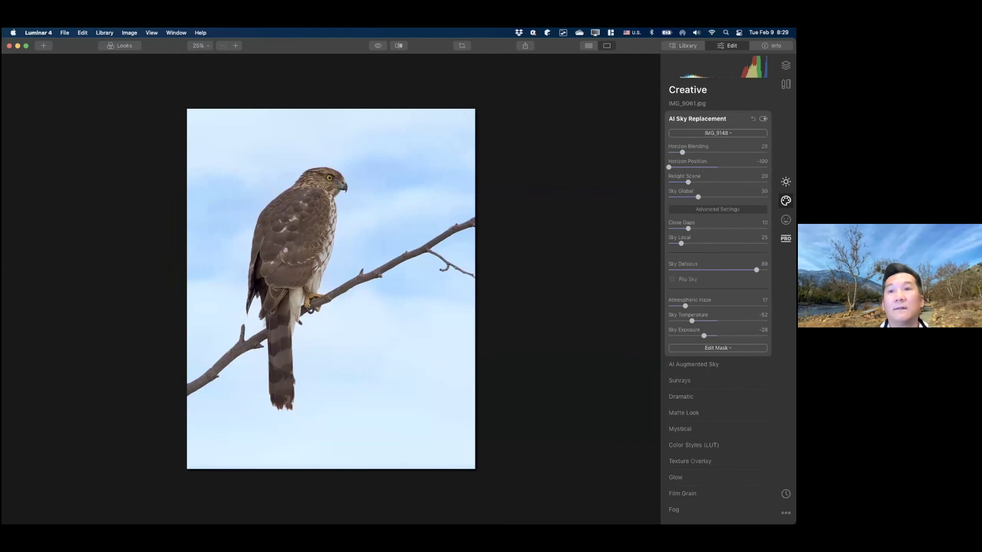
key("super+m")
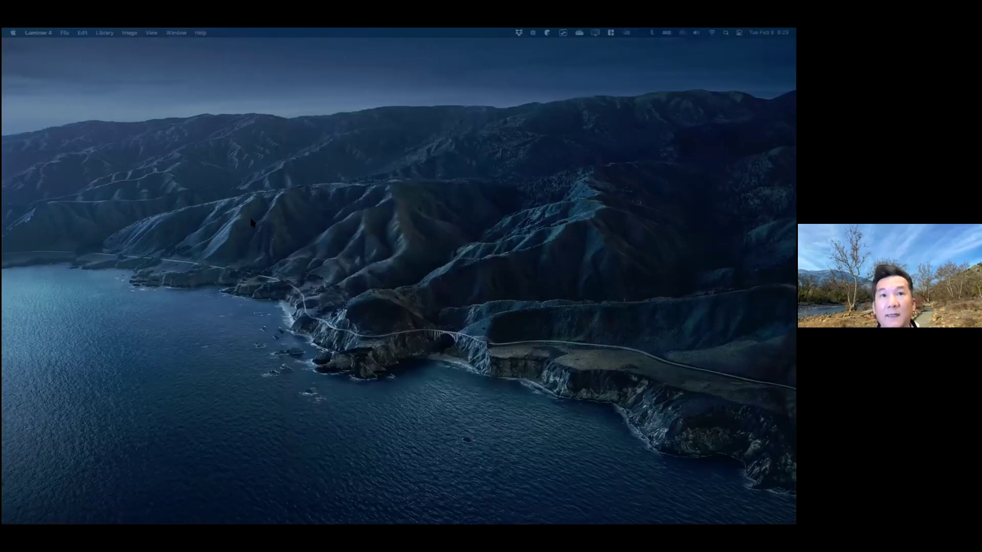
key("super+Tab")
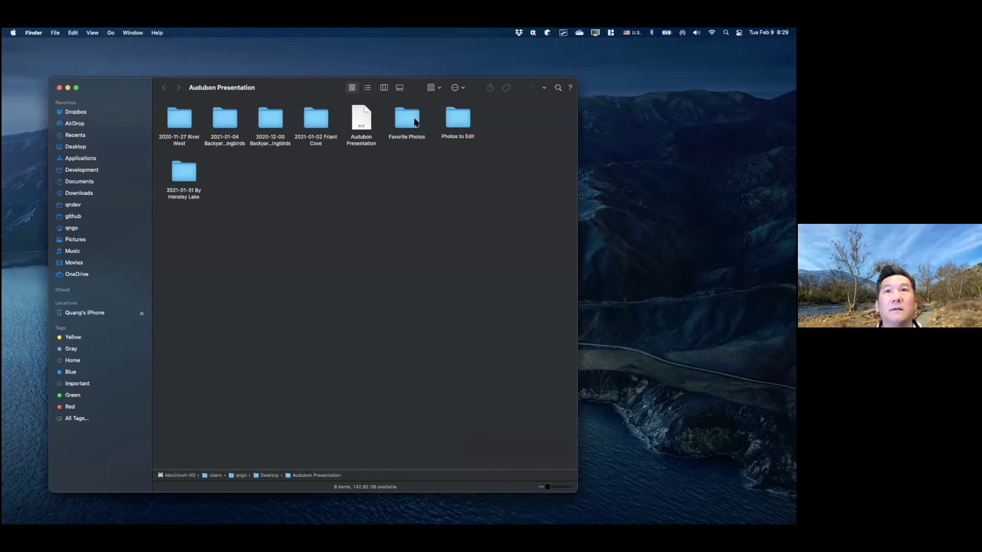
Look through the Photos to Edit folder and its Edited subfolder, and return to the Audubon Presentation folder.
left_click(461, 123)
double_click(461, 123)
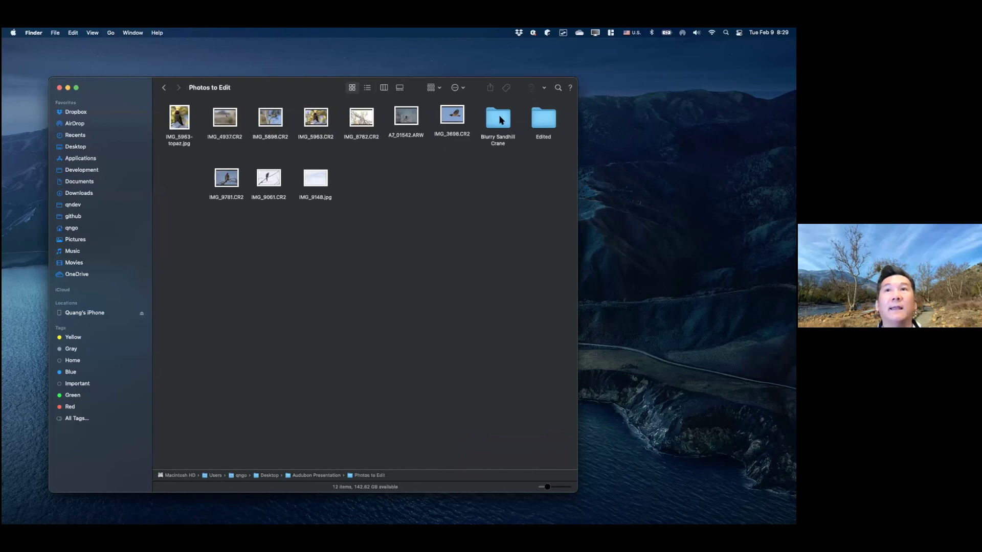
double_click(540, 121)
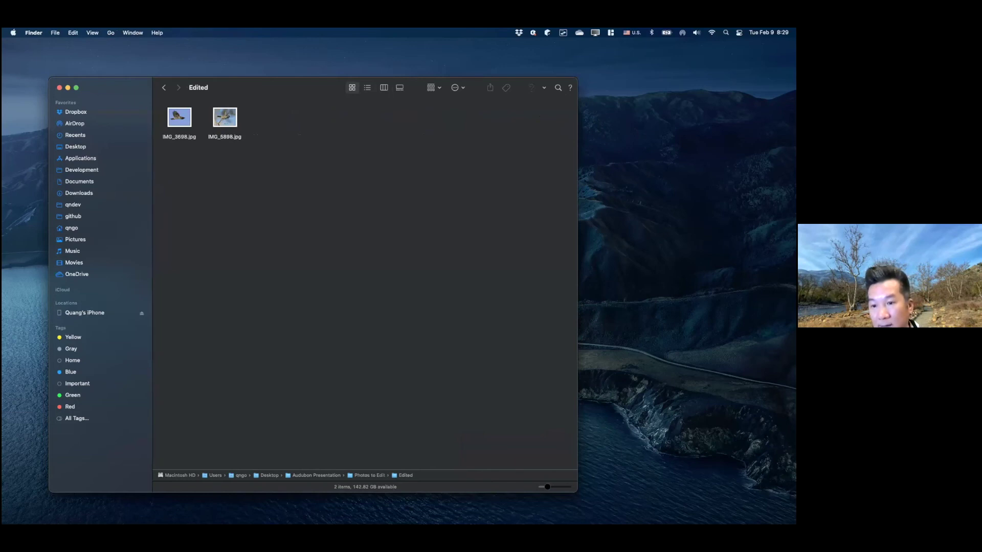
left_click(164, 88)
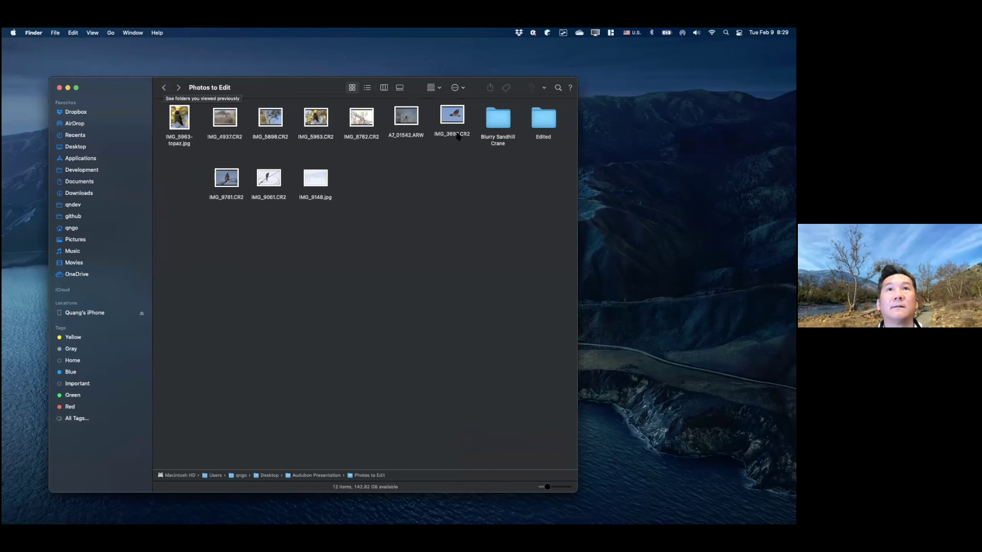
double_click(540, 116)
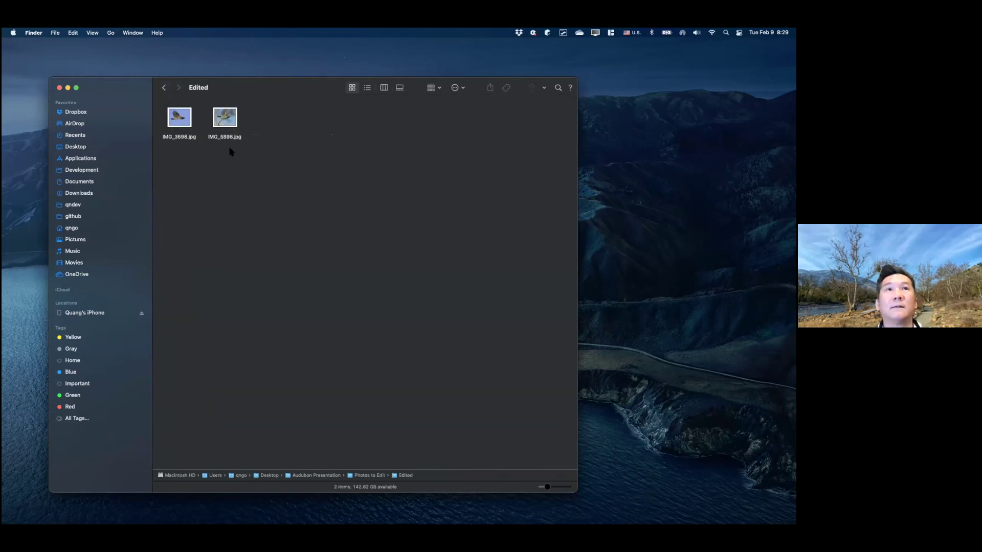
left_click(164, 88)
left_click(164, 88)
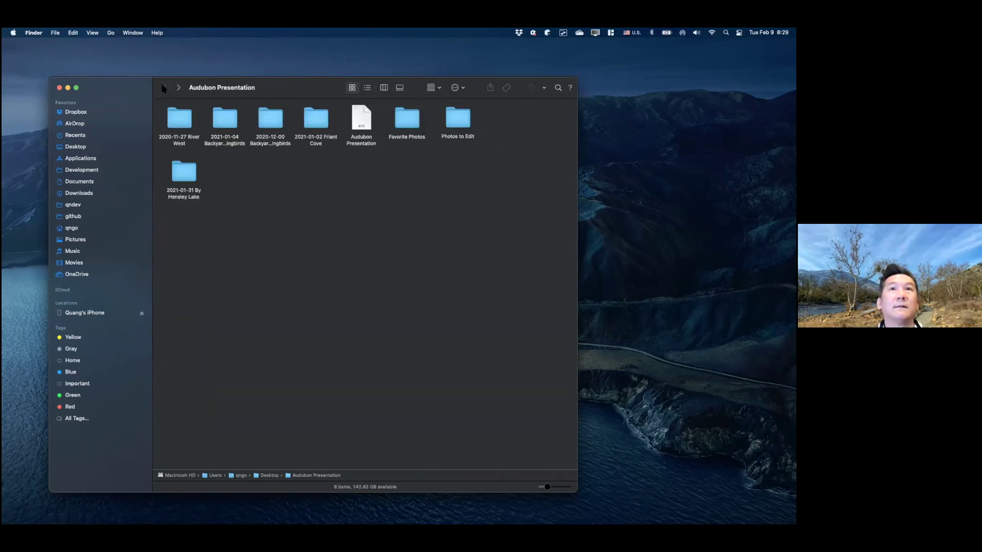
Check IMG_3682-exif.jpg from the Favorite Photos folder in Quick Look and send it to the iPhone with AirDrop.
double_click(411, 113)
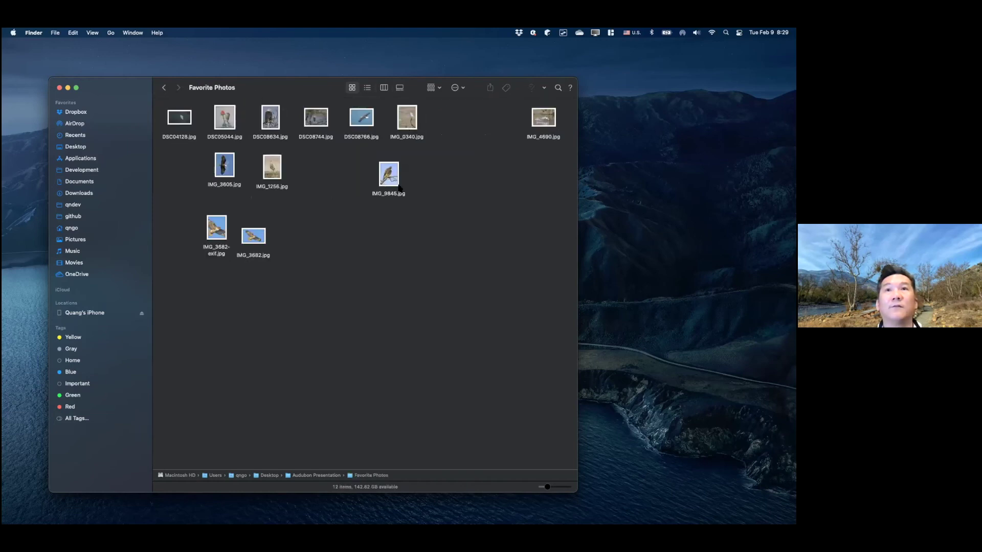
left_click(216, 228)
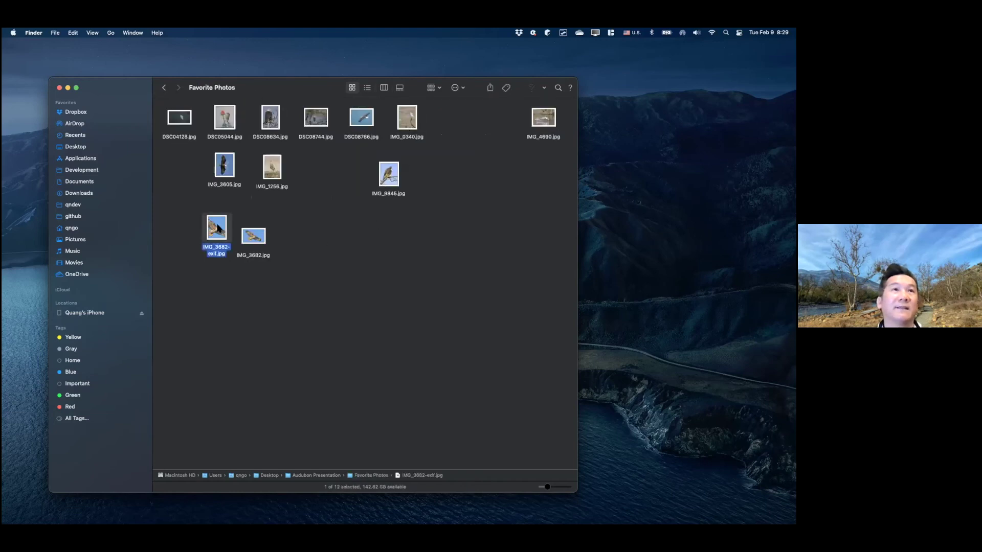
key("space")
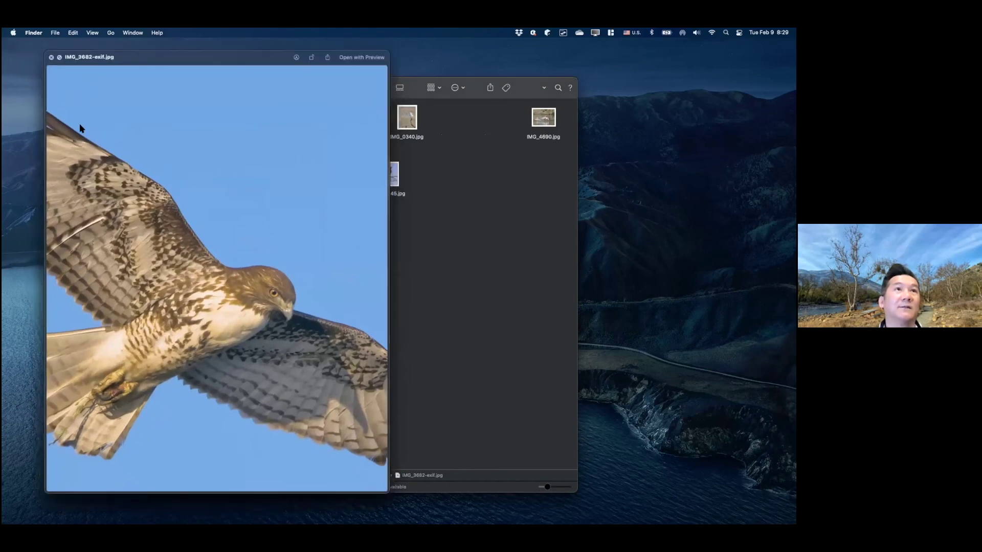
key("space")
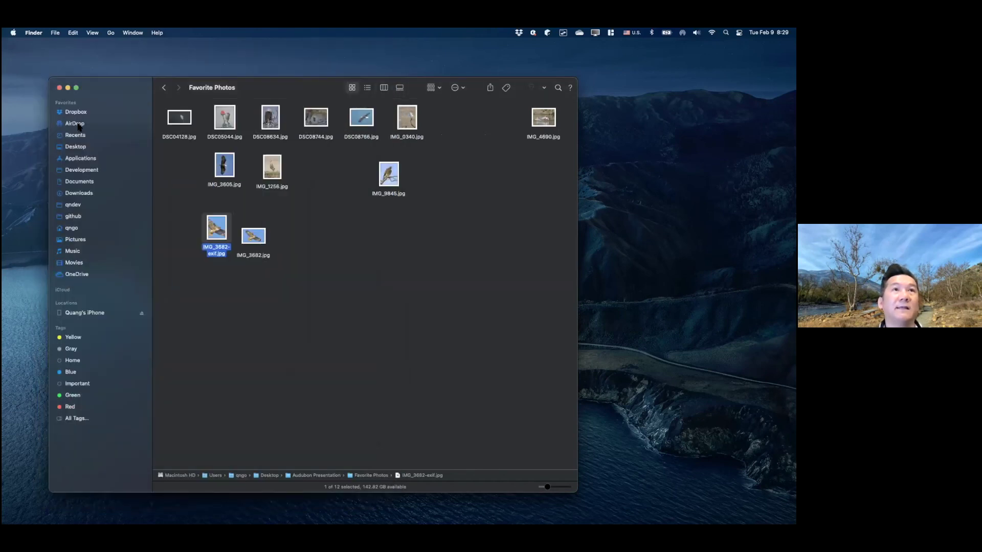
mouse_move(216, 228)
left_mouse_down()
mouse_move(79, 124)
mouse_move(368, 219)
mouse_move(368, 231)
left_mouse_up()
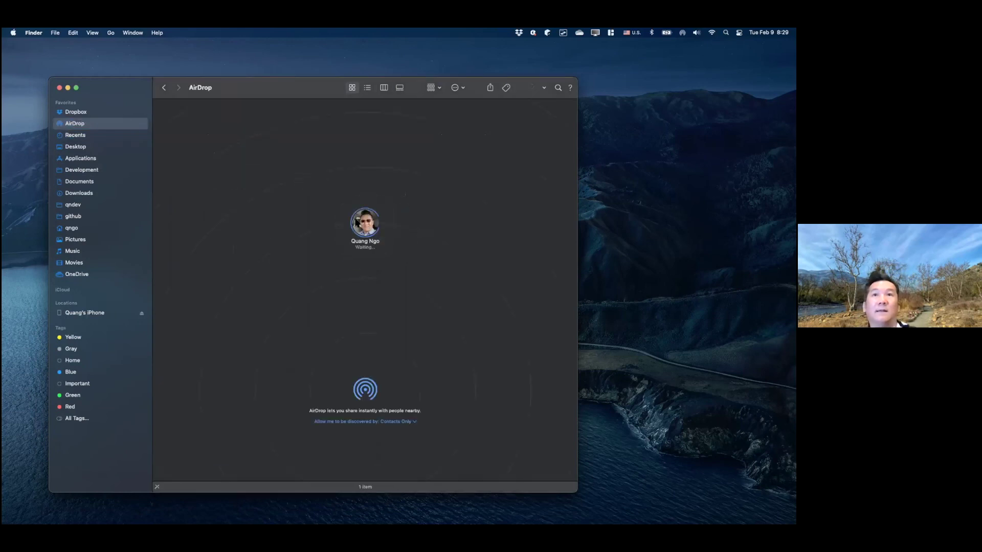
Minimize the Finder window and return to the mirrored iPhone in QuickTime Player to view the EXIF image presets.
left_click(68, 88)
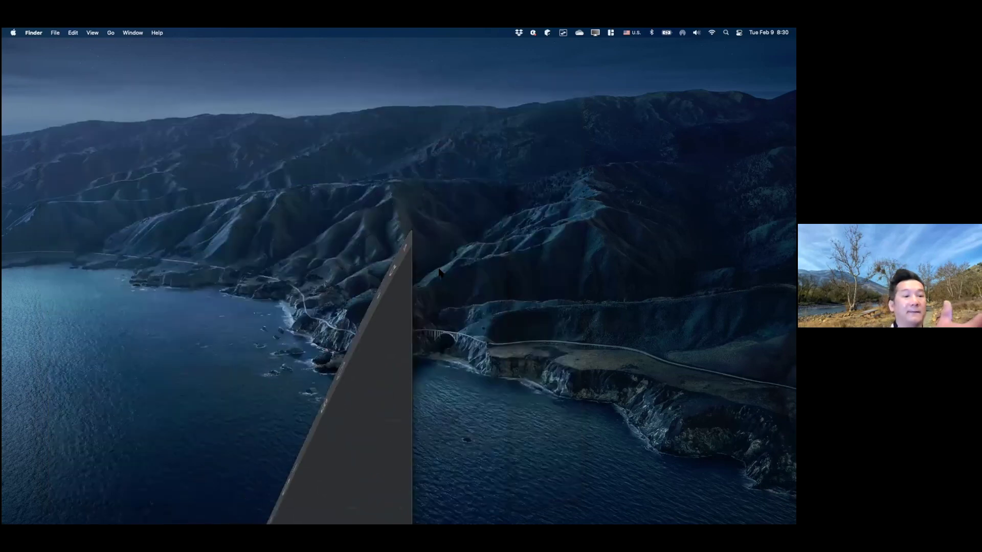
key("ctrl+Right")
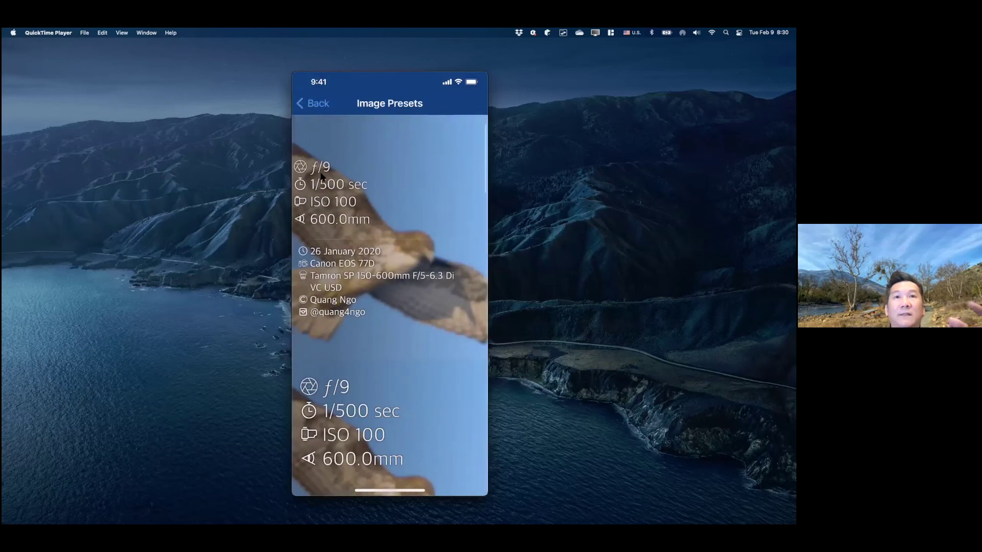
mouse_move(322, 171)
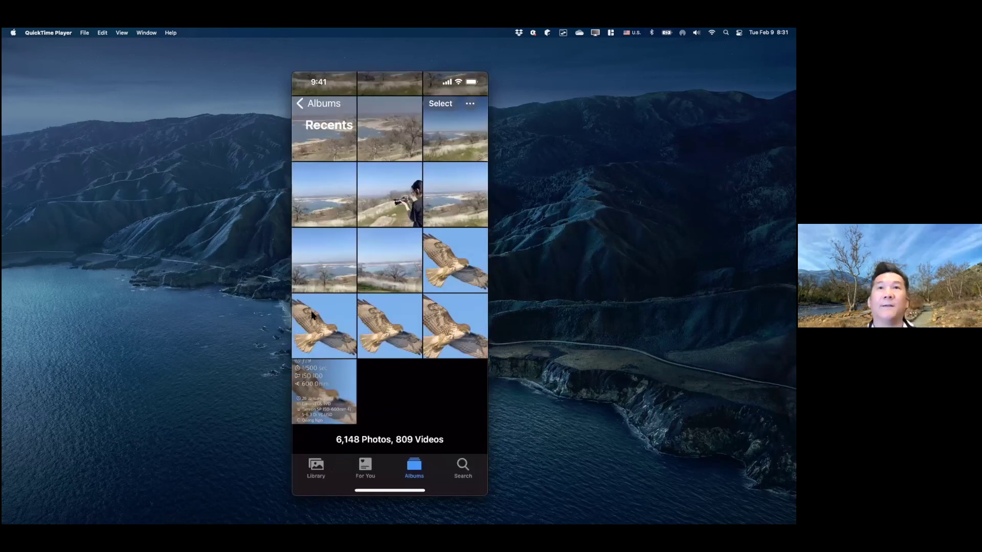
Switch to PhotoScape X and bring up its window with IMG_3682.jpg in the crop tool.
key("ctrl+Left")
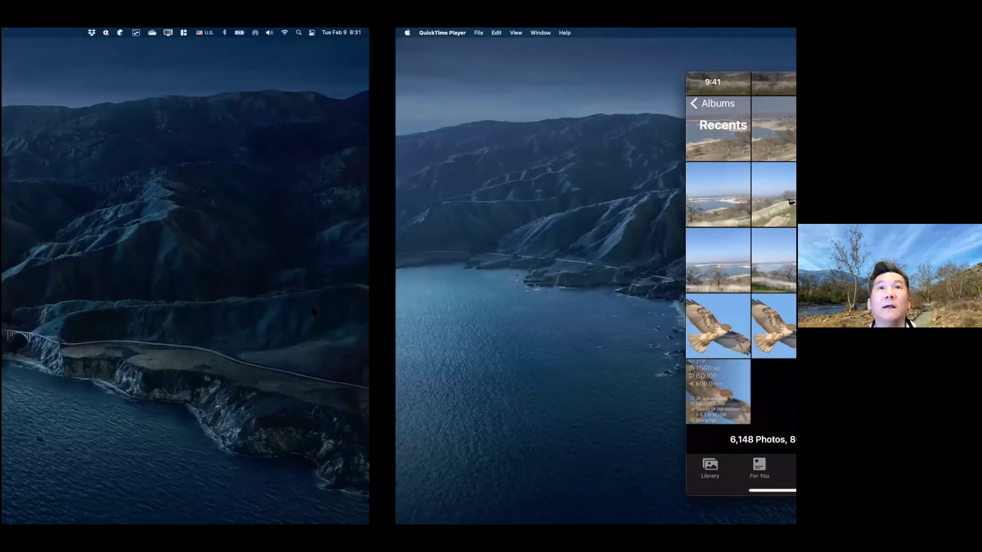
key("alt+Tab")
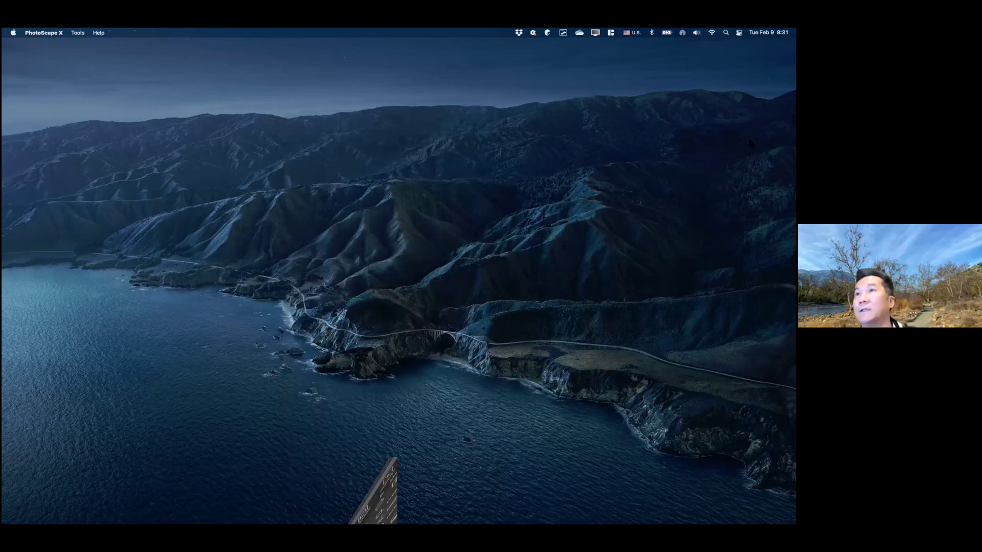
key("super+shift+4")
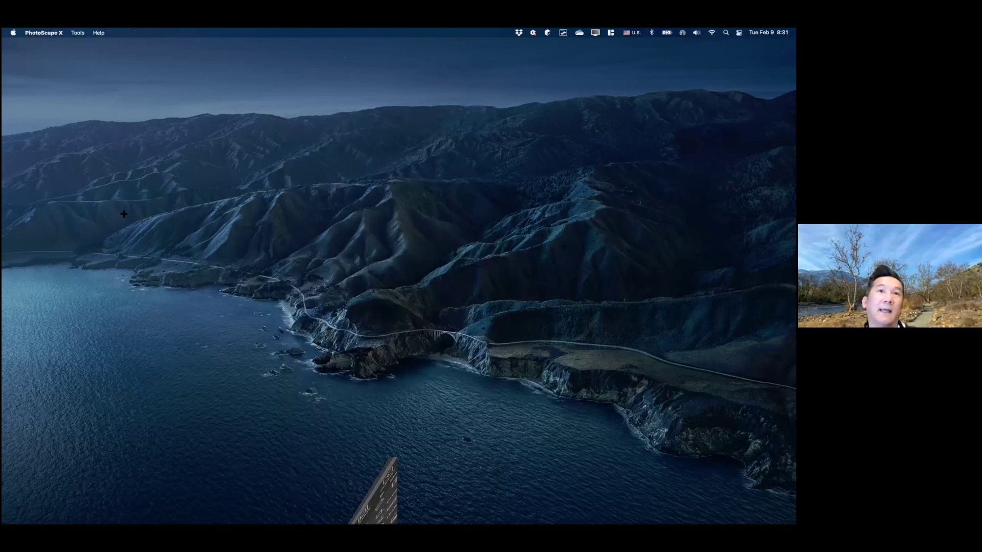
key("F11")
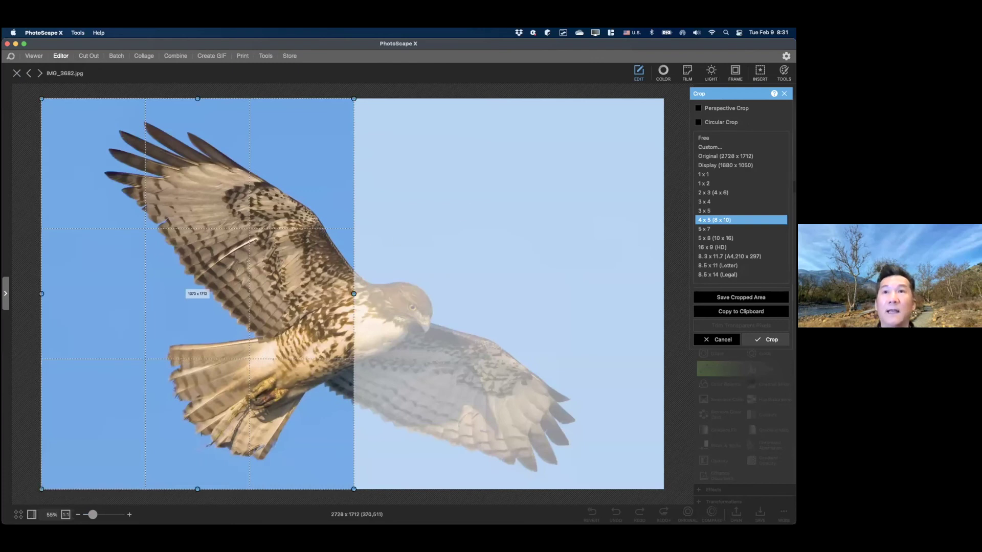
Crop the hawk photo to its left 4 x 5 portion and save it as IMG_3682-left in Favorite Photos.
key("Return")
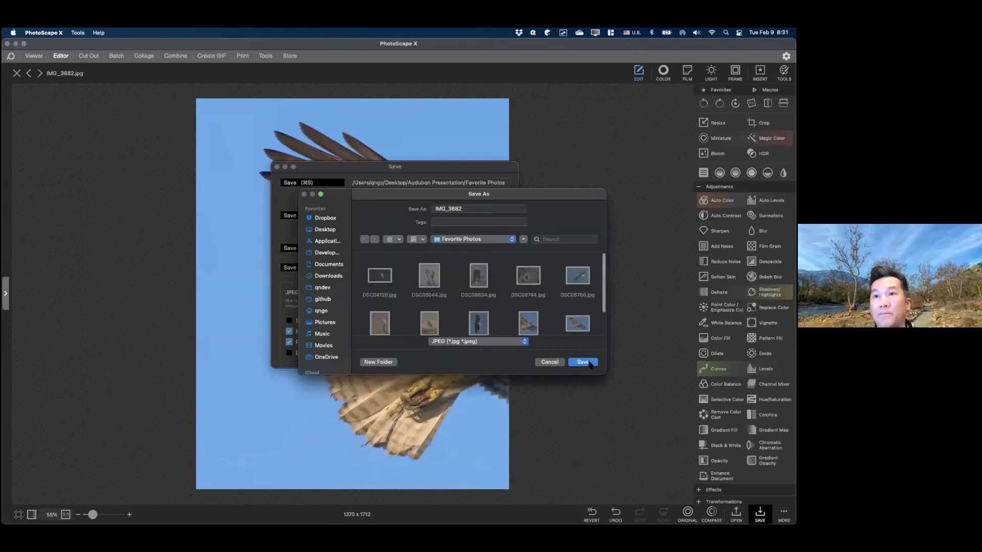
left_click(491, 209)
type("-left")
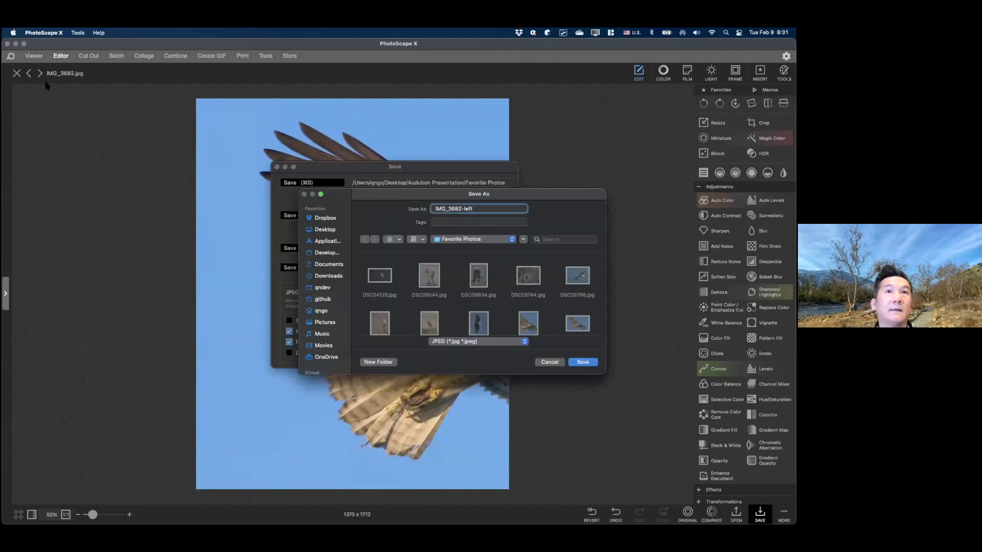
key("Return")
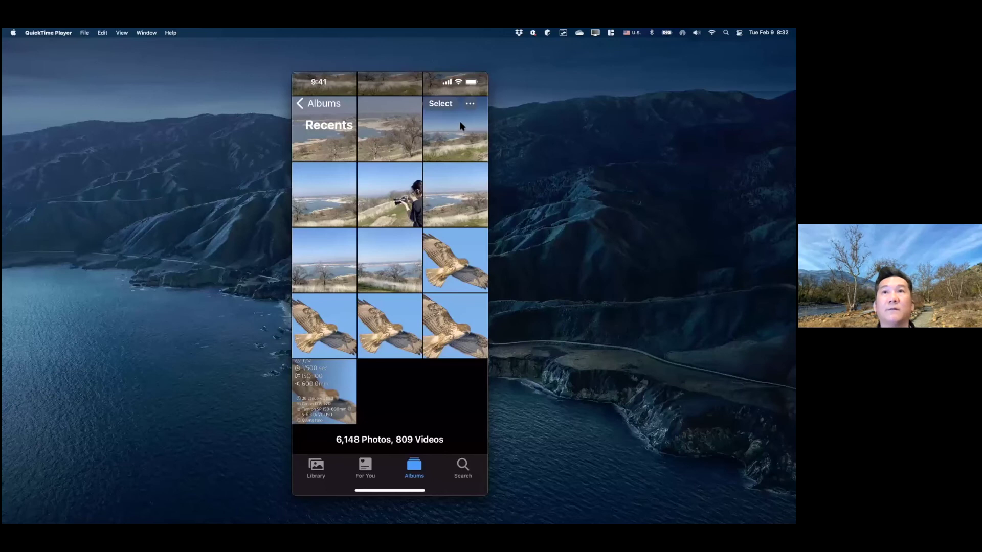
Send IMG_3682-left.jpg and IMG_3682-right.jpg from the Favorite Photos folder in Finder to the iPhone with AirDrop.
key("super+Tab")
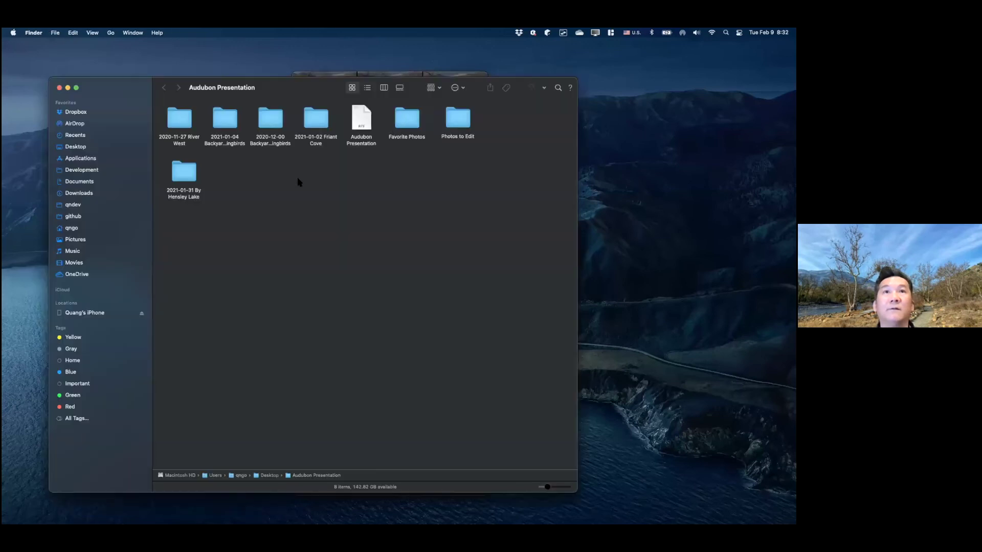
double_click(420, 136)
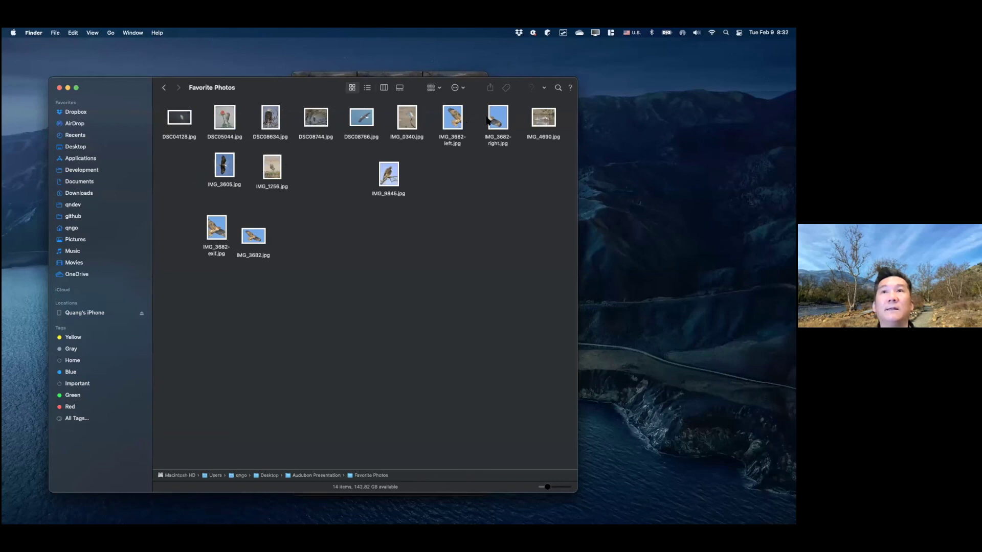
left_click_drag(501, 116, 366, 221)
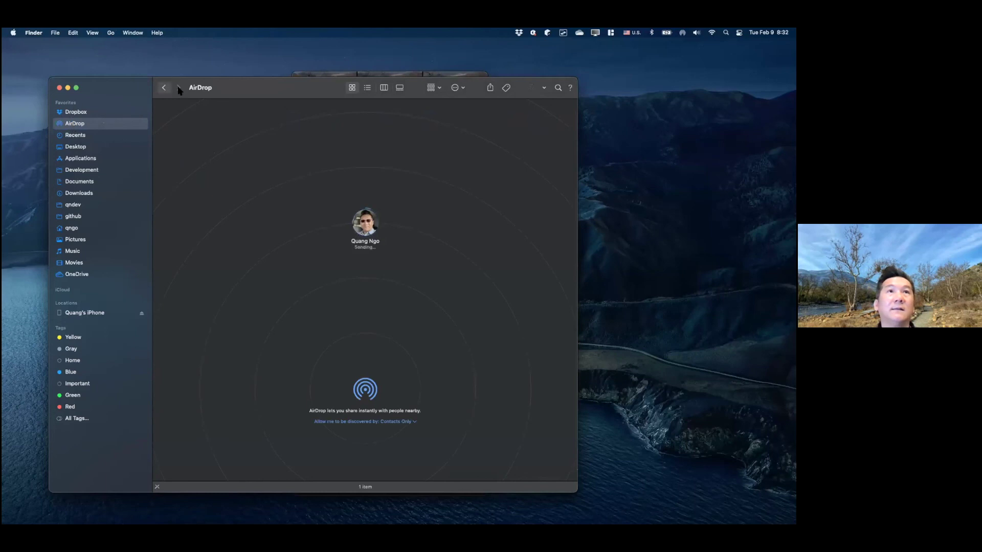
left_click_drag(494, 120, 370, 229)
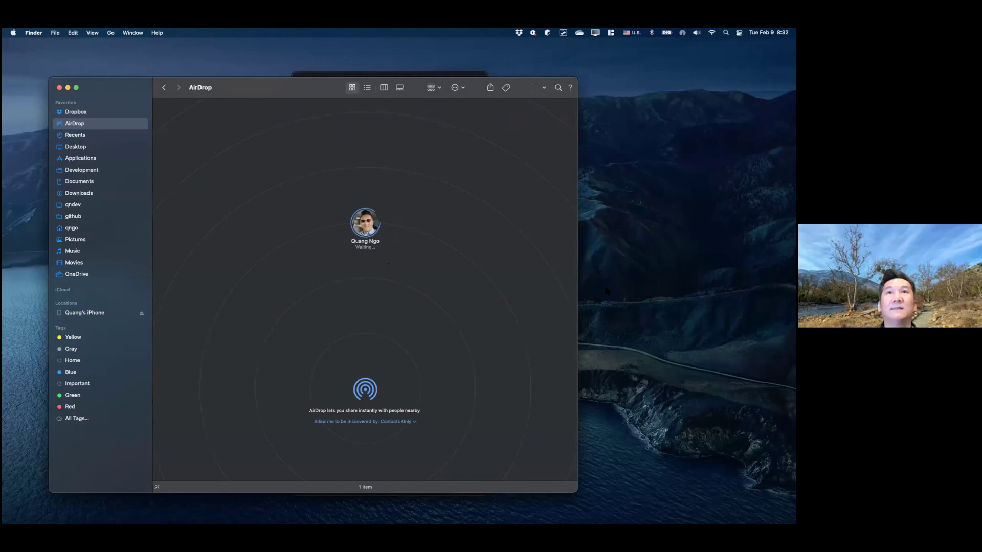
Return to the mirrored iPhone in QuickTime Player and hide the other applications' windows.
key("ctrl+Up")
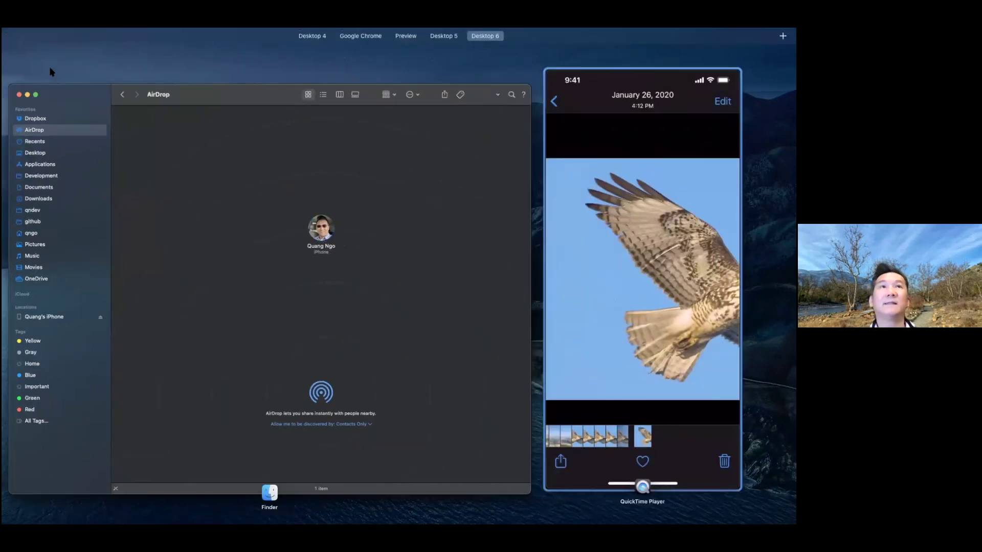
key("ctrl+Up")
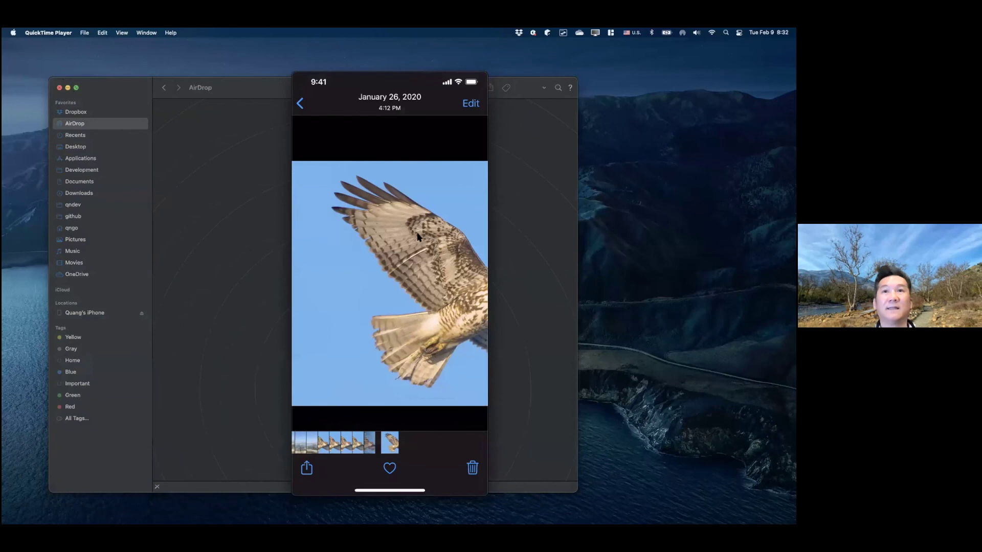
key("alt+super+h")
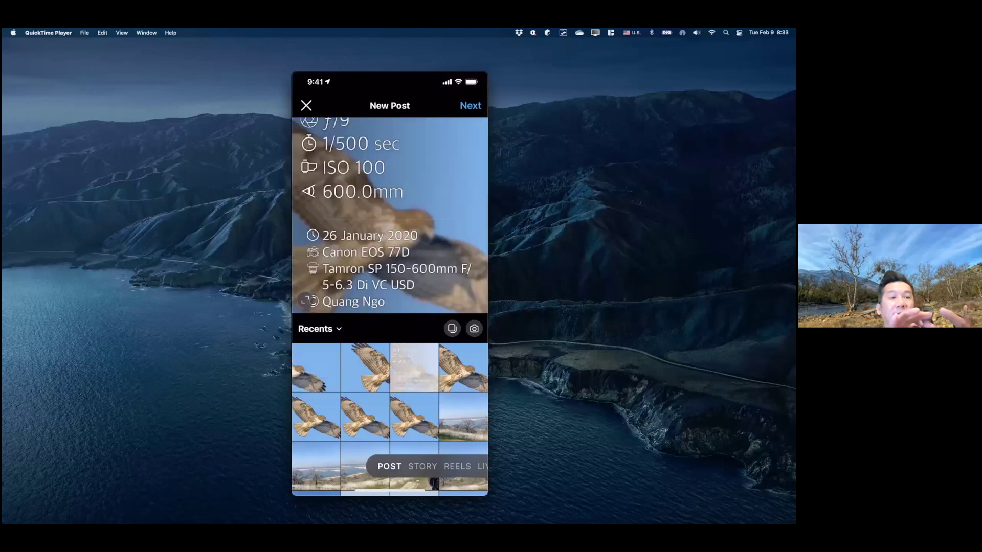
Turn on multiple-photo selection for the new Instagram post, starting with the EXIF image, and proceed past the filters.
mouse_move(305, 301)
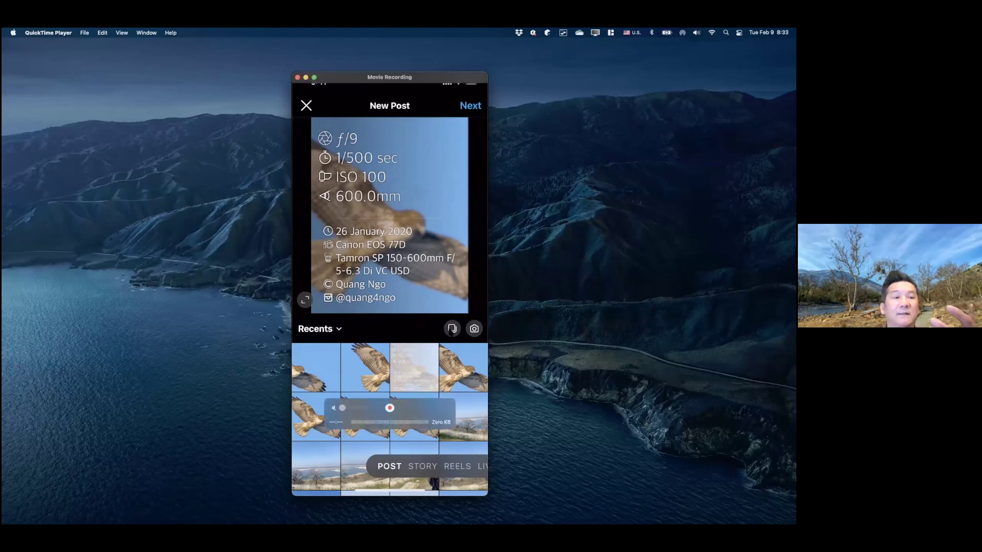
left_click(452, 329)
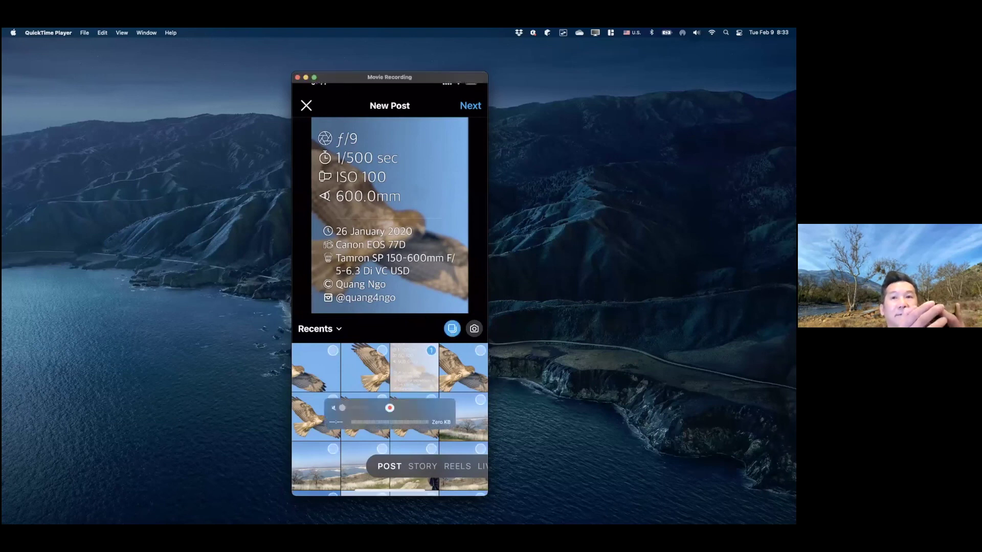
left_click(431, 352)
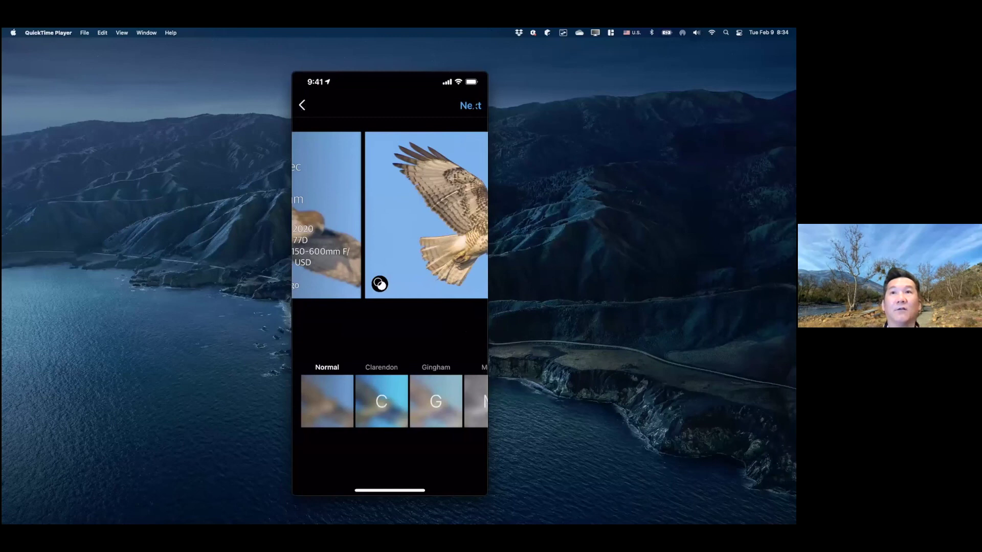
mouse_move(471, 105)
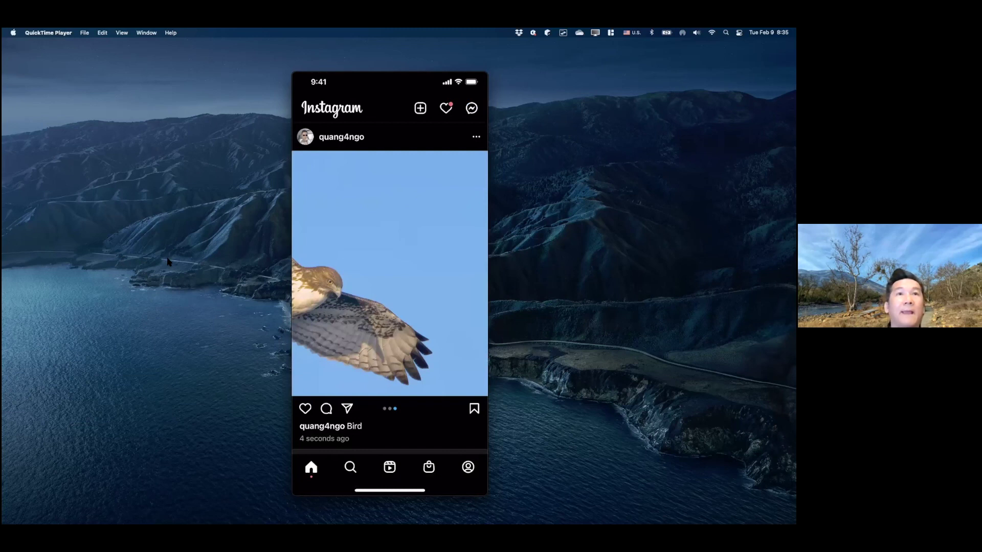
Switch to the presentation slideshow and advance from the Sharing slide to the Making Backups slide.
key("super+Tab")
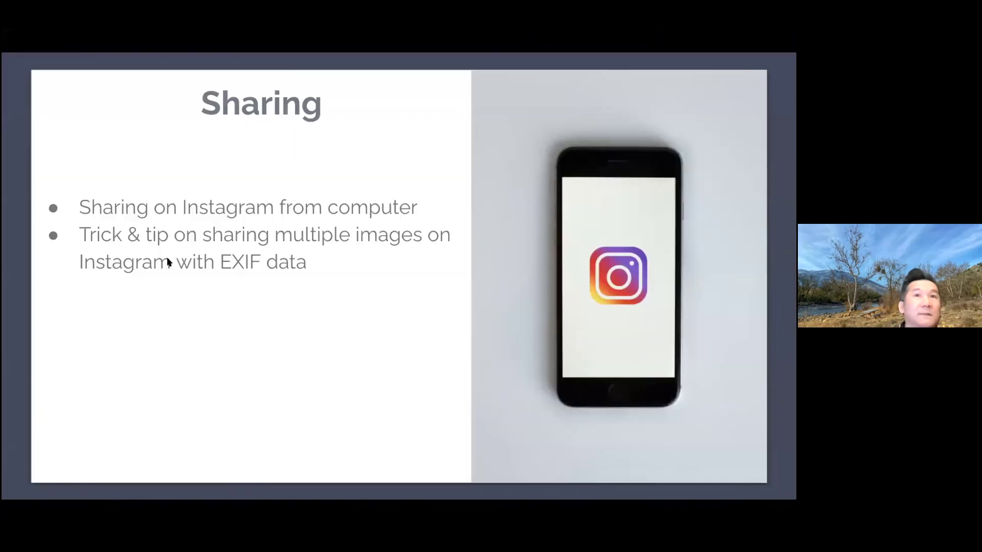
key("Right")
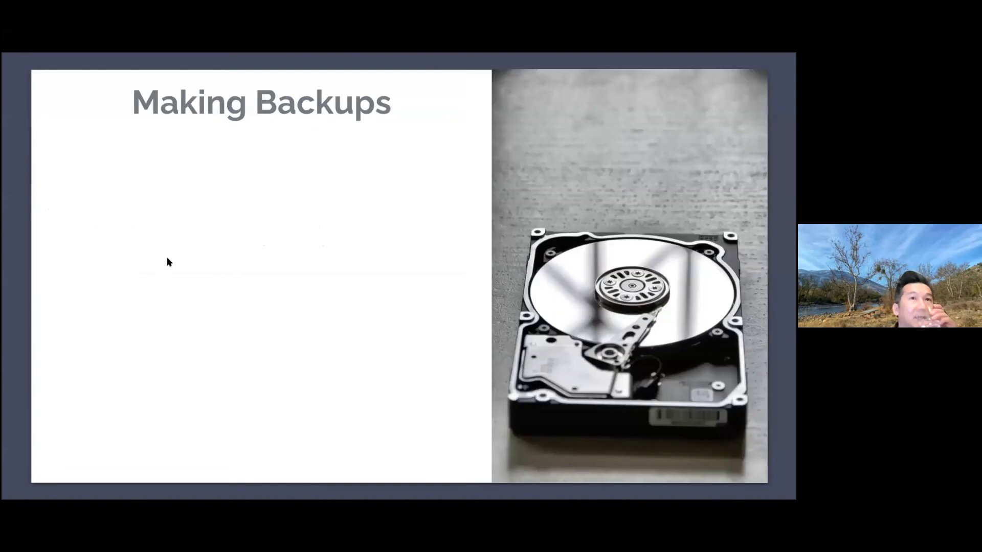
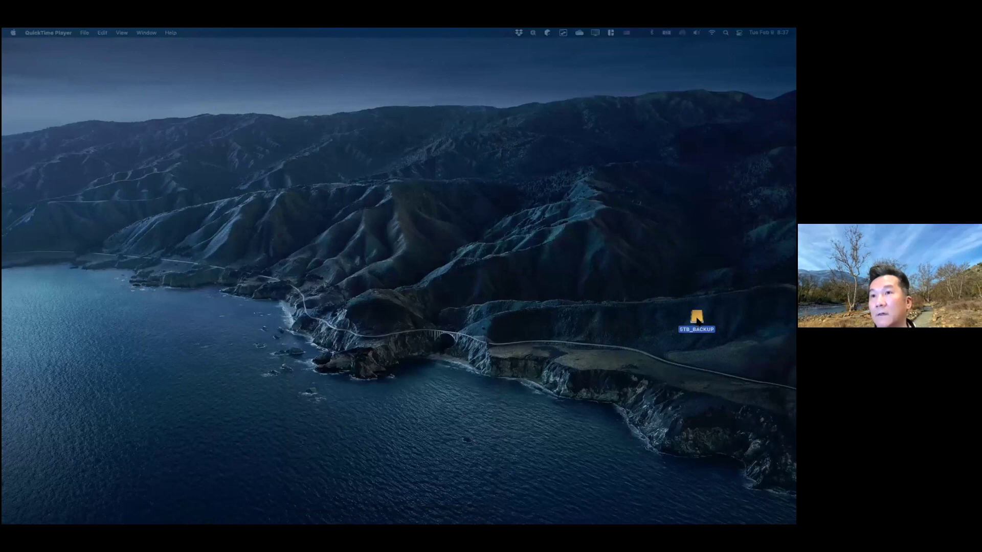
Open the 5TB_BACKUP drive in Finder and go to the Wildlife Photography folder inside __MEDIA.
double_click(696, 317)
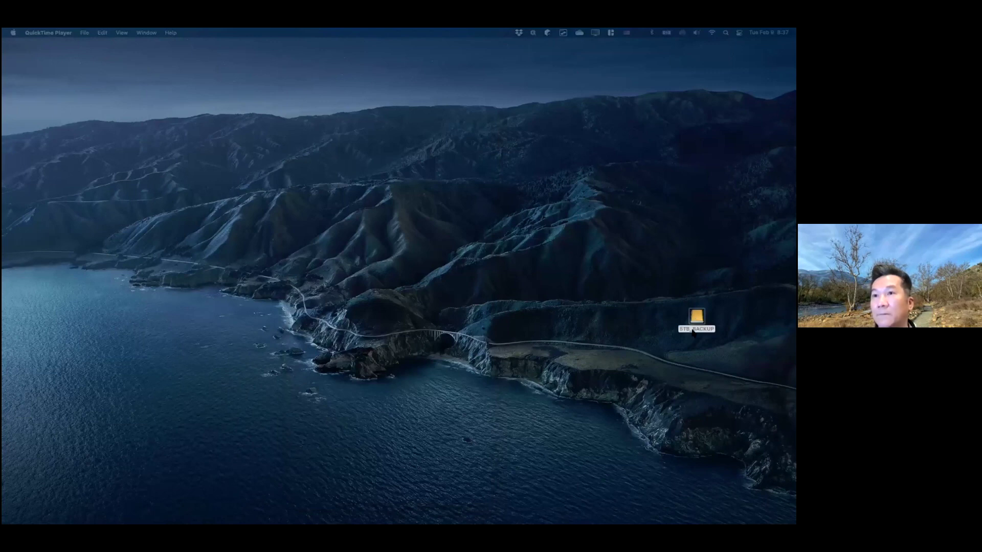
left_click_drag(692, 347, 691, 347)
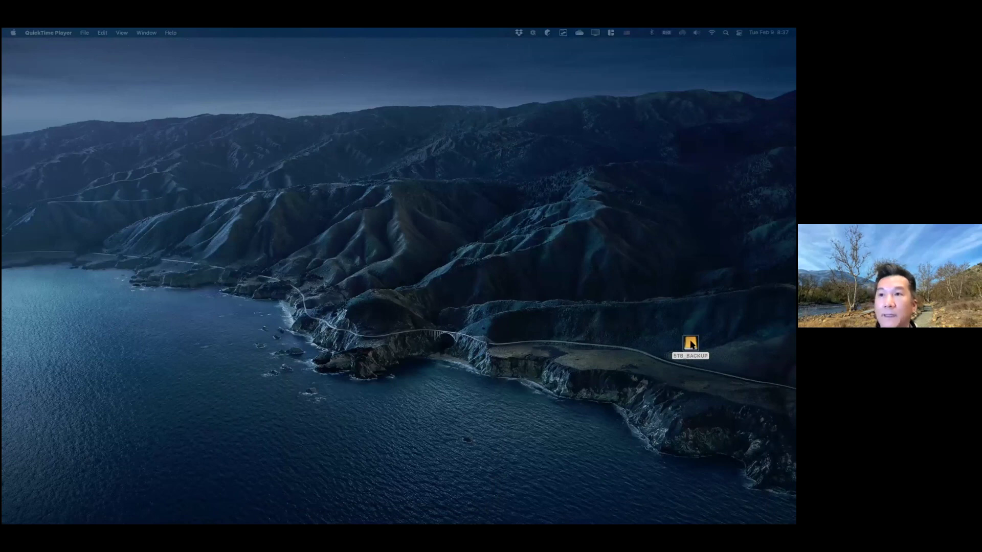
left_click(691, 345)
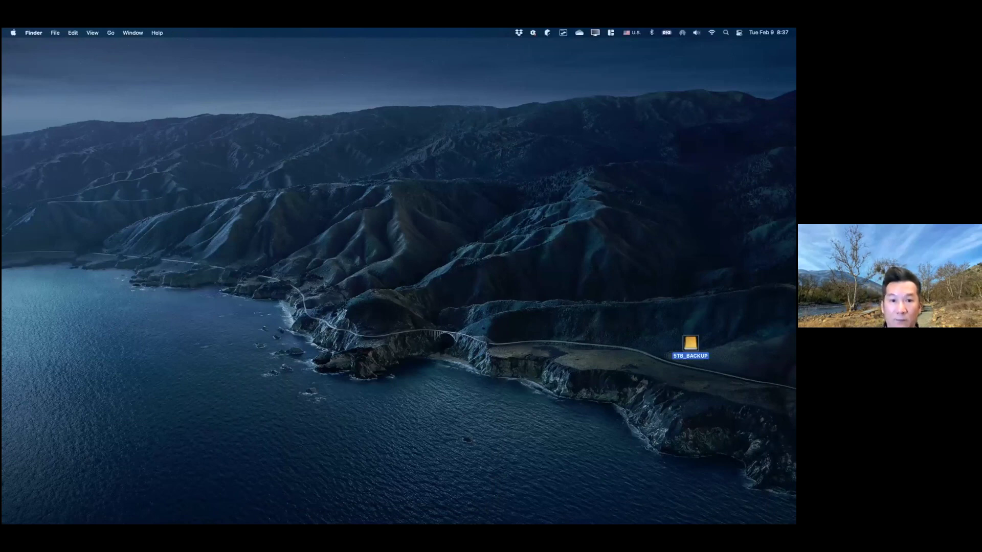
left_click_drag(298, 513, 388, 165)
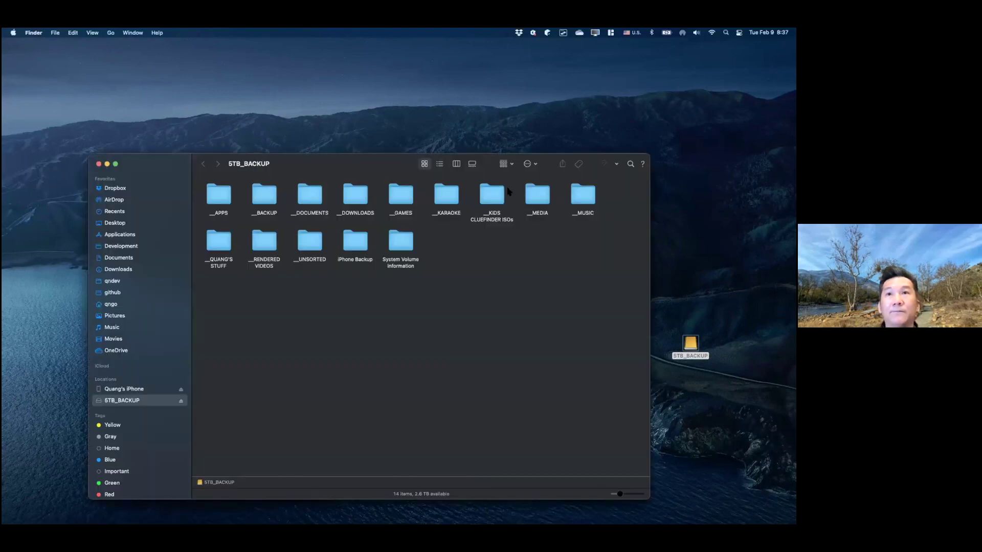
left_click(543, 194)
double_click(540, 195)
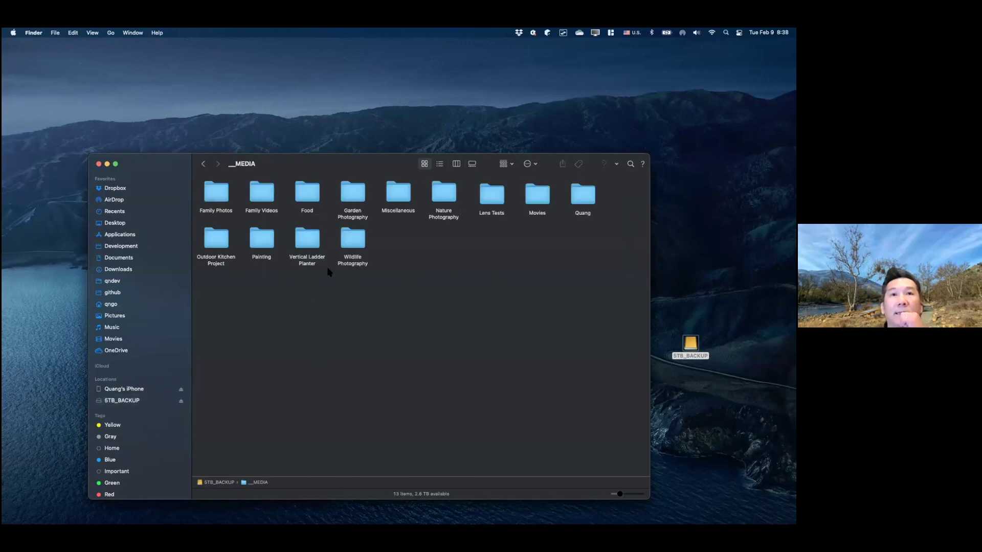
double_click(351, 238)
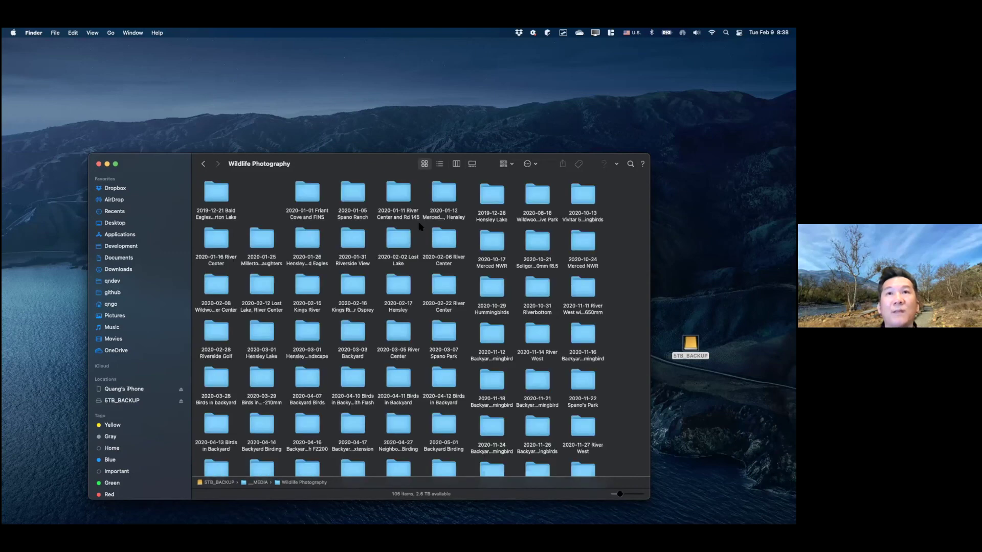
Show the Wildlife Photography folder as a list and look through its dated photo folders.
left_click(439, 164)
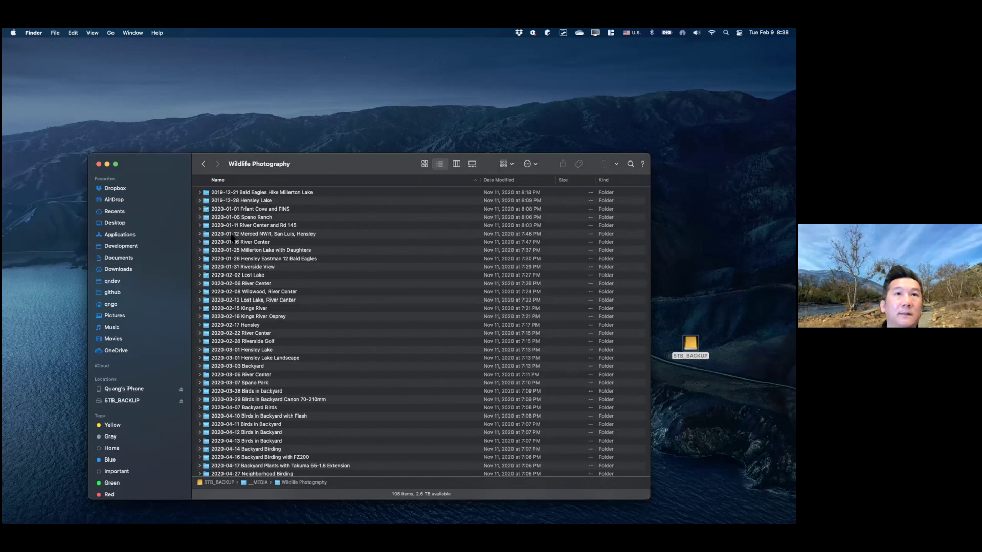
scroll(237, 310, "down", 10)
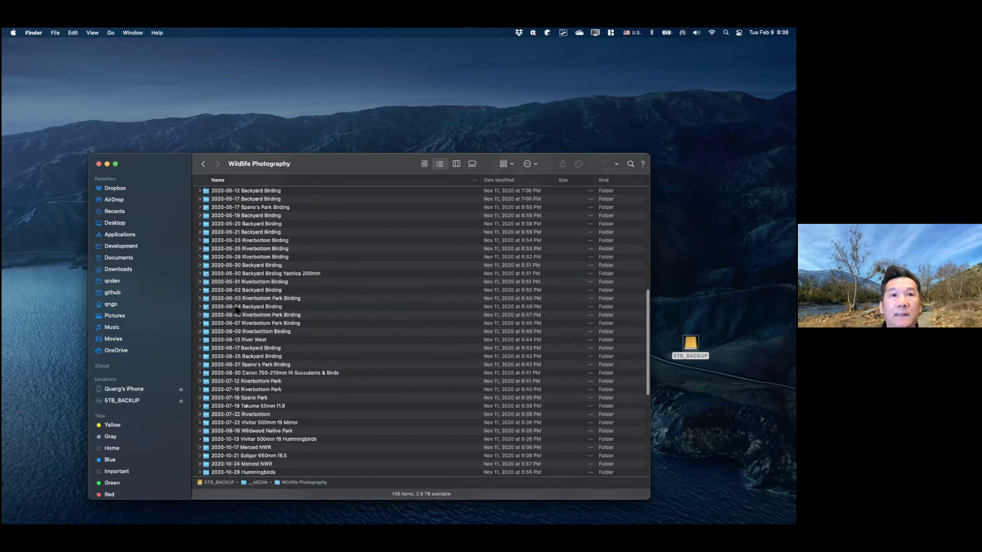
scroll(236, 310, "down", 8)
scroll(237, 310, "down", 2)
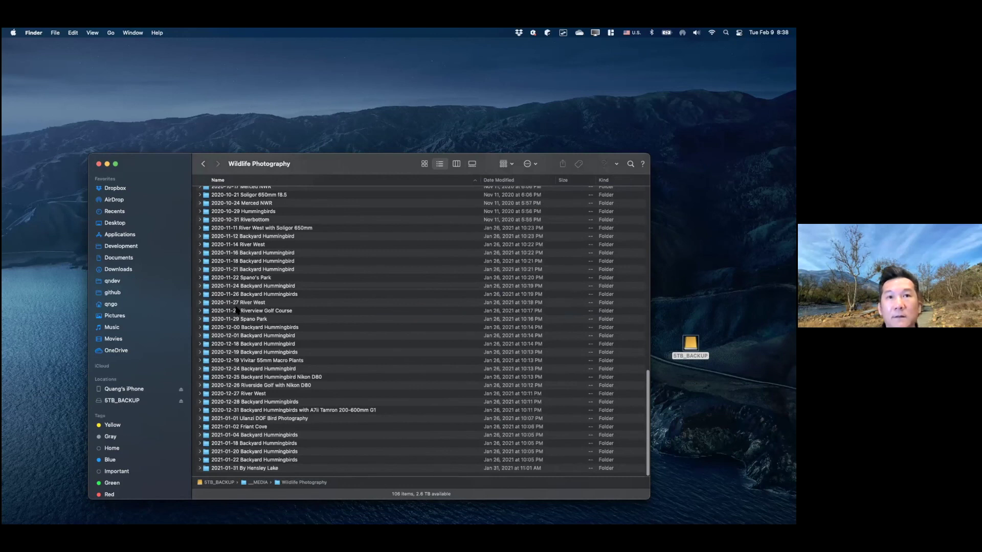
scroll(236, 310, "up", 10)
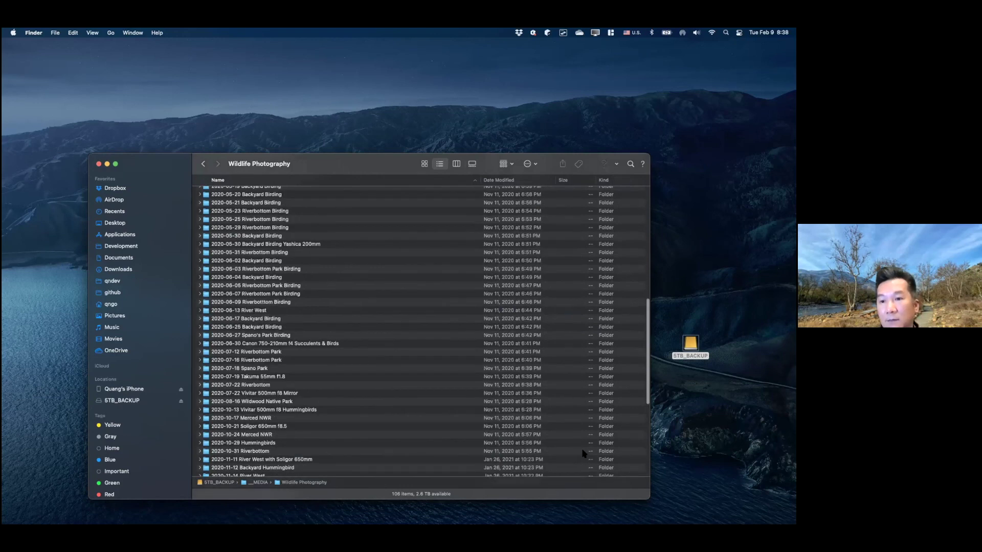
Bring up the Audubon Presentation window, move it aside and select the 2020-11-27 River West folder.
left_click_drag(611, 65, 413, 74)
double_click(421, 80)
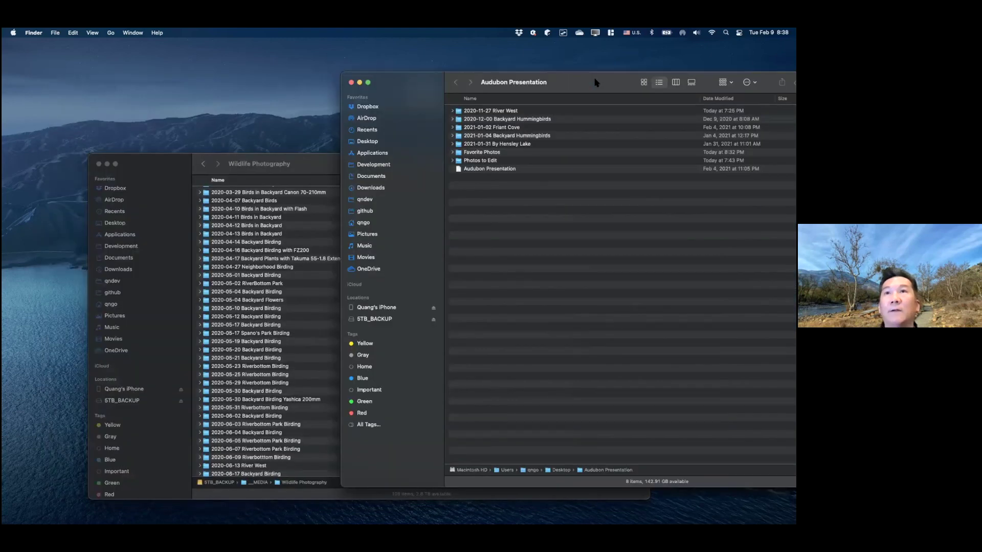
left_click_drag(566, 80, 593, 81)
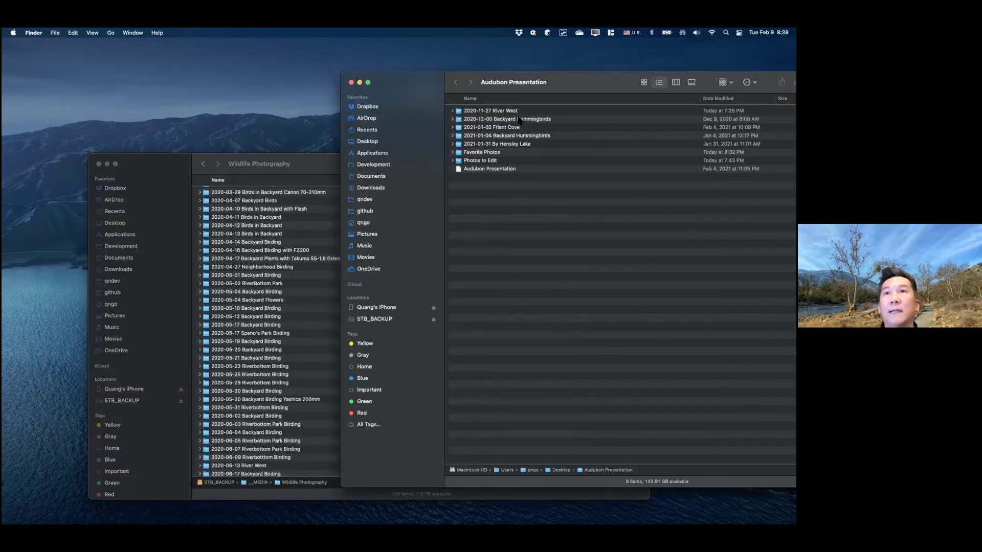
left_click(483, 111)
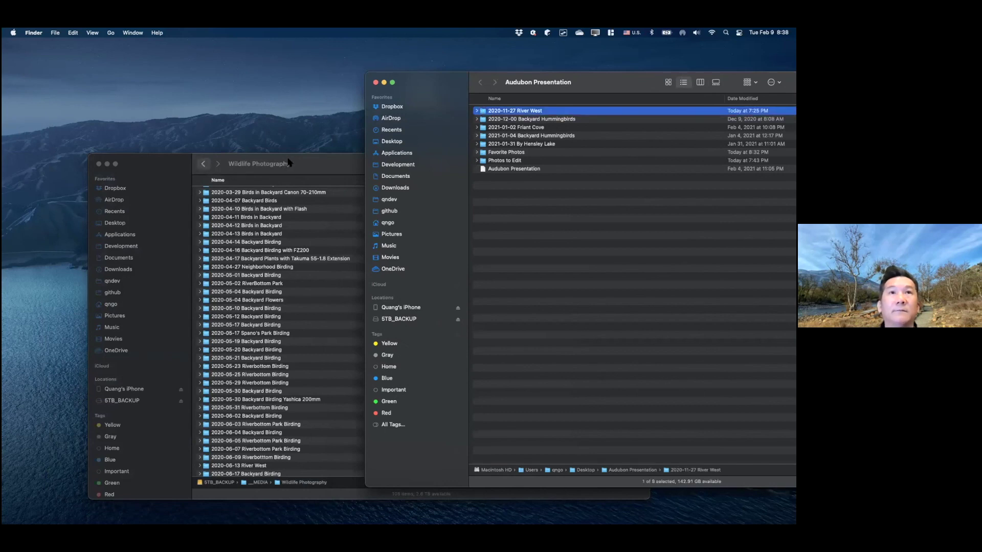
Tile the two Finder windows side by side, Wildlife Photography on the left half of the desktop and Audubon Presentation on the right half.
left_click_drag(160, 169, 33, 169)
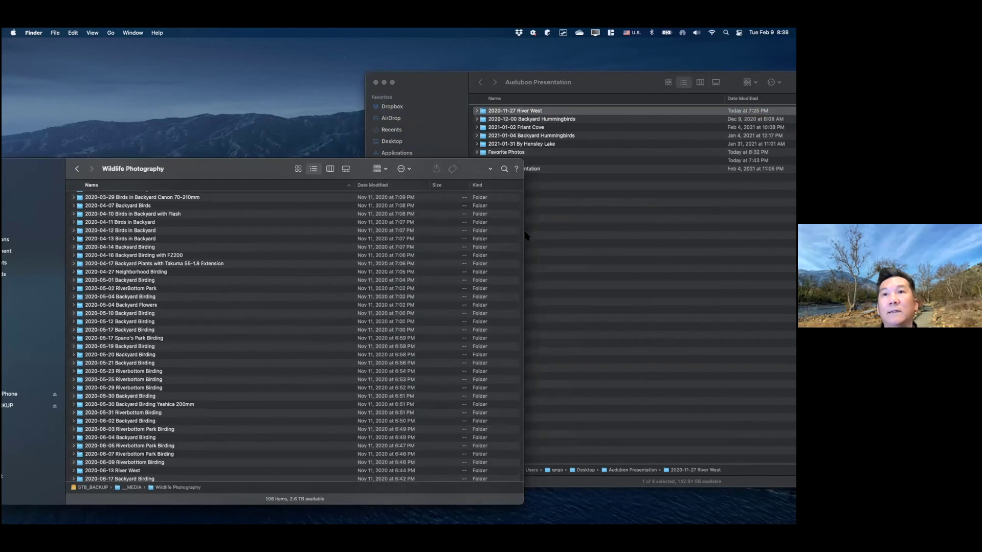
left_click_drag(523, 161, 480, 162)
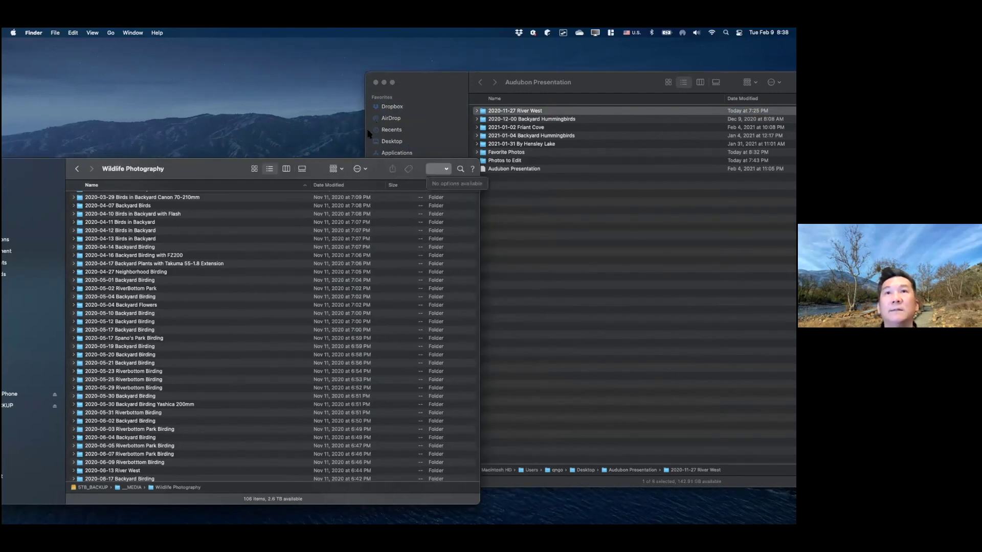
left_click_drag(224, 166, 194, 107)
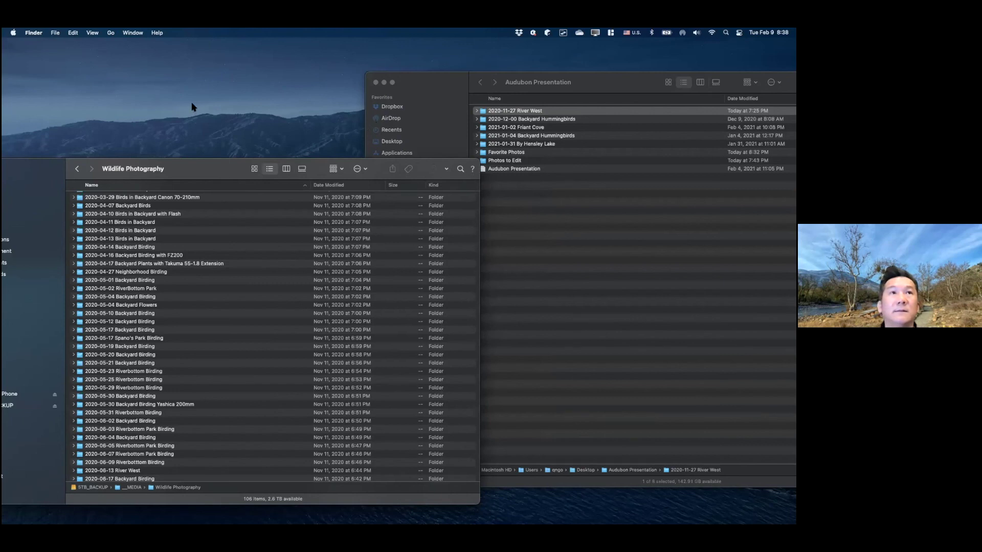
left_click(458, 81)
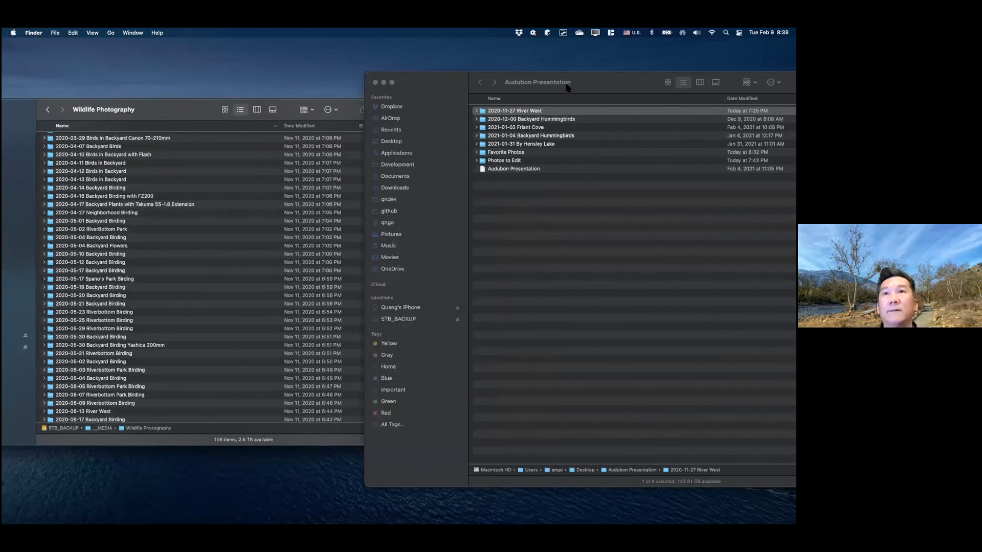
key("ctrl+alt+Right")
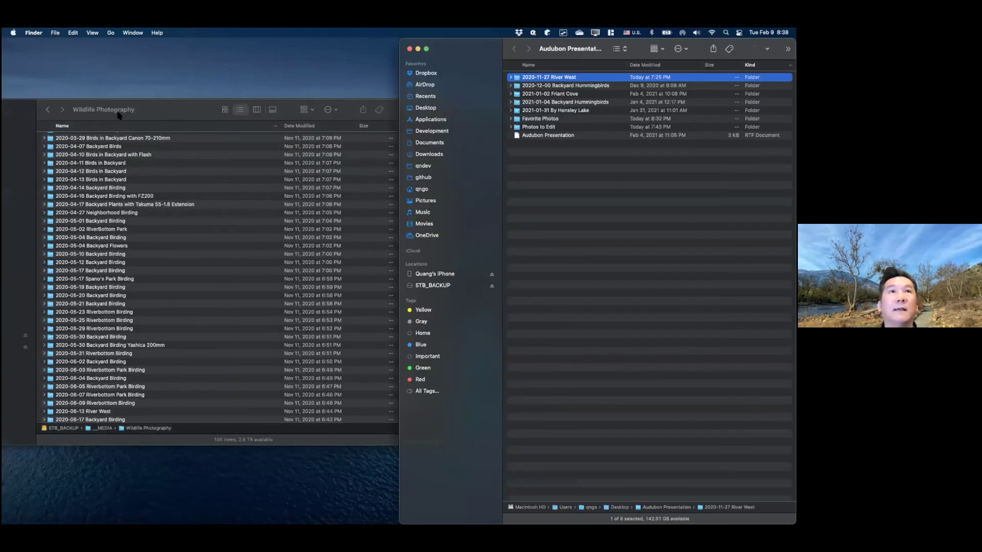
left_click_drag(155, 110, 5, 114)
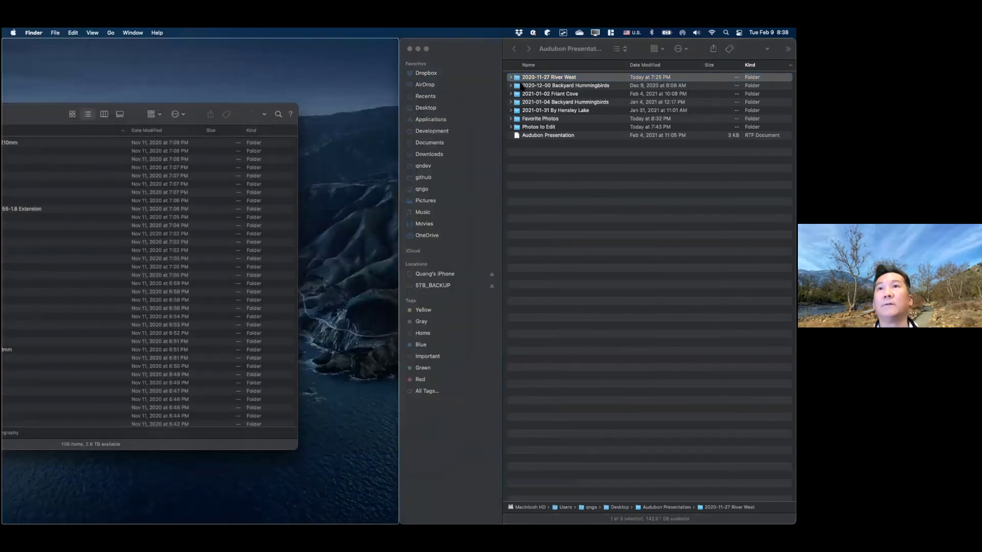
key("ctrl+alt+Left")
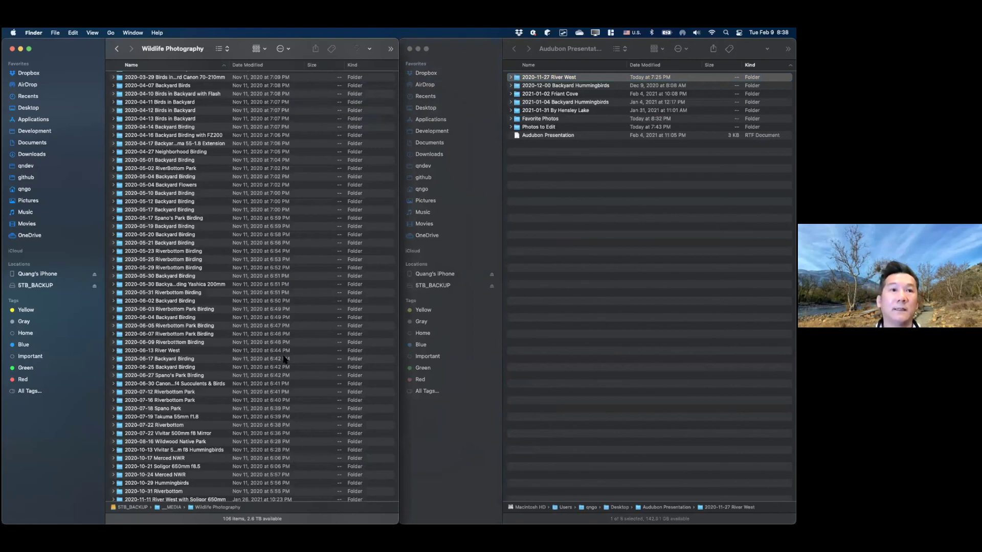
Show Wildlife Photography as icons and copy the 2020-11-27 River West folder from Audubon Presentation into it, replacing the older folder.
key("End")
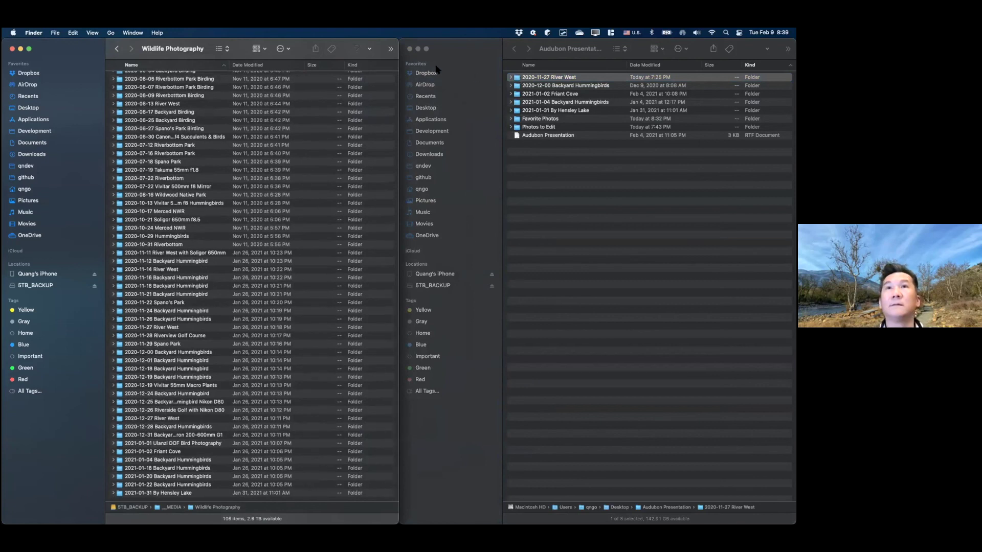
left_click(517, 79)
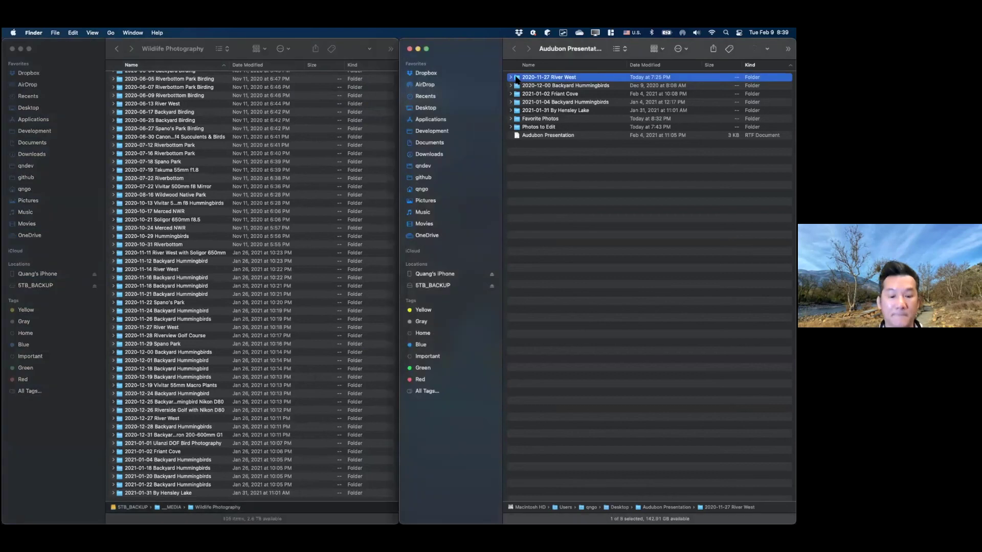
right_click(332, 496)
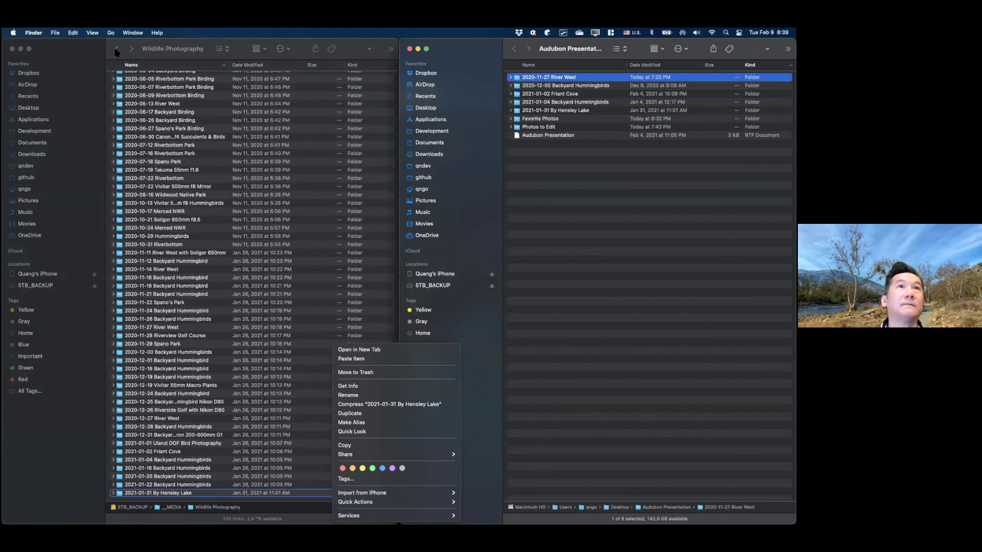
left_click(118, 52)
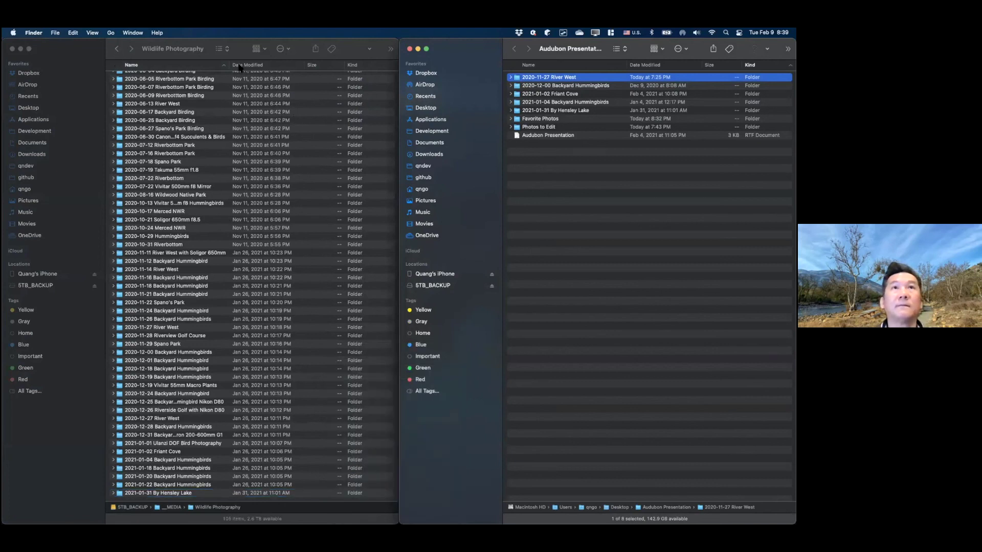
left_click(221, 48)
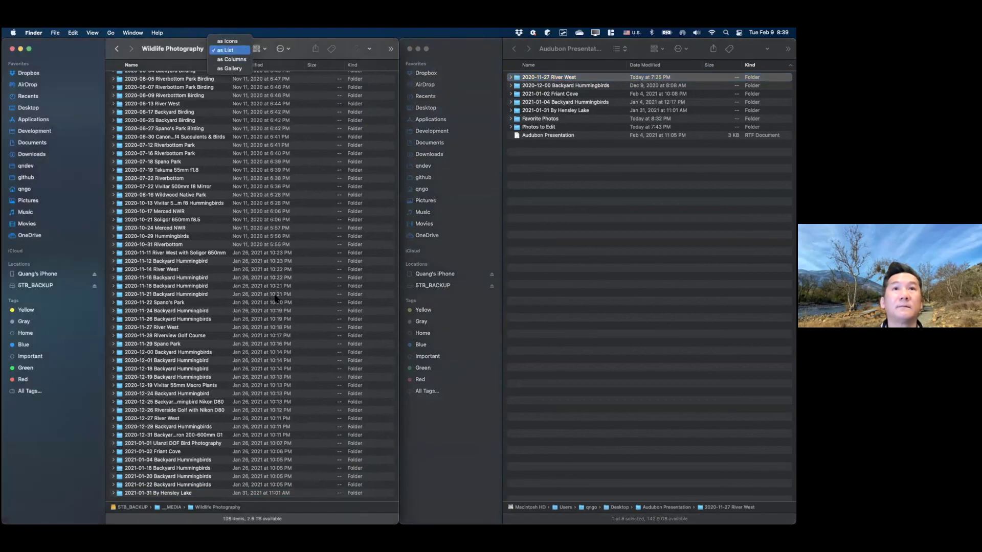
key("Up")
key("Return")
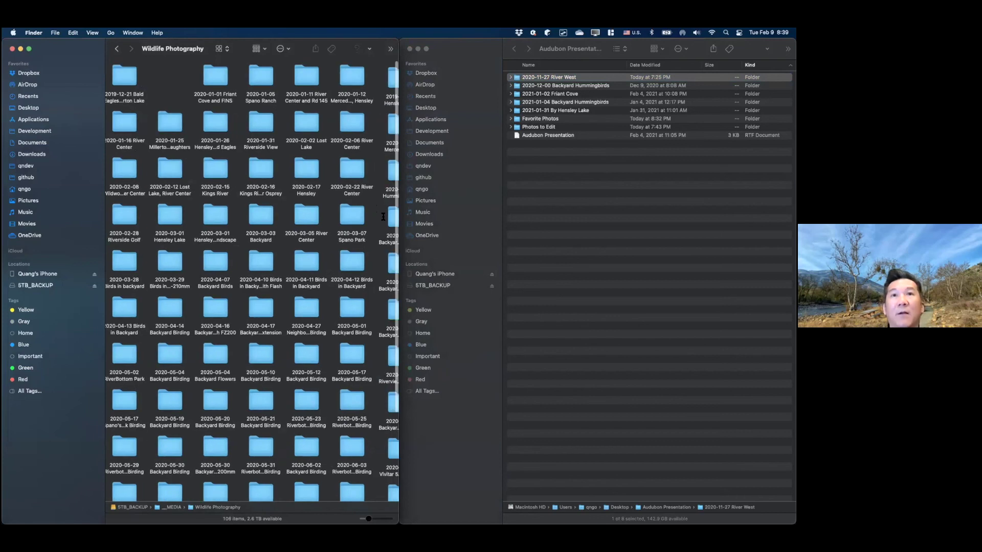
left_click_drag(398, 246, 399, 245)
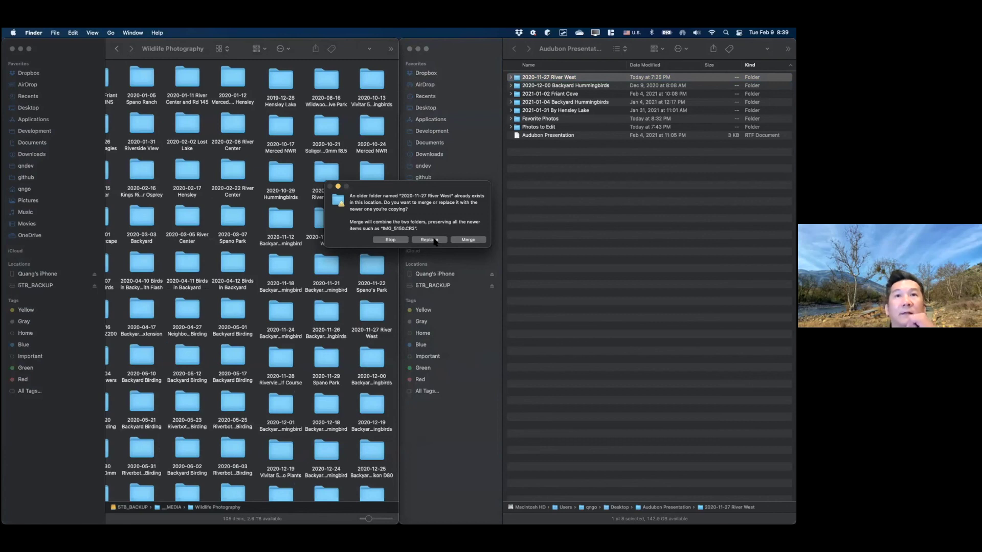
key("Return")
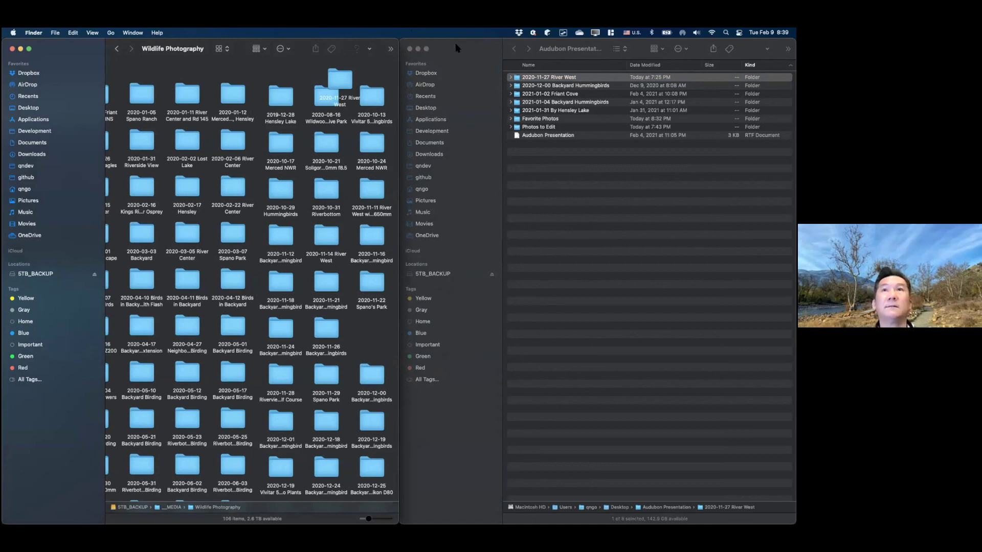
Close the Wildlife Photography window and move the 5TB and 5TB_BACKUP drive icons together on the desktop.
key("super+w")
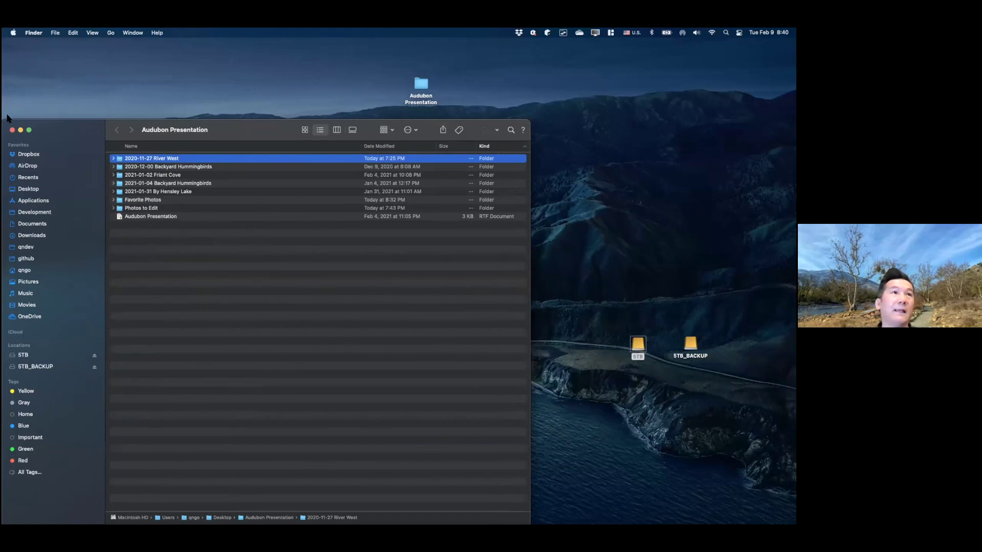
left_click_drag(603, 314, 712, 393)
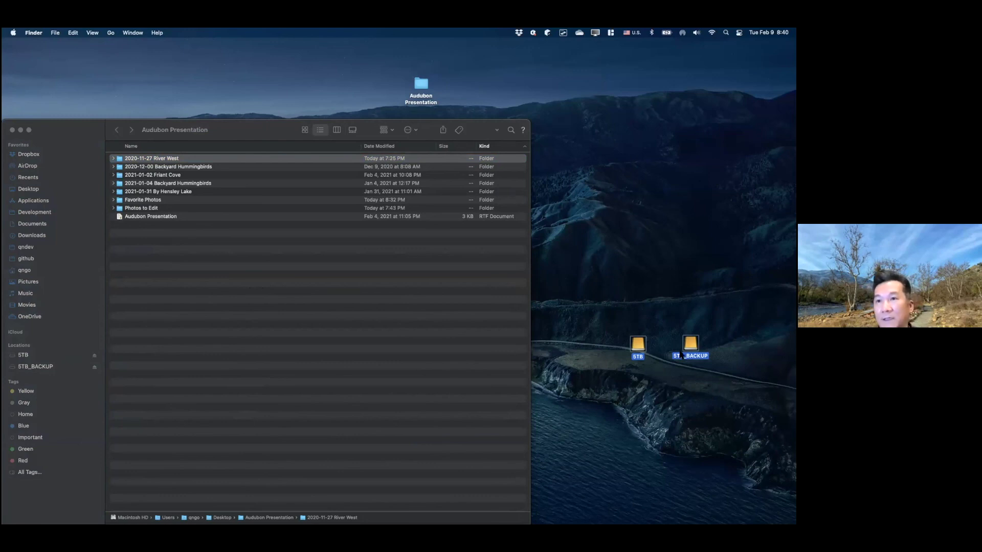
left_click_drag(689, 344, 710, 337)
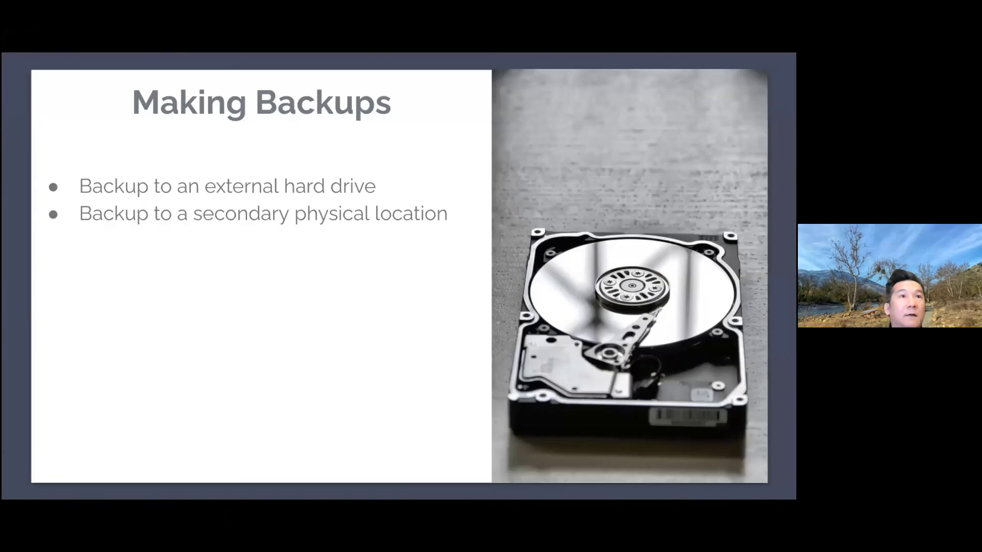
Reveal the slide's Backup to the Cloud point and open the Photography folder from the Cloud folder on the desktop.
key("Right")
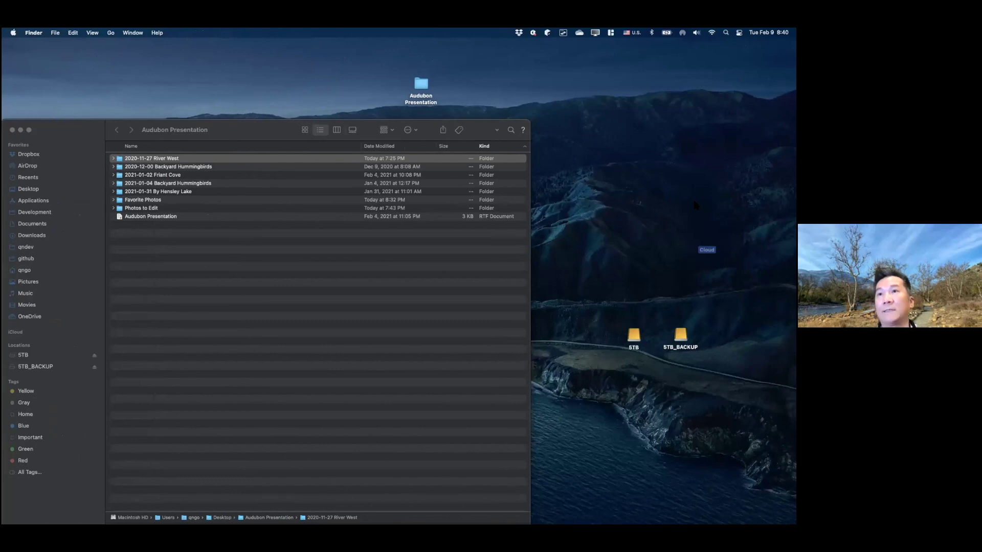
left_click_drag(696, 205, 696, 206)
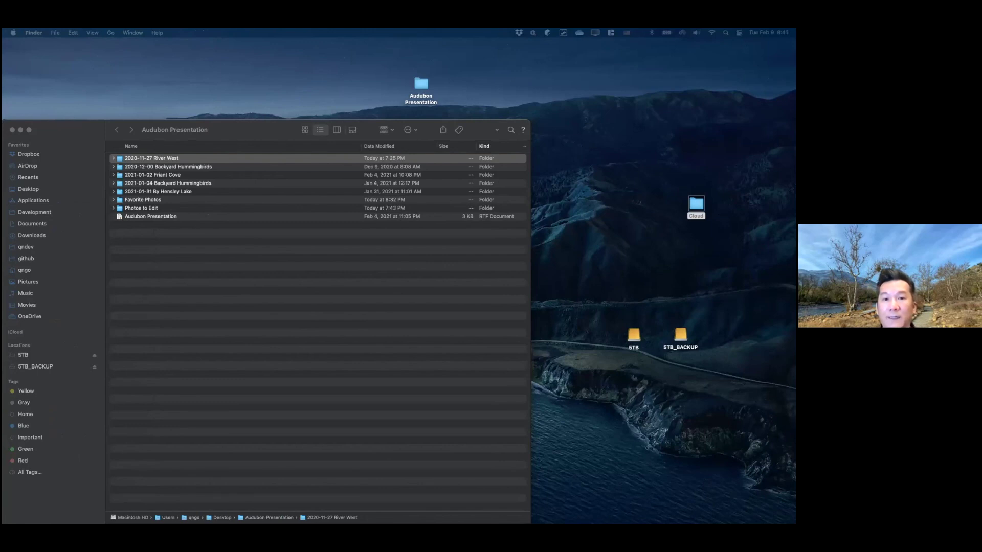
key("super+n")
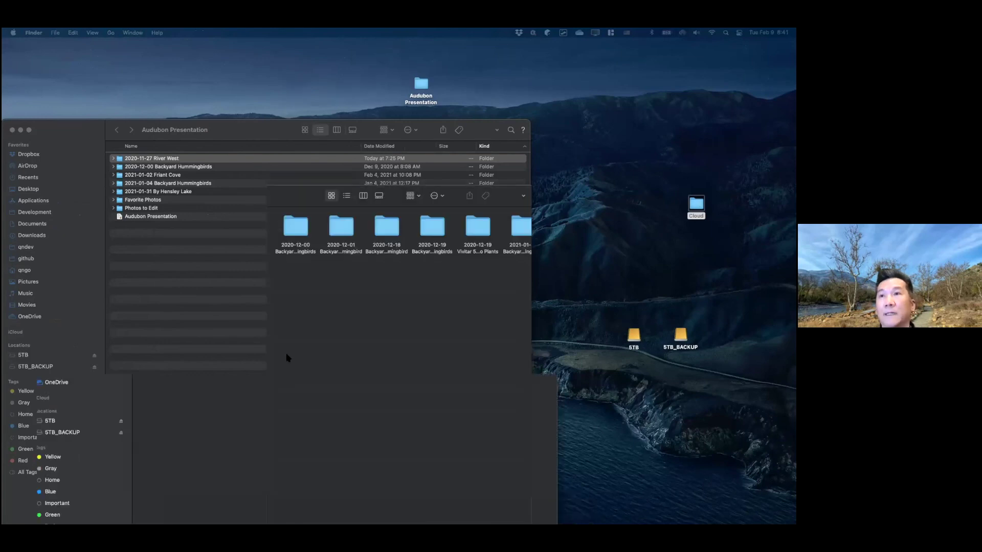
left_click_drag(314, 172, 313, 153)
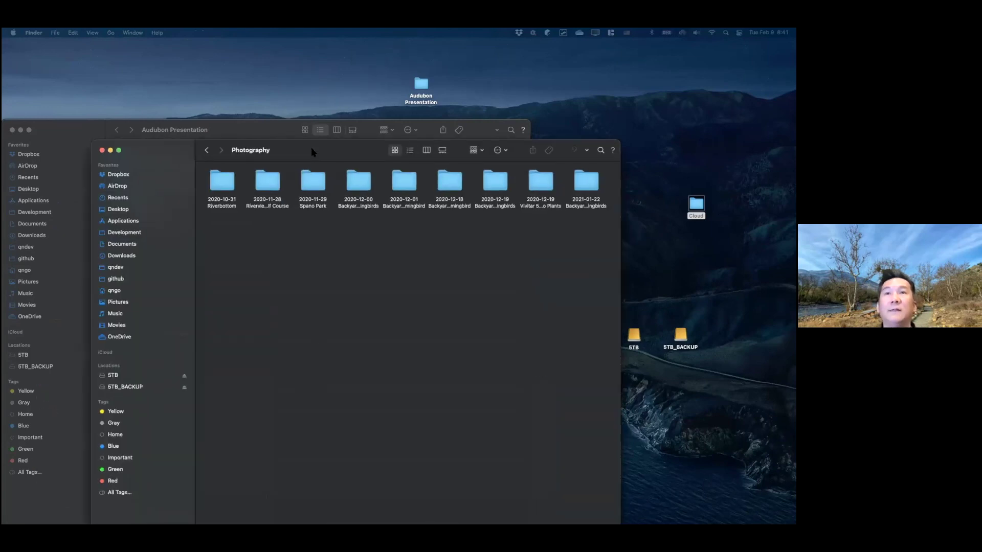
Launch PolarBackup by searching for "po" and open its Data Selection to show the folders chosen for backup.
key("super+space")
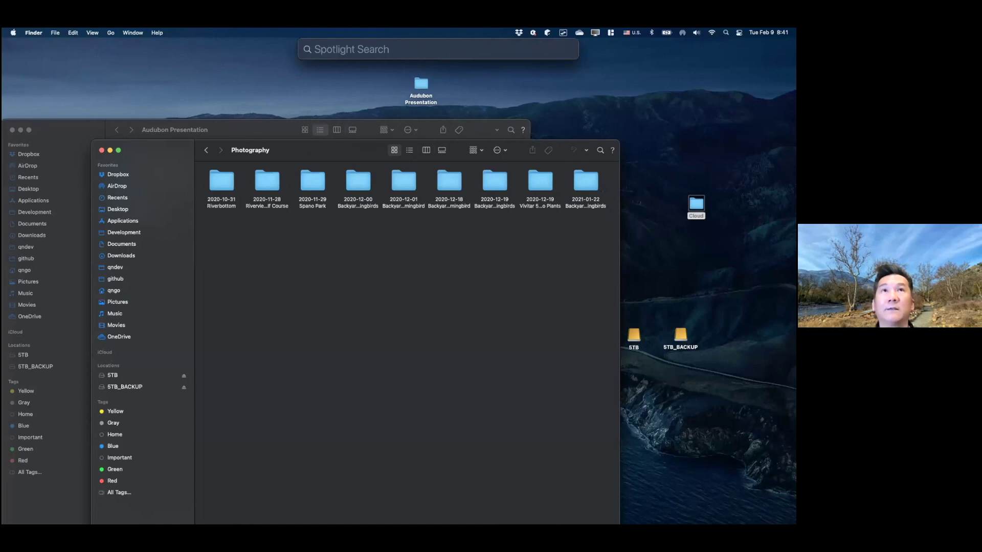
type("po")
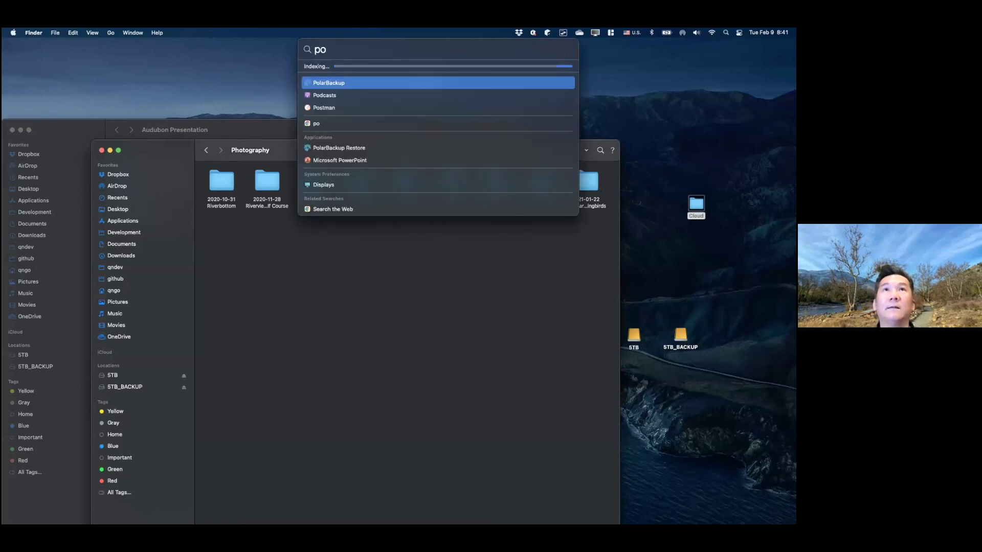
left_click(323, 87)
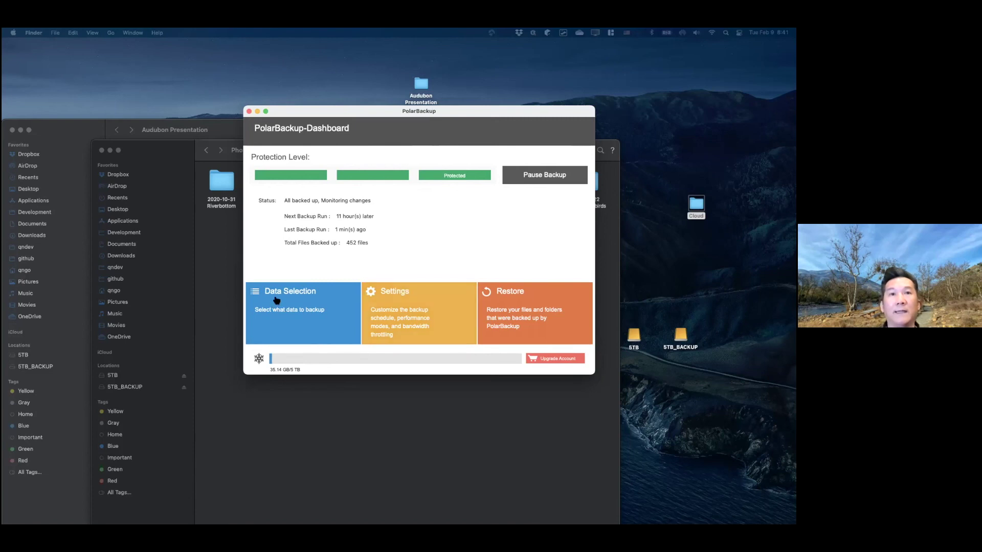
left_click(282, 293)
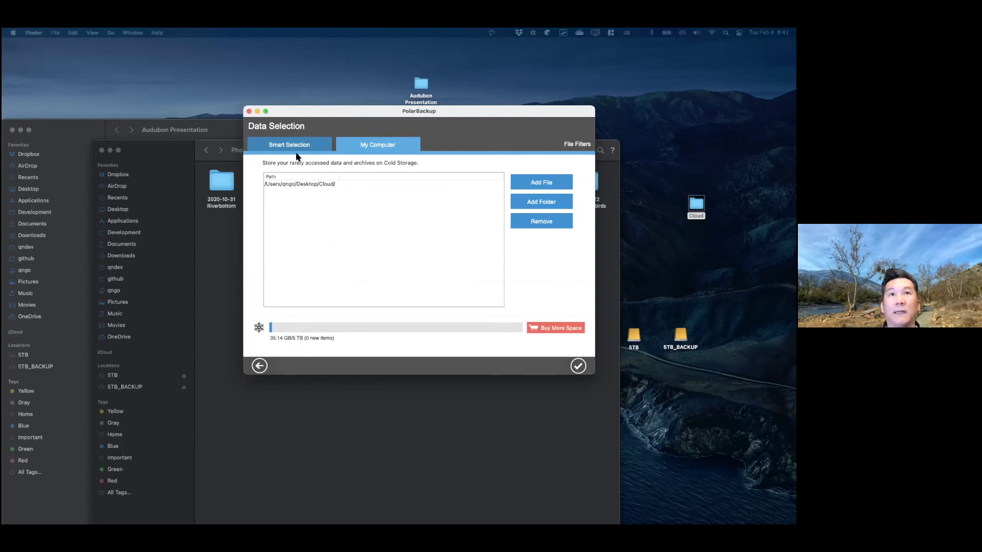
left_click_drag(321, 135, 341, 153)
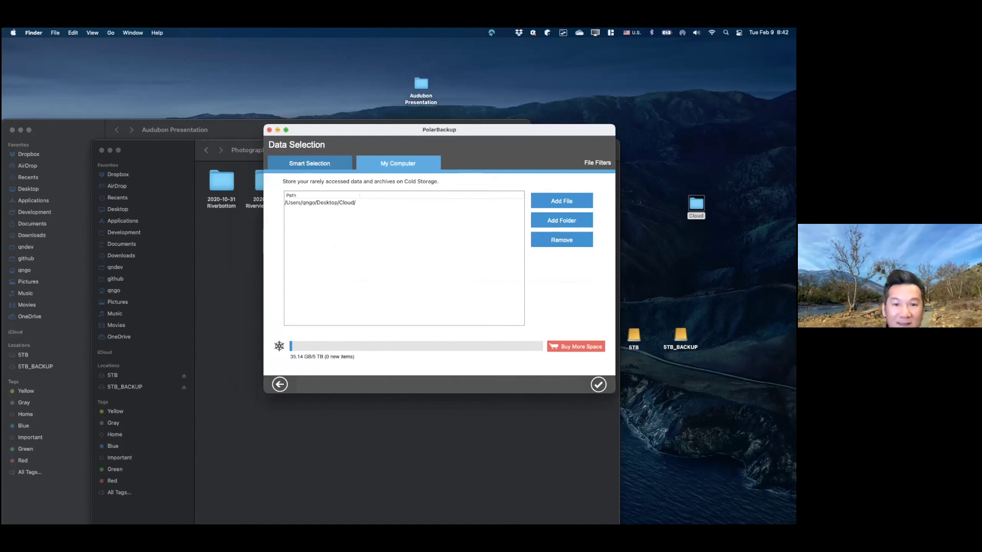
Return to the slideshow, advance to the Final Thoughts slide and reveal its points through taking lots of shots with different settings.
key("ctrl+Left")
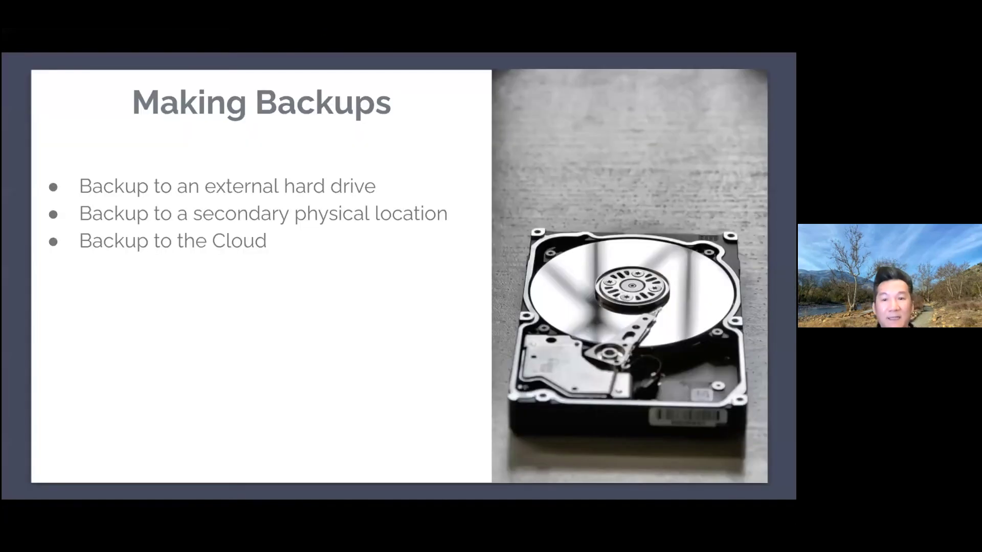
key("Right")
key("Right")
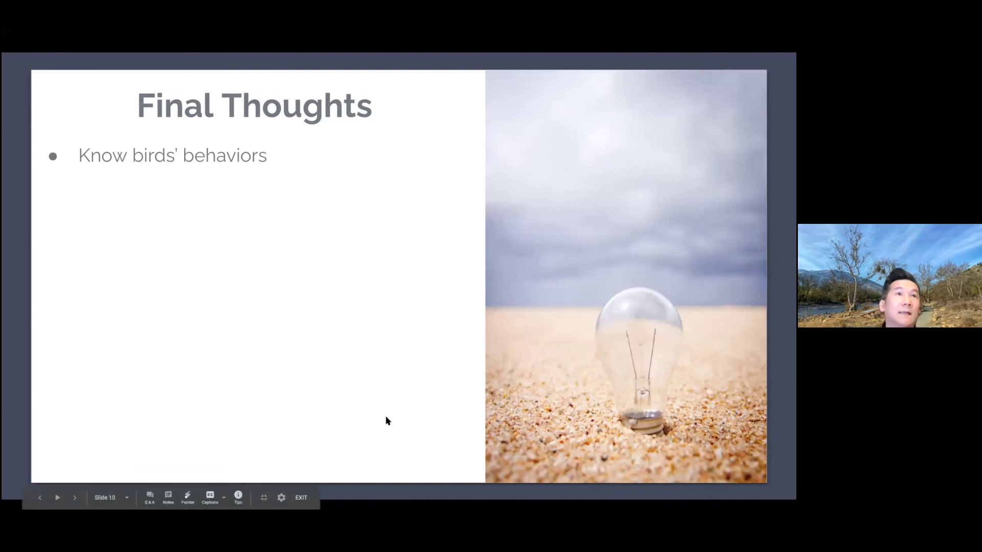
key("Right")
key("Left")
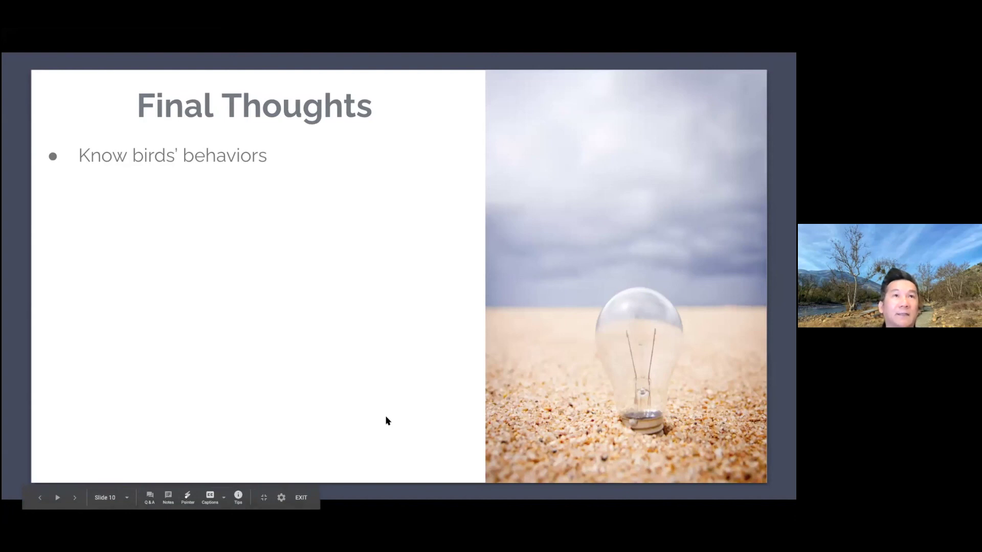
key("Right")
key("Right")
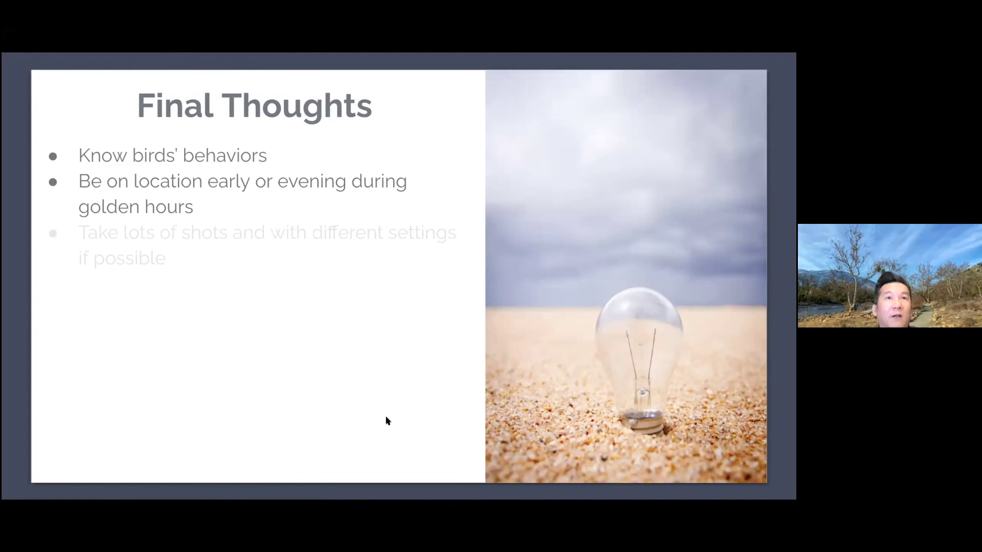